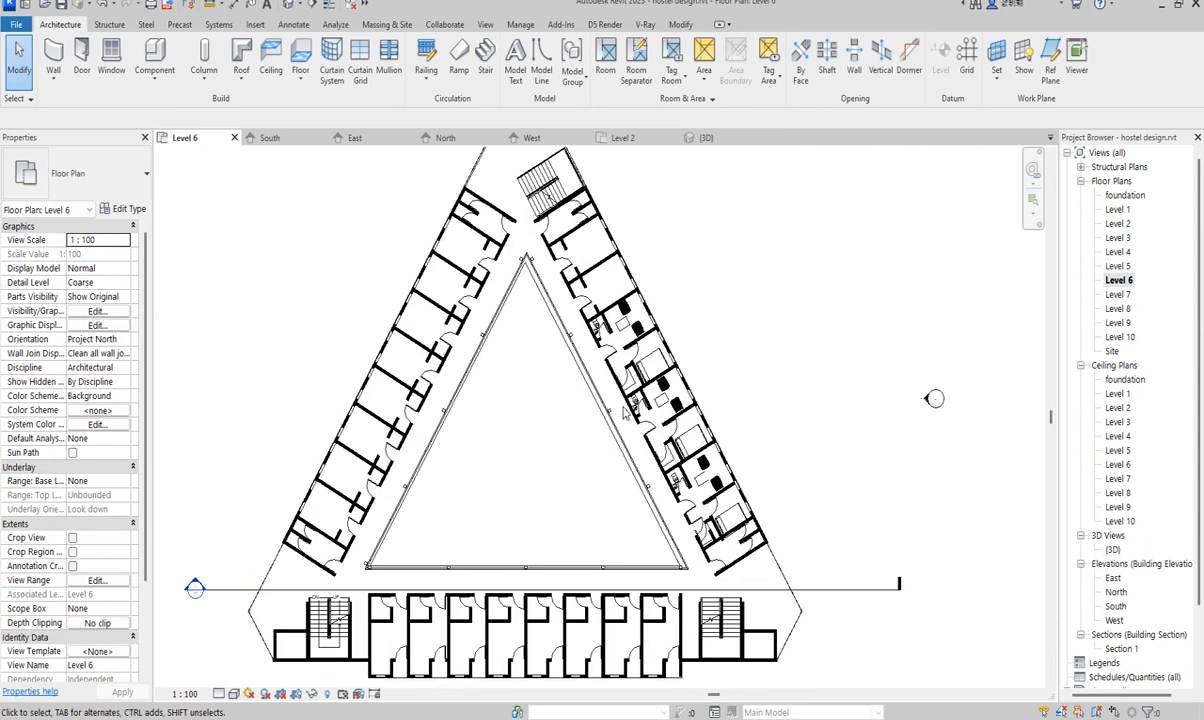
- Open the {3D} view and rotate the hostel model to face the front
{"action": "scroll", "coordinate": [622, 411], "scroll_direction": "up", "scroll_amount": 3}
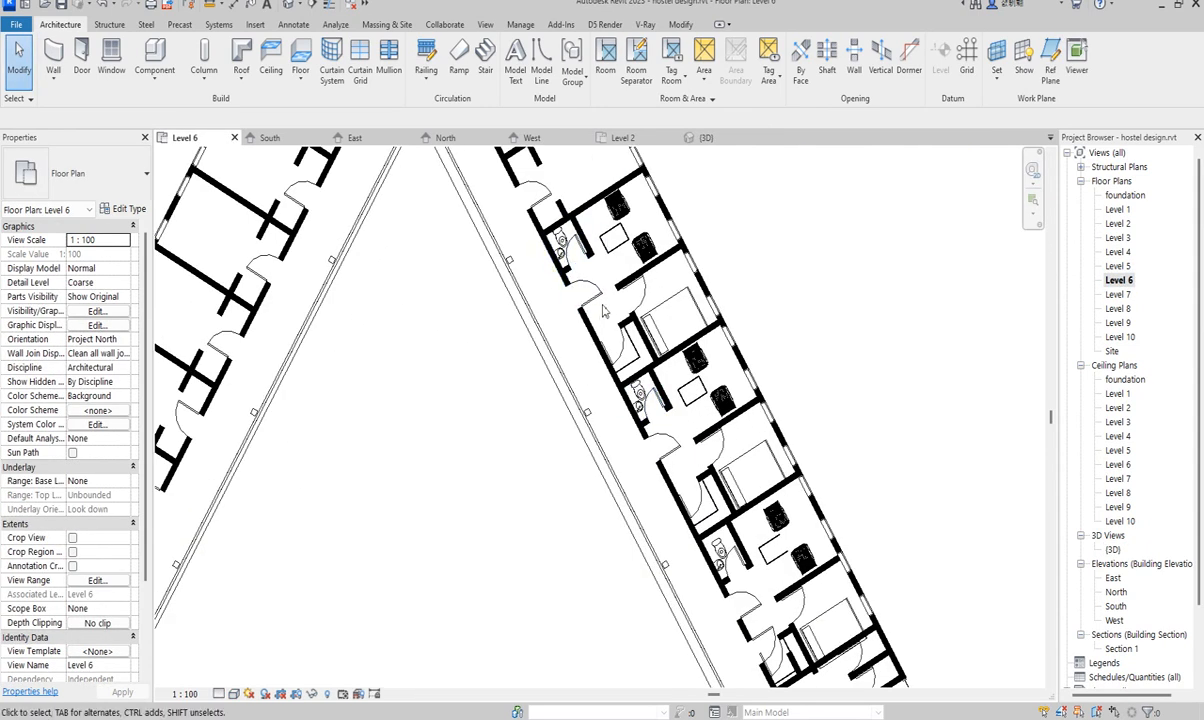
{"action": "scroll", "coordinate": [629, 362], "scroll_direction": "down", "scroll_amount": 2}
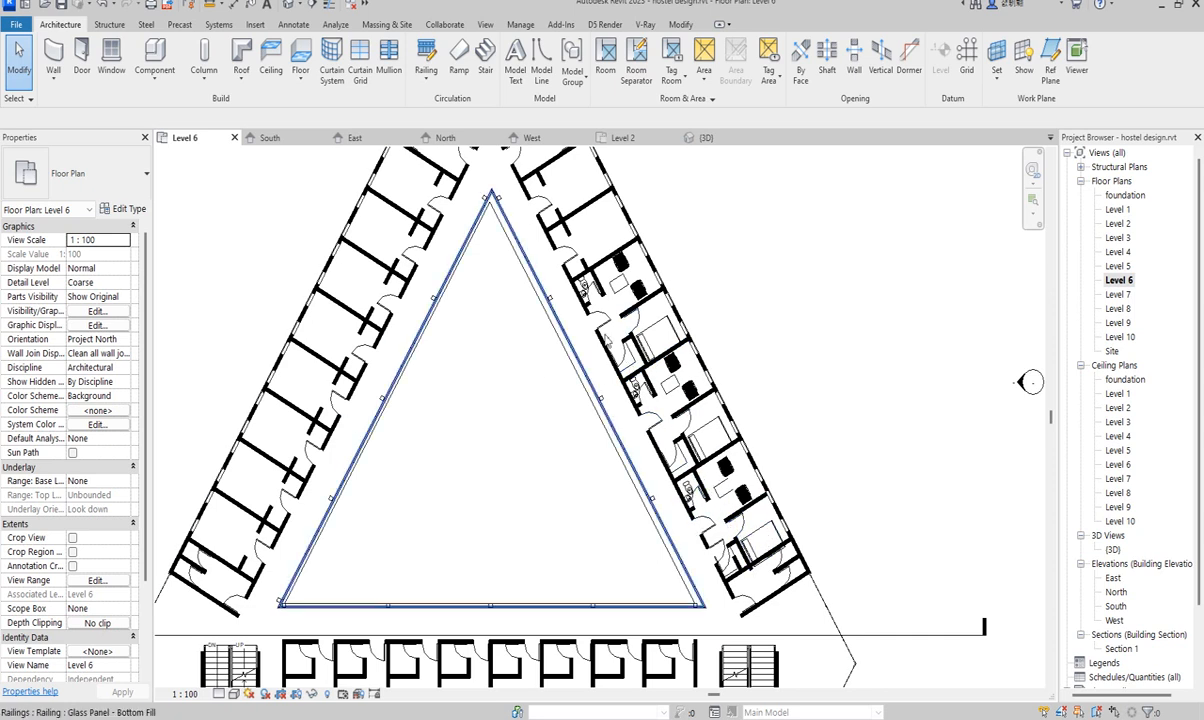
{"action": "scroll", "coordinate": [430, 350], "scroll_direction": "down", "scroll_amount": 2}
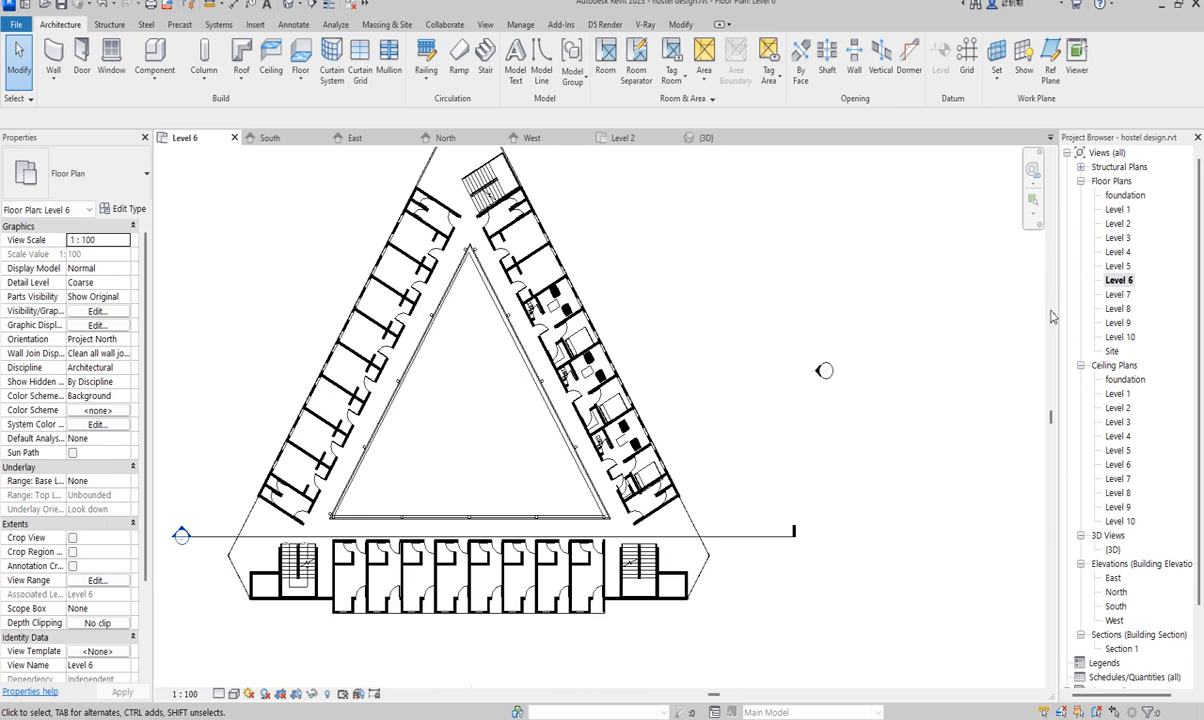
{"action": "left_click", "coordinate": [663, 346]}
{"action": "double_click", "coordinate": [1112, 550]}
{"action": "scroll", "coordinate": [592, 292], "scroll_direction": "up", "scroll_amount": 4}
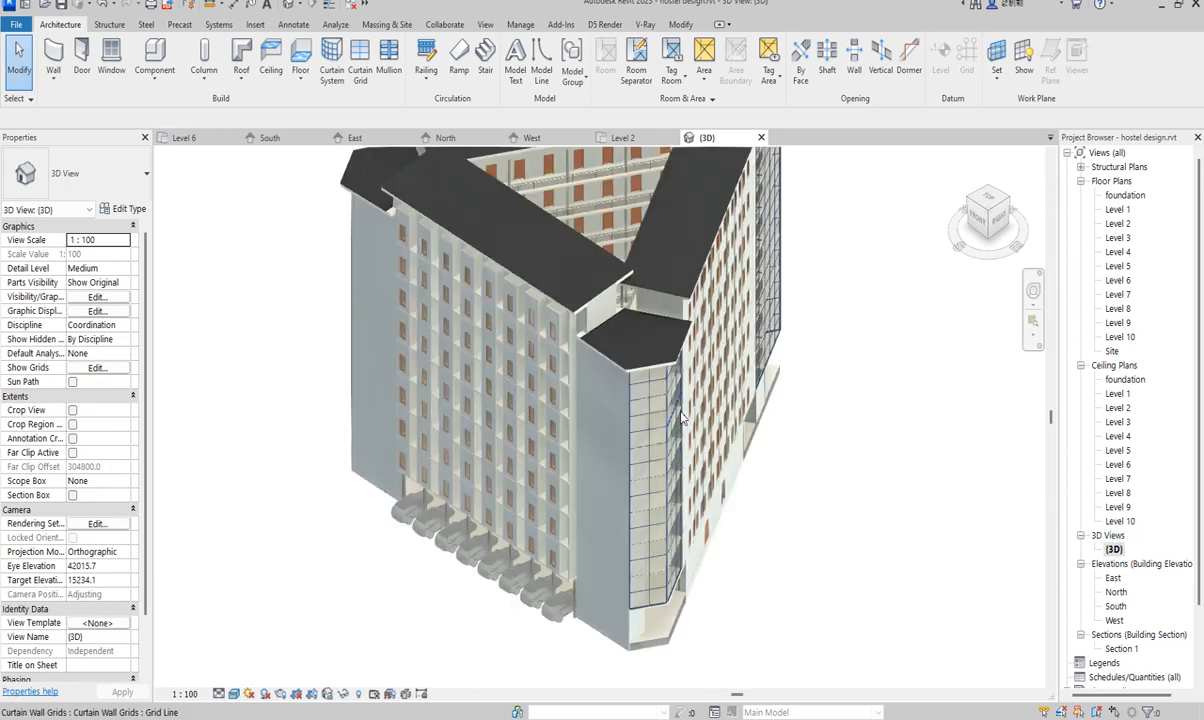
{"action": "scroll", "coordinate": [592, 292], "scroll_direction": "up", "scroll_amount": 5}
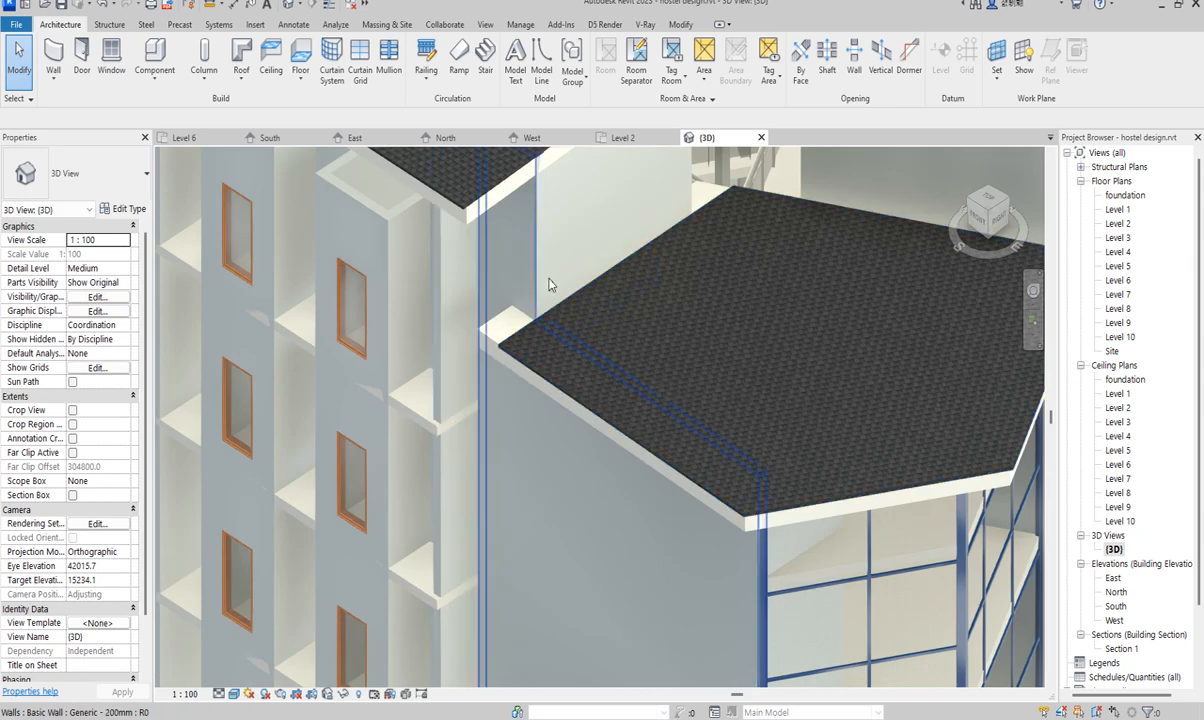
{"action": "scroll", "coordinate": [477, 318], "scroll_direction": "down", "scroll_amount": 3}
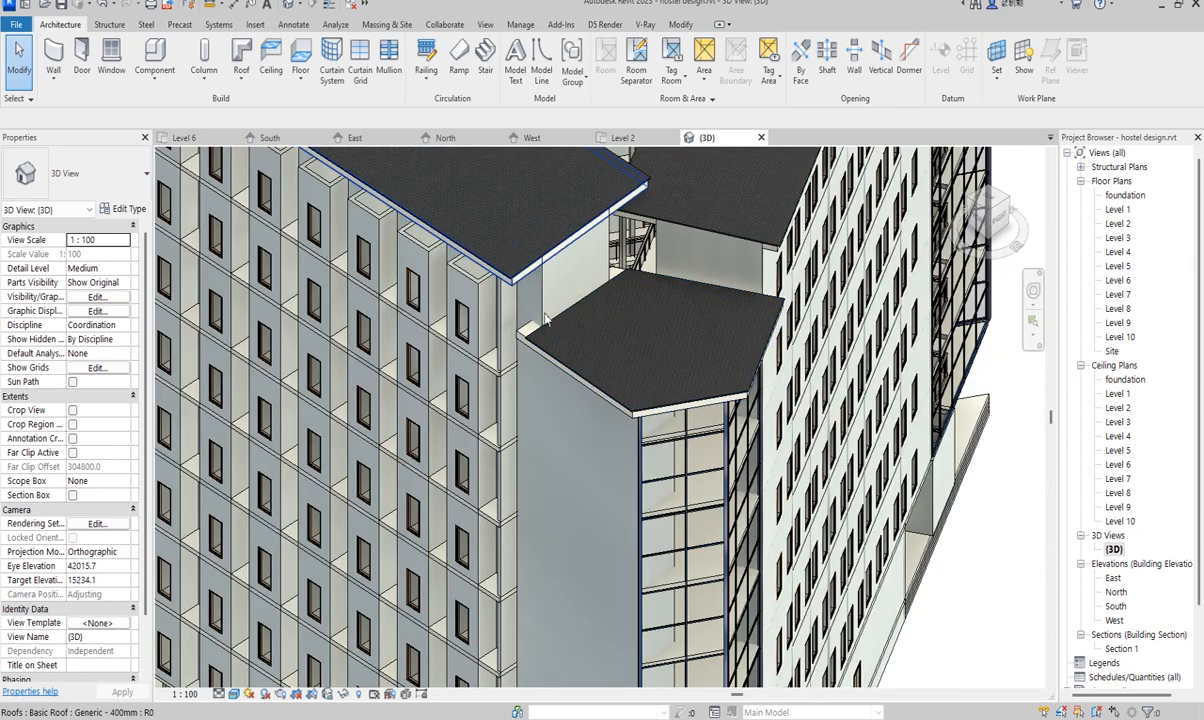
{"action": "scroll", "coordinate": [580, 335], "scroll_direction": "down", "scroll_amount": 3}
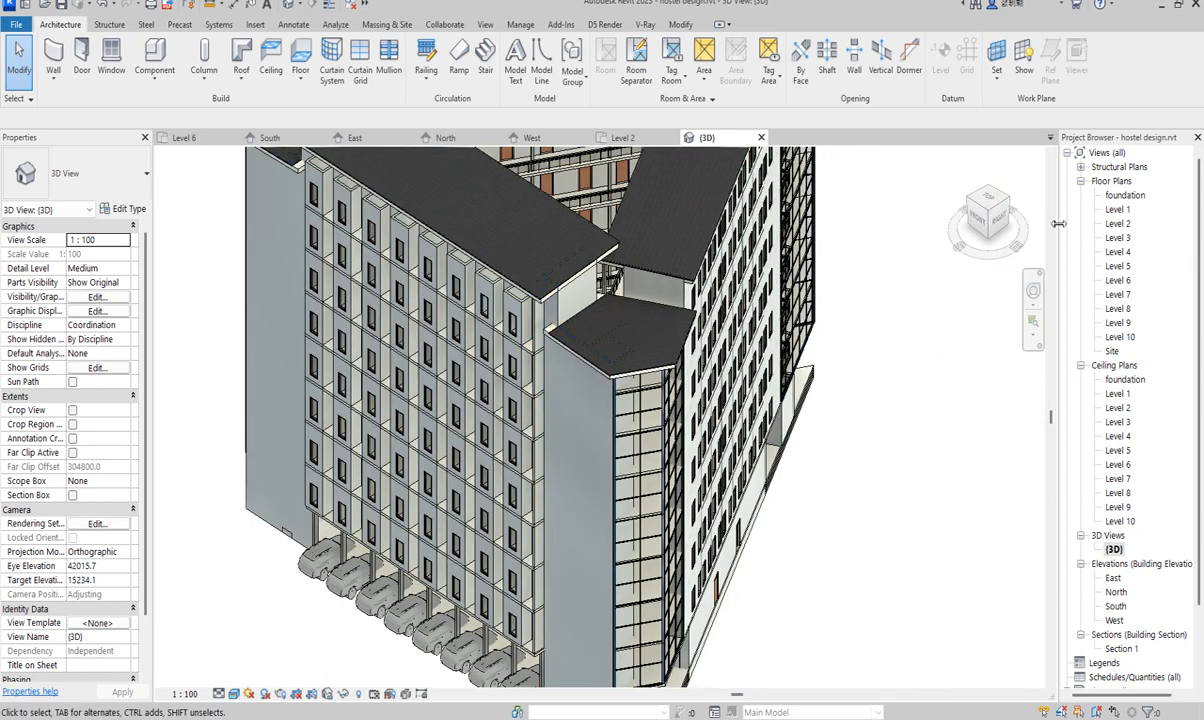
{"action": "left_click", "coordinate": [988, 212]}
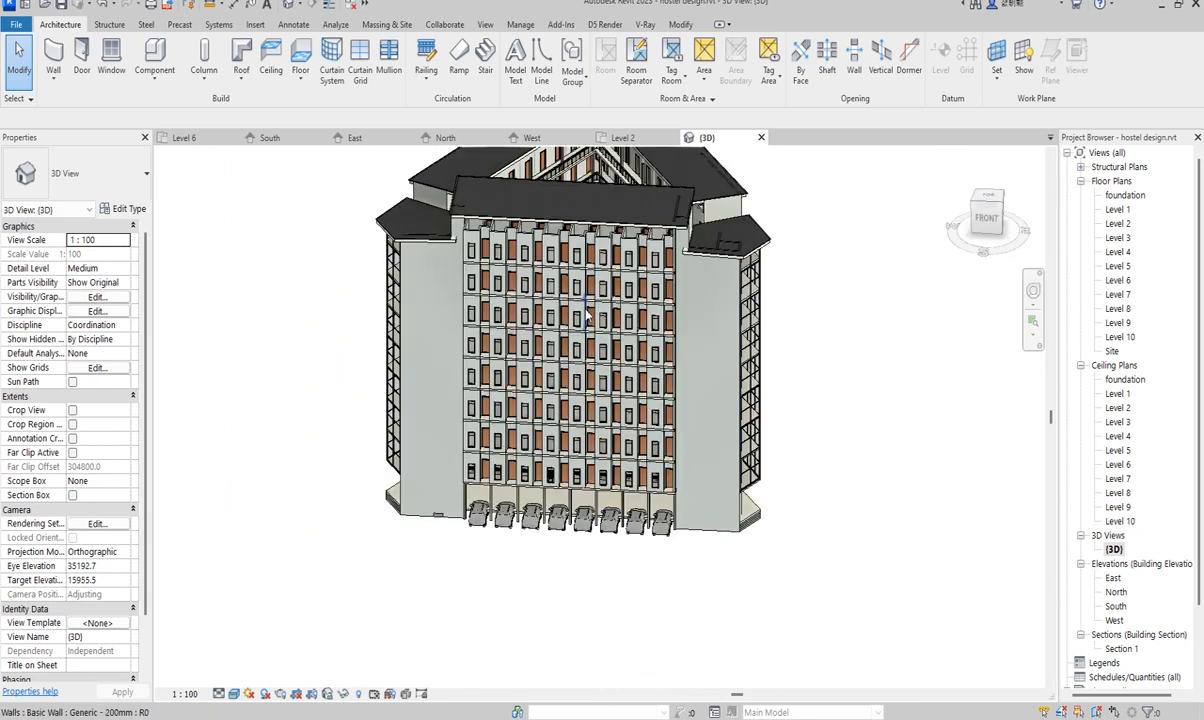
{"action": "scroll", "coordinate": [440, 207], "scroll_direction": "up", "scroll_amount": 5}
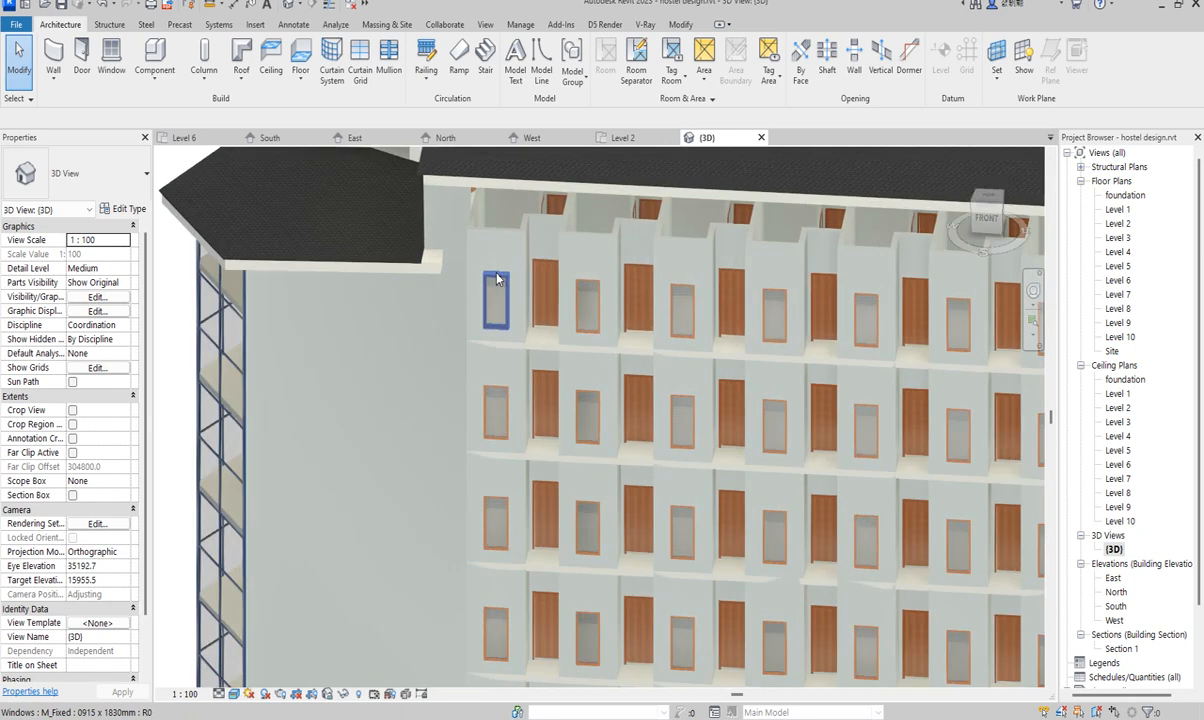
{"action": "scroll", "coordinate": [400, 247], "scroll_direction": "down", "scroll_amount": 2}
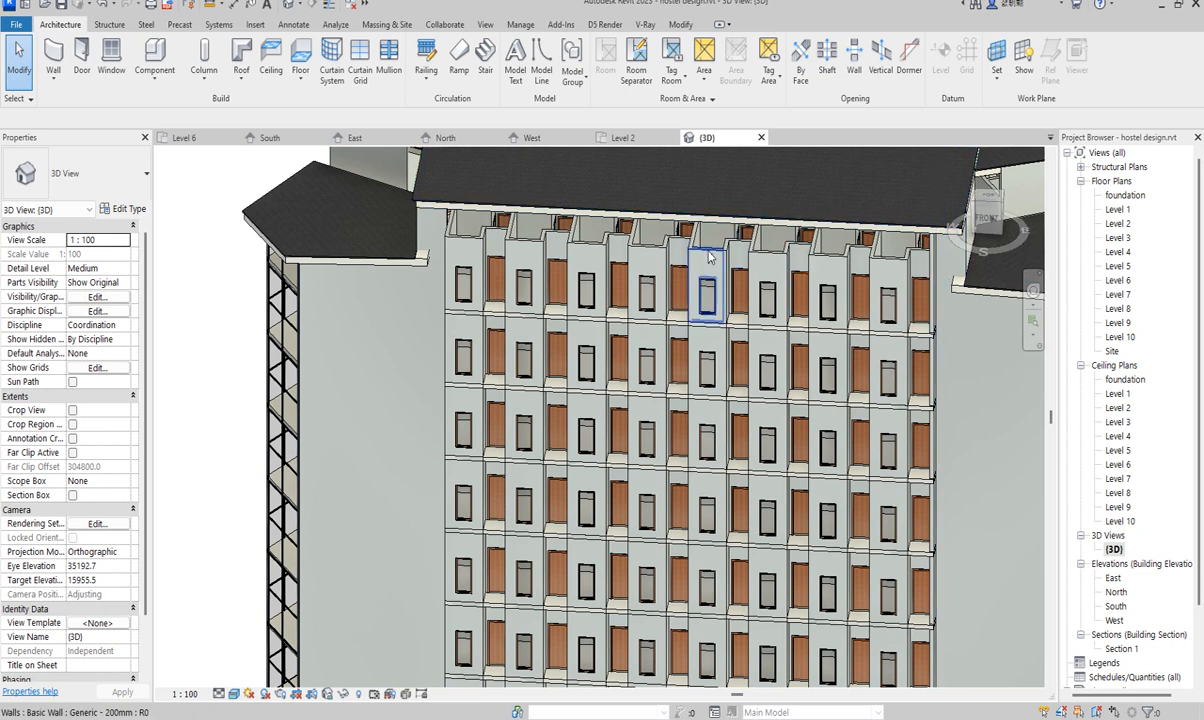
- Check Level 10, then on Level 9 start a wall matching the lower wing's Generic - 200mm interior wall
{"action": "double_click", "coordinate": [1120, 337]}
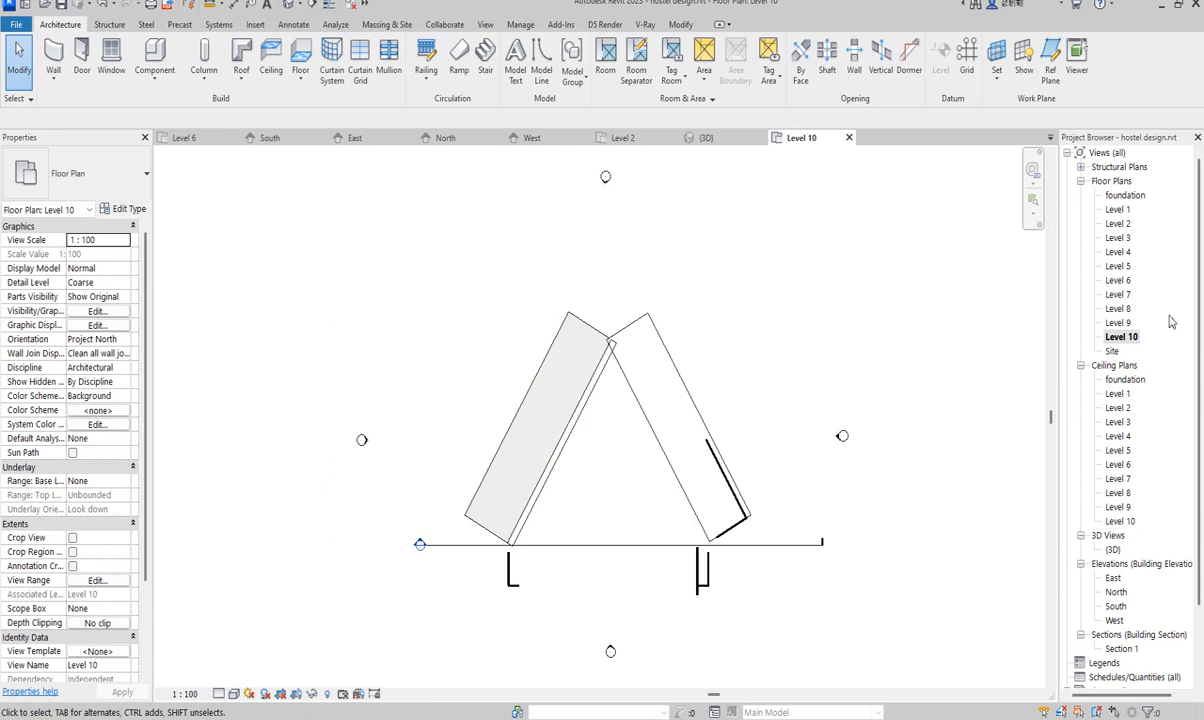
{"action": "double_click", "coordinate": [1119, 323]}
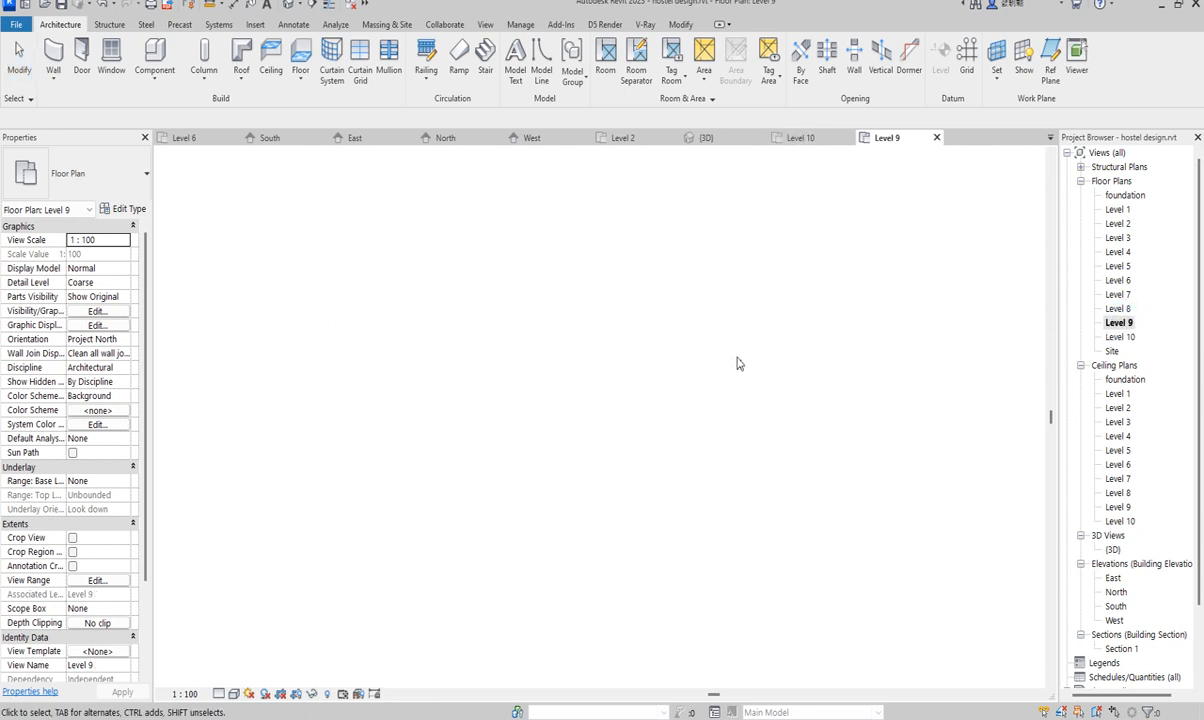
{"action": "scroll", "coordinate": [629, 613], "scroll_direction": "up", "scroll_amount": 3}
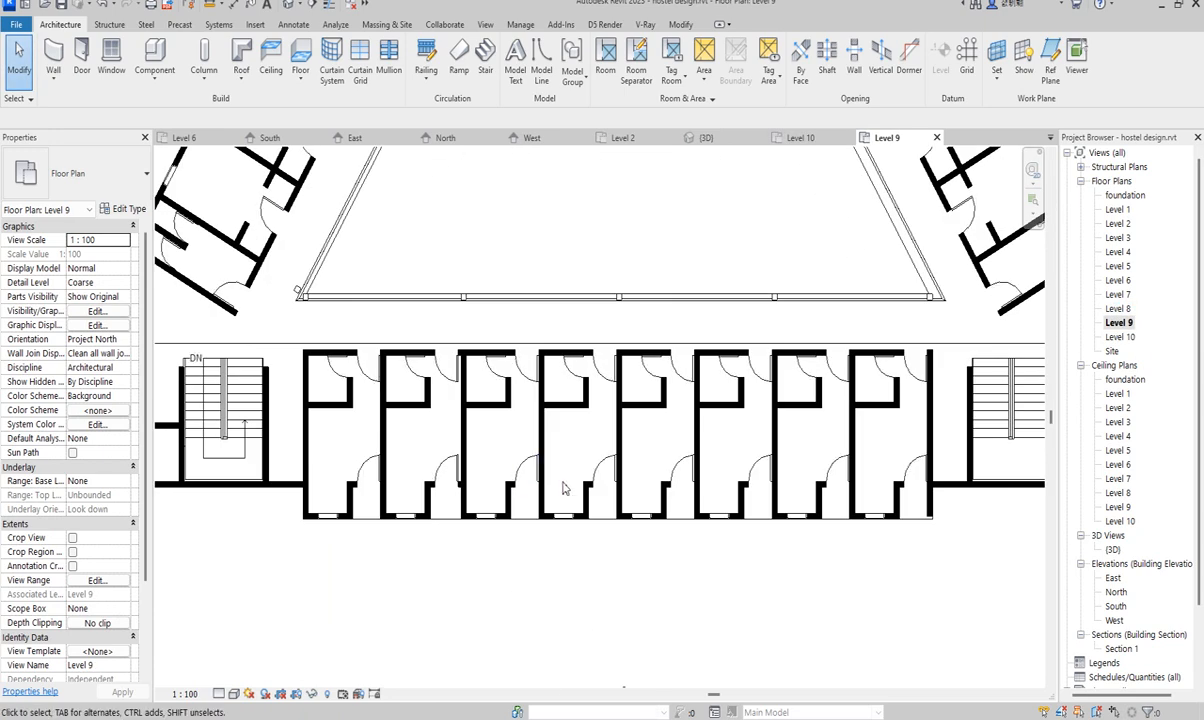
{"action": "left_click", "coordinate": [542, 503]}
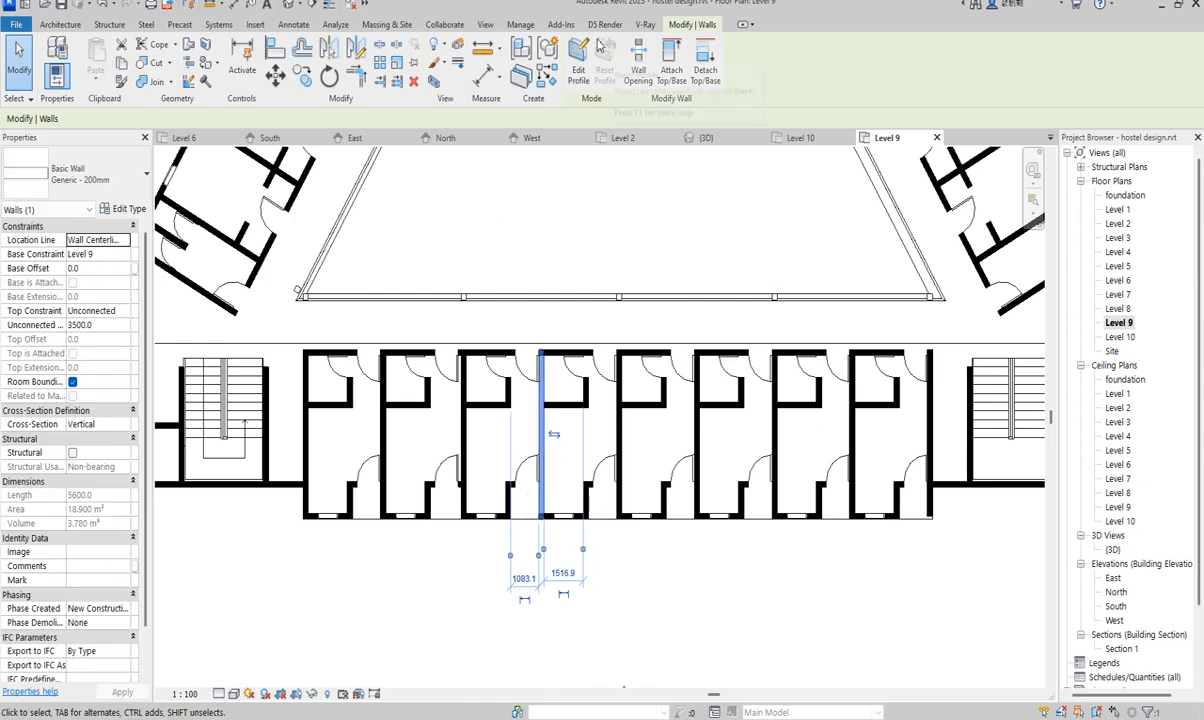
{"action": "left_click", "coordinate": [550, 82]}
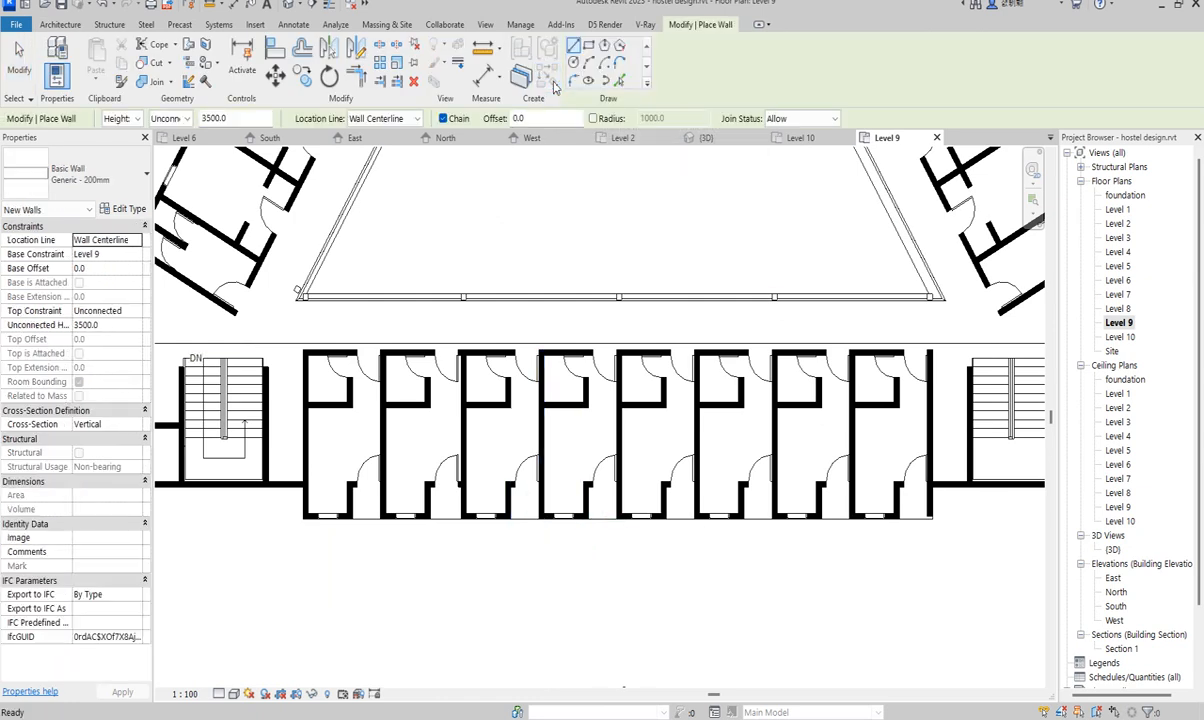
- Set the new wall's Base Constraint to Level 10
{"action": "left_click", "coordinate": [135, 255]}
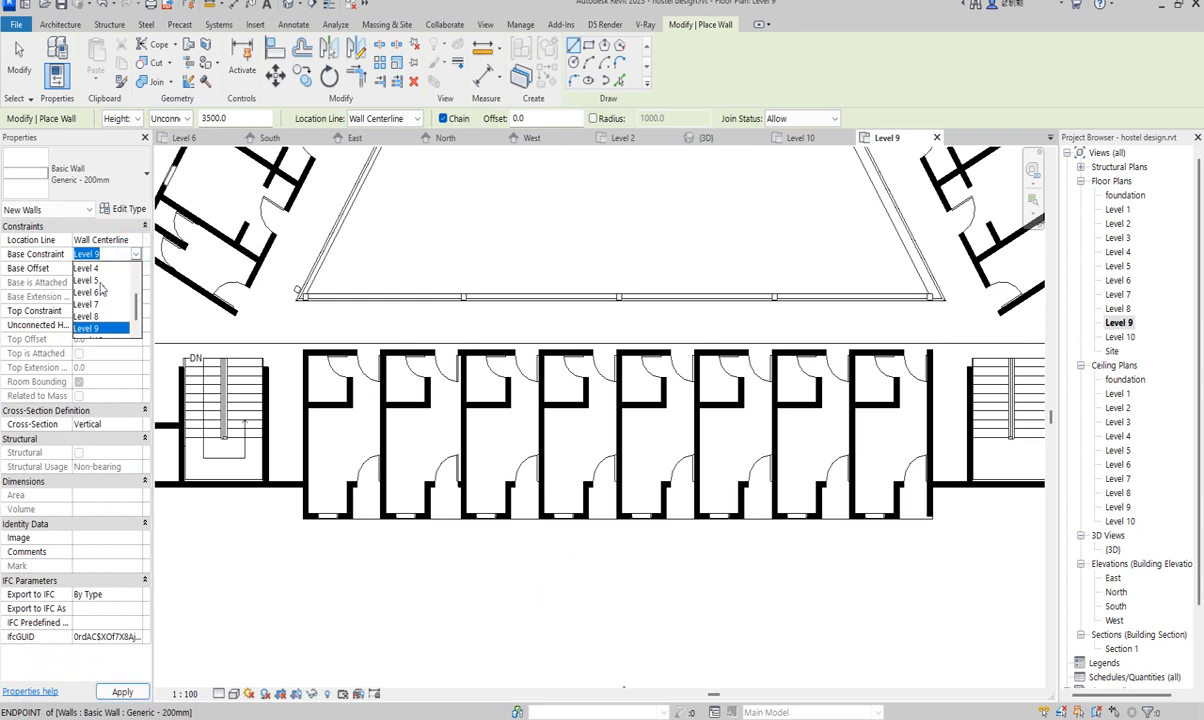
{"action": "scroll", "coordinate": [115, 330], "scroll_direction": "down", "scroll_amount": 1}
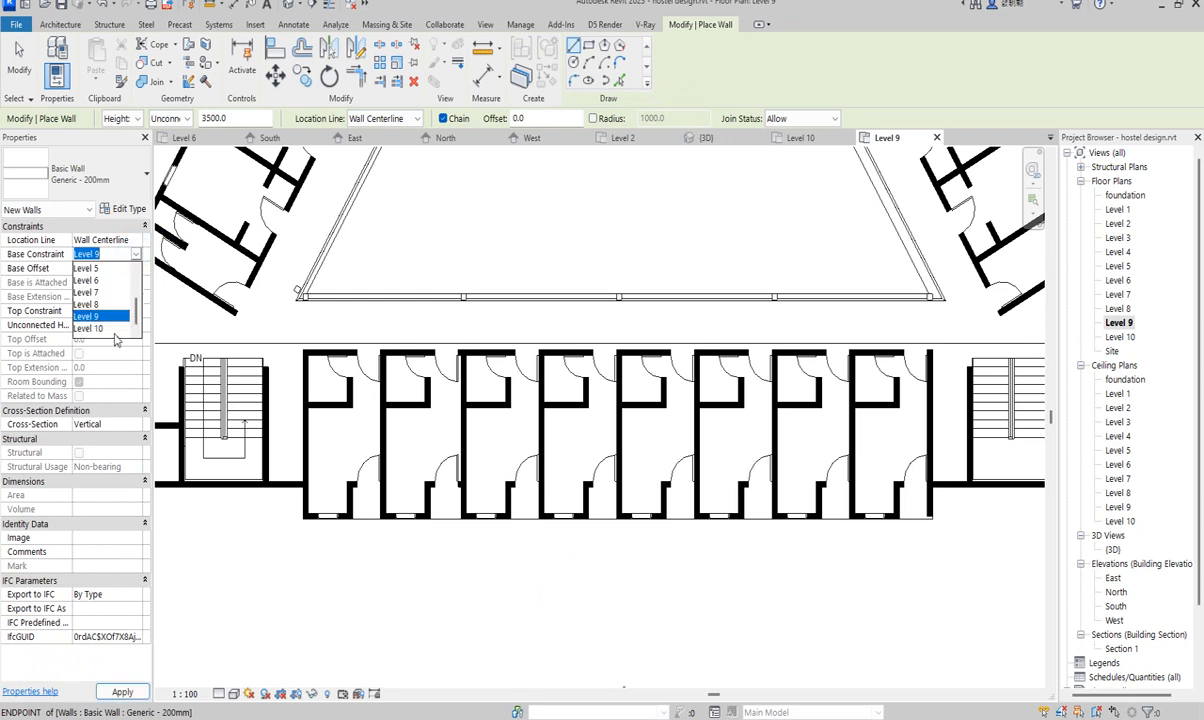
{"action": "left_click", "coordinate": [90, 329]}
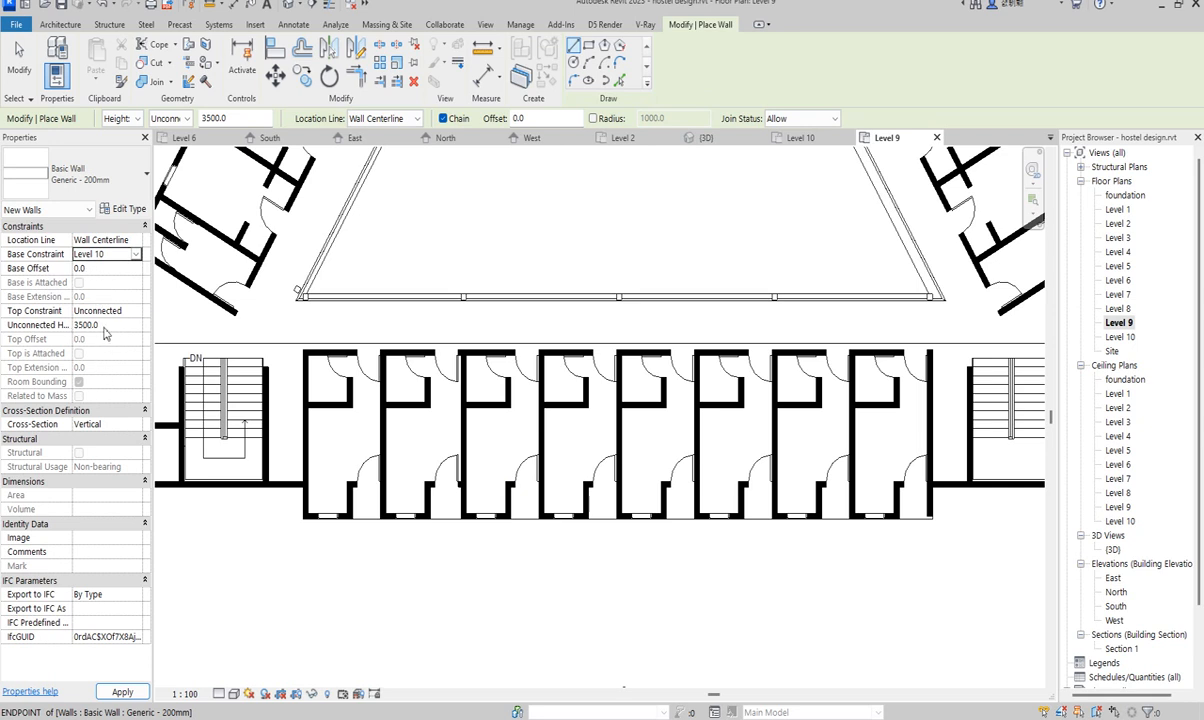
{"action": "scroll", "coordinate": [308, 522], "scroll_direction": "up", "scroll_amount": 2}
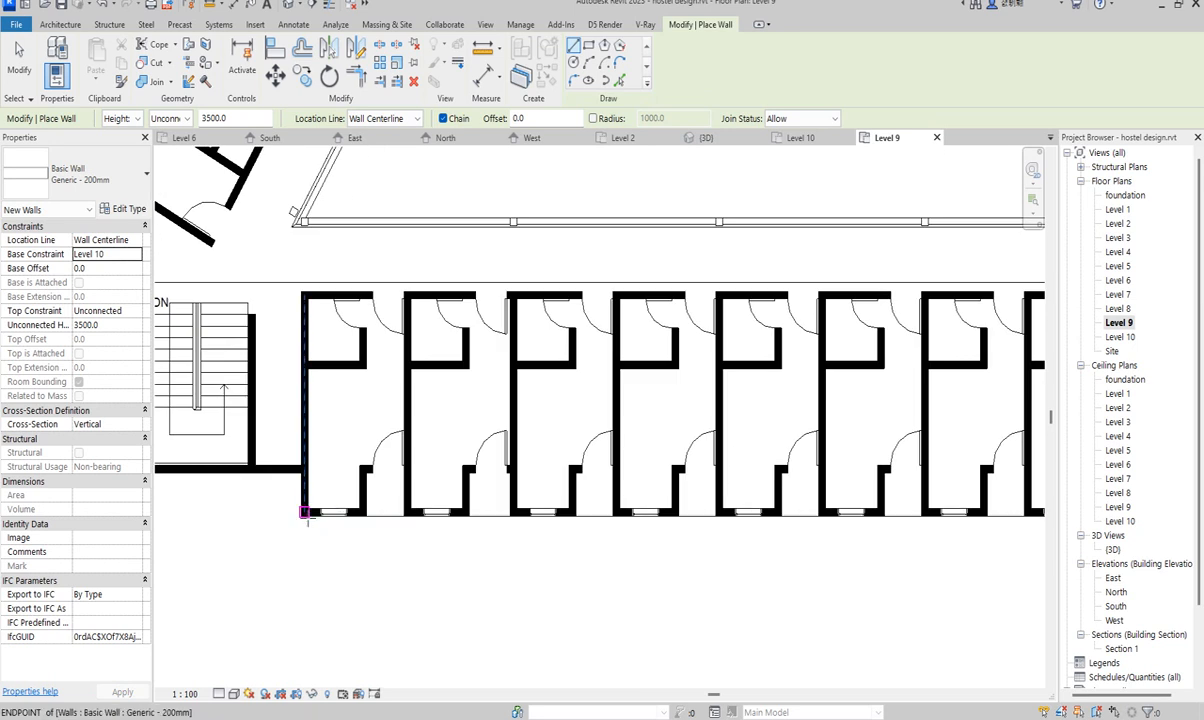
{"action": "scroll", "coordinate": [279, 468], "scroll_direction": "up", "scroll_amount": 2}
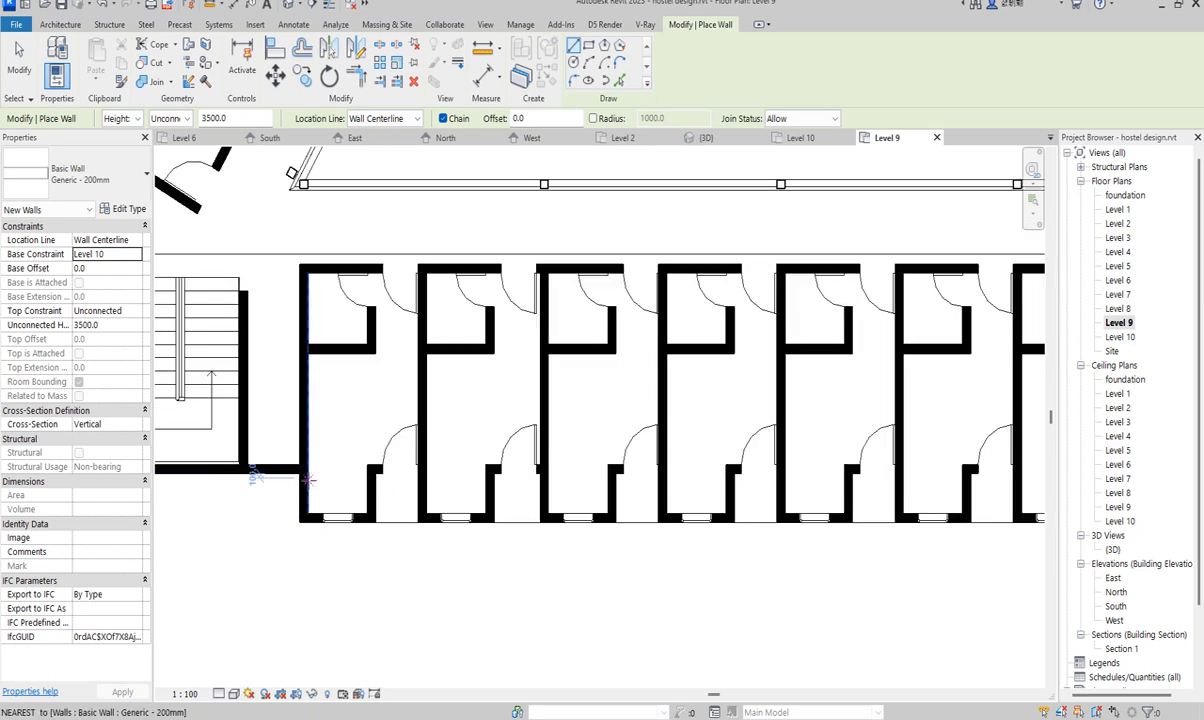
{"action": "scroll", "coordinate": [279, 468], "scroll_direction": "up", "scroll_amount": 3}
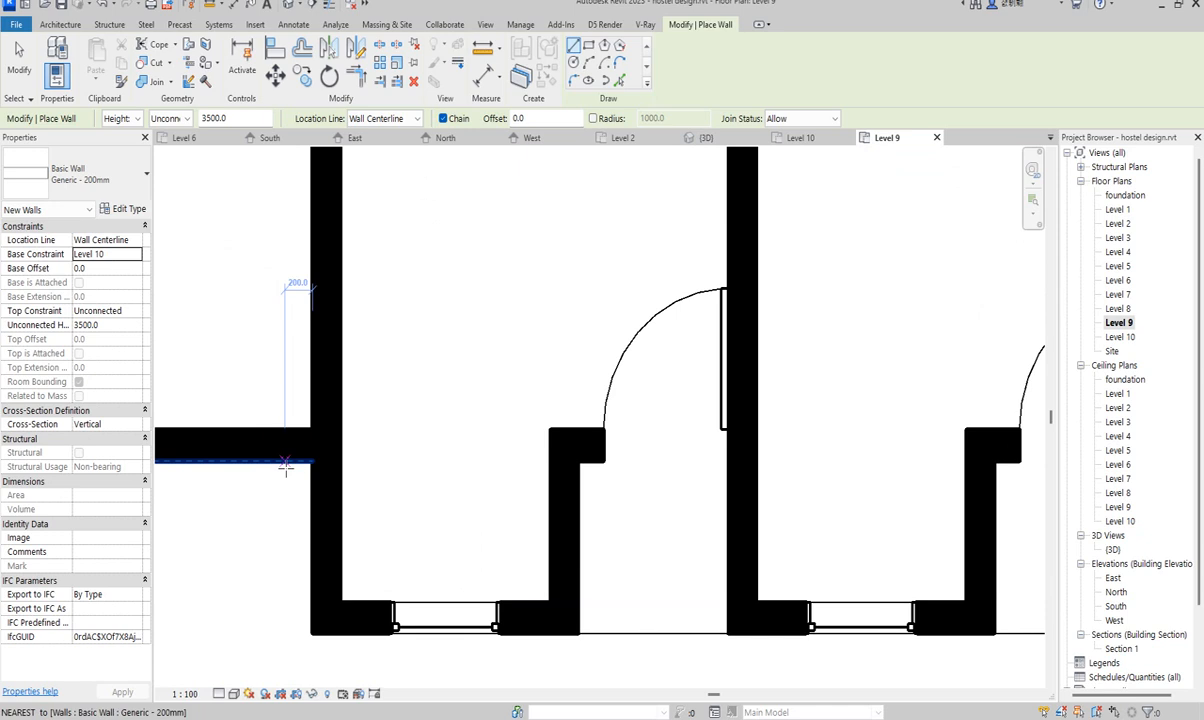
- Draw a short wall down from the wall end beside the left stair, then end the wall chain
{"action": "left_click", "coordinate": [285, 466]}
{"action": "scroll", "coordinate": [277, 640], "scroll_direction": "down", "scroll_amount": 2}
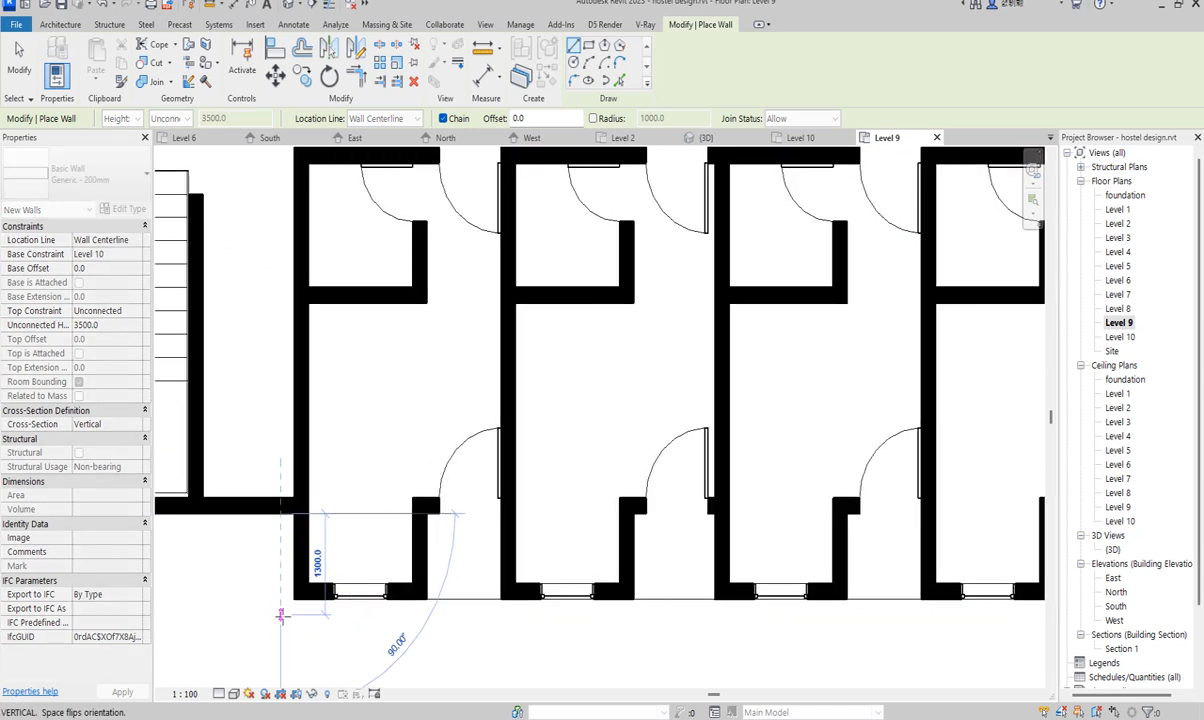
{"action": "left_click", "coordinate": [281, 614]}
{"action": "scroll", "coordinate": [281, 614], "scroll_direction": "down", "scroll_amount": 5}
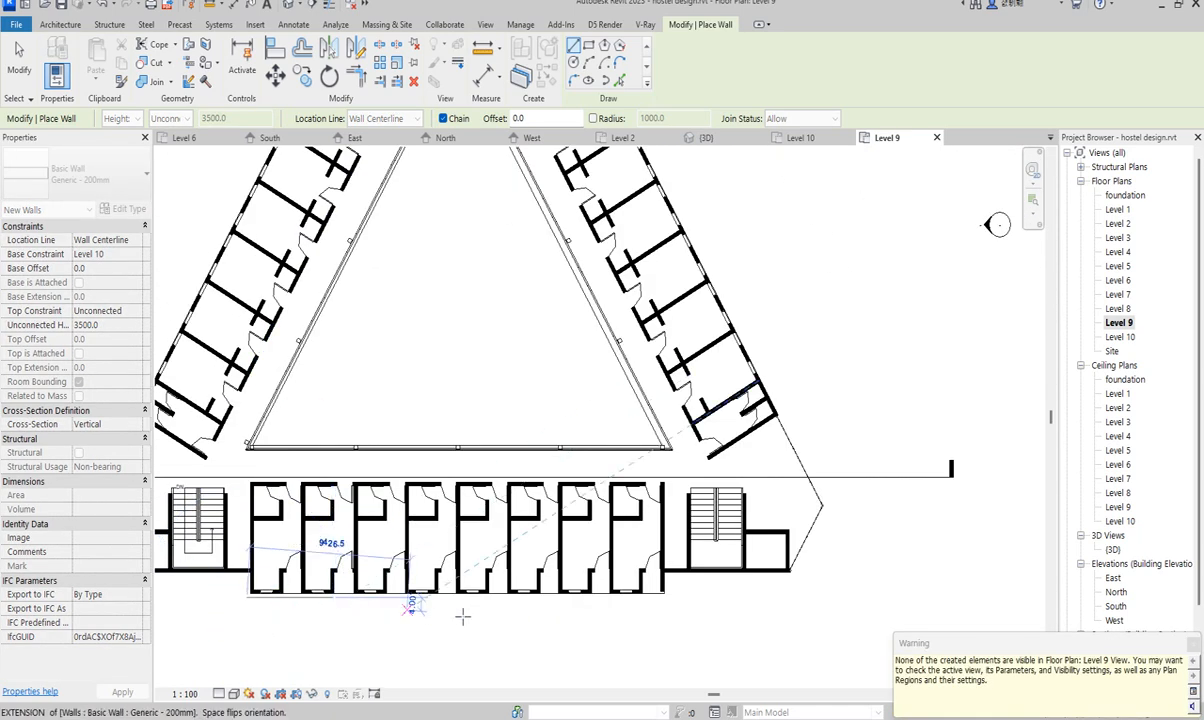
{"action": "scroll", "coordinate": [660, 600], "scroll_direction": "up", "scroll_amount": 4}
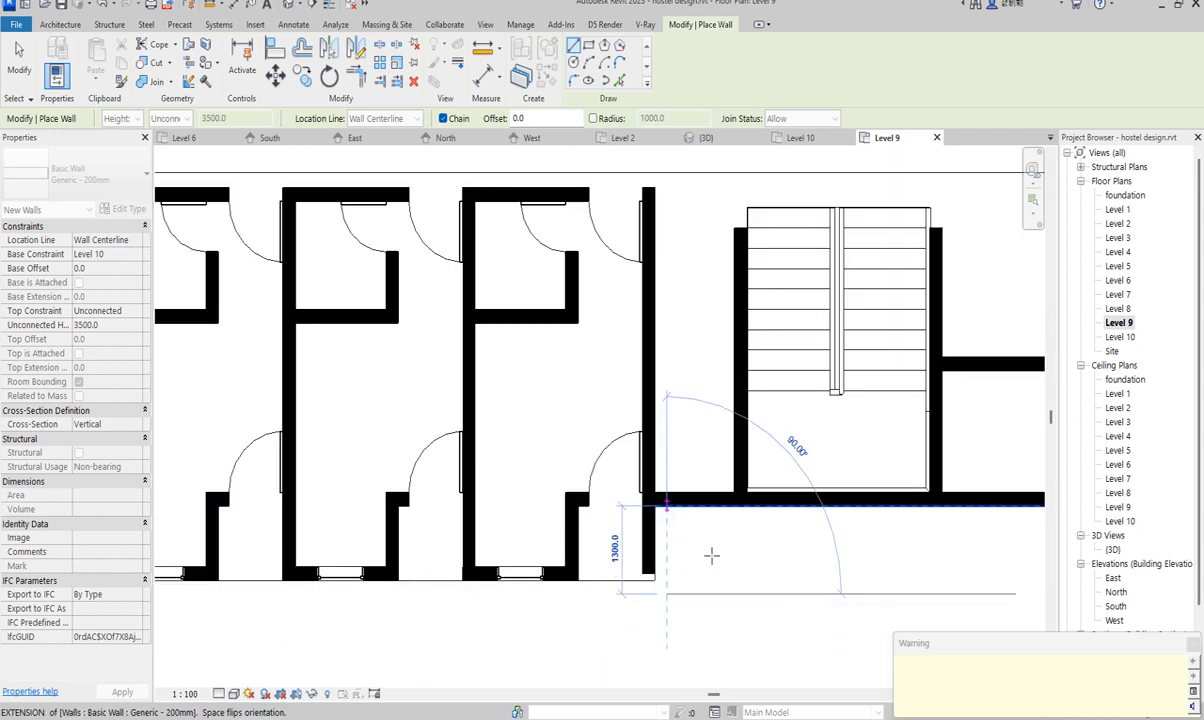
{"action": "right_click", "coordinate": [804, 321]}
{"action": "left_click", "coordinate": [815, 333]}
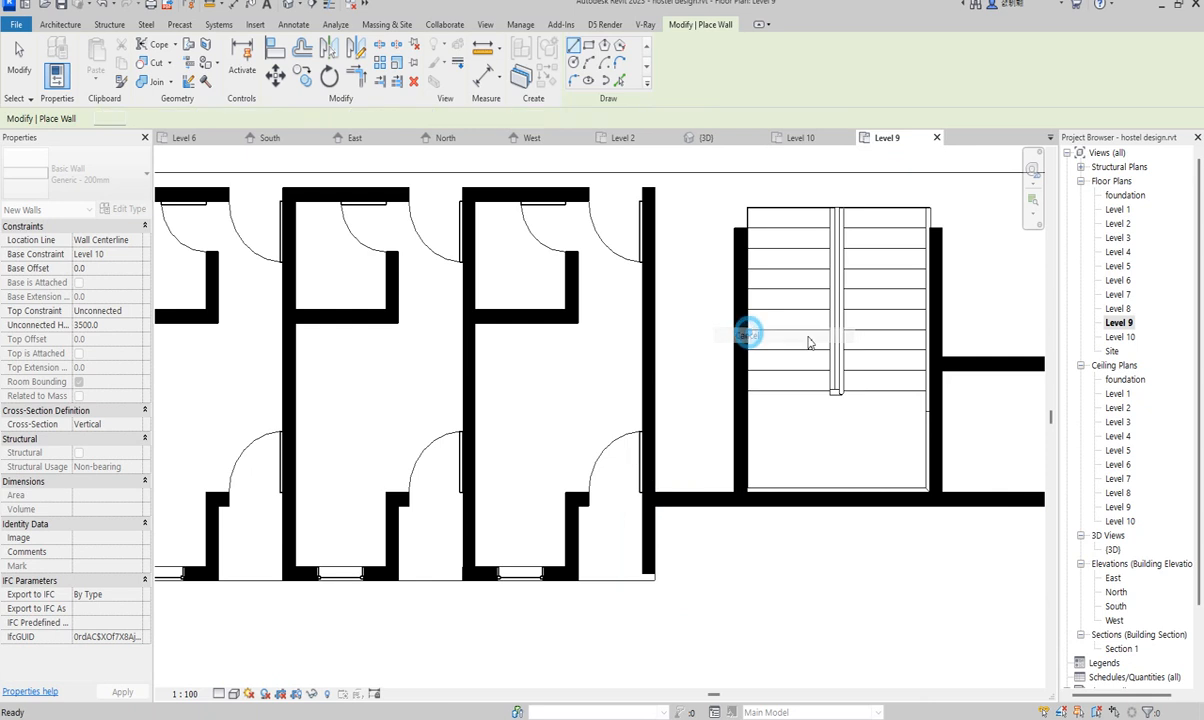
- Open {3D}, turn to a corner view and zoom in on the wall atop the front wing
{"action": "double_click", "coordinate": [1114, 550]}
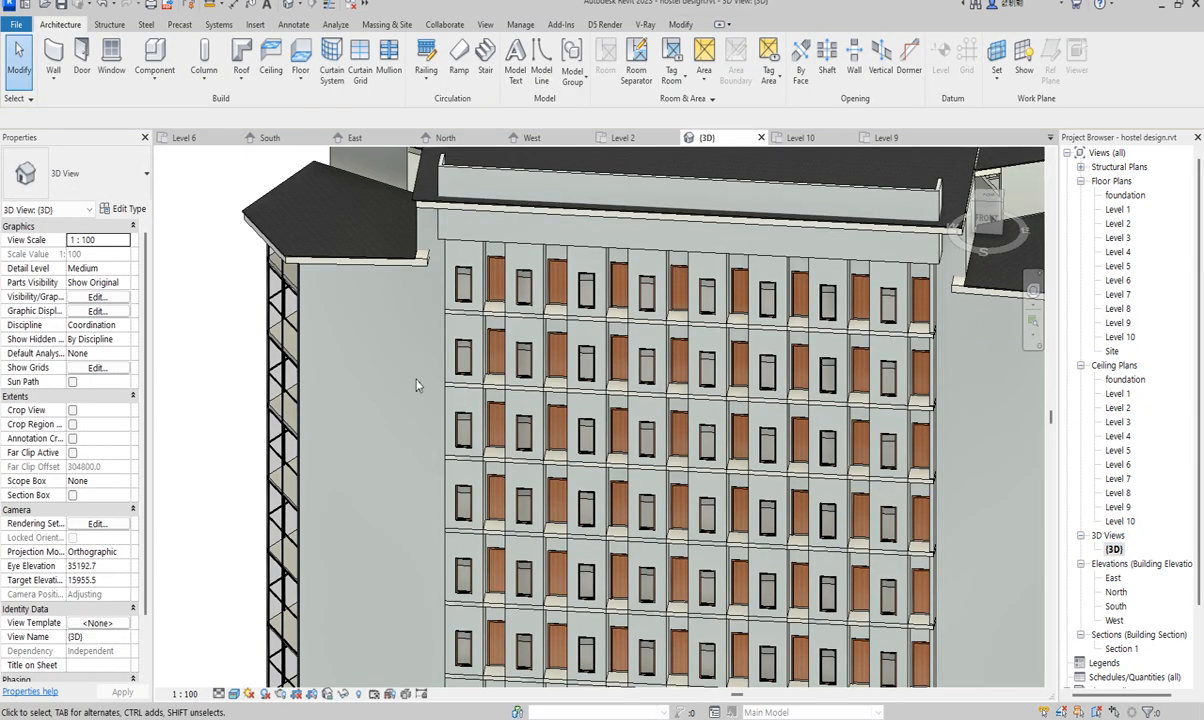
{"action": "scroll", "coordinate": [628, 374], "scroll_direction": "down", "scroll_amount": 3}
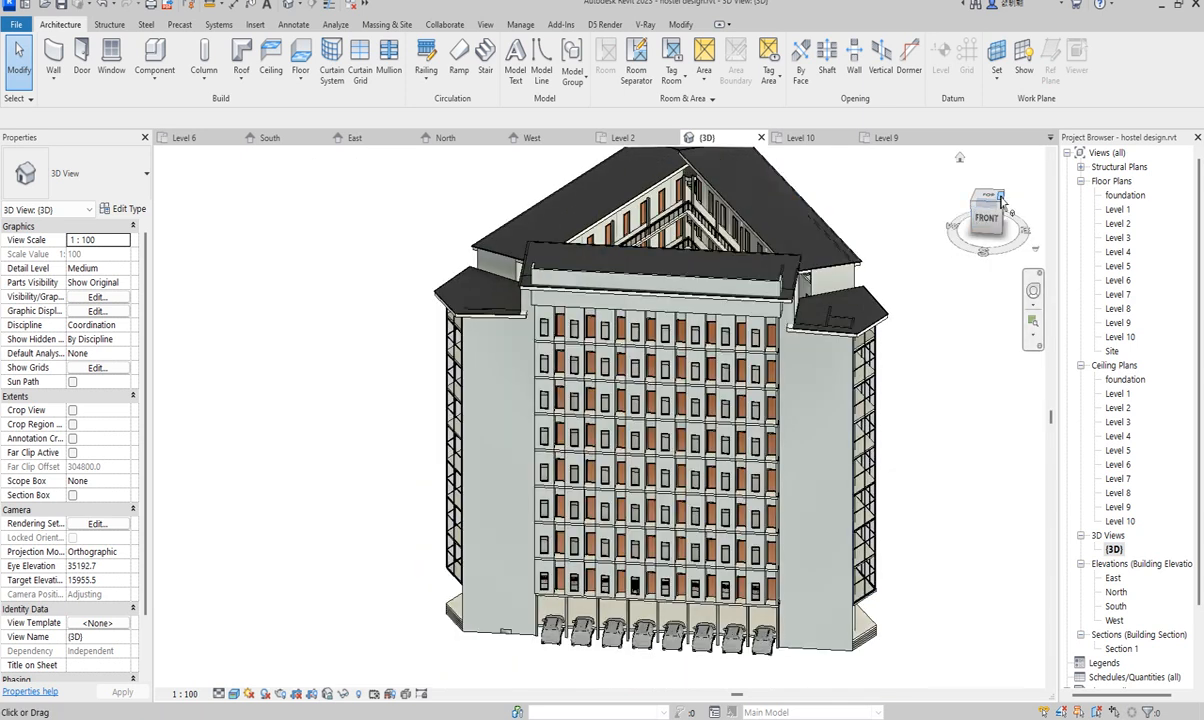
{"action": "left_click", "coordinate": [1001, 208]}
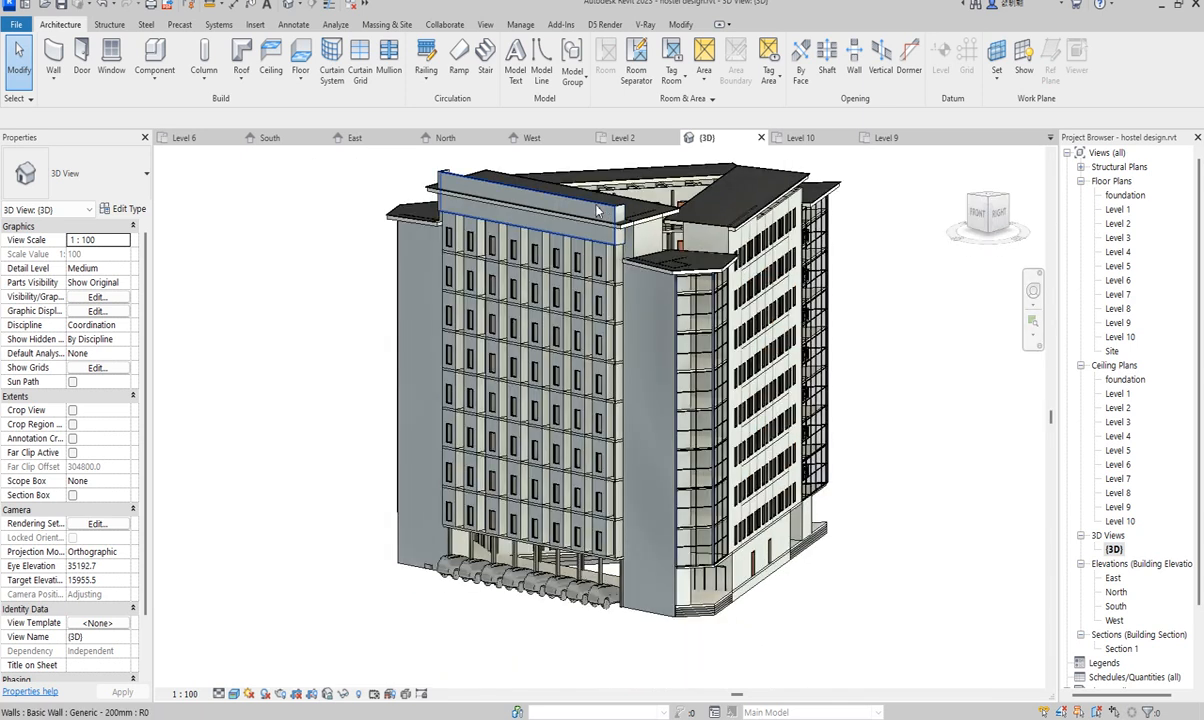
{"action": "scroll", "coordinate": [617, 273], "scroll_direction": "up", "scroll_amount": 4}
{"action": "scroll", "coordinate": [617, 273], "scroll_direction": "up", "scroll_amount": 4}
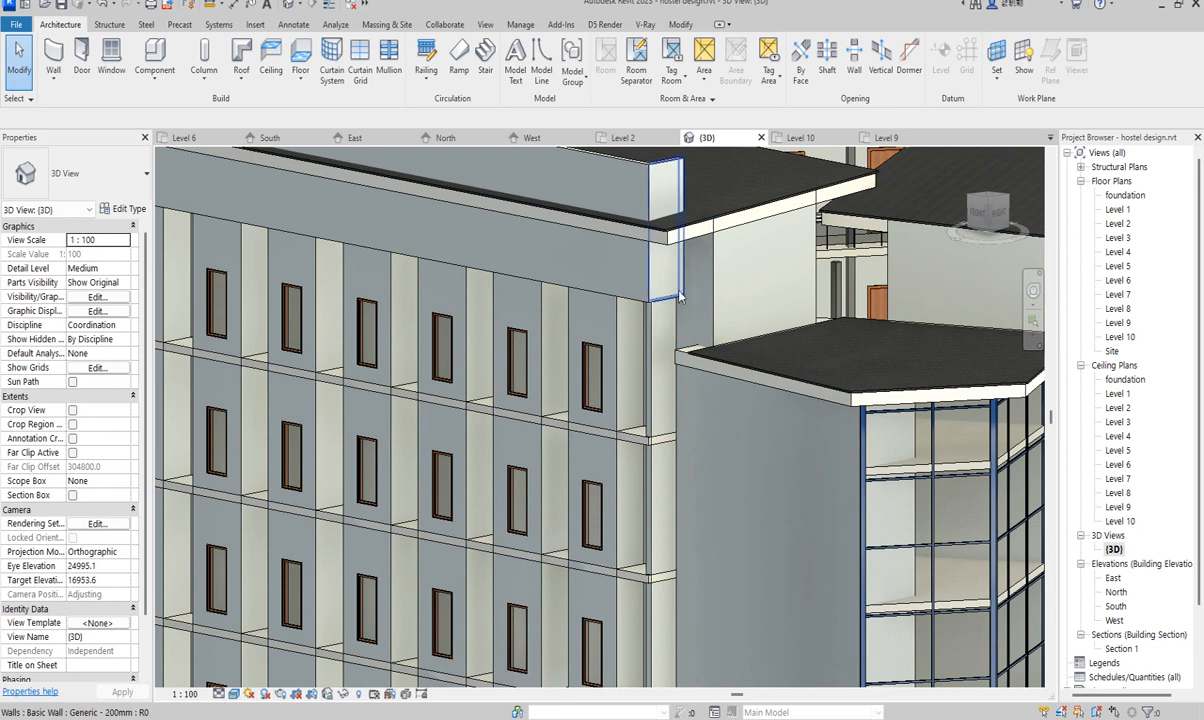
{"action": "scroll", "coordinate": [679, 296], "scroll_direction": "down", "scroll_amount": 5}
{"action": "scroll", "coordinate": [582, 198], "scroll_direction": "up", "scroll_amount": 4}
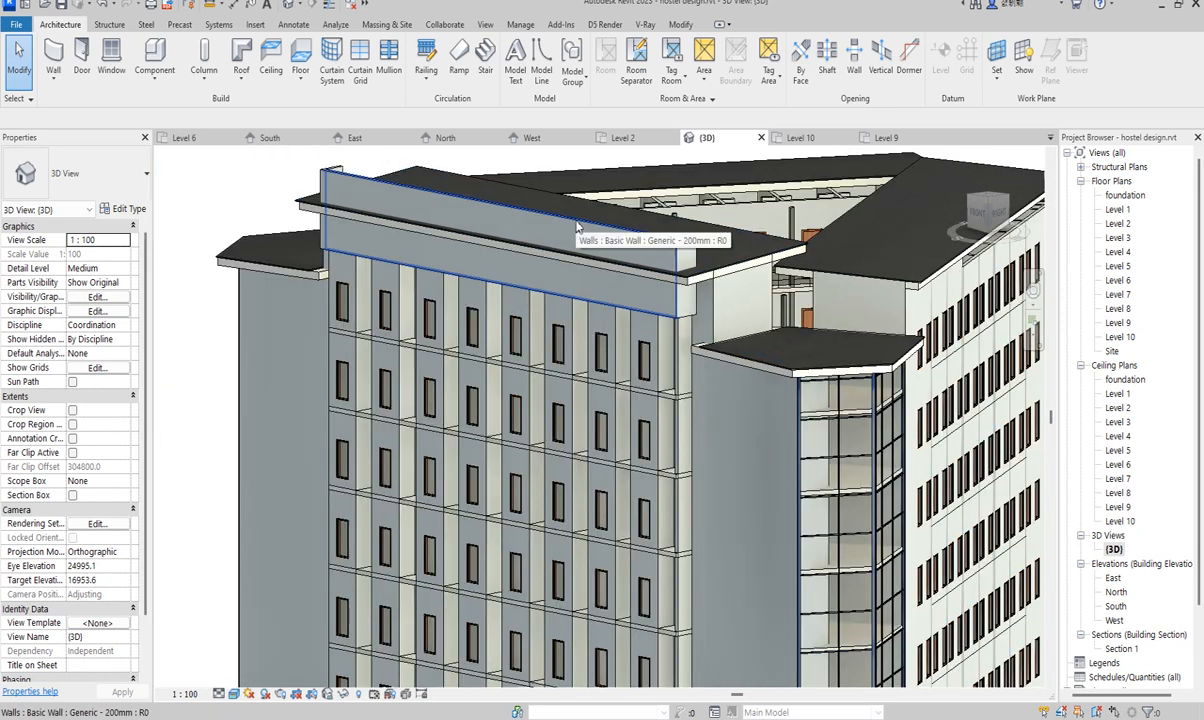
- Attach the tall wall's top to the ceiling and the top-left parapet wall's top to the roof
{"action": "left_click", "coordinate": [577, 228]}
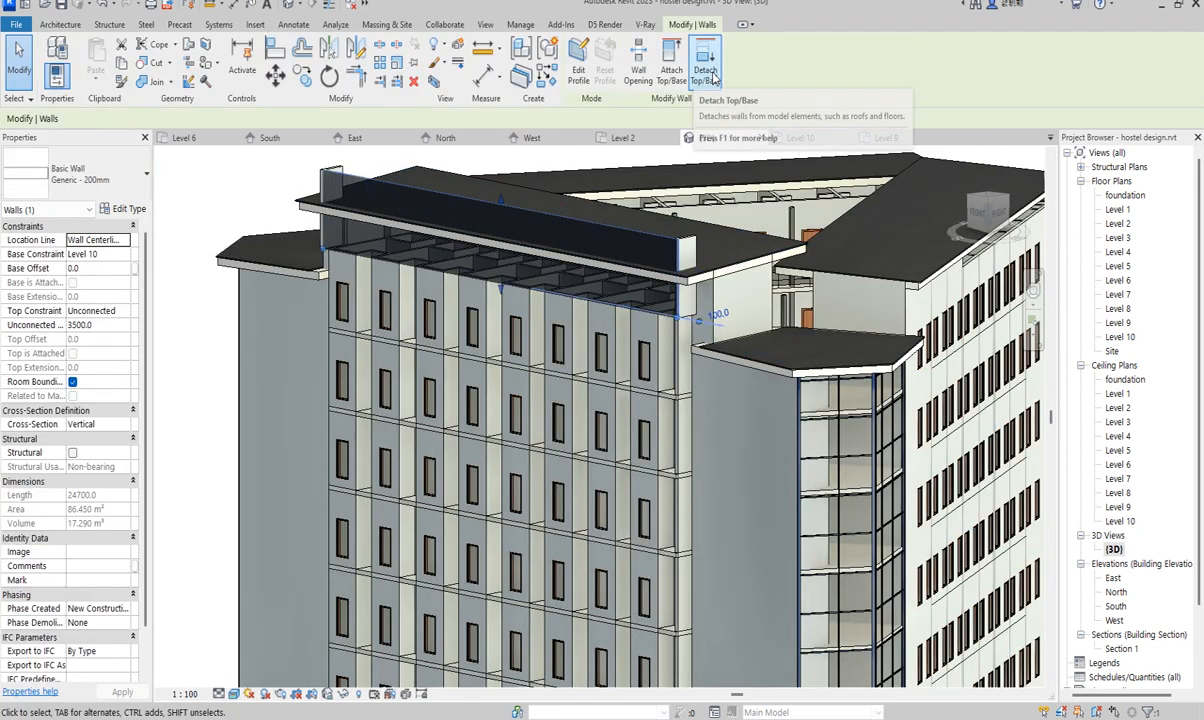
{"action": "left_click", "coordinate": [662, 73]}
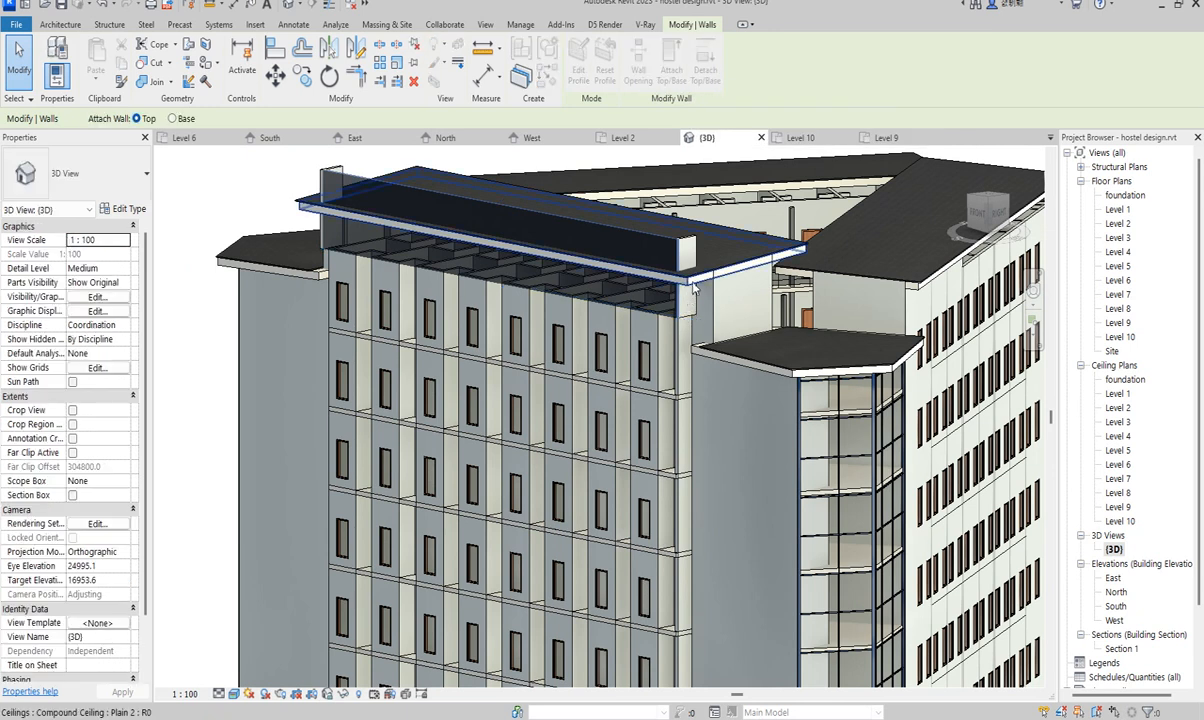
{"action": "left_click", "coordinate": [694, 290]}
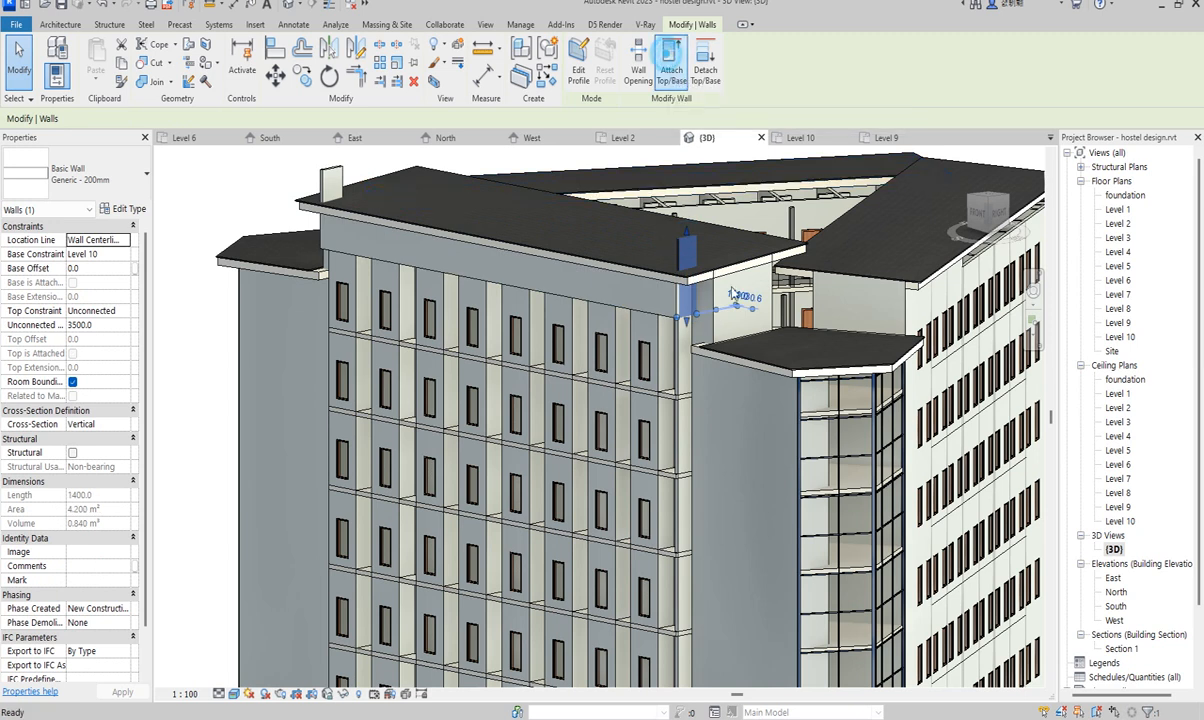
{"action": "left_click", "coordinate": [669, 60]}
{"action": "left_click", "coordinate": [328, 178]}
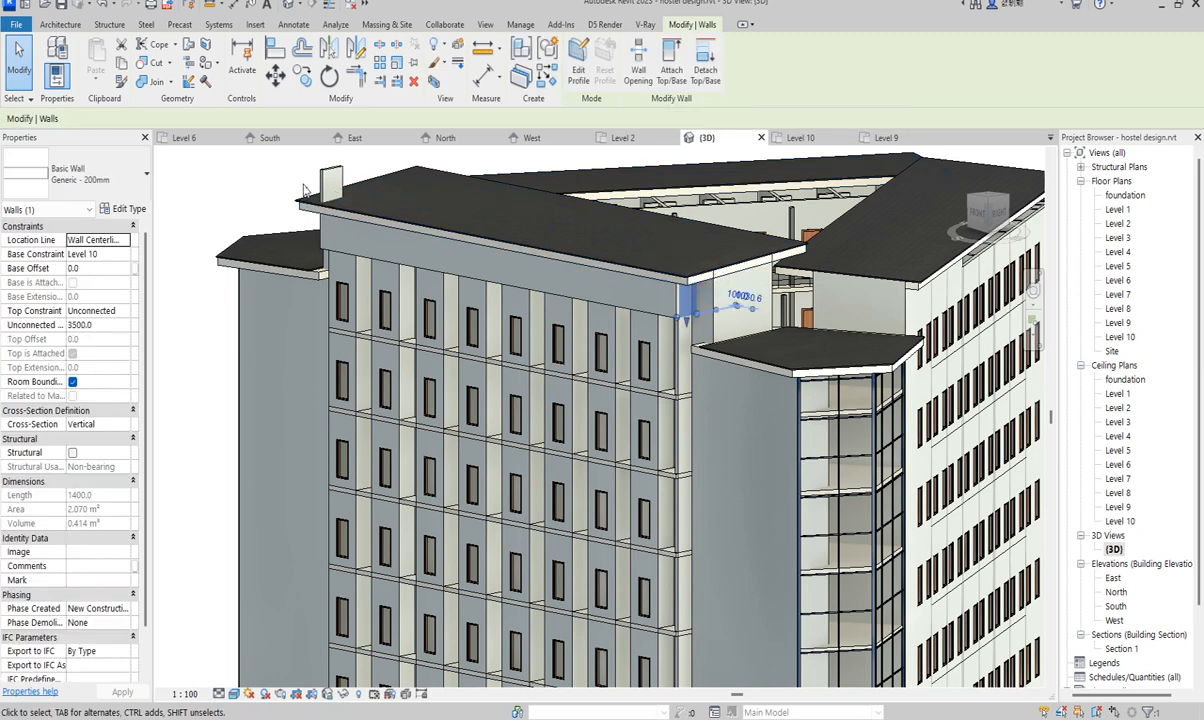
{"action": "left_click", "coordinate": [337, 180]}
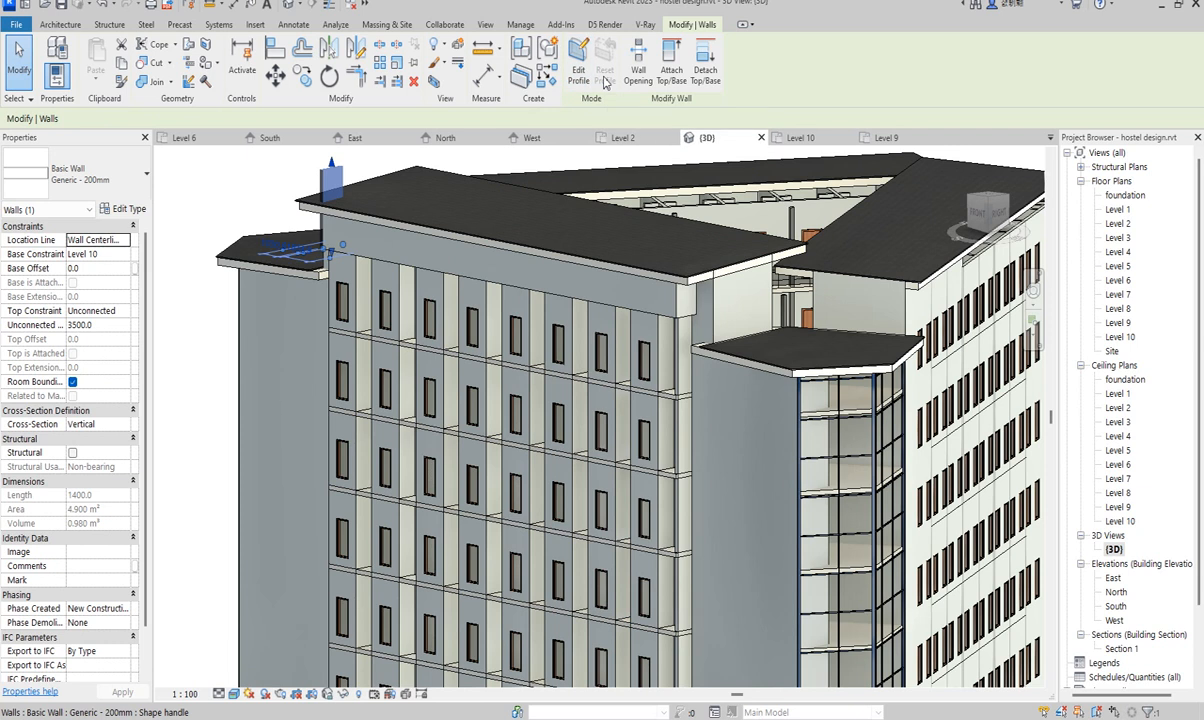
{"action": "left_click", "coordinate": [671, 60]}
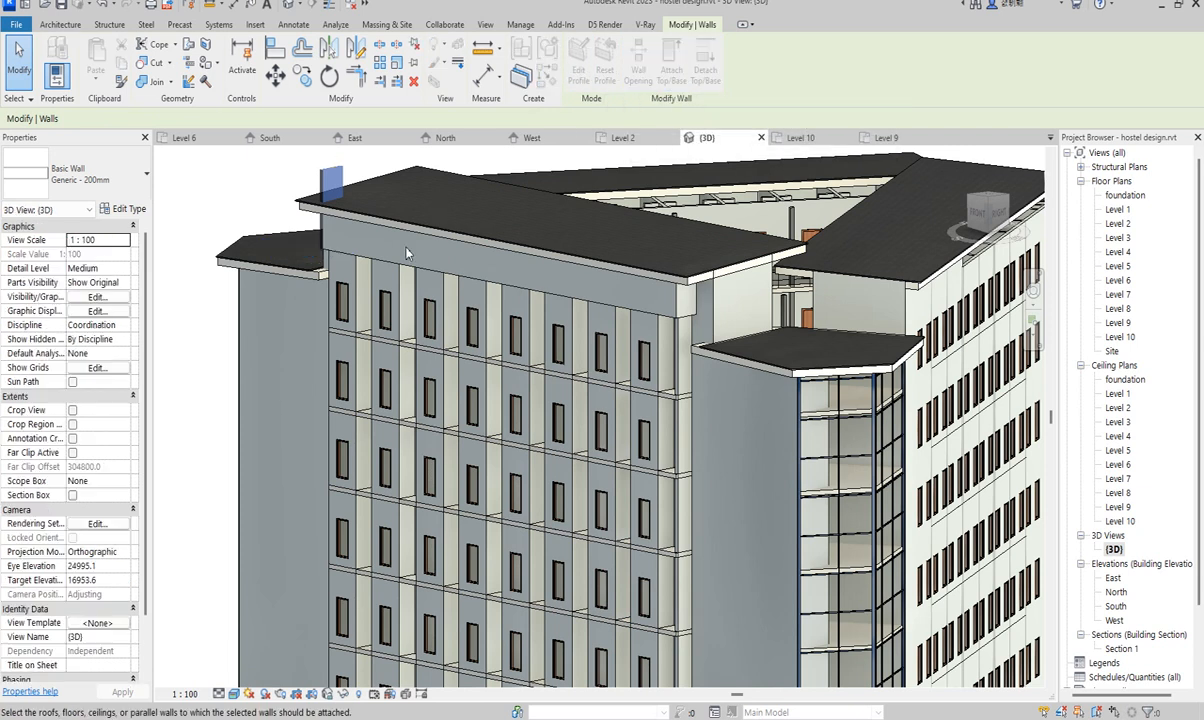
{"action": "left_click", "coordinate": [372, 210]}
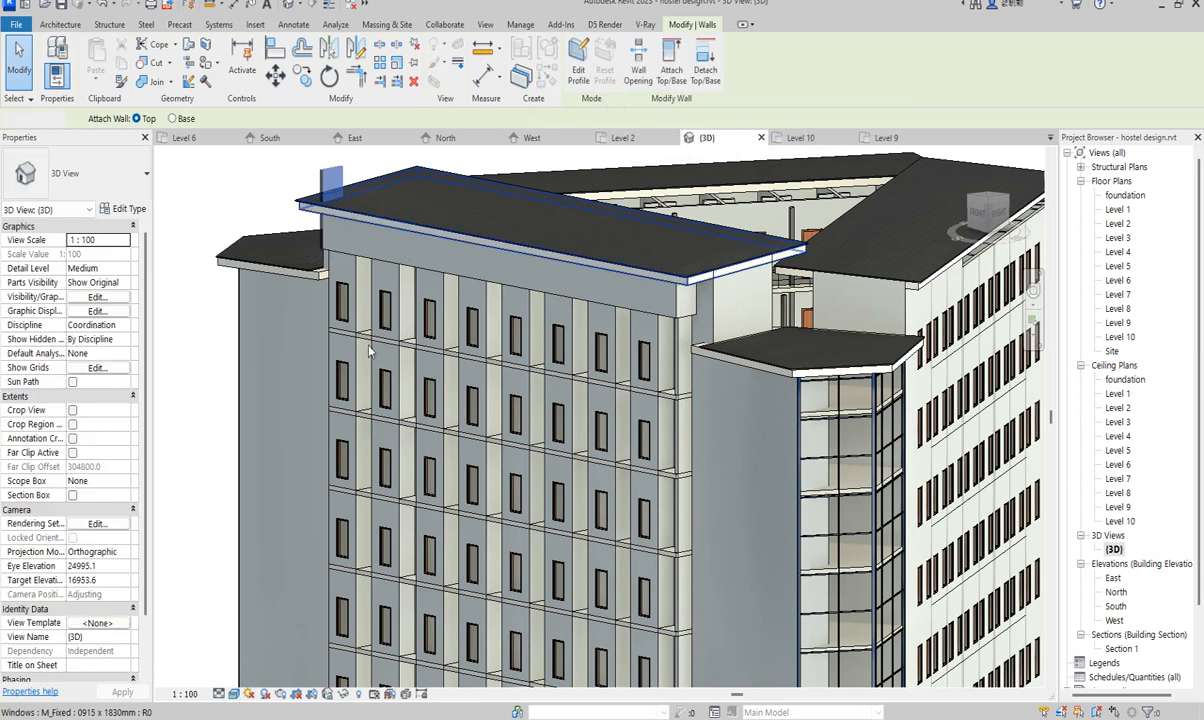
{"action": "left_click", "coordinate": [190, 204]}
{"action": "scroll", "coordinate": [608, 459], "scroll_direction": "down", "scroll_amount": 2}
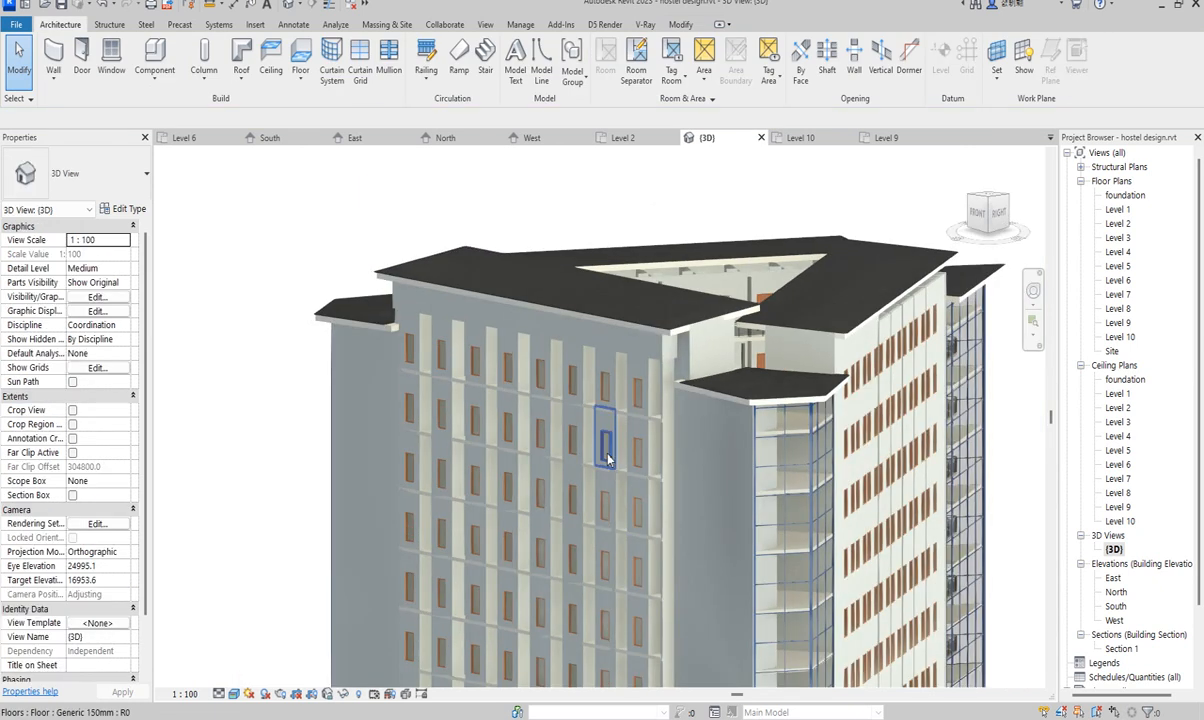
{"action": "scroll", "coordinate": [597, 393], "scroll_direction": "up", "scroll_amount": 2}
{"action": "scroll", "coordinate": [307, 312], "scroll_direction": "up", "scroll_amount": 2}
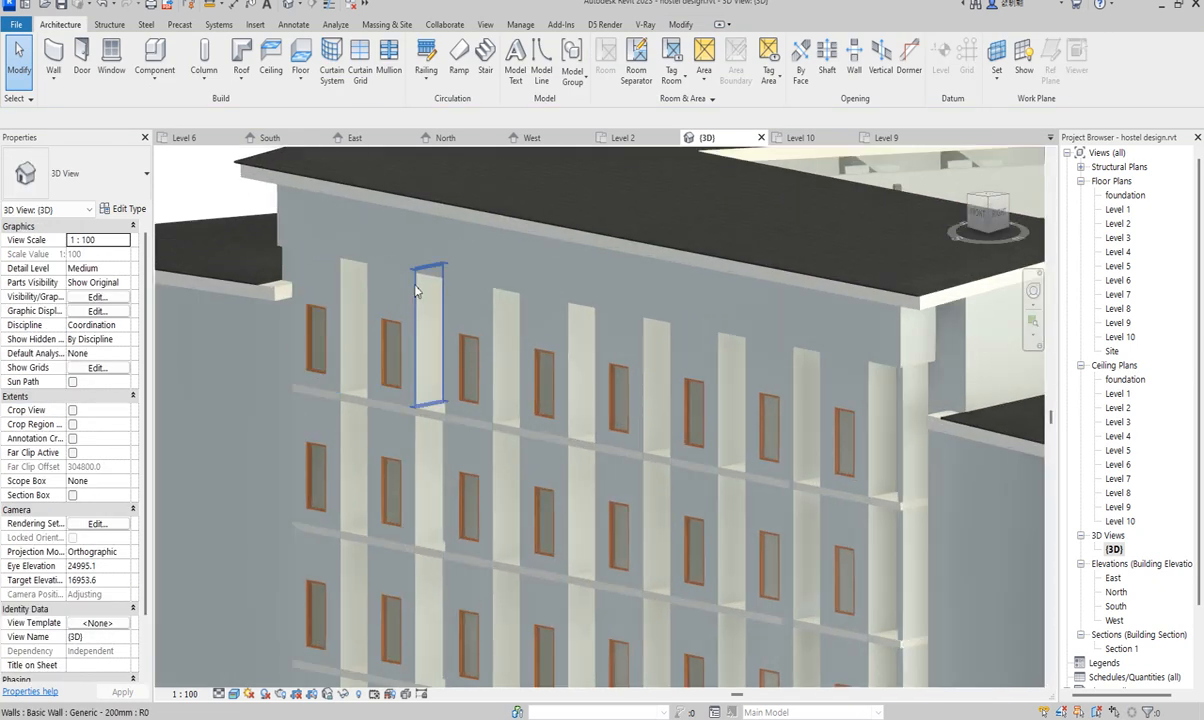
{"action": "scroll", "coordinate": [566, 374], "scroll_direction": "down", "scroll_amount": 5}
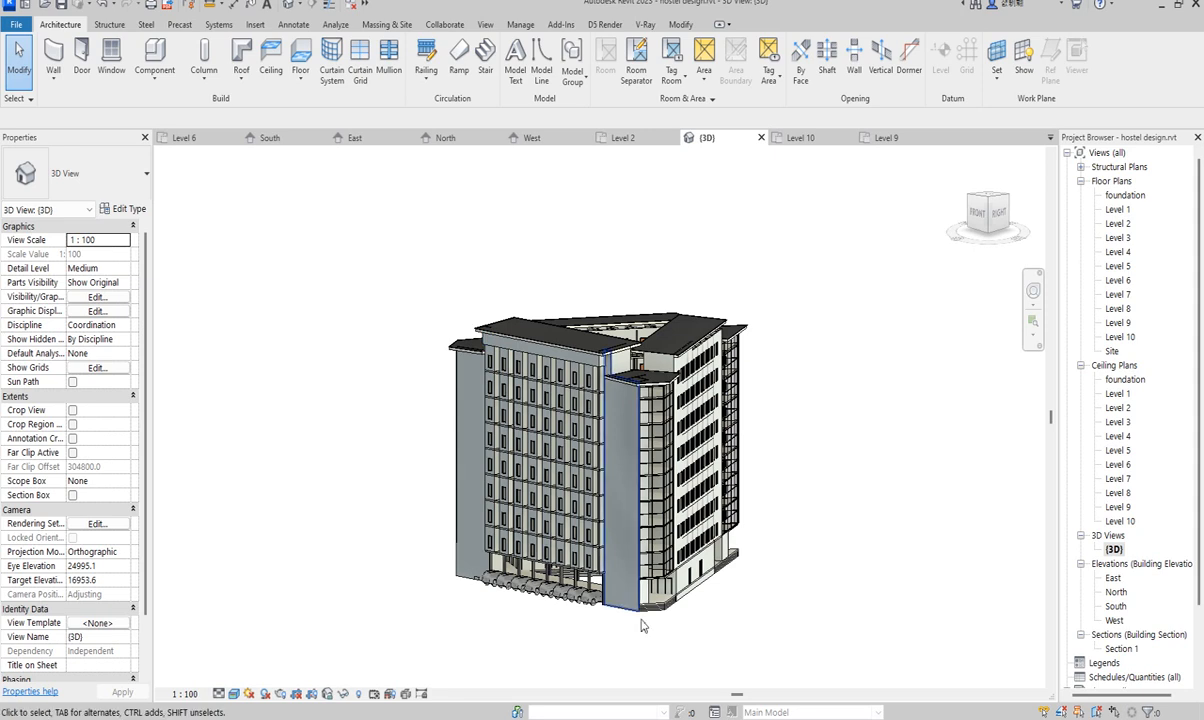
{"action": "scroll", "coordinate": [552, 551], "scroll_direction": "up", "scroll_amount": 4}
{"action": "scroll", "coordinate": [475, 645], "scroll_direction": "down", "scroll_amount": 5}
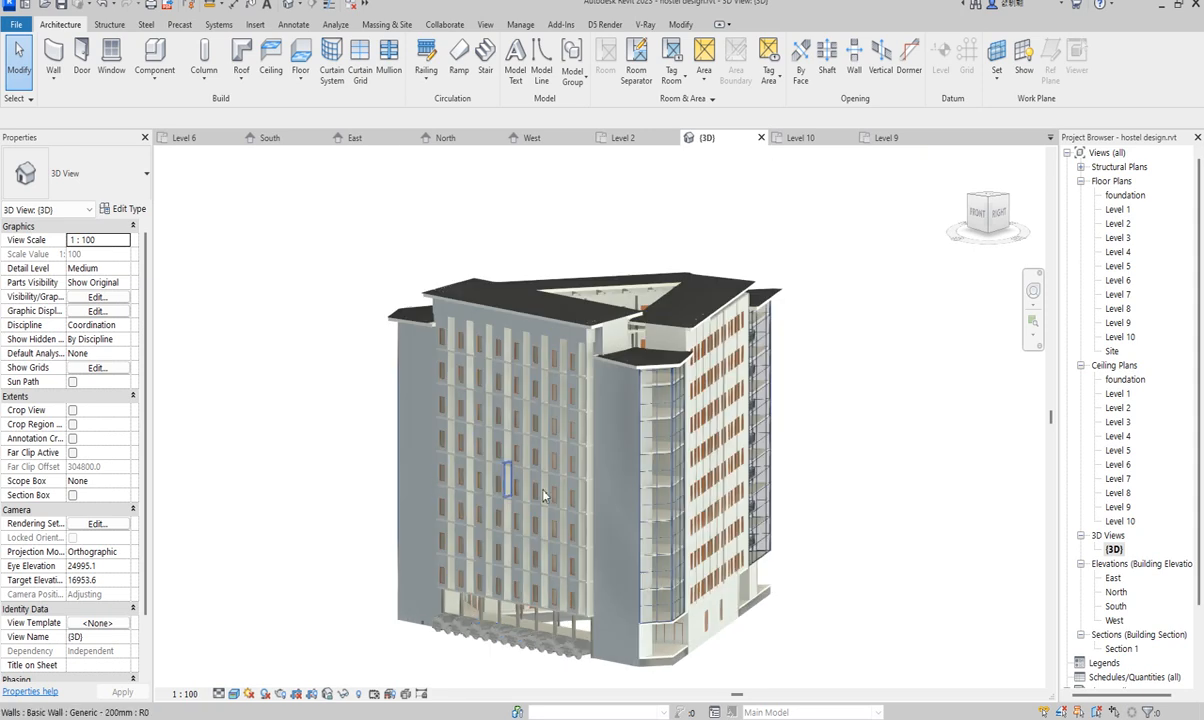
{"action": "scroll", "coordinate": [547, 501], "scroll_direction": "up", "scroll_amount": 2}
{"action": "scroll", "coordinate": [489, 452], "scroll_direction": "up", "scroll_amount": 2}
{"action": "scroll", "coordinate": [360, 478], "scroll_direction": "down", "scroll_amount": 3}
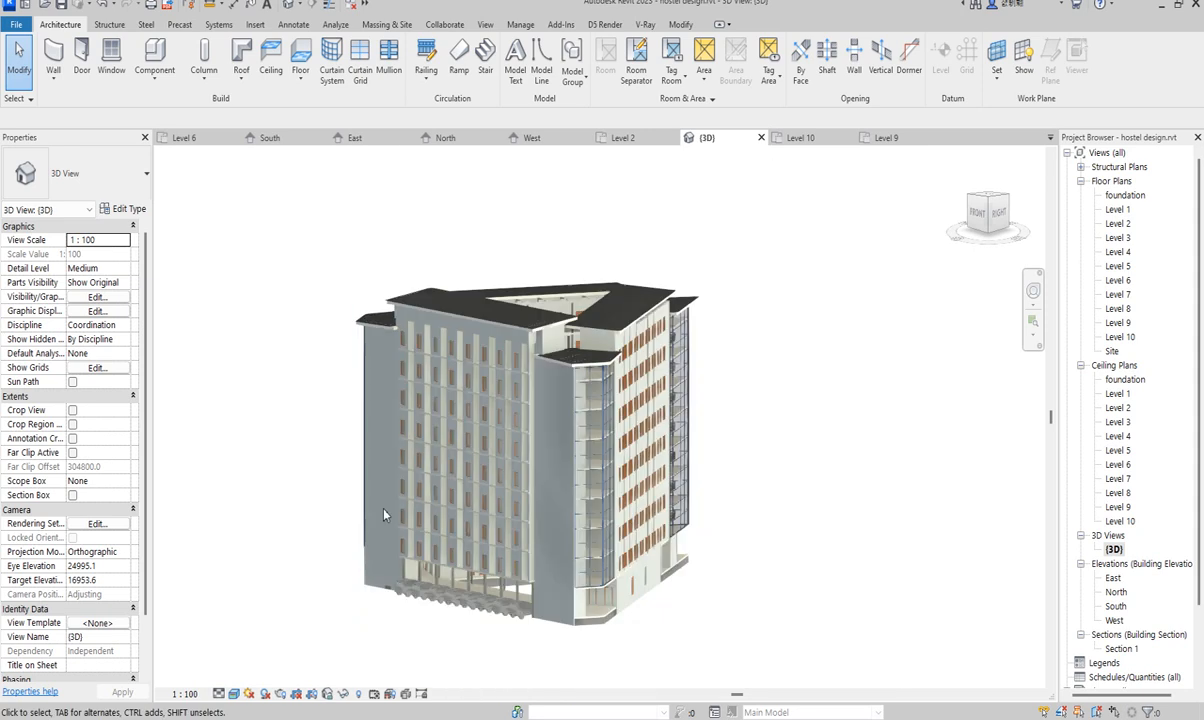
{"action": "scroll", "coordinate": [543, 603], "scroll_direction": "up", "scroll_amount": 5}
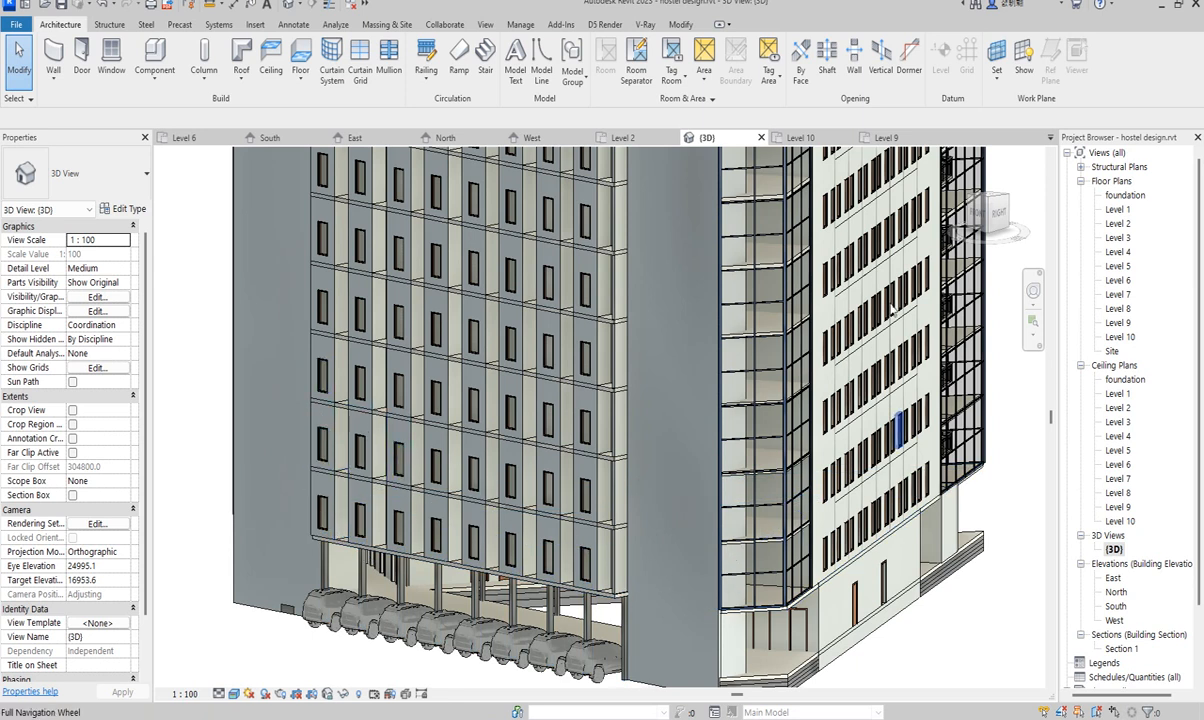
- Open the Level 2 floor plan and zoom into the lower wing's rooms and stairs
{"action": "double_click", "coordinate": [1118, 224]}
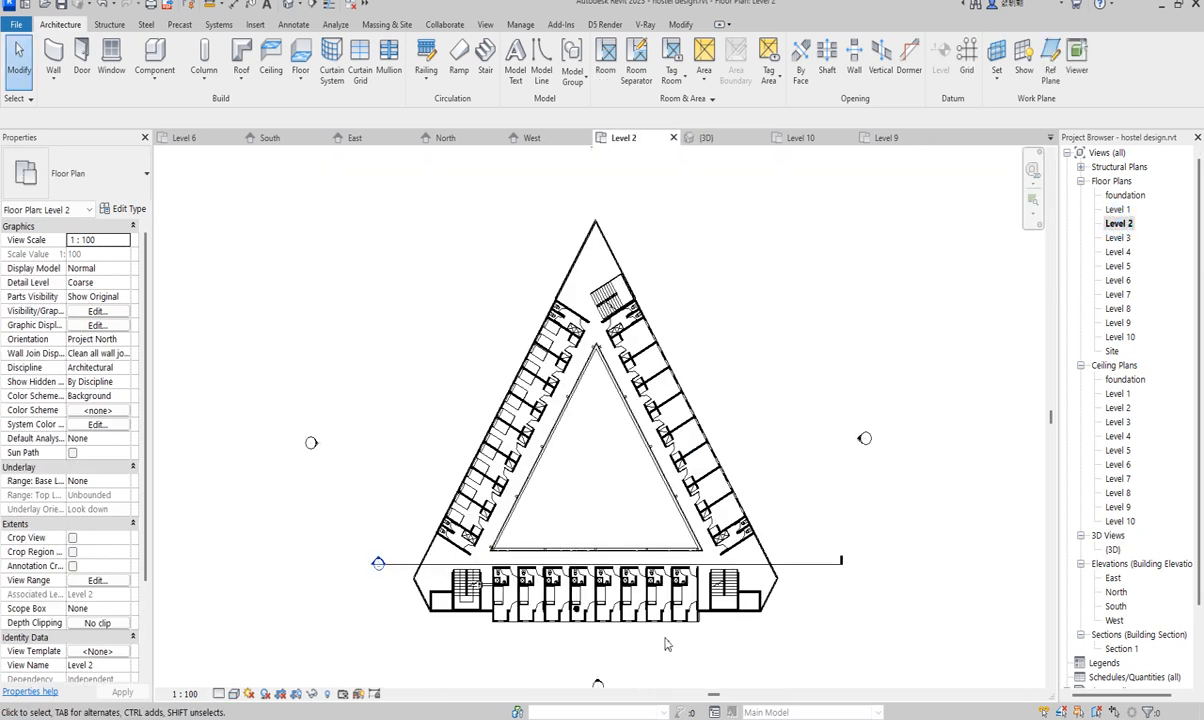
{"action": "scroll", "coordinate": [667, 640], "scroll_direction": "up", "scroll_amount": 5}
{"action": "scroll", "coordinate": [300, 600], "scroll_direction": "down", "scroll_amount": 3}
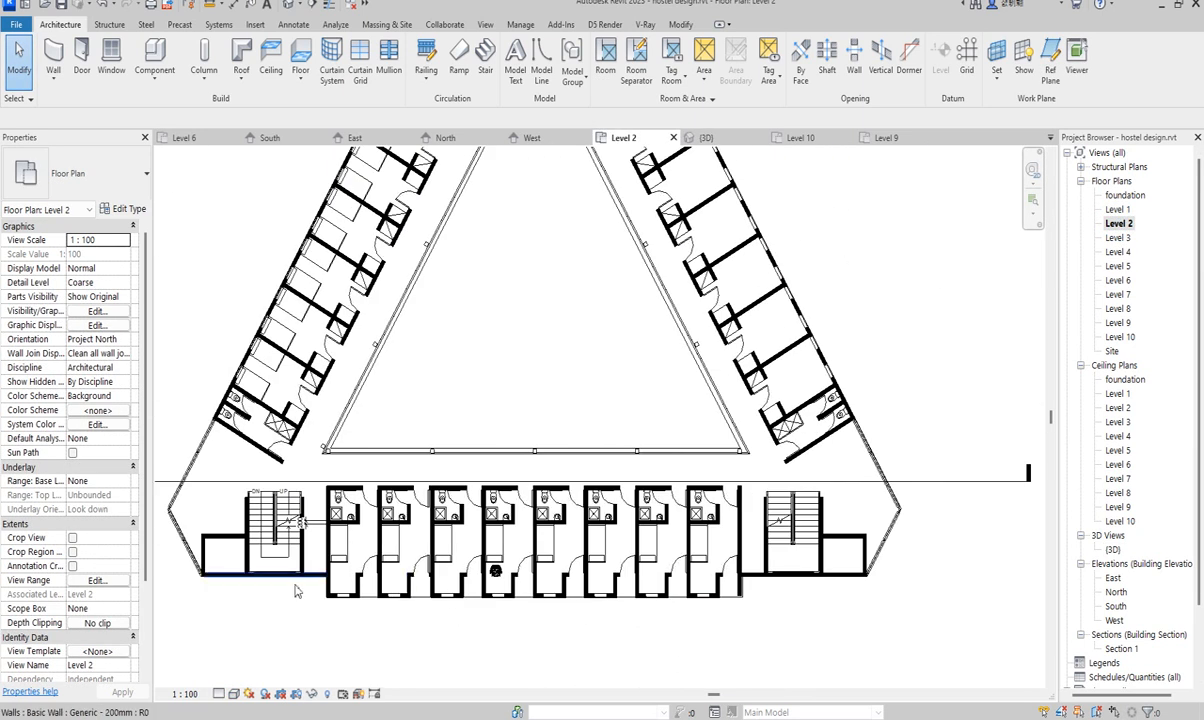
{"action": "scroll", "coordinate": [735, 605], "scroll_direction": "up", "scroll_amount": 5}
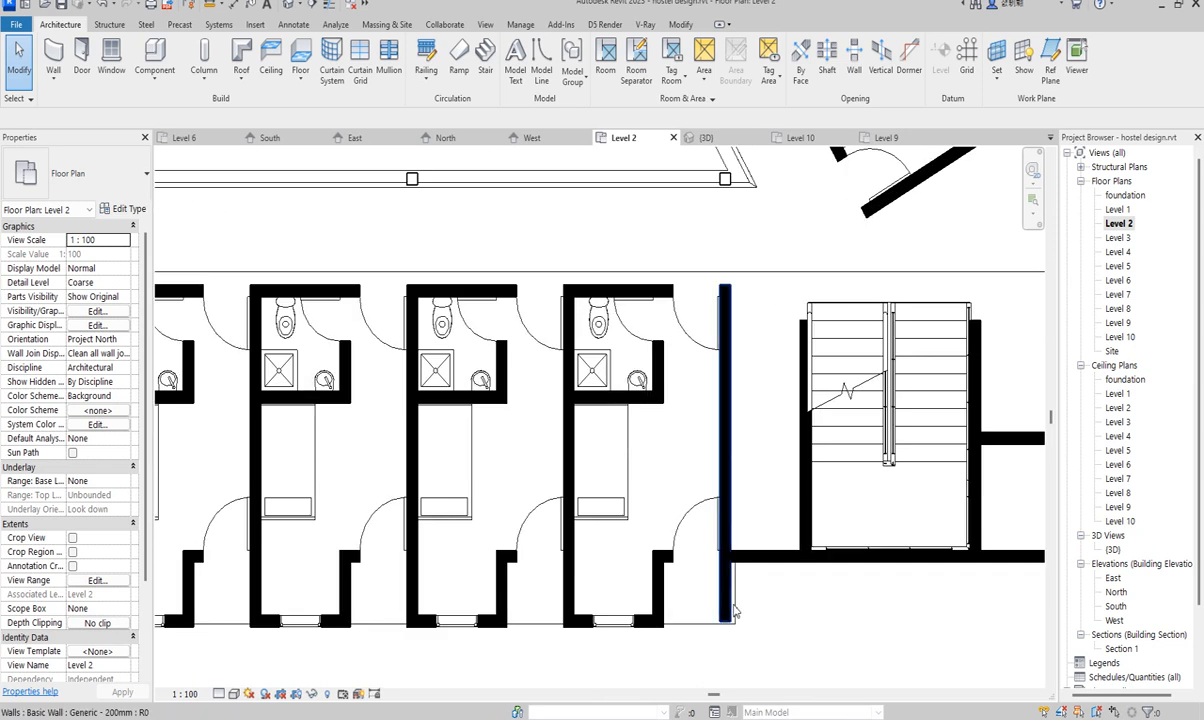
{"action": "scroll", "coordinate": [733, 605], "scroll_direction": "down", "scroll_amount": 3}
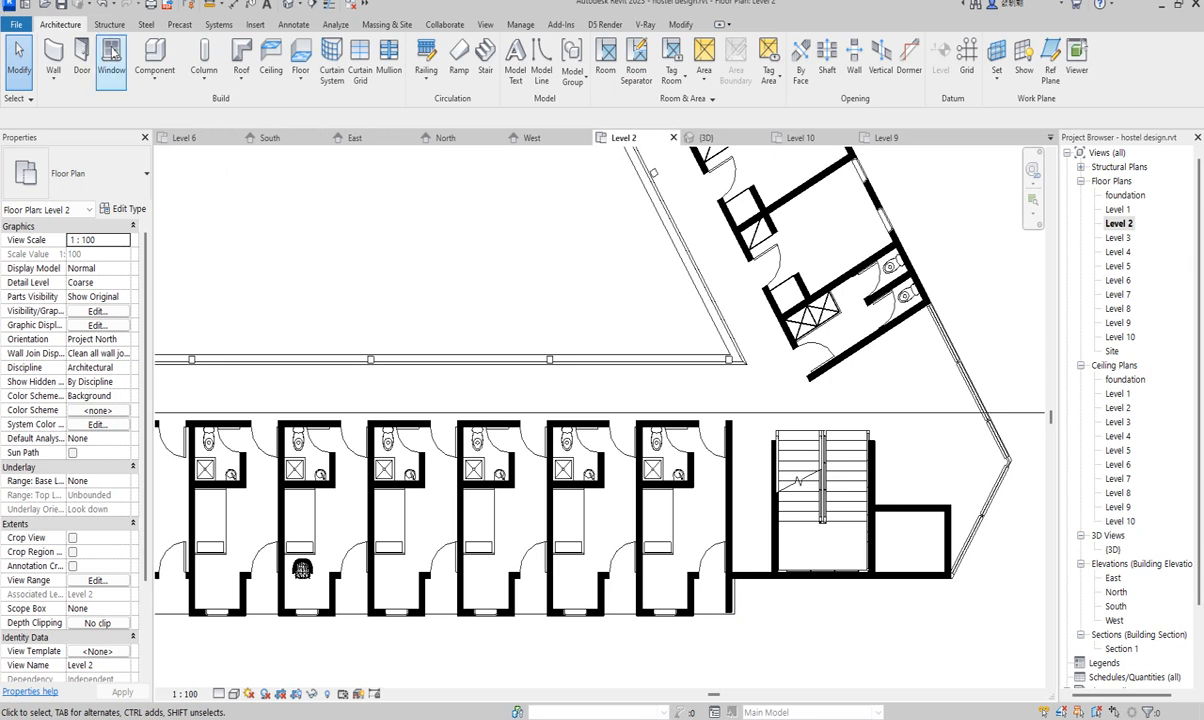
{"action": "left_click", "coordinate": [154, 72]}
- Create a Model In-Place family in the Railings category, keeping the name Railings 1
{"action": "left_click", "coordinate": [196, 144]}
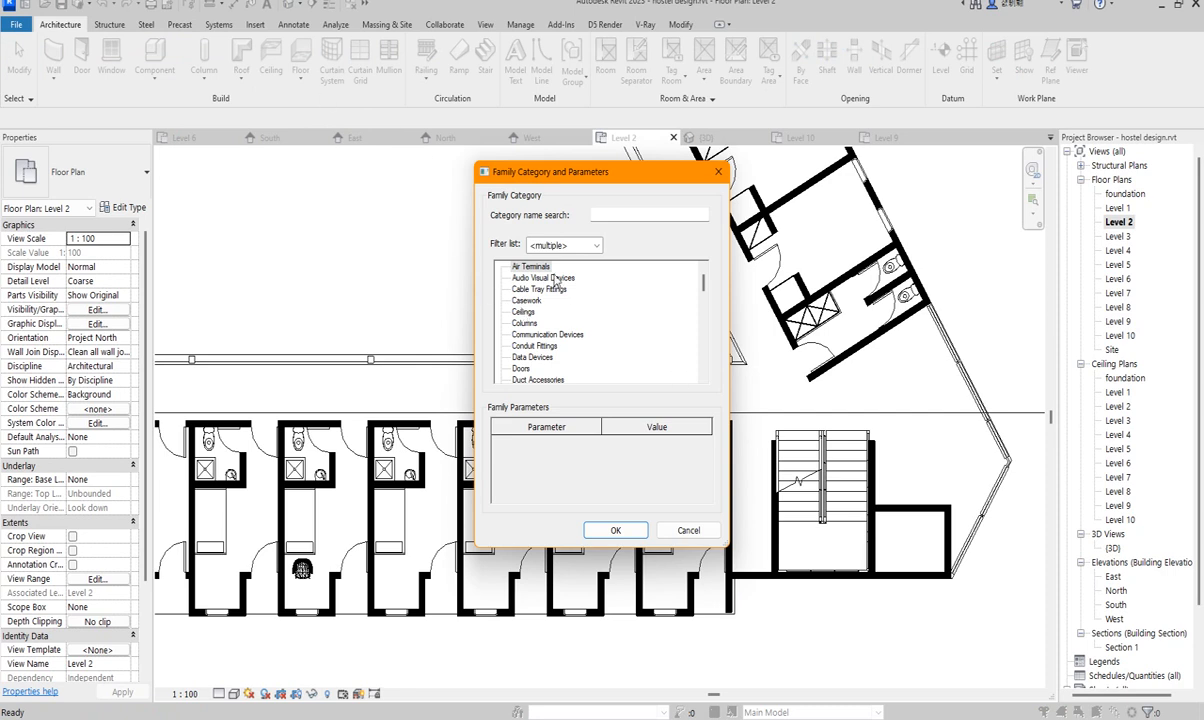
{"action": "scroll", "coordinate": [526, 310], "scroll_direction": "down", "scroll_amount": 9}
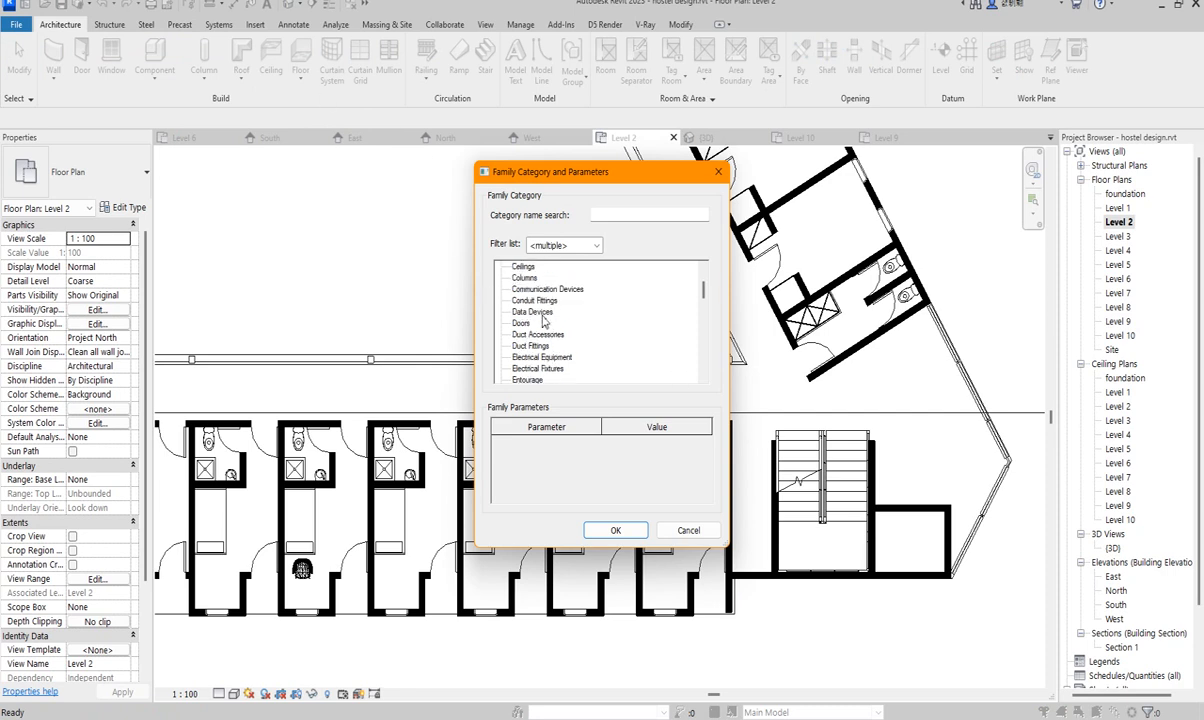
{"action": "scroll", "coordinate": [537, 346], "scroll_direction": "down", "scroll_amount": 2}
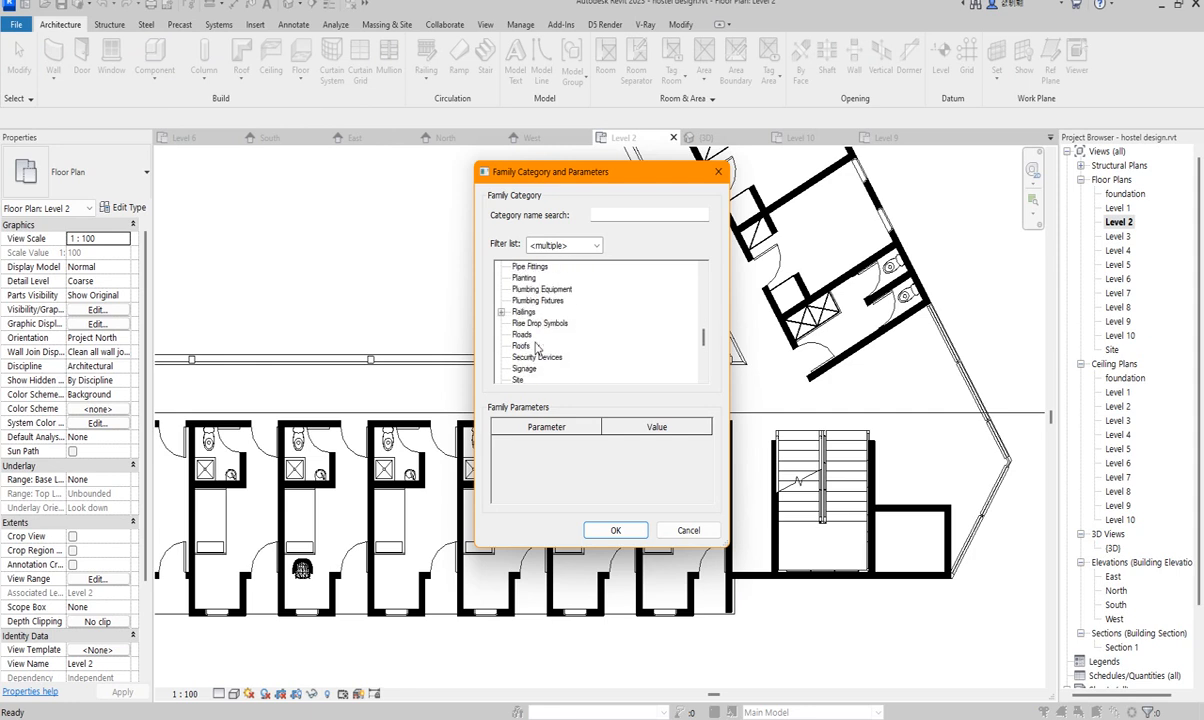
{"action": "left_click", "coordinate": [614, 531]}
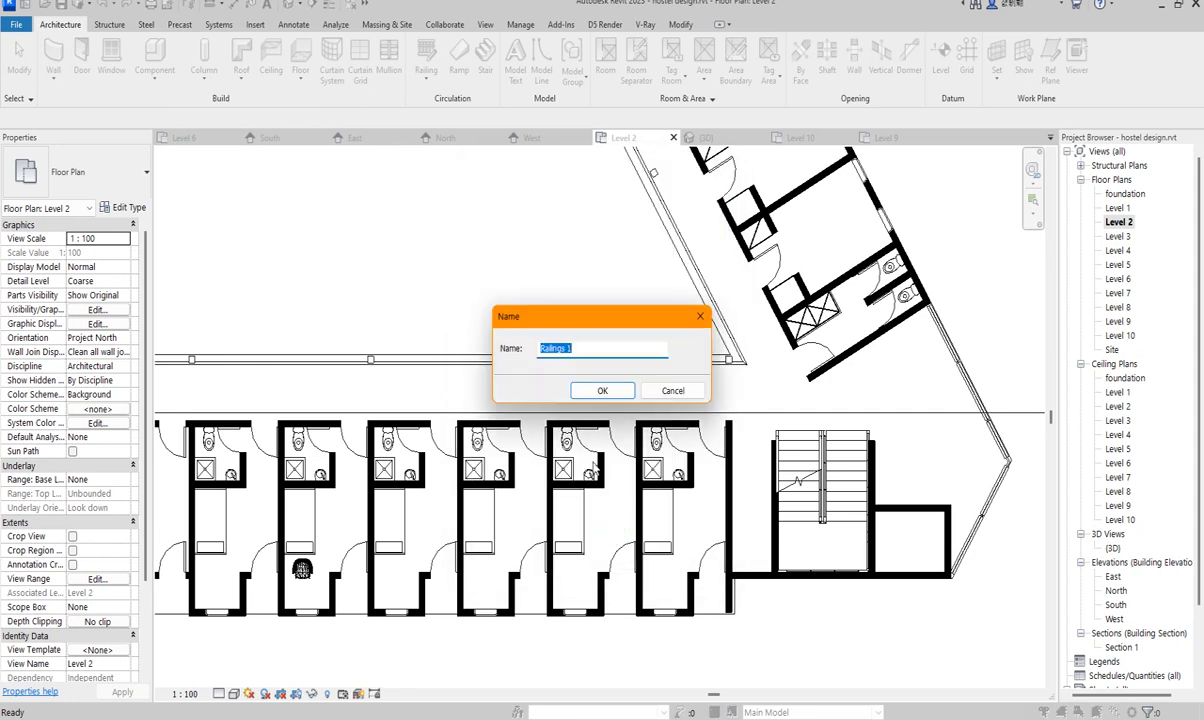
{"action": "left_click", "coordinate": [603, 391]}
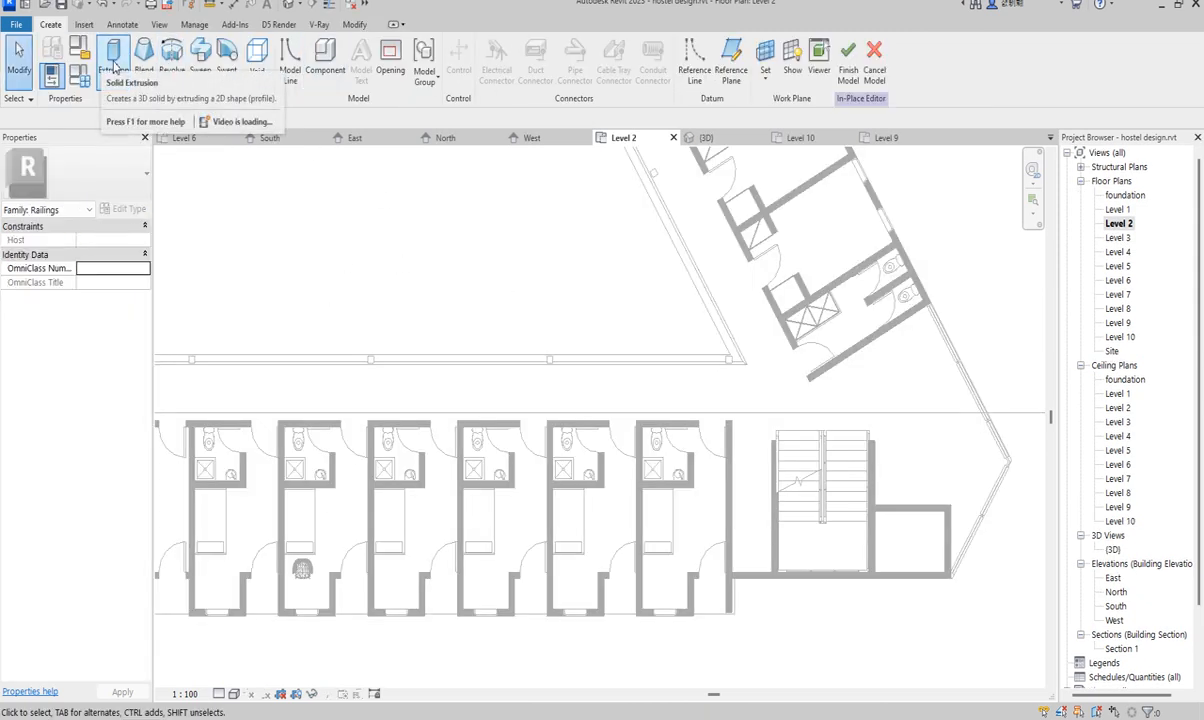
- Start a solid extrusion and sketch a rectangle spanning between the two Level 2 walls
{"action": "left_click", "coordinate": [114, 66]}
{"action": "scroll", "coordinate": [524, 161], "scroll_direction": "down", "scroll_amount": 3}
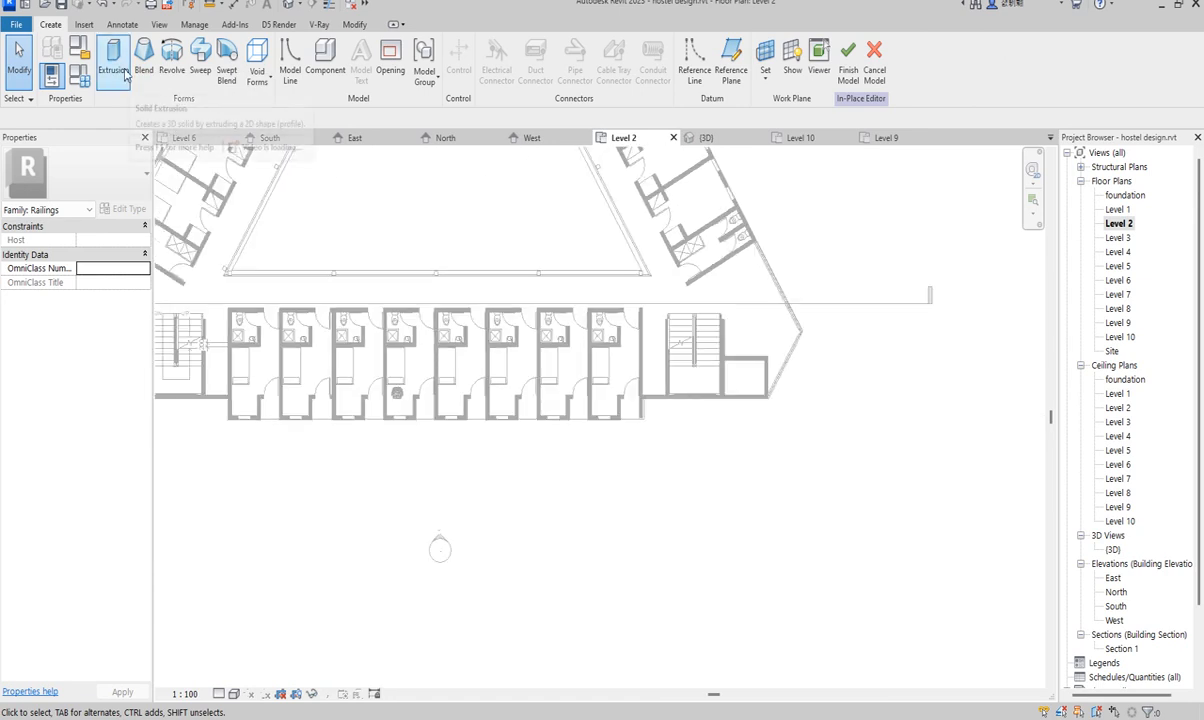
{"action": "scroll", "coordinate": [252, 418], "scroll_direction": "up", "scroll_amount": 8}
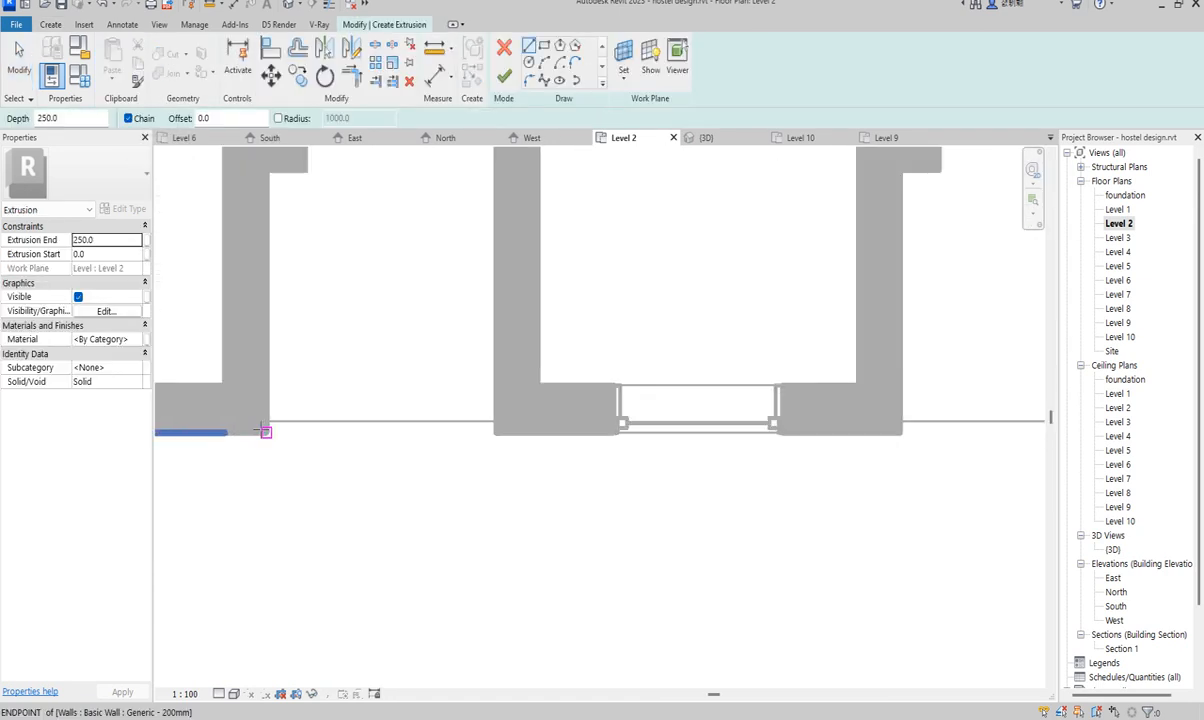
{"action": "left_click", "coordinate": [543, 47]}
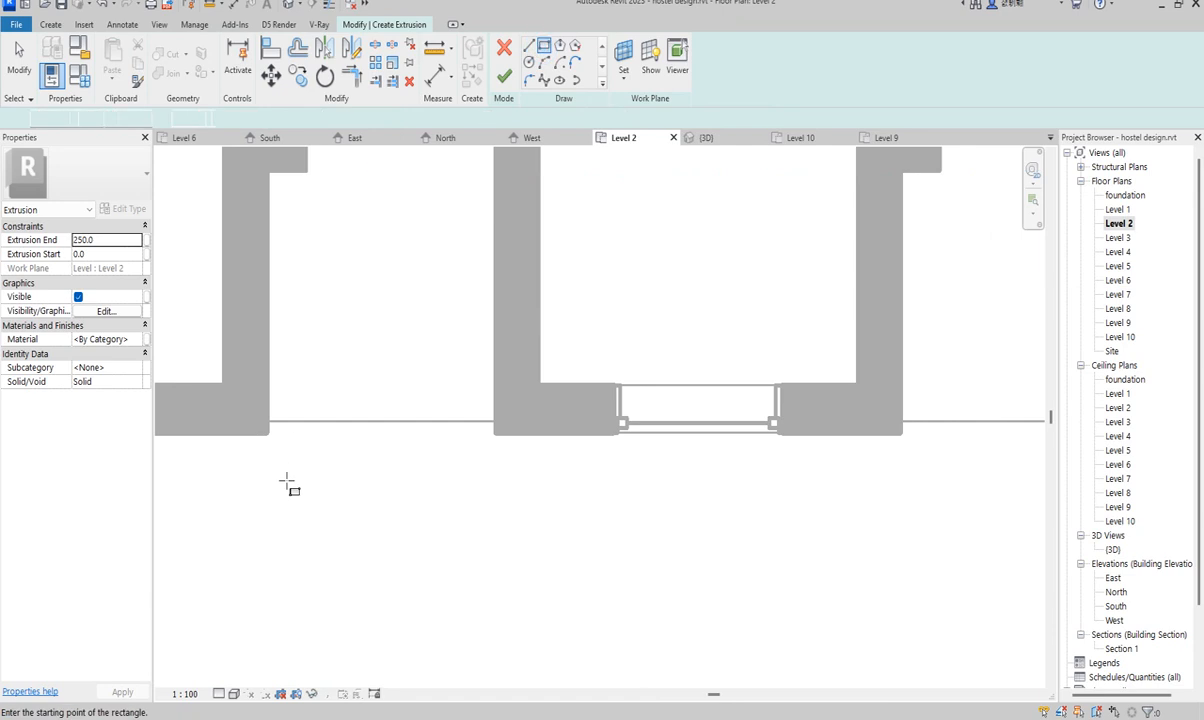
{"action": "scroll", "coordinate": [270, 415], "scroll_direction": "up", "scroll_amount": 3}
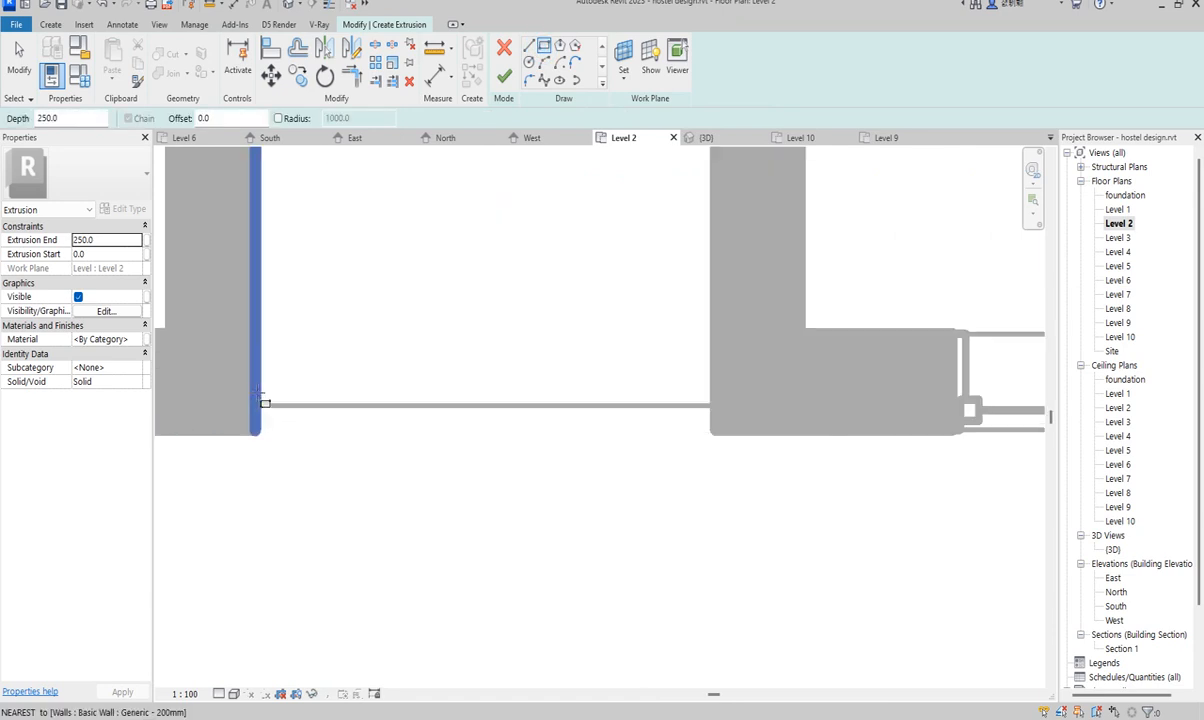
{"action": "left_click", "coordinate": [260, 396]}
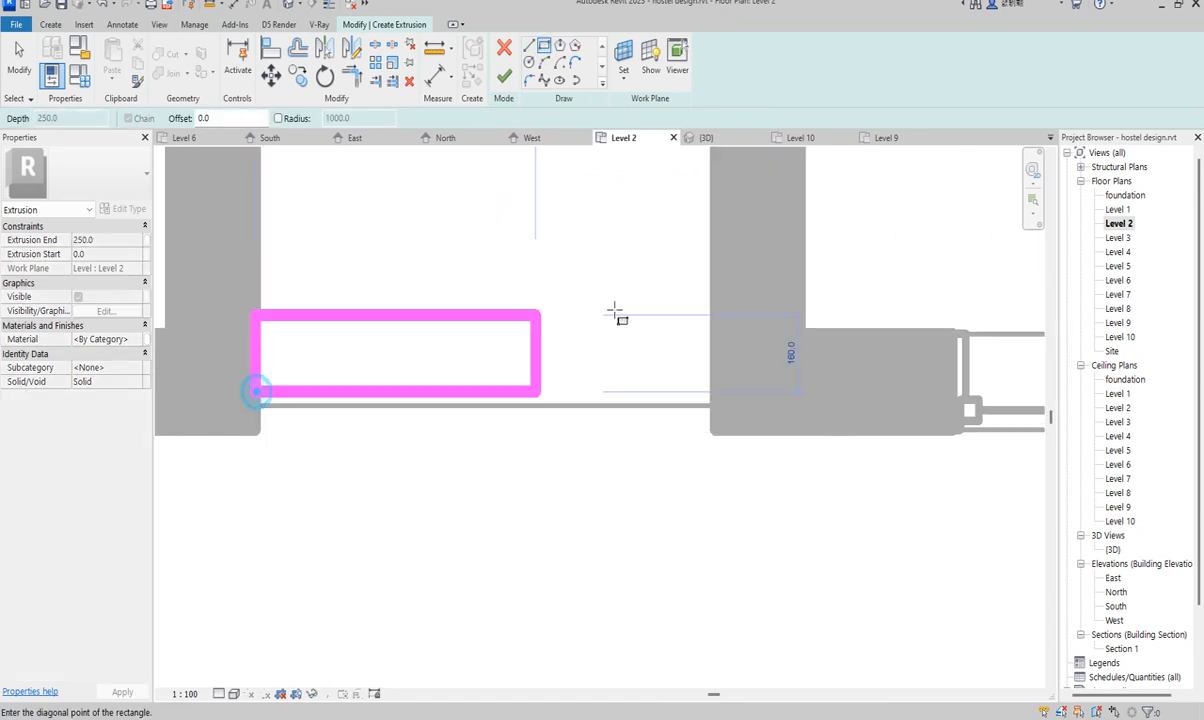
{"action": "left_click", "coordinate": [717, 383]}
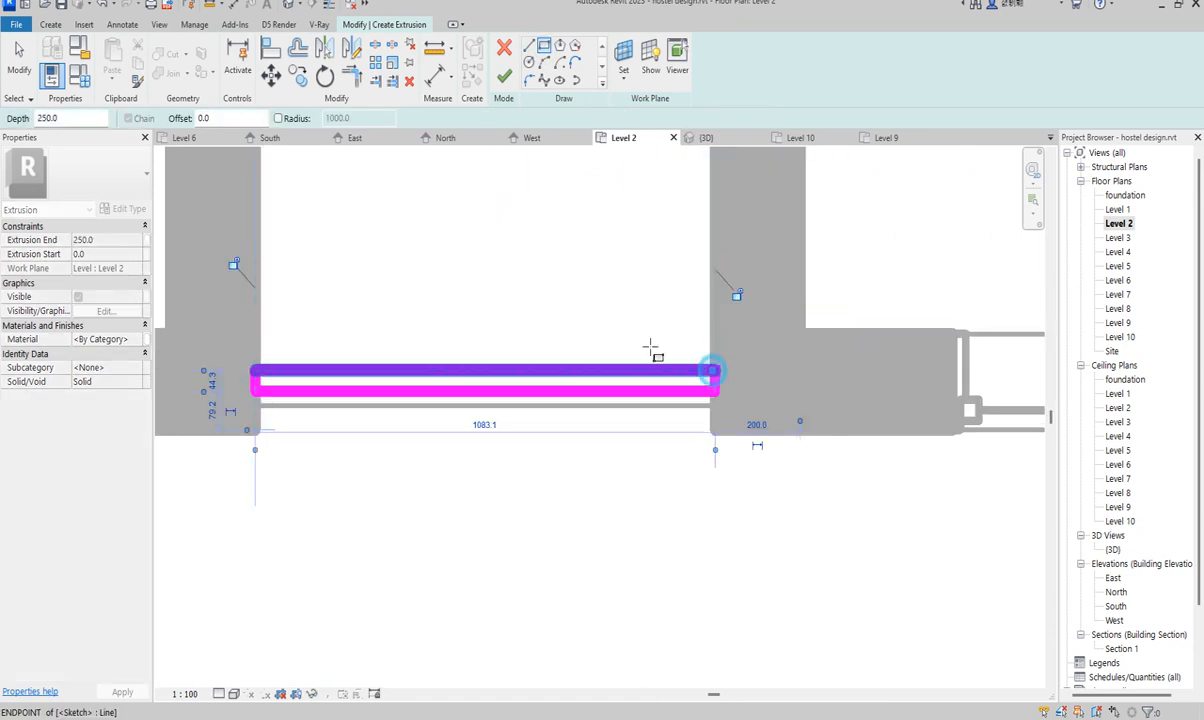
{"action": "right_click", "coordinate": [505, 258]}
{"action": "left_click", "coordinate": [543, 268]}
- Change the rectangle's width from 44.3 to 10 and finish the 250 mm railing extrusion
{"action": "left_click", "coordinate": [716, 386]}
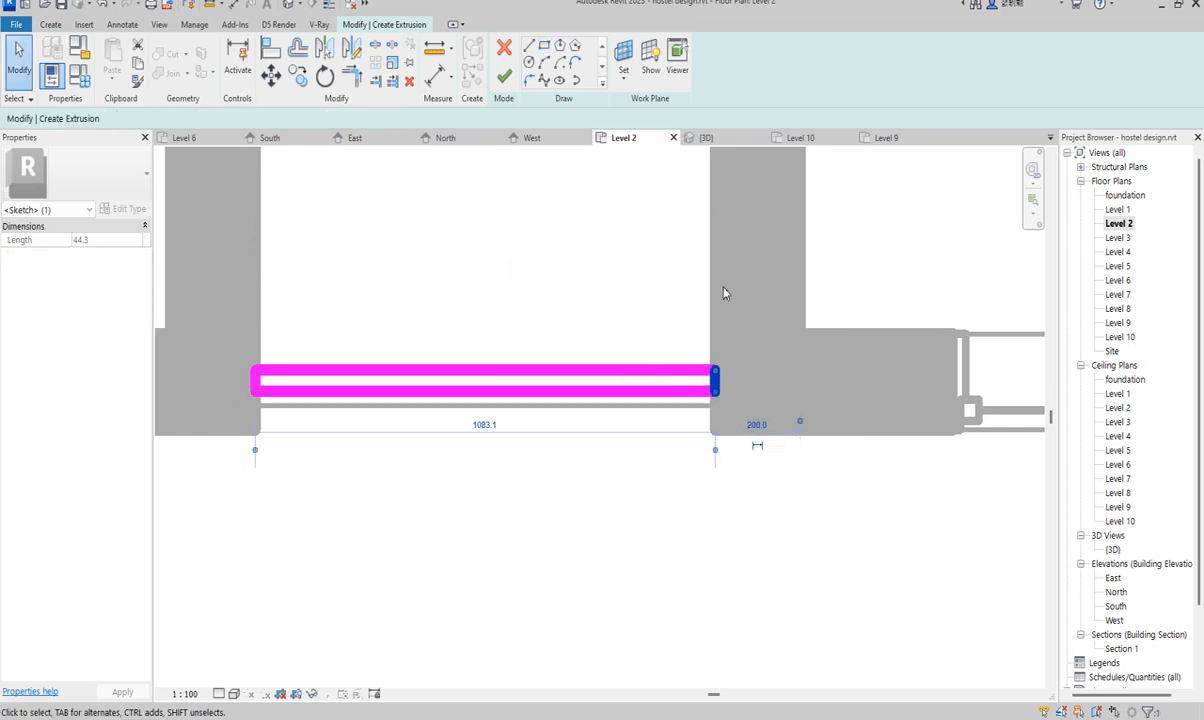
{"action": "left_click", "coordinate": [683, 277]}
{"action": "left_click", "coordinate": [700, 395]}
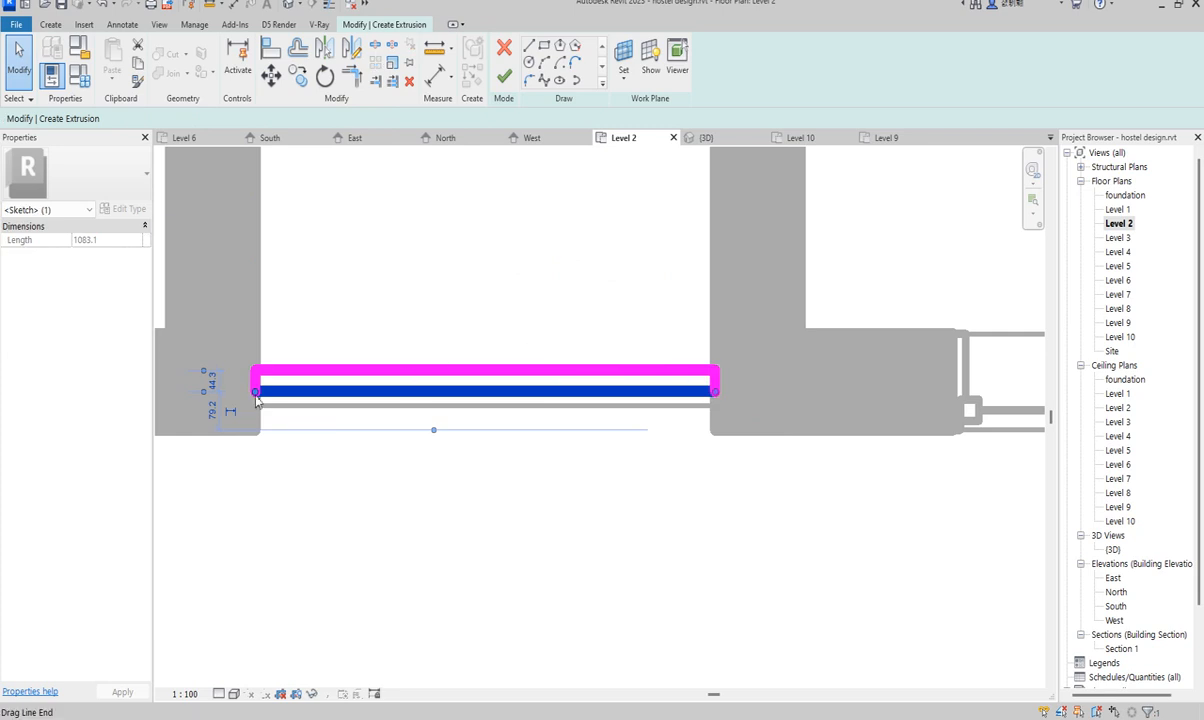
{"action": "left_click", "coordinate": [210, 385]}
{"action": "type", "text": "10"}
{"action": "key", "text": "Return"}
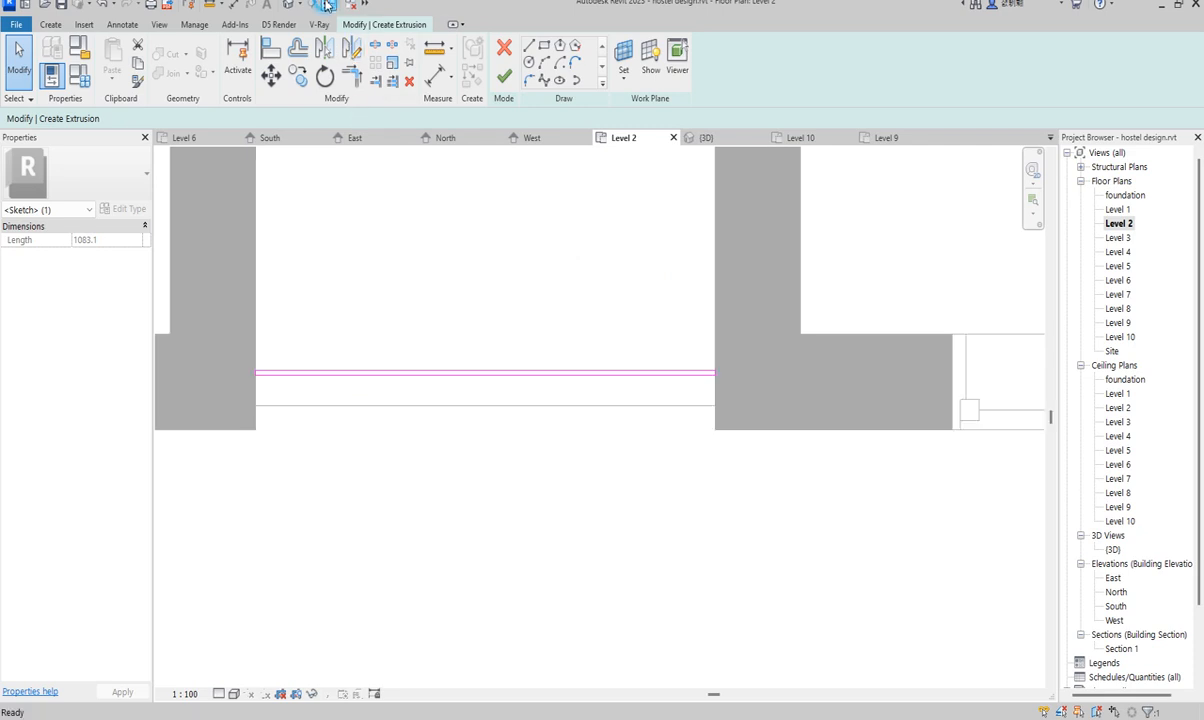
{"action": "key", "text": "Escape"}
{"action": "scroll", "coordinate": [341, 390], "scroll_direction": "up", "scroll_amount": 3}
{"action": "scroll", "coordinate": [300, 396], "scroll_direction": "down", "scroll_amount": 2}
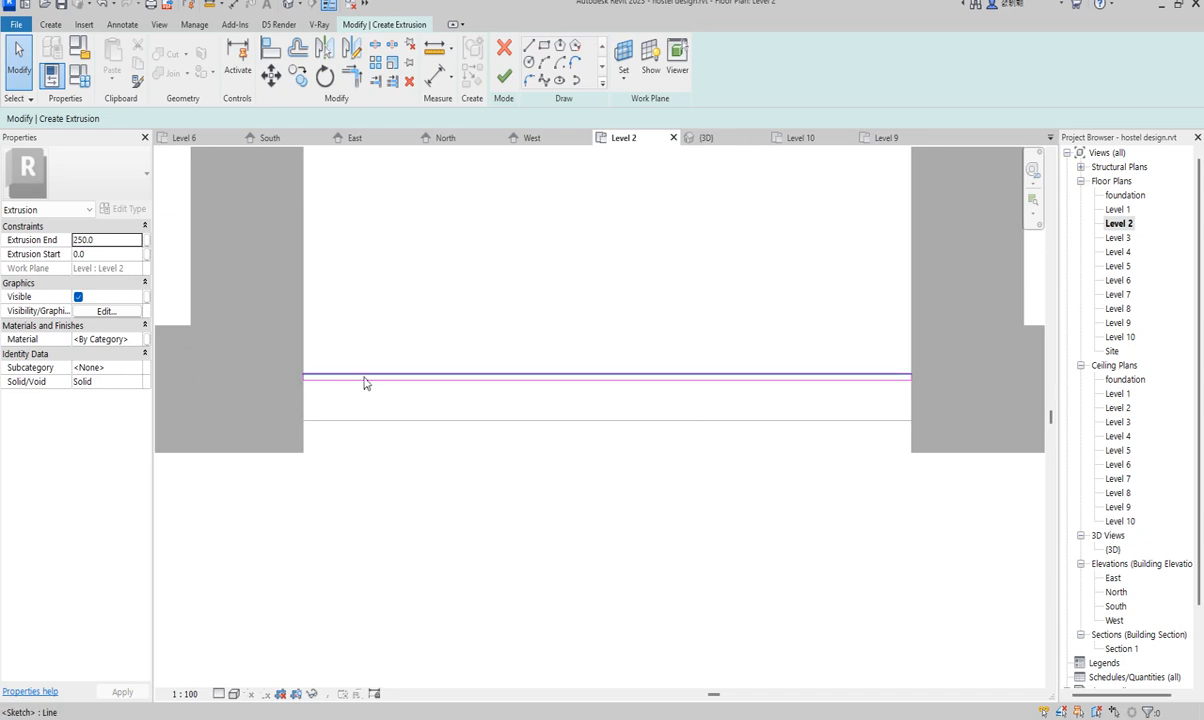
{"action": "scroll", "coordinate": [410, 388], "scroll_direction": "down", "scroll_amount": 2}
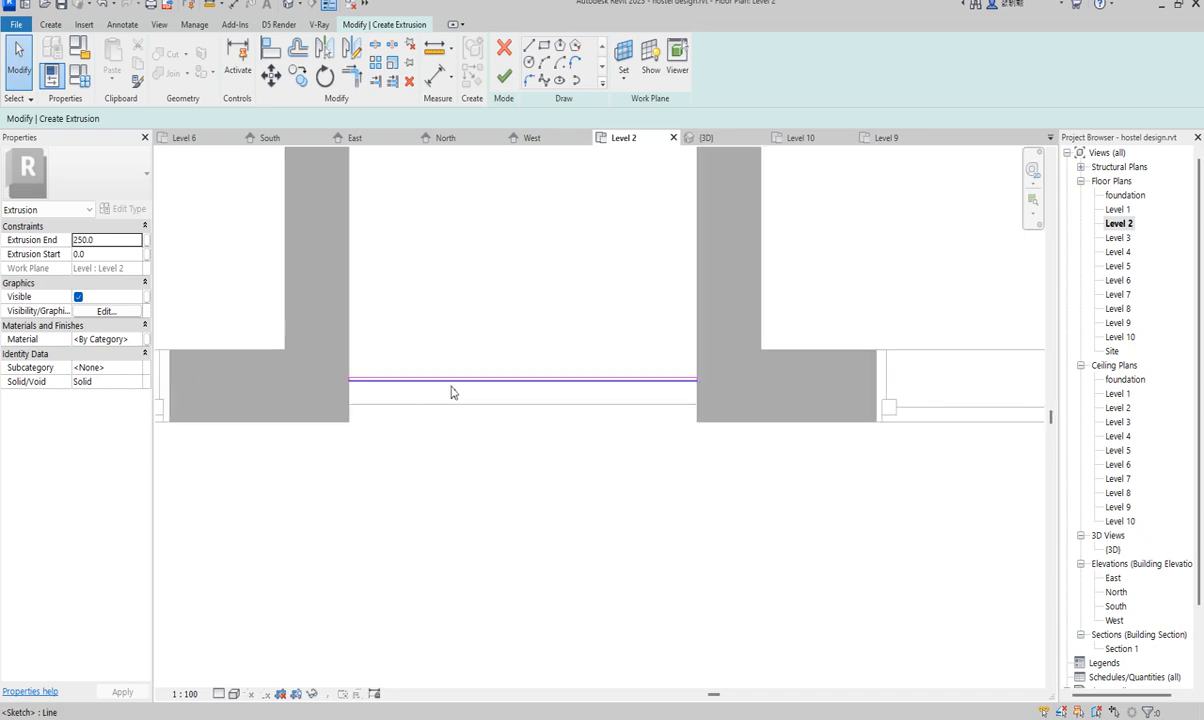
{"action": "left_click", "coordinate": [505, 80]}
- Reopen the railing extrusion for editing and window-select its four profile lines
{"action": "scroll", "coordinate": [305, 375], "scroll_direction": "down", "scroll_amount": 3}
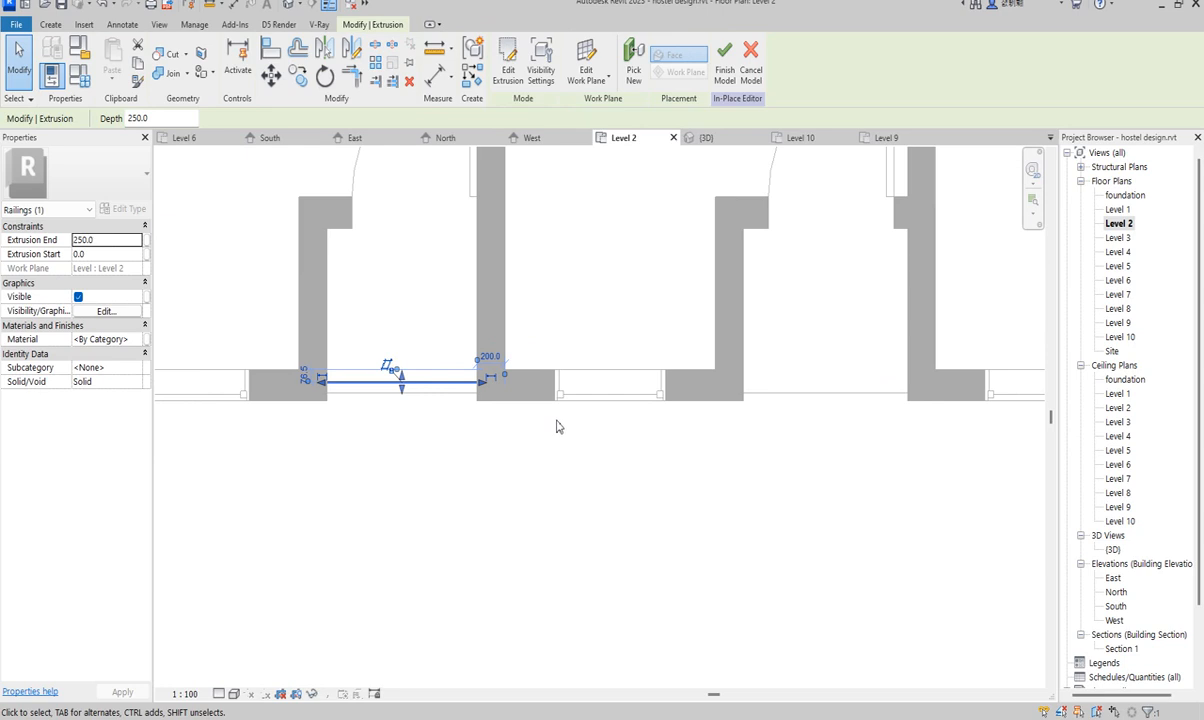
{"action": "left_click", "coordinate": [508, 68]}
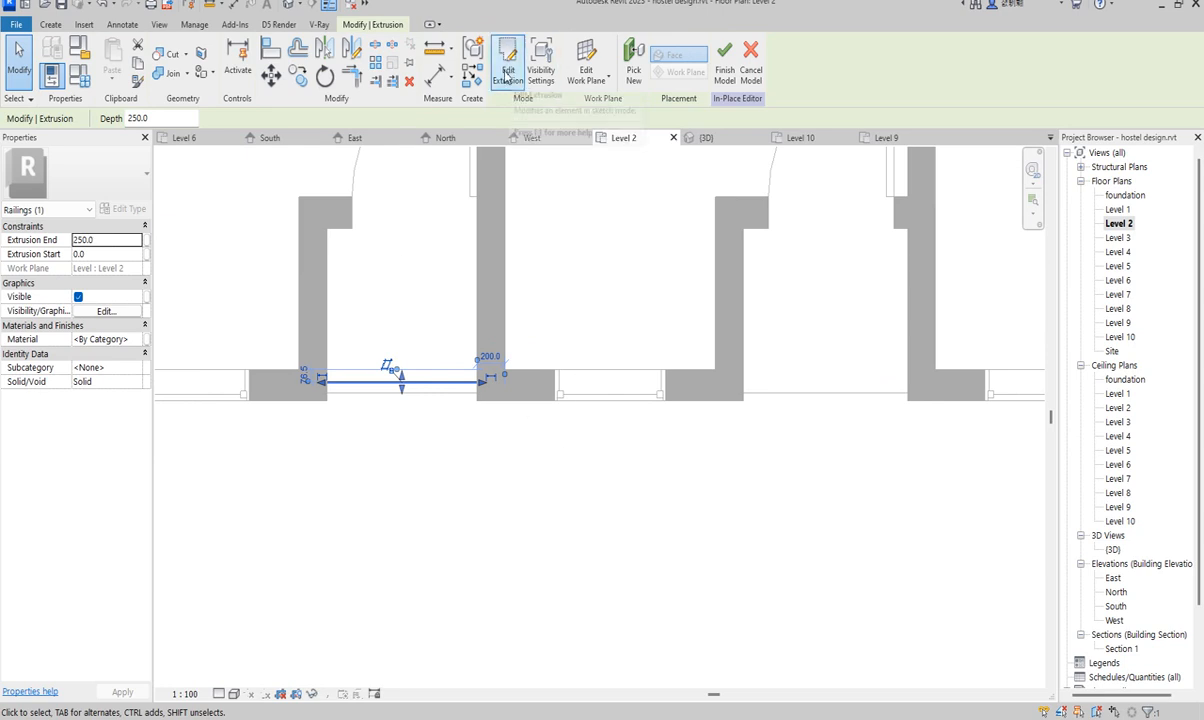
{"action": "scroll", "coordinate": [315, 450], "scroll_direction": "down", "scroll_amount": 2}
{"action": "scroll", "coordinate": [316, 444], "scroll_direction": "up", "scroll_amount": 2}
{"action": "left_click_drag", "start_coordinate": [298, 355], "coordinate": [597, 517]}
{"action": "scroll", "coordinate": [353, 557], "scroll_direction": "down", "scroll_amount": 5}
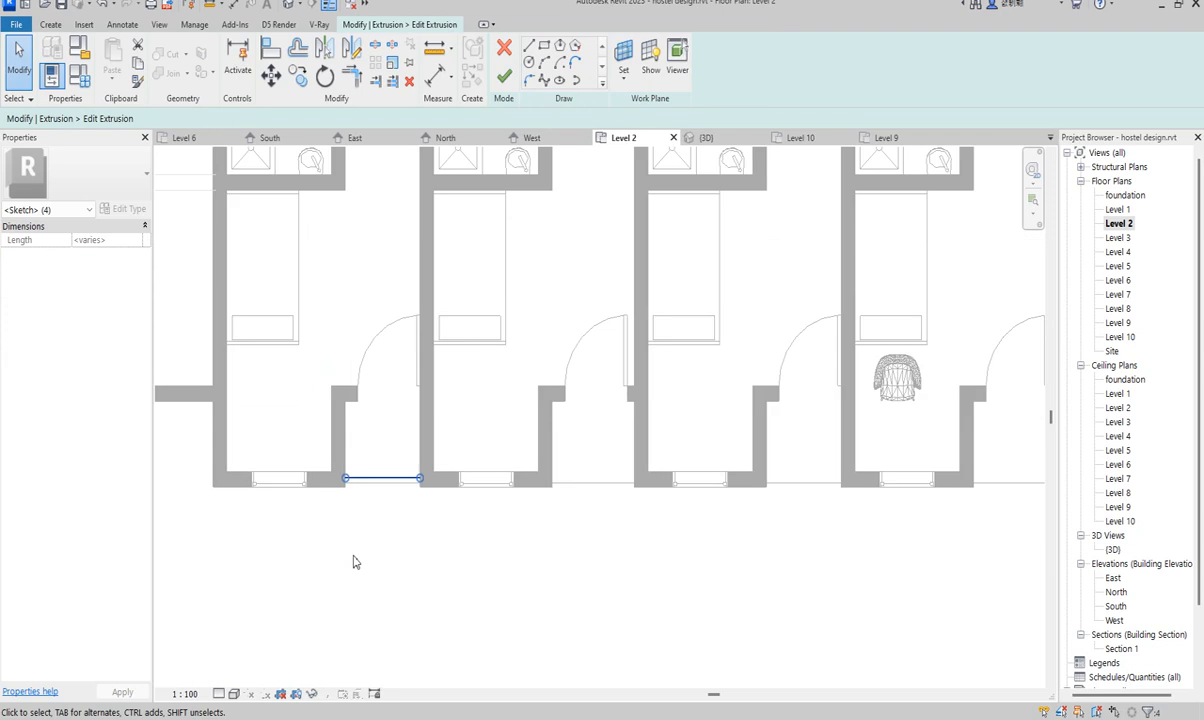
- Copy the profile to multiple wall corners at the room openings along the Level 2 row
{"action": "left_click", "coordinate": [297, 76]}
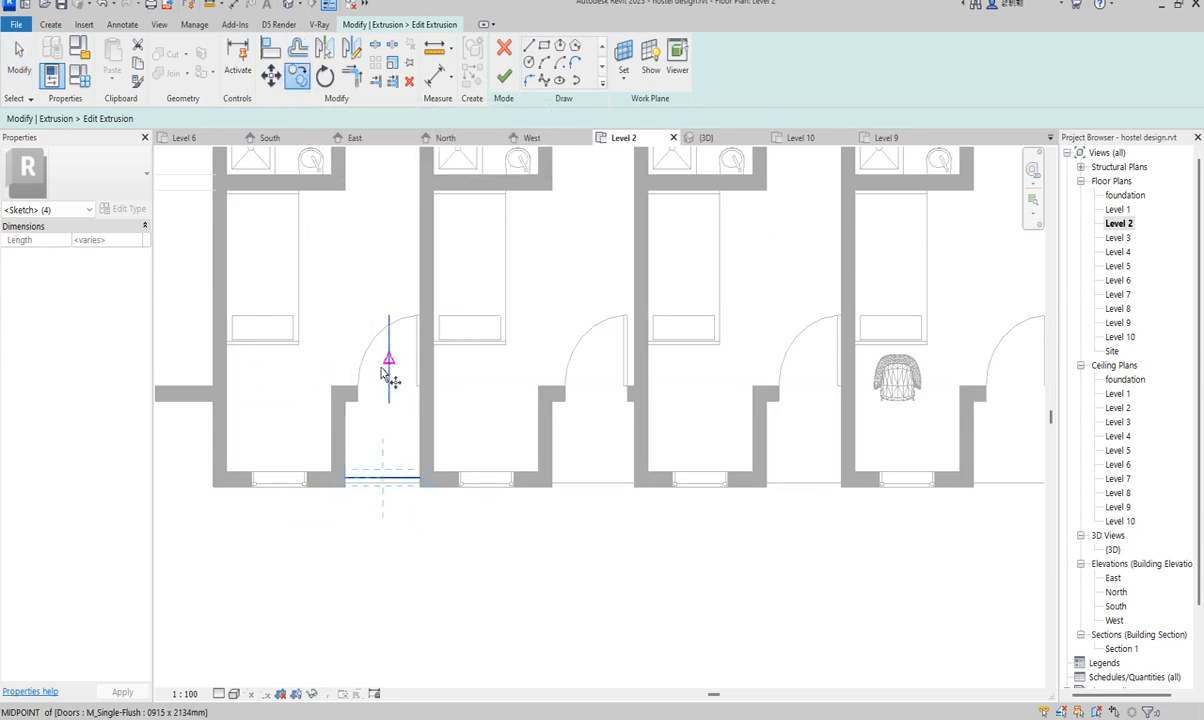
{"action": "left_click", "coordinate": [343, 401]}
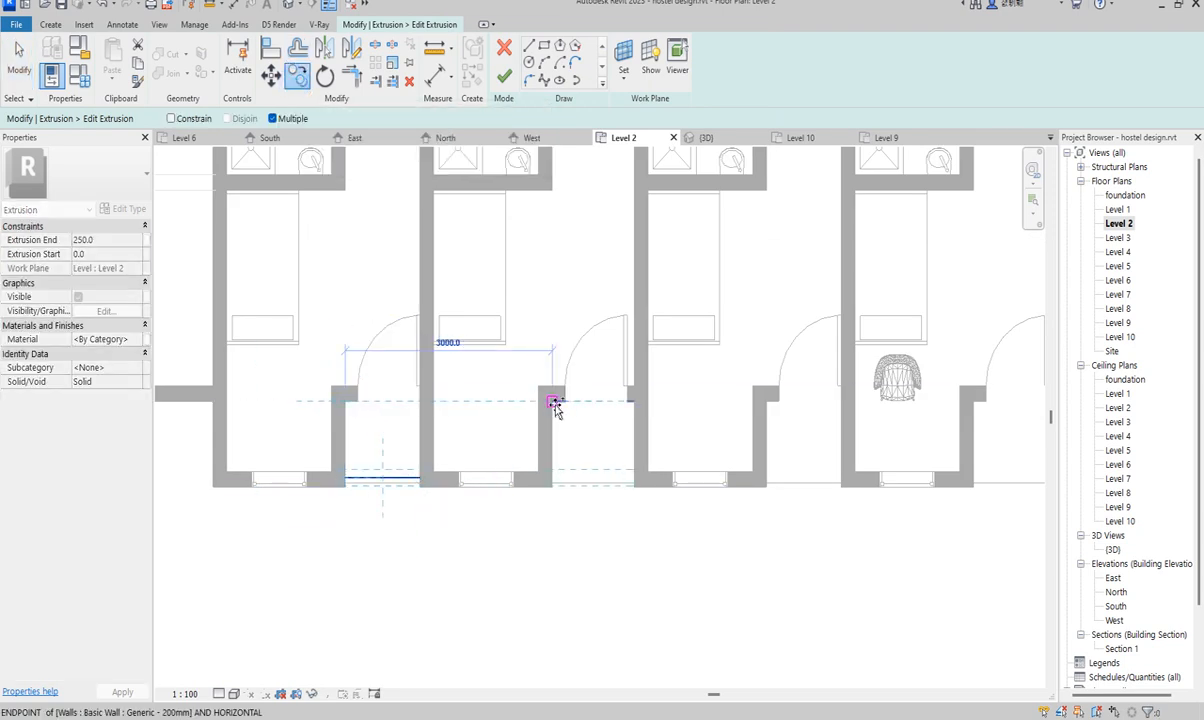
{"action": "left_click", "coordinate": [553, 402]}
{"action": "left_click", "coordinate": [766, 403]}
{"action": "scroll", "coordinate": [470, 497], "scroll_direction": "down", "scroll_amount": 3}
{"action": "scroll", "coordinate": [700, 416], "scroll_direction": "up", "scroll_amount": 2}
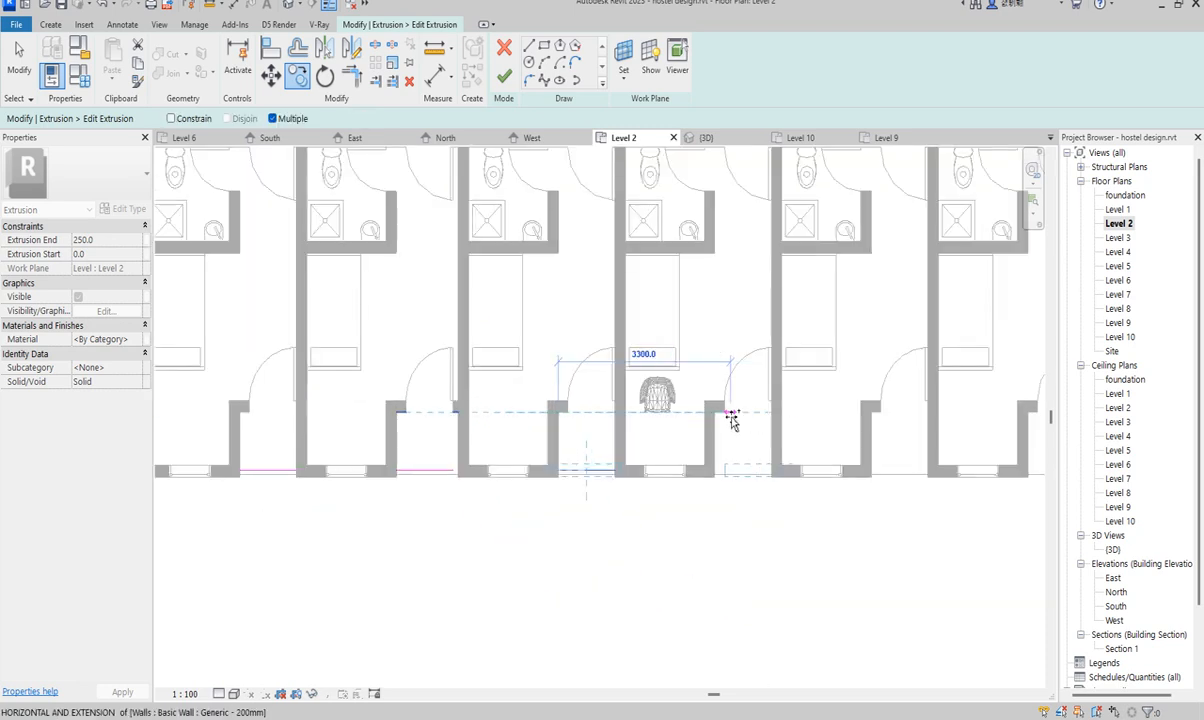
{"action": "left_click", "coordinate": [714, 412]}
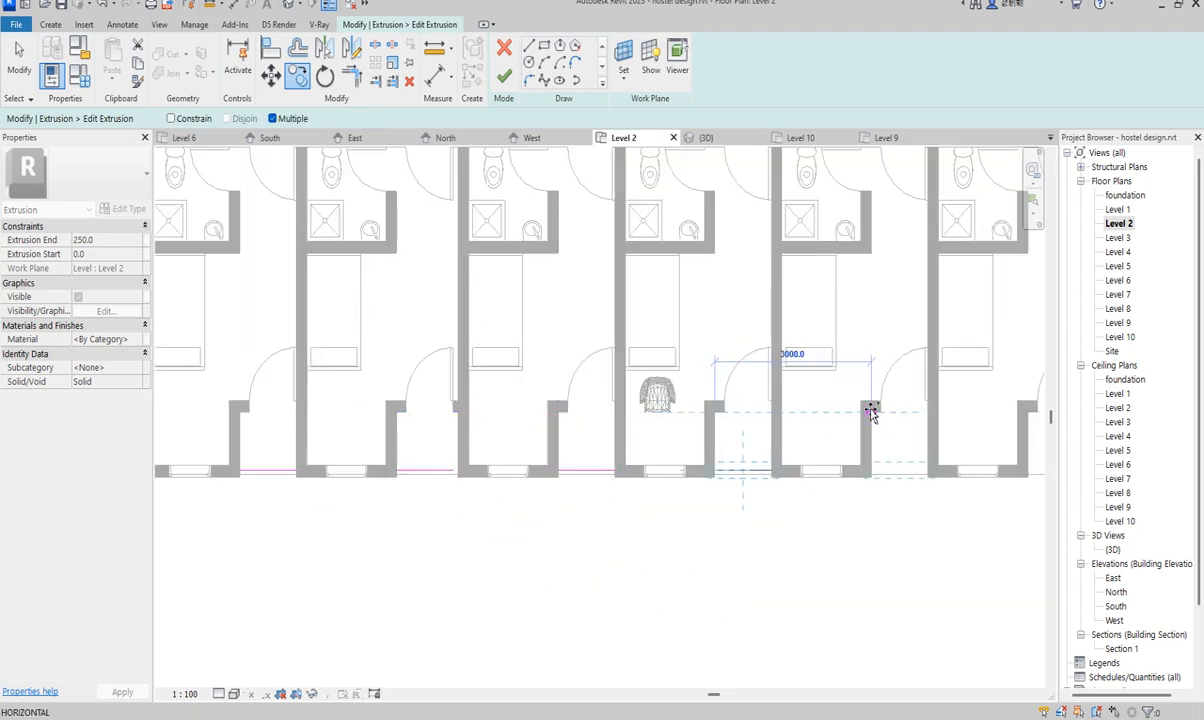
{"action": "left_click", "coordinate": [872, 413]}
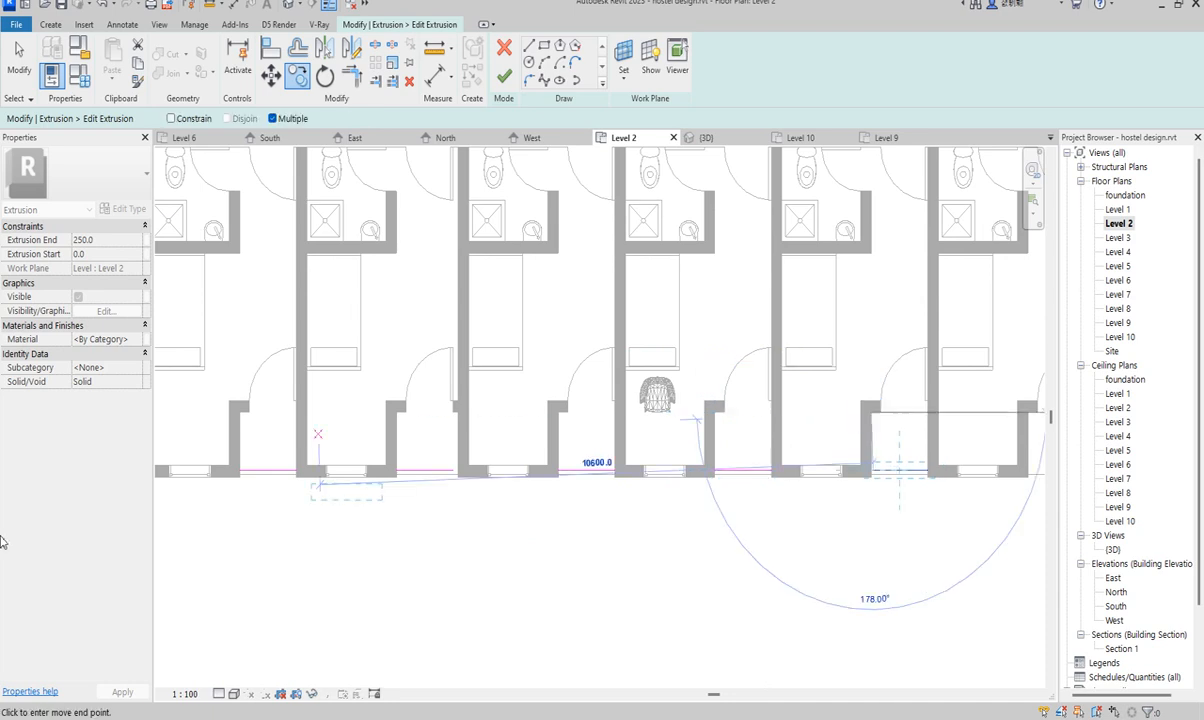
{"action": "scroll", "coordinate": [942, 430], "scroll_direction": "up", "scroll_amount": 2}
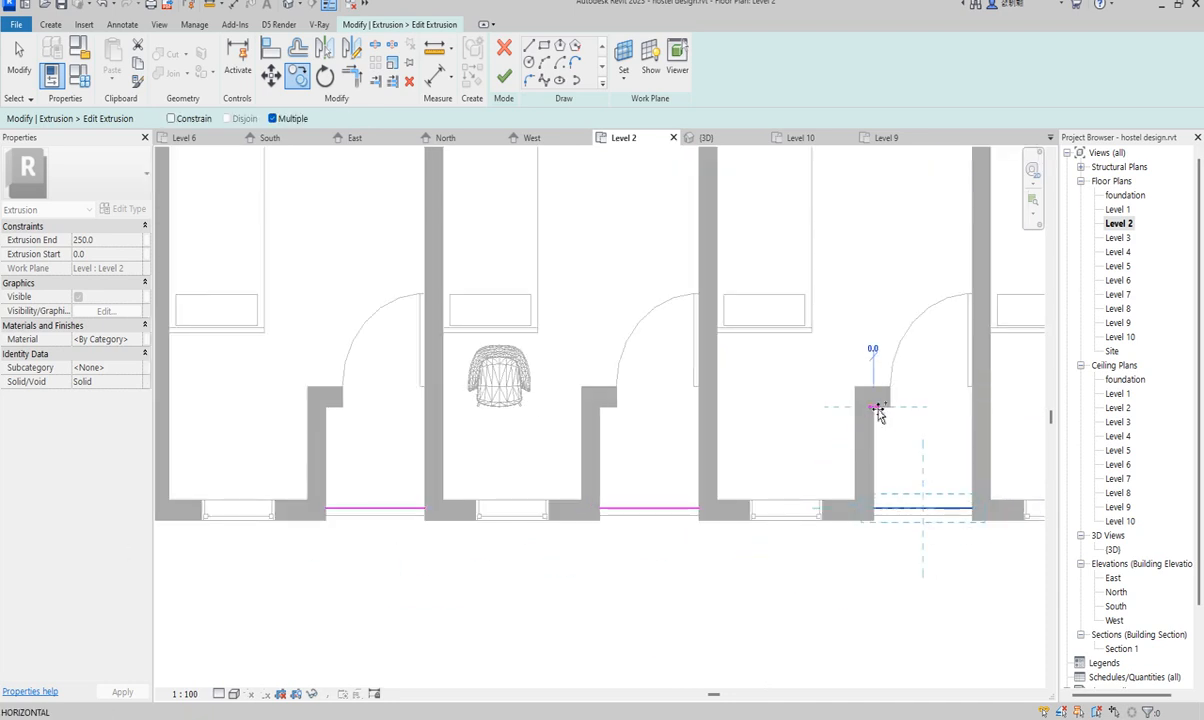
{"action": "scroll", "coordinate": [877, 412], "scroll_direction": "up", "scroll_amount": 2}
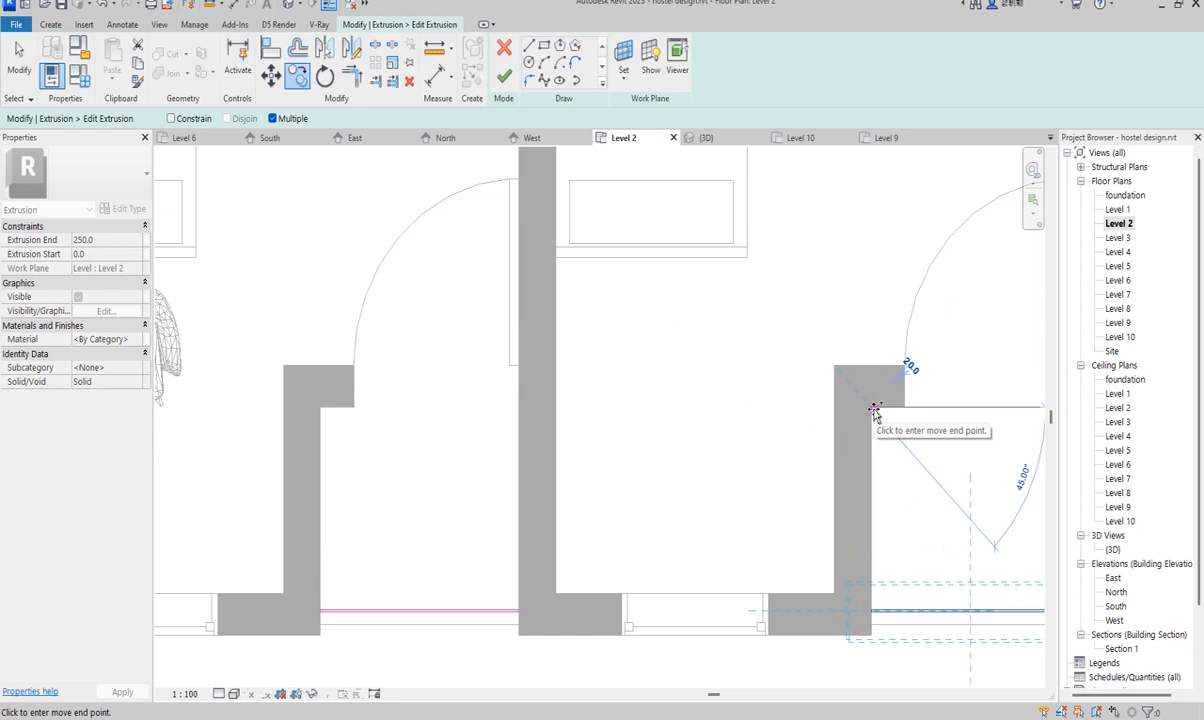
{"action": "scroll", "coordinate": [202, 403], "scroll_direction": "down", "scroll_amount": 4}
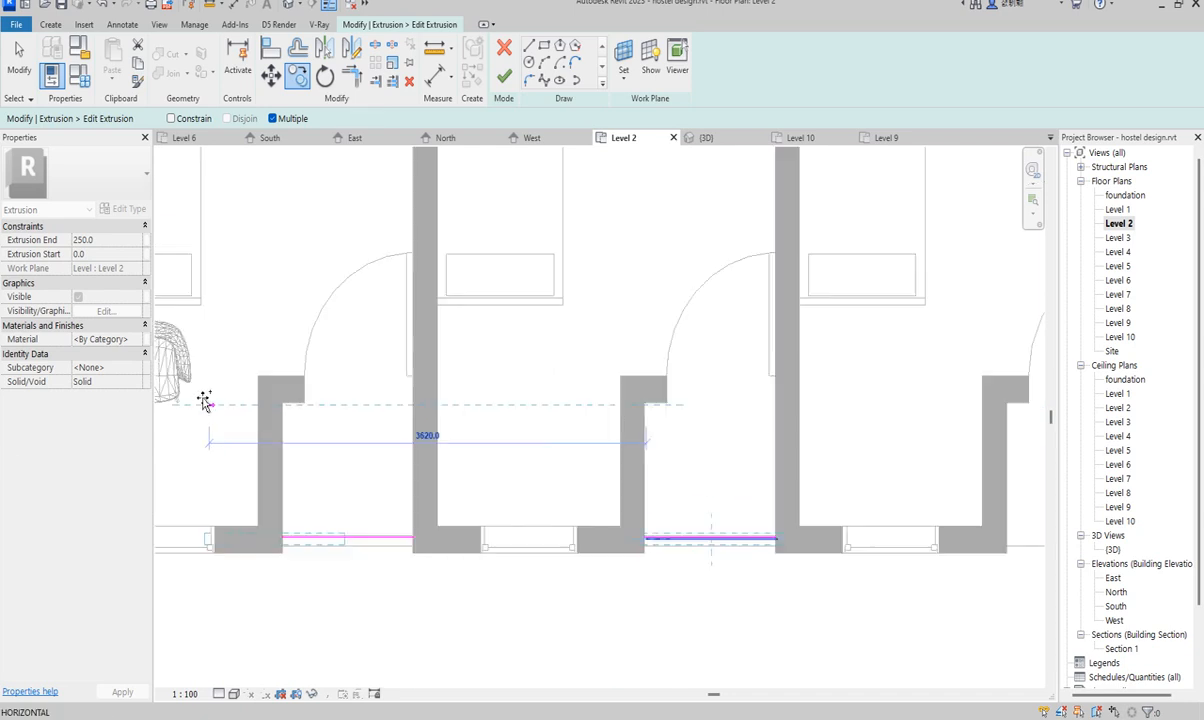
{"action": "scroll", "coordinate": [548, 412], "scroll_direction": "up", "scroll_amount": 2}
{"action": "scroll", "coordinate": [548, 412], "scroll_direction": "up", "scroll_amount": 2}
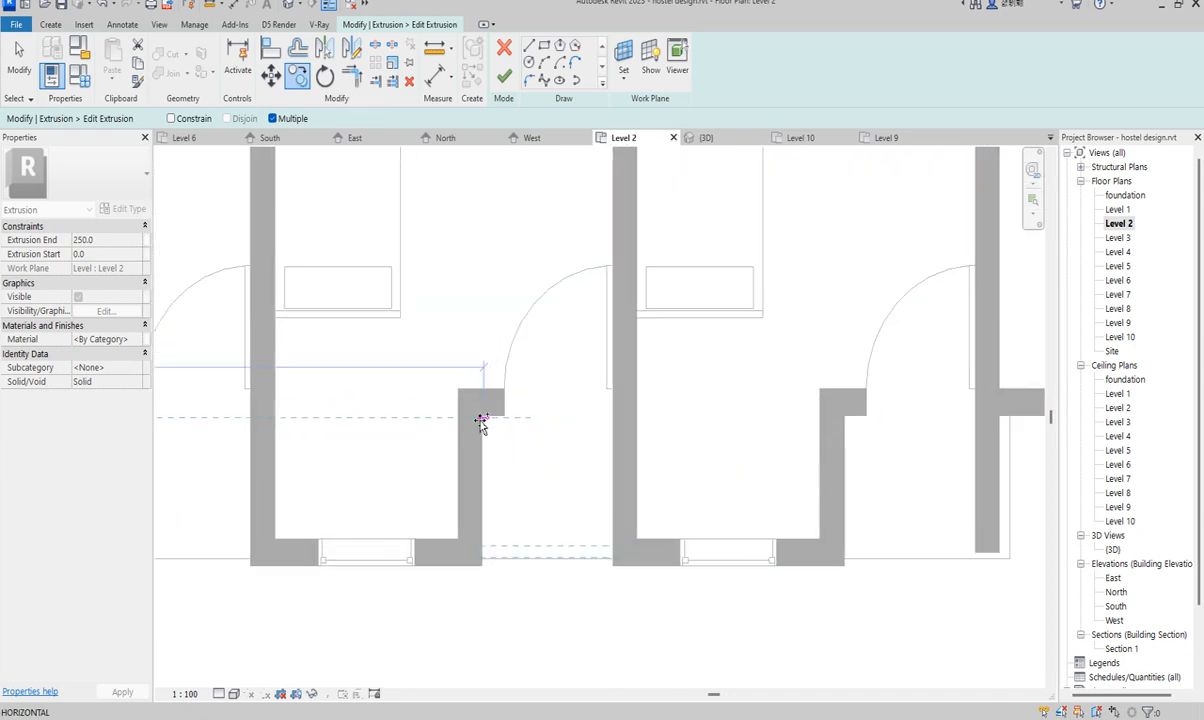
{"action": "scroll", "coordinate": [580, 418], "scroll_direction": "down", "scroll_amount": 2}
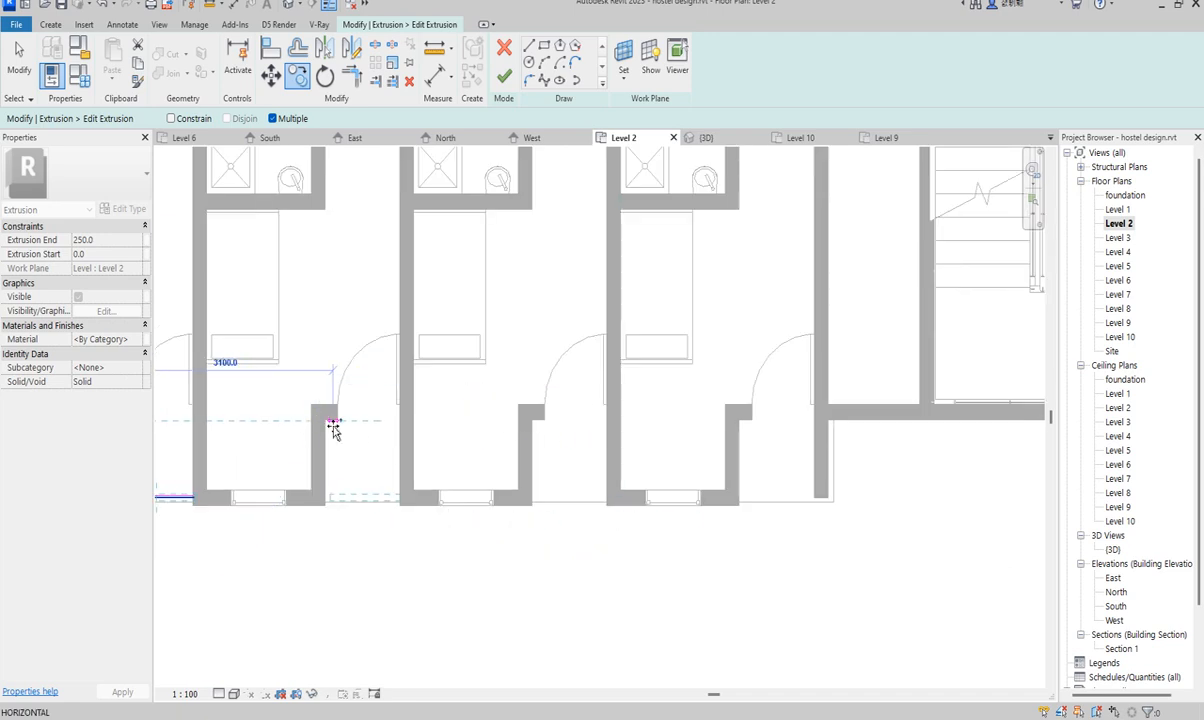
{"action": "scroll", "coordinate": [336, 425], "scroll_direction": "up", "scroll_amount": 1}
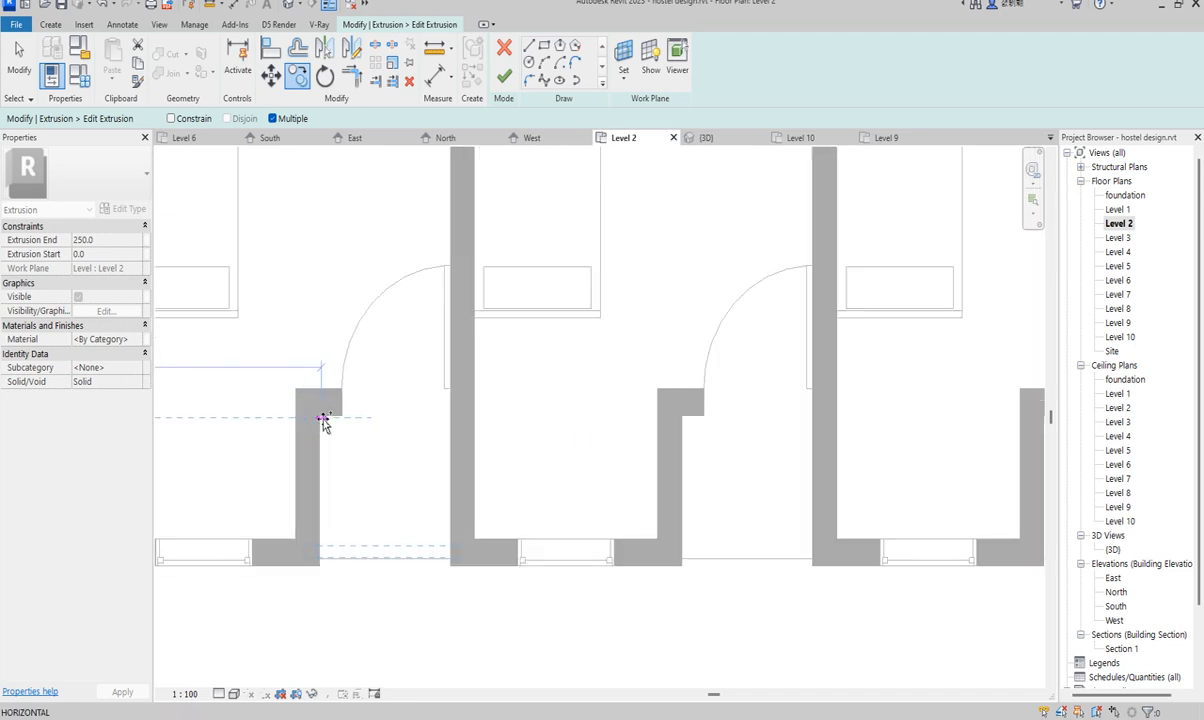
{"action": "scroll", "coordinate": [324, 420], "scroll_direction": "up", "scroll_amount": 2}
{"action": "scroll", "coordinate": [320, 418], "scroll_direction": "up", "scroll_amount": 2}
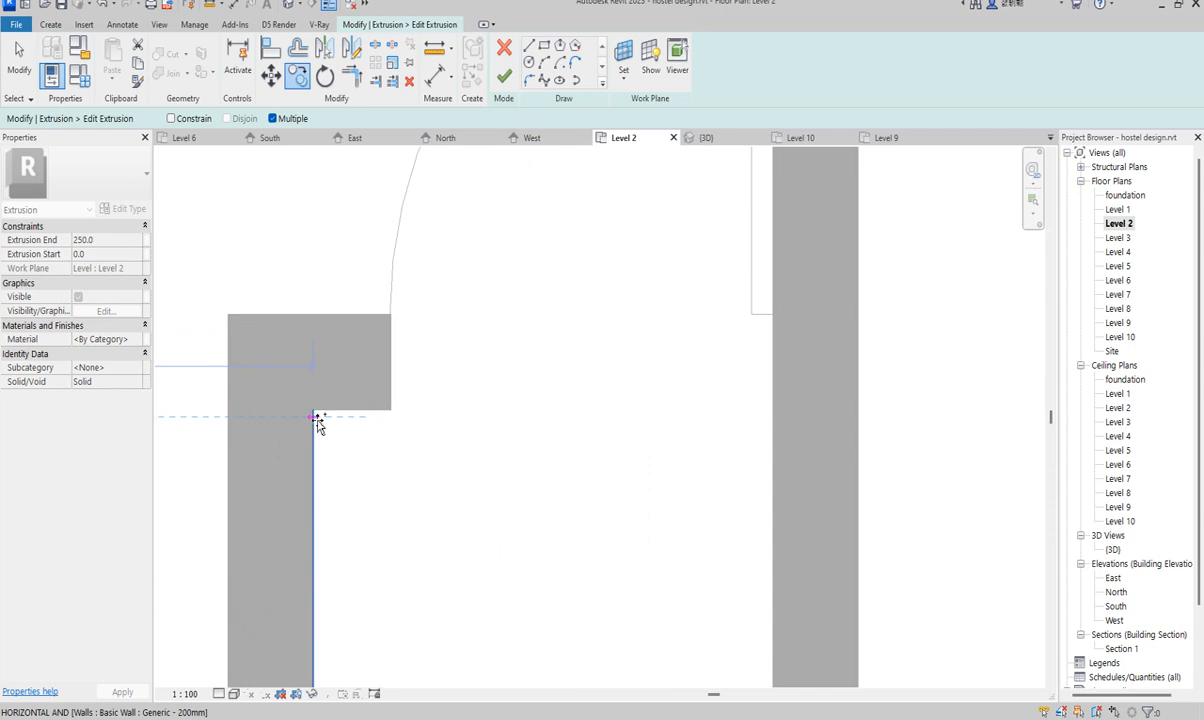
{"action": "scroll", "coordinate": [275, 435], "scroll_direction": "down", "scroll_amount": 5}
{"action": "scroll", "coordinate": [514, 460], "scroll_direction": "up", "scroll_amount": 2}
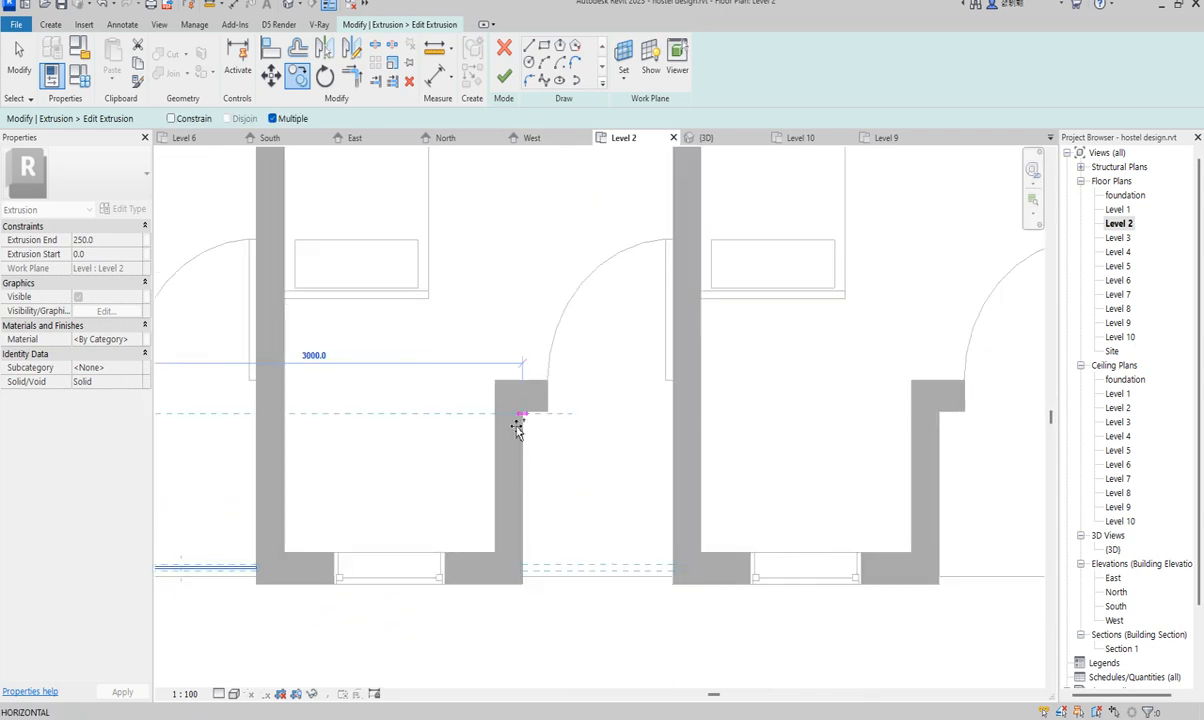
{"action": "scroll", "coordinate": [804, 425], "scroll_direction": "down", "scroll_amount": 1}
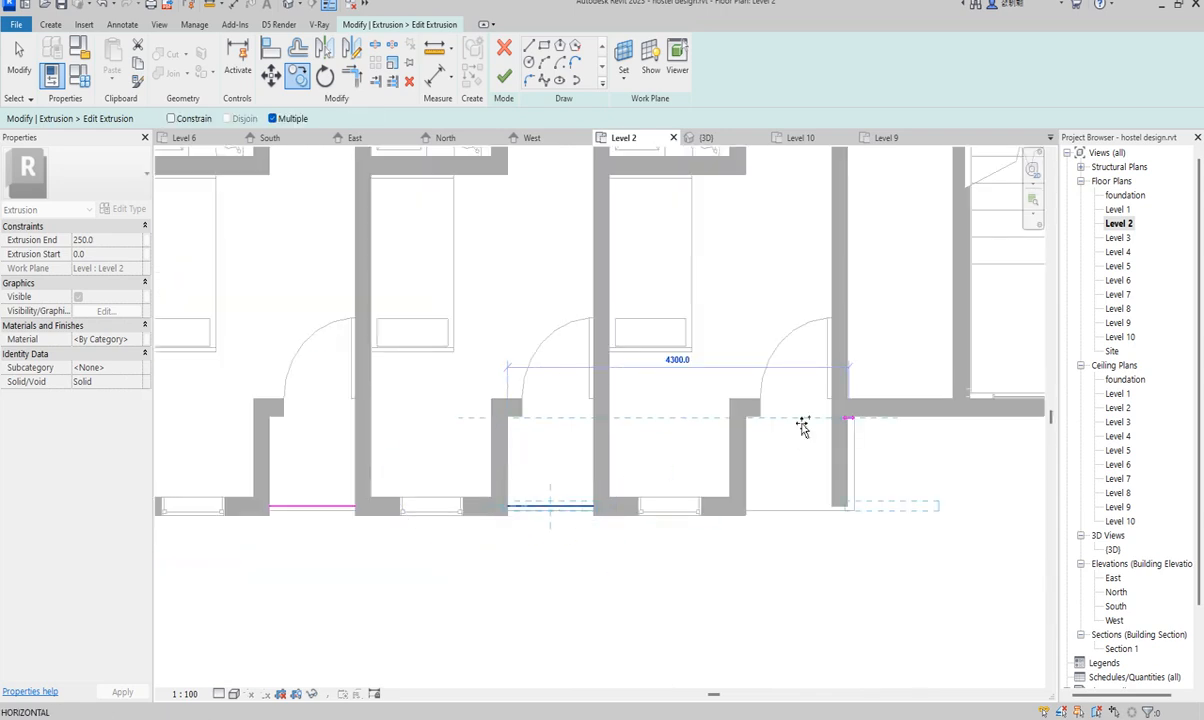
{"action": "scroll", "coordinate": [747, 419], "scroll_direction": "up", "scroll_amount": 1}
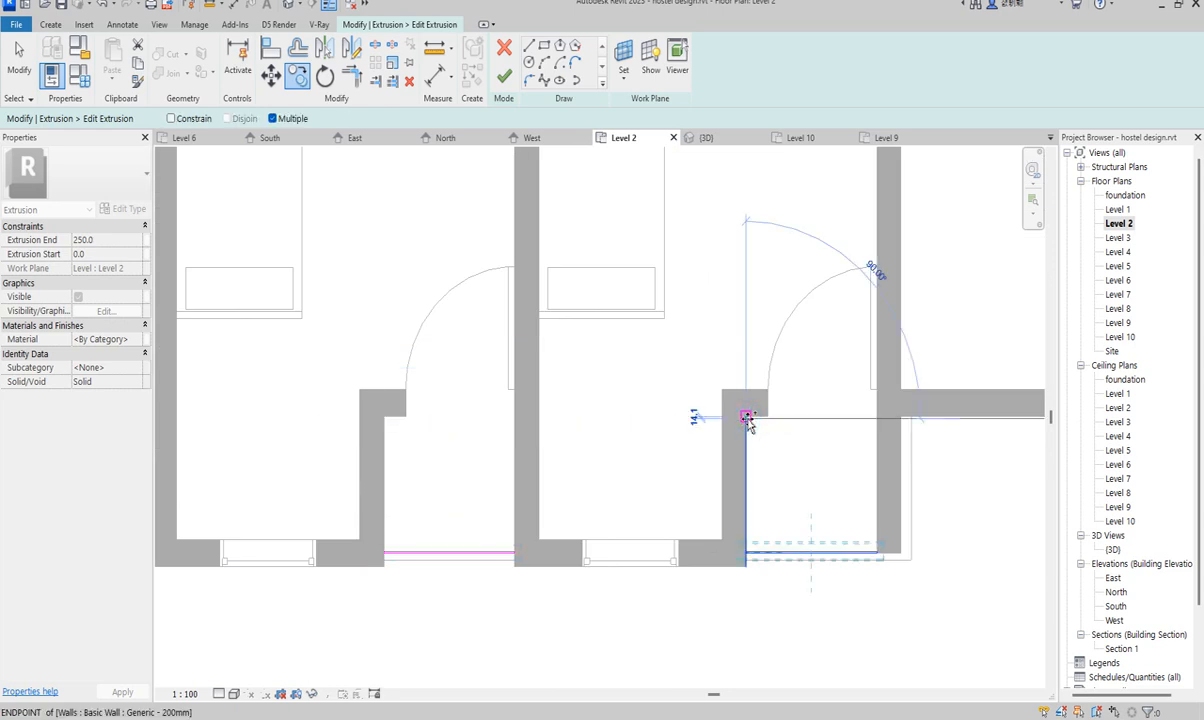
{"action": "scroll", "coordinate": [887, 660], "scroll_direction": "down", "scroll_amount": 3}
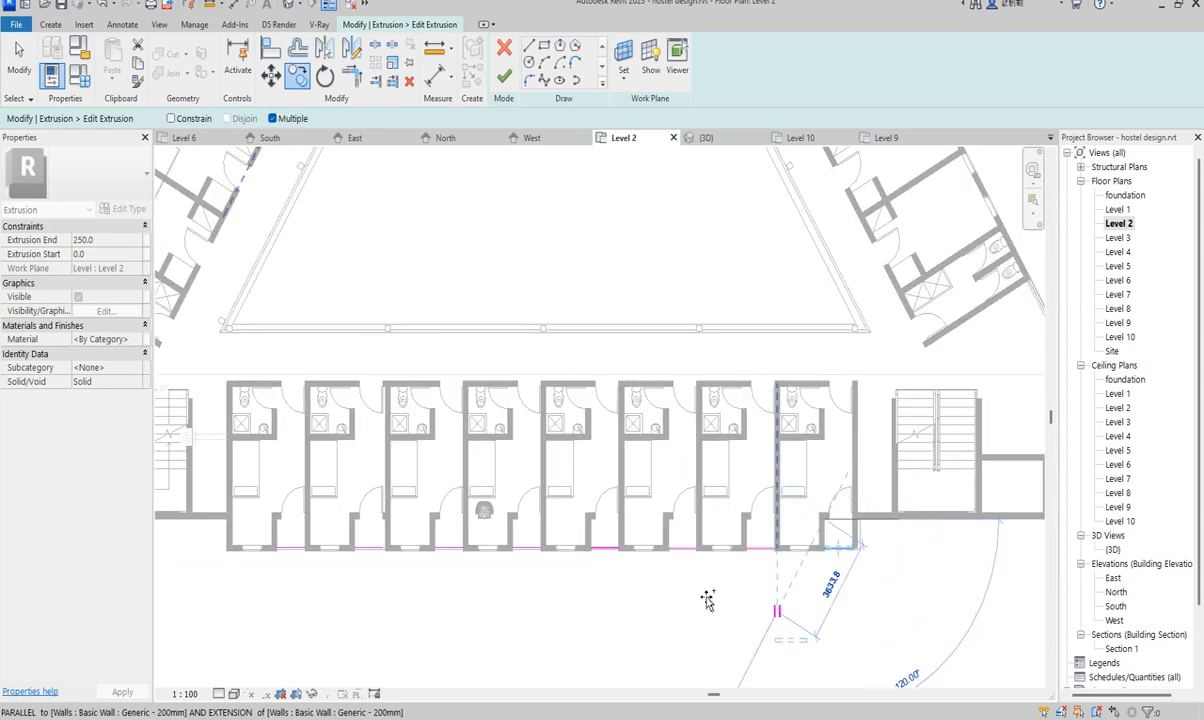
- Stop copying and finish the edited Railings 1 extrusion
{"action": "key", "text": "Escape"}
{"action": "key", "text": "Escape"}
{"action": "scroll", "coordinate": [567, 586], "scroll_direction": "up", "scroll_amount": 1}
{"action": "scroll", "coordinate": [541, 588], "scroll_direction": "up", "scroll_amount": 1}
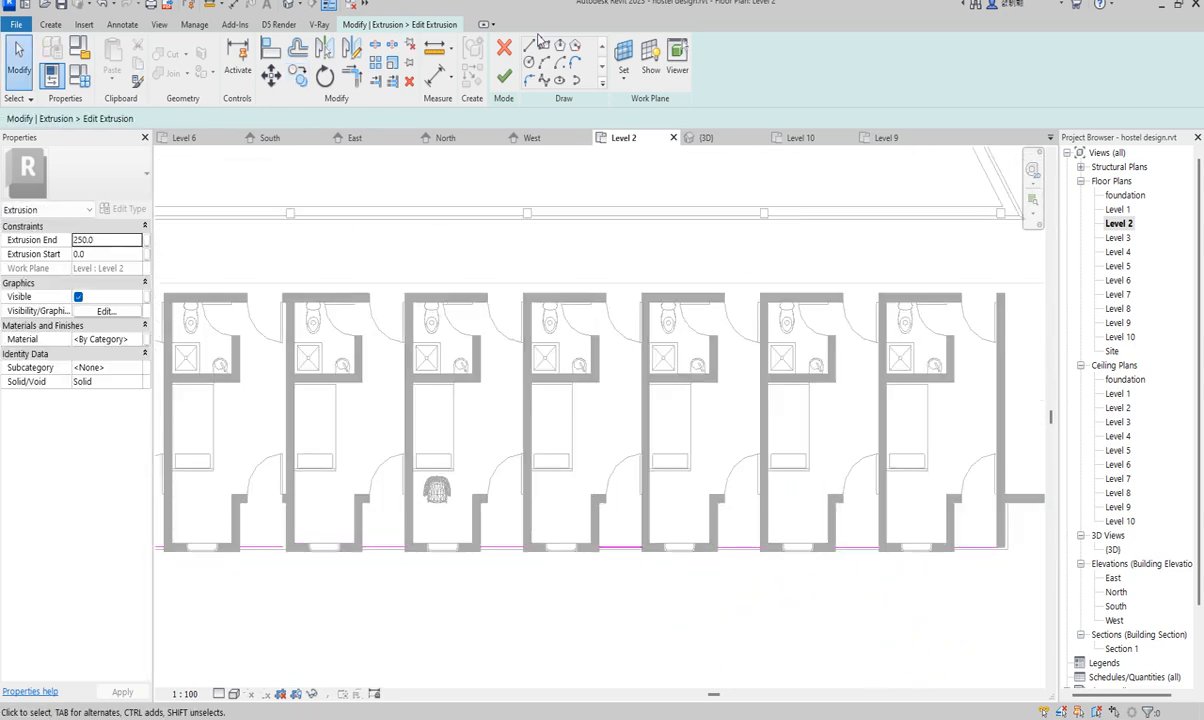
{"action": "left_click", "coordinate": [503, 78]}
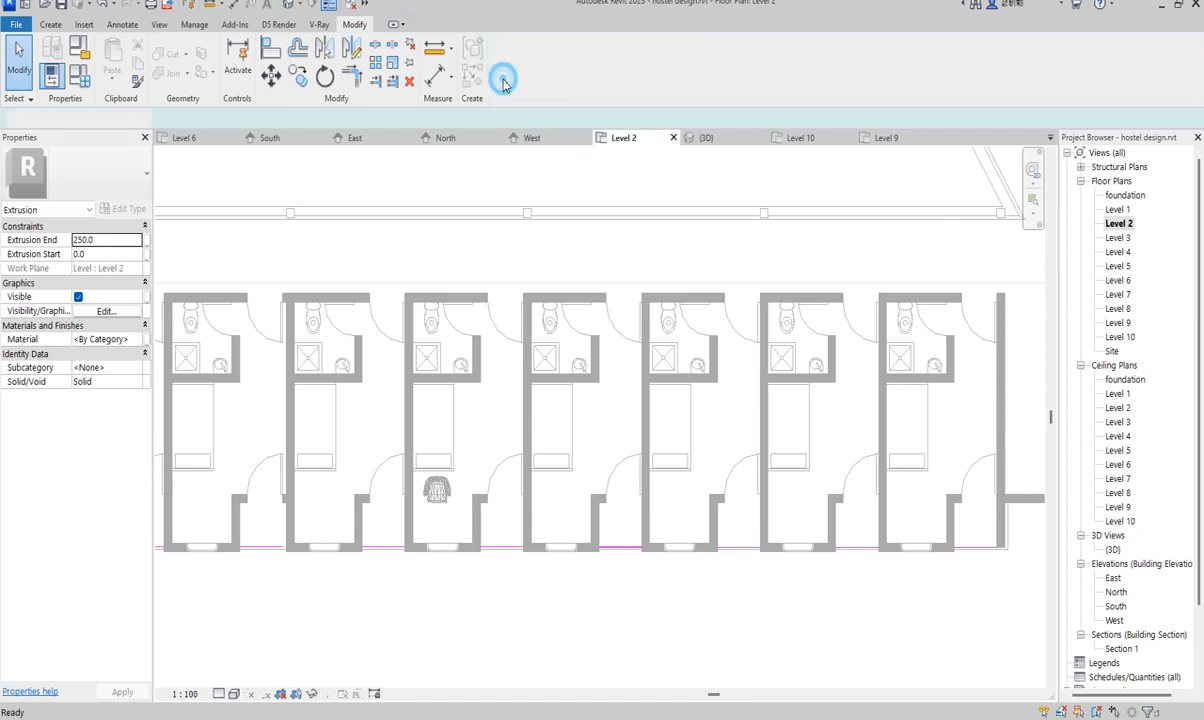
{"action": "scroll", "coordinate": [600, 530], "scroll_direction": "down", "scroll_amount": 2}
{"action": "scroll", "coordinate": [922, 546], "scroll_direction": "up", "scroll_amount": 5}
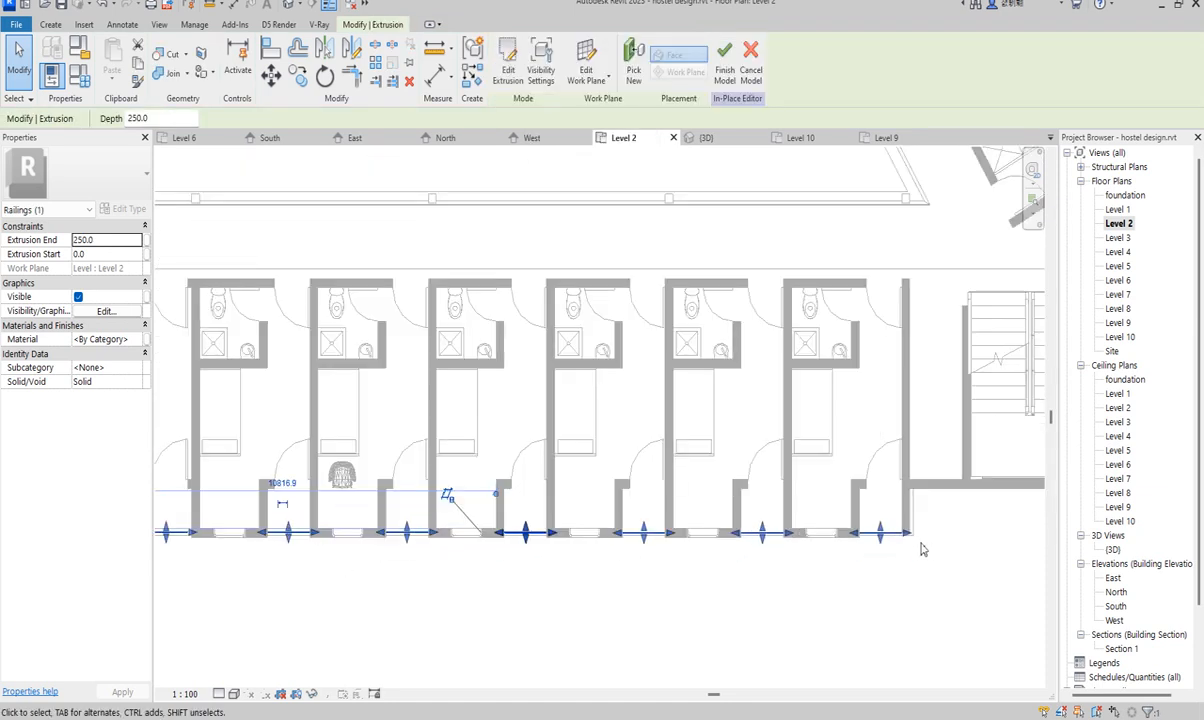
{"action": "scroll", "coordinate": [884, 521], "scroll_direction": "up", "scroll_amount": 2}
{"action": "scroll", "coordinate": [866, 543], "scroll_direction": "up", "scroll_amount": 3}
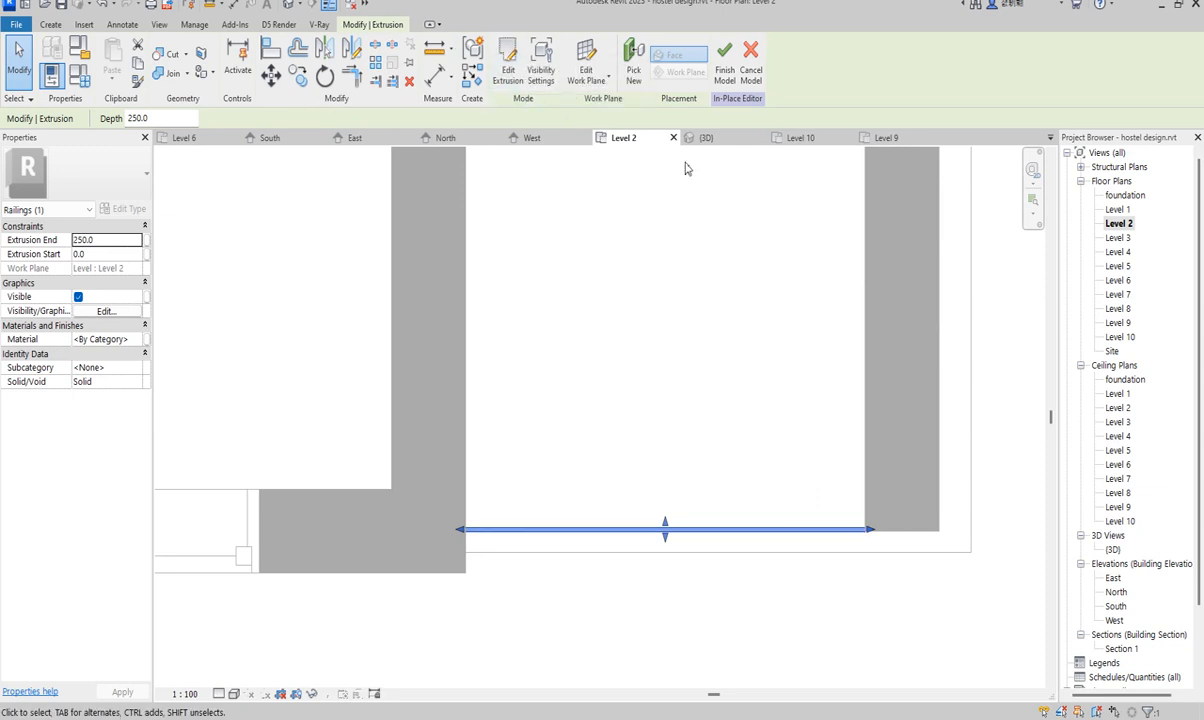
{"action": "scroll", "coordinate": [745, 448], "scroll_direction": "down", "scroll_amount": 2}
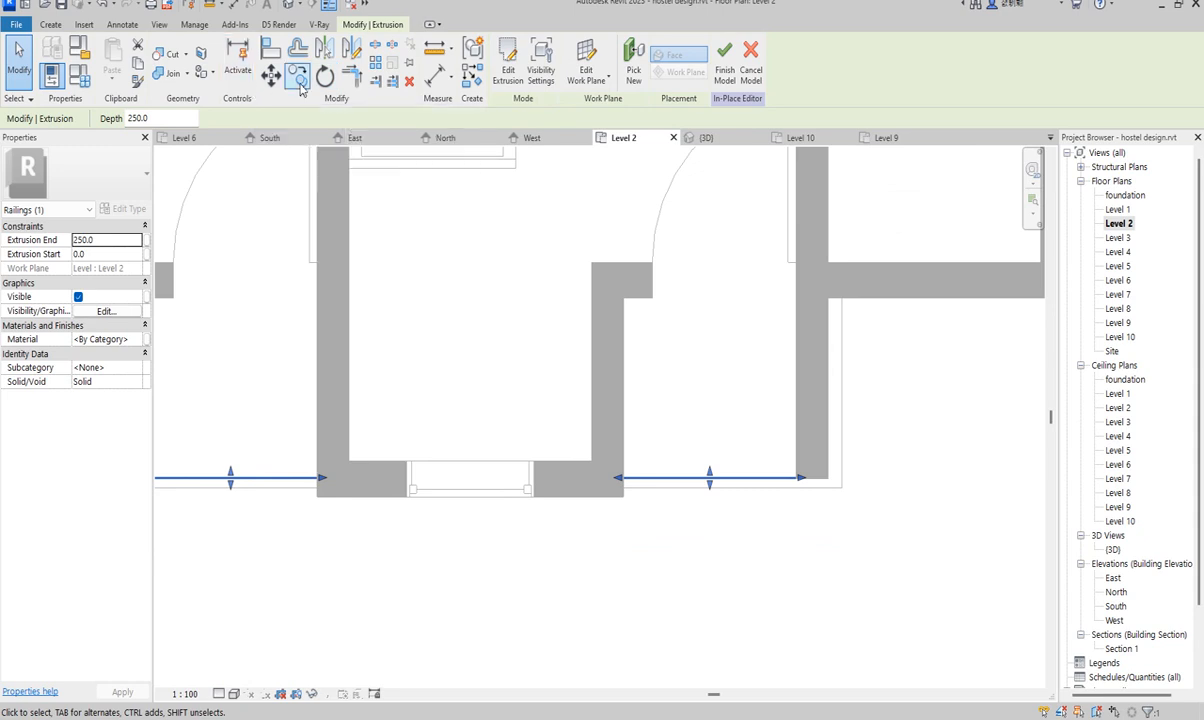
{"action": "scroll", "coordinate": [785, 376], "scroll_direction": "down", "scroll_amount": 3}
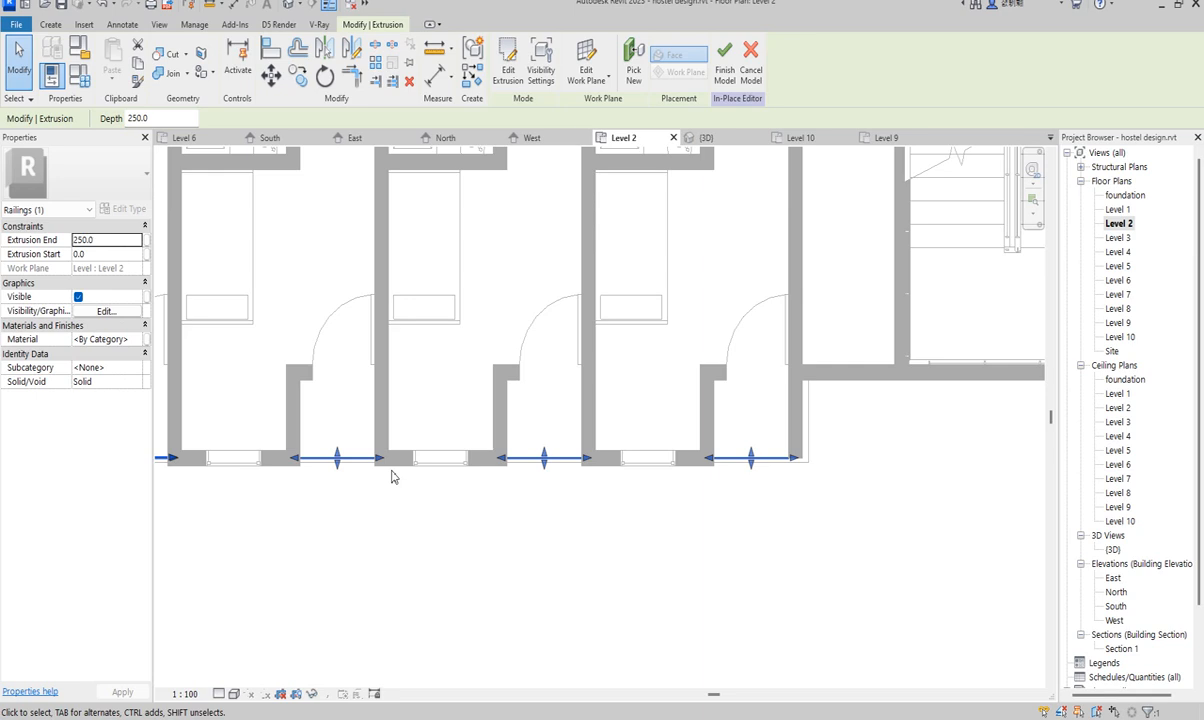
- Start a new extrusion and sketch a circle centred at the Level 2 wall end
{"action": "left_click", "coordinate": [48, 24]}
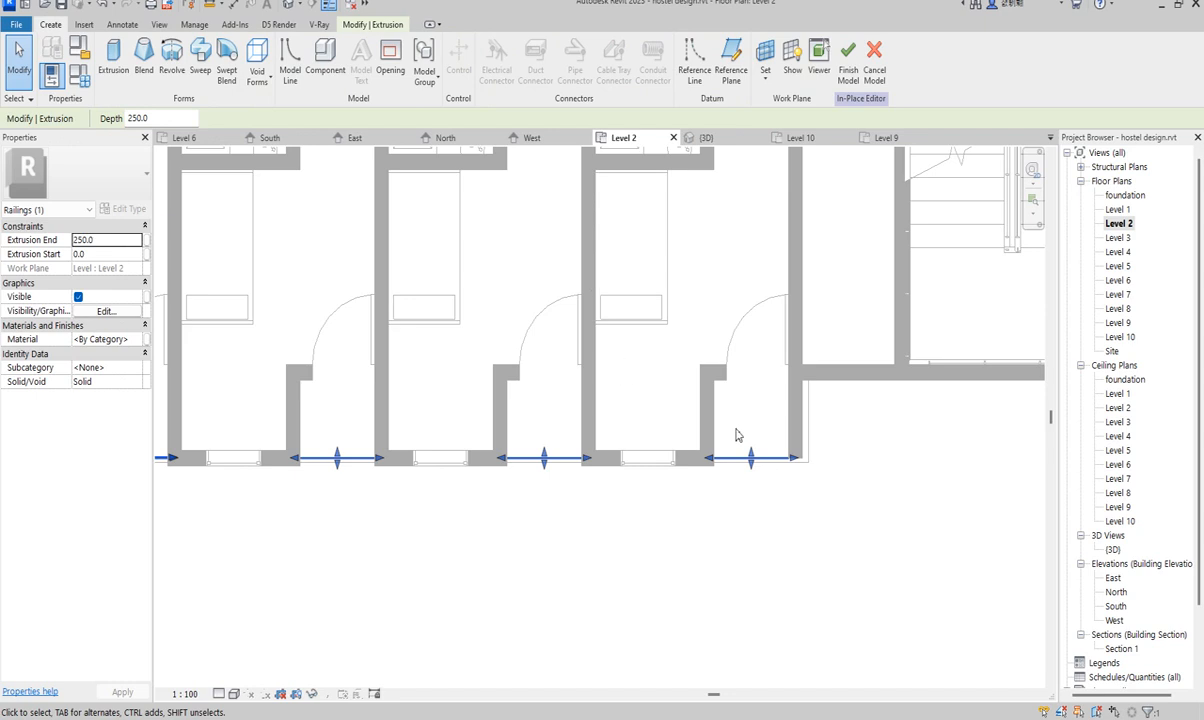
{"action": "scroll", "coordinate": [735, 435], "scroll_direction": "down", "scroll_amount": 4}
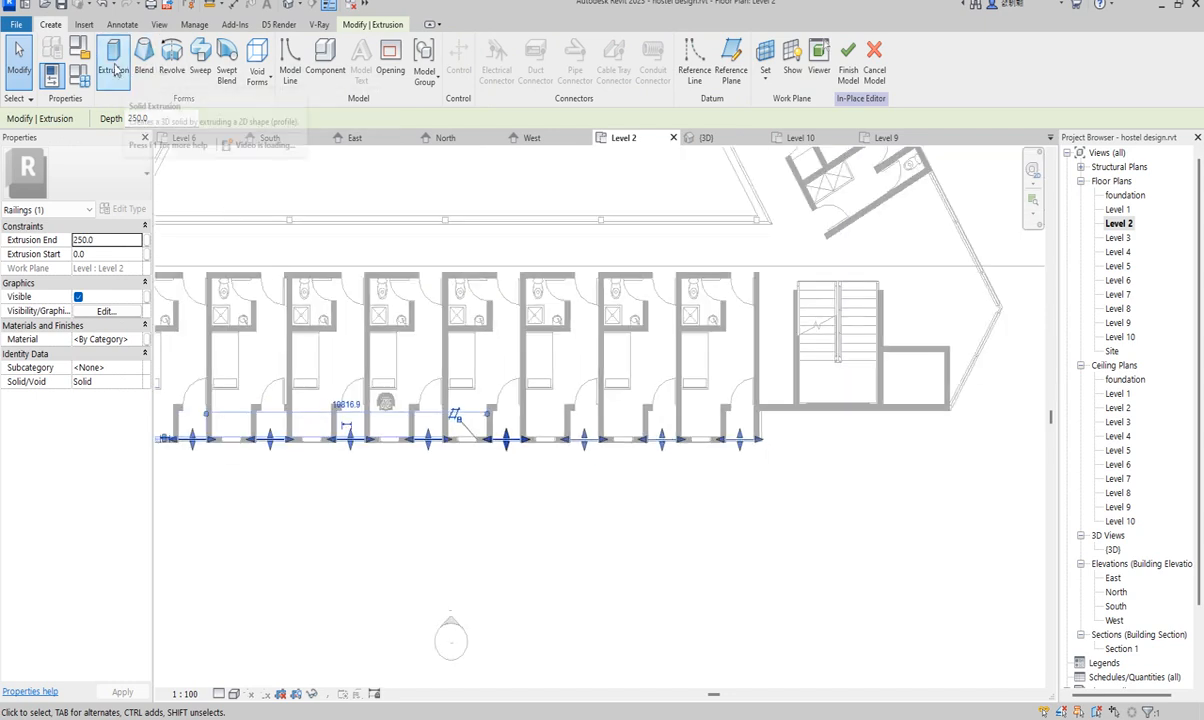
{"action": "left_click", "coordinate": [114, 62]}
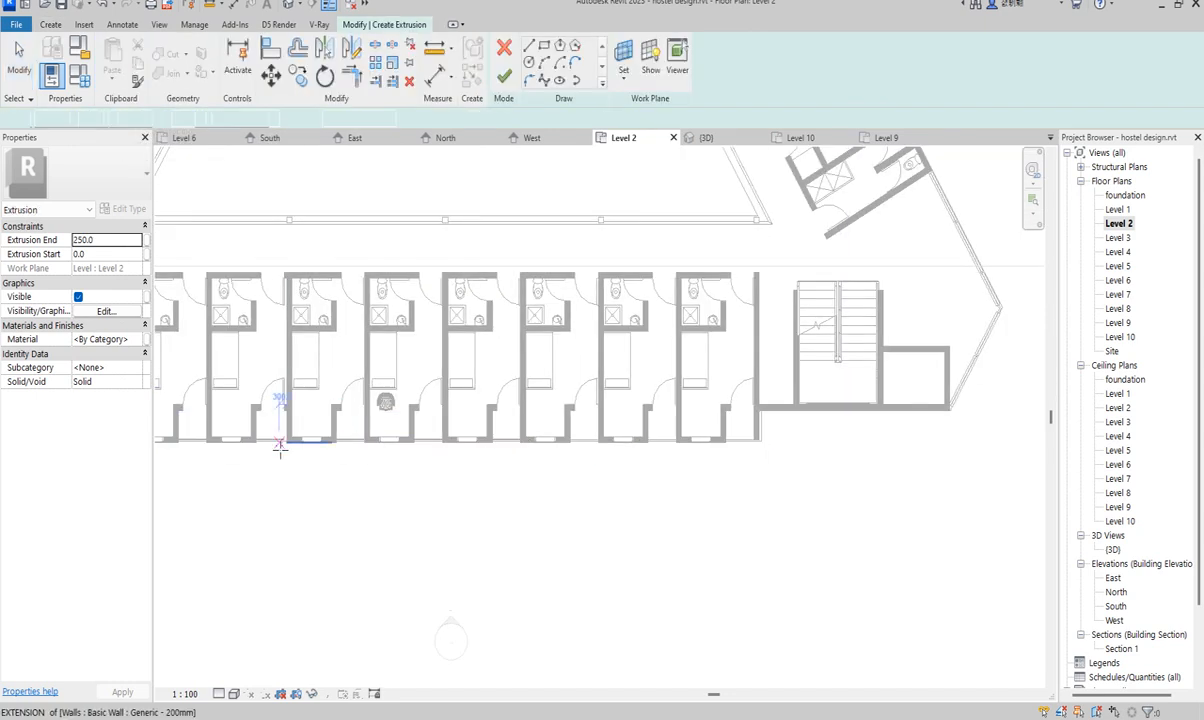
{"action": "scroll", "coordinate": [280, 447], "scroll_direction": "up", "scroll_amount": 6}
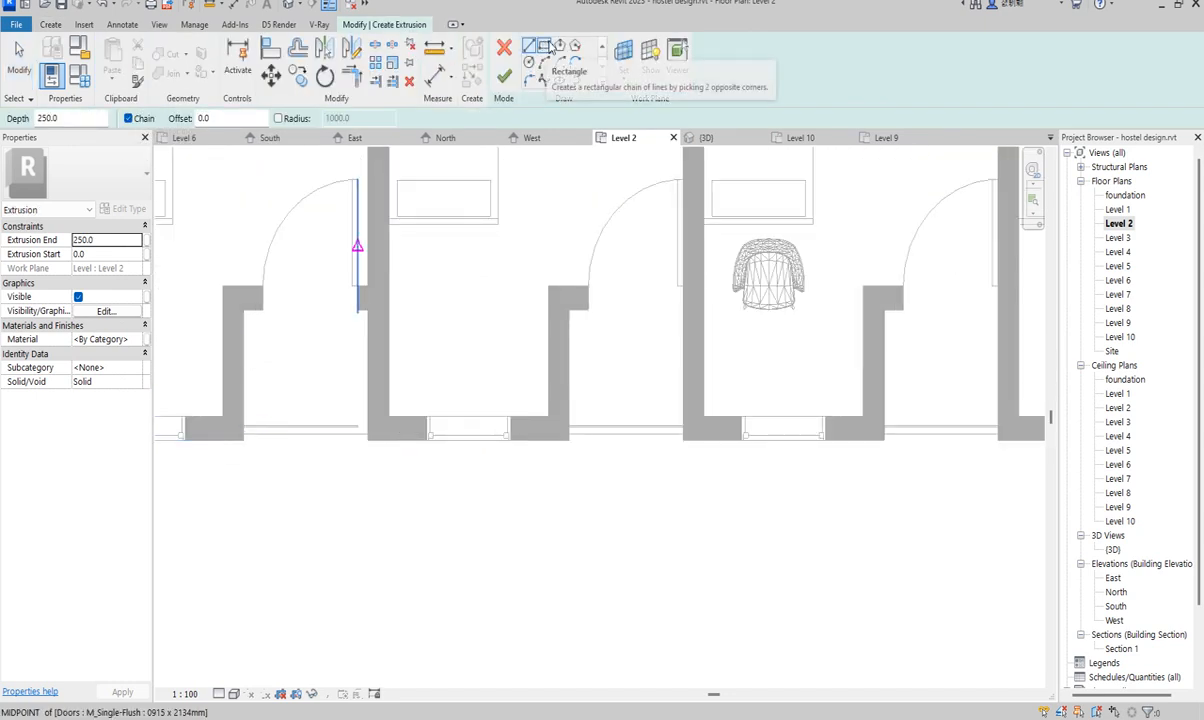
{"action": "left_click", "coordinate": [528, 62]}
{"action": "scroll", "coordinate": [336, 425], "scroll_direction": "up", "scroll_amount": 2}
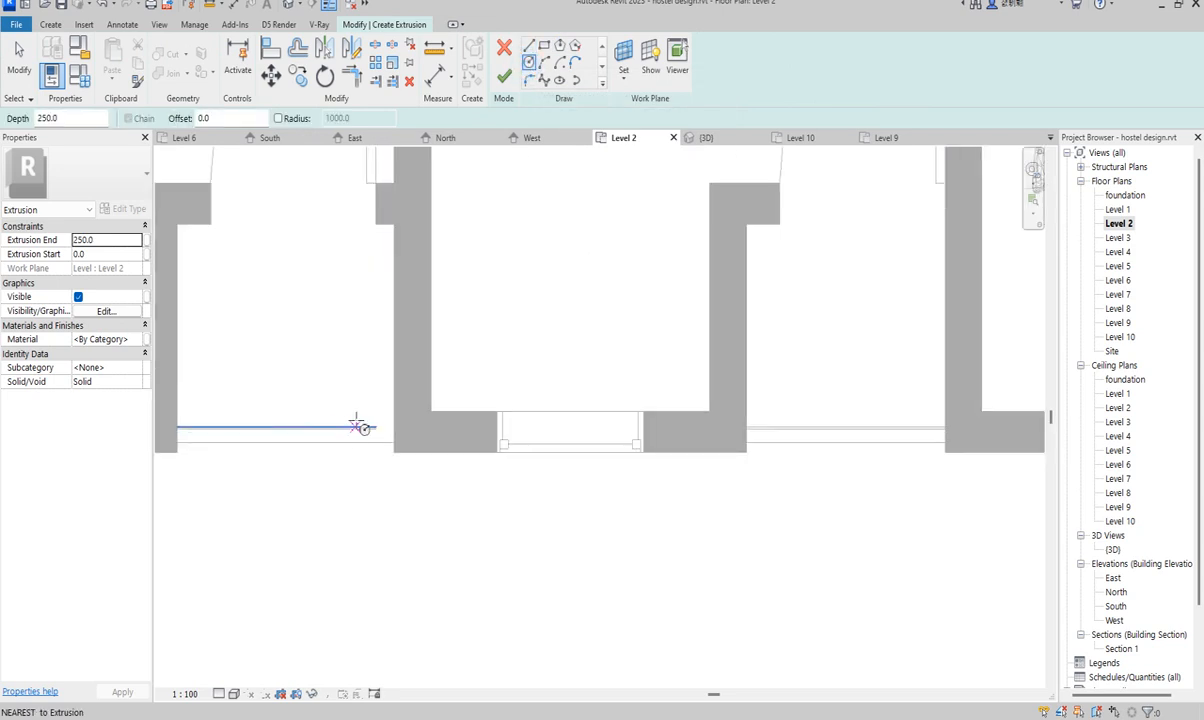
{"action": "scroll", "coordinate": [360, 430], "scroll_direction": "down", "scroll_amount": 4}
{"action": "scroll", "coordinate": [322, 422], "scroll_direction": "up", "scroll_amount": 4}
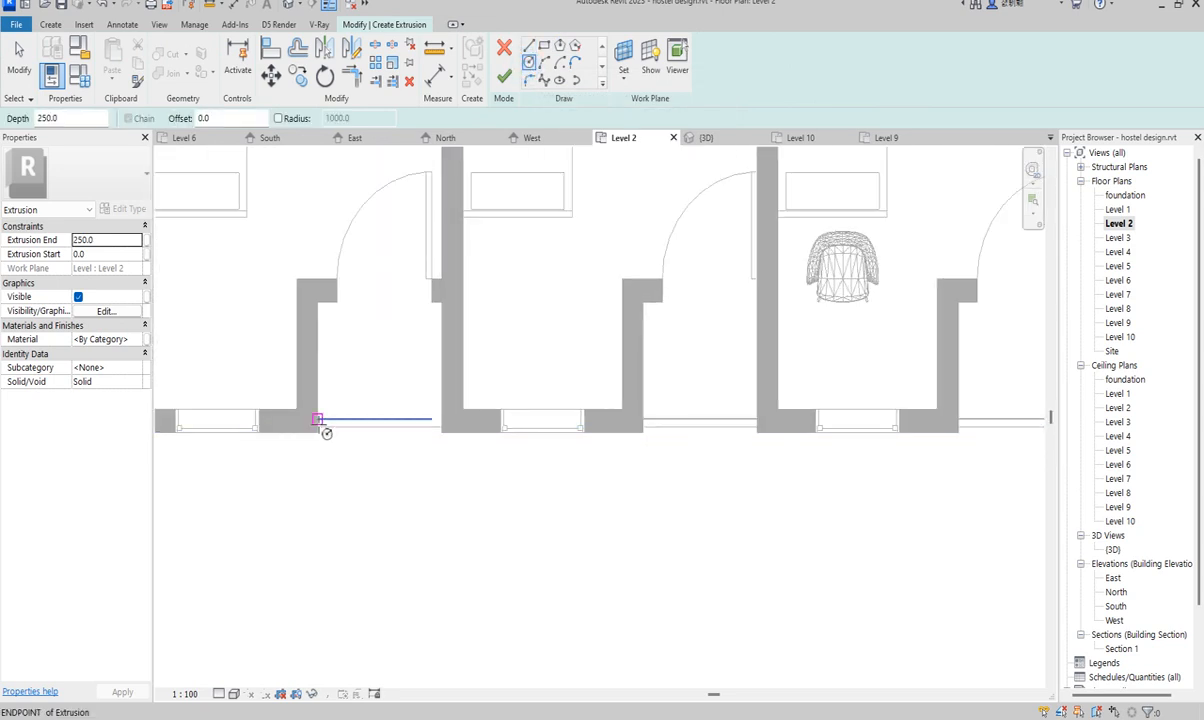
{"action": "left_click", "coordinate": [317, 414]}
{"action": "scroll", "coordinate": [330, 393], "scroll_direction": "up", "scroll_amount": 2}
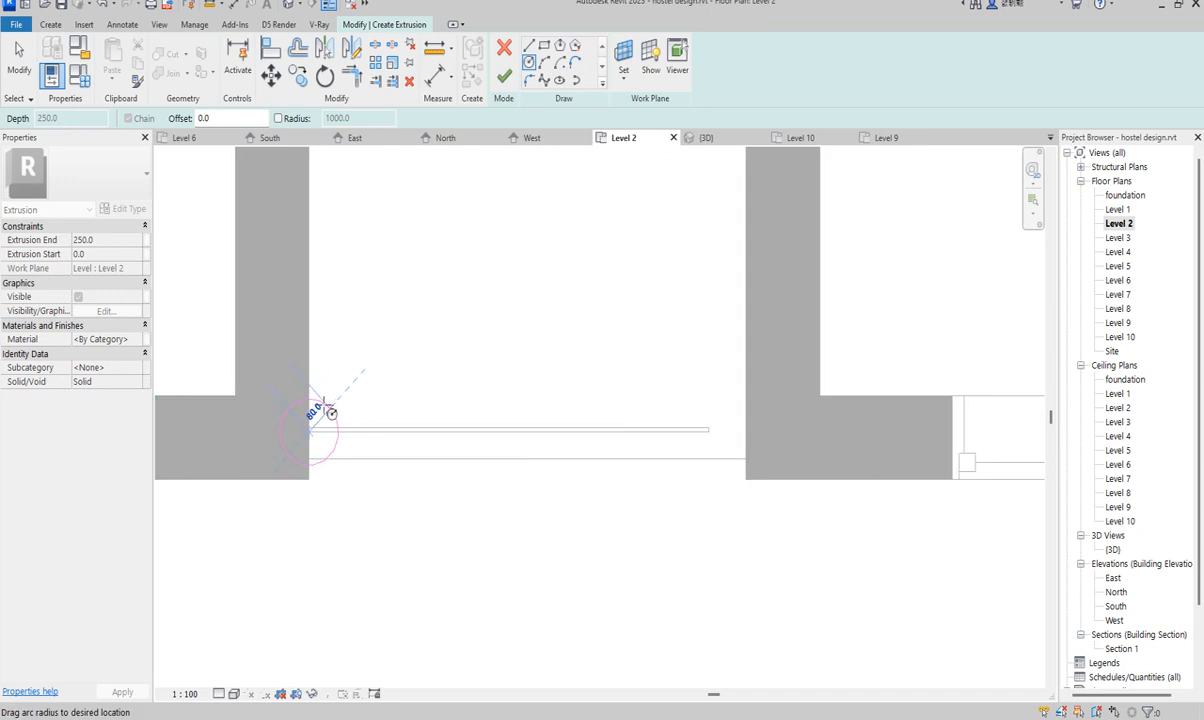
{"action": "left_click", "coordinate": [322, 404]}
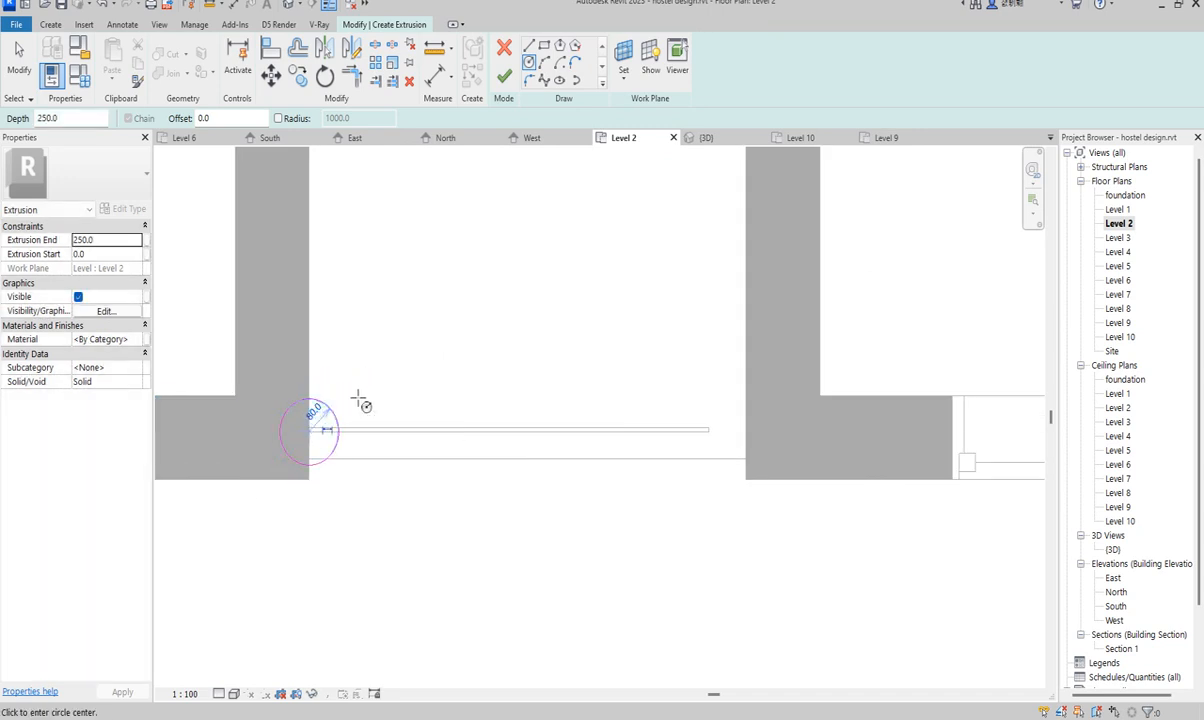
{"action": "key", "text": "Escape"}
{"action": "key", "text": "Escape"}
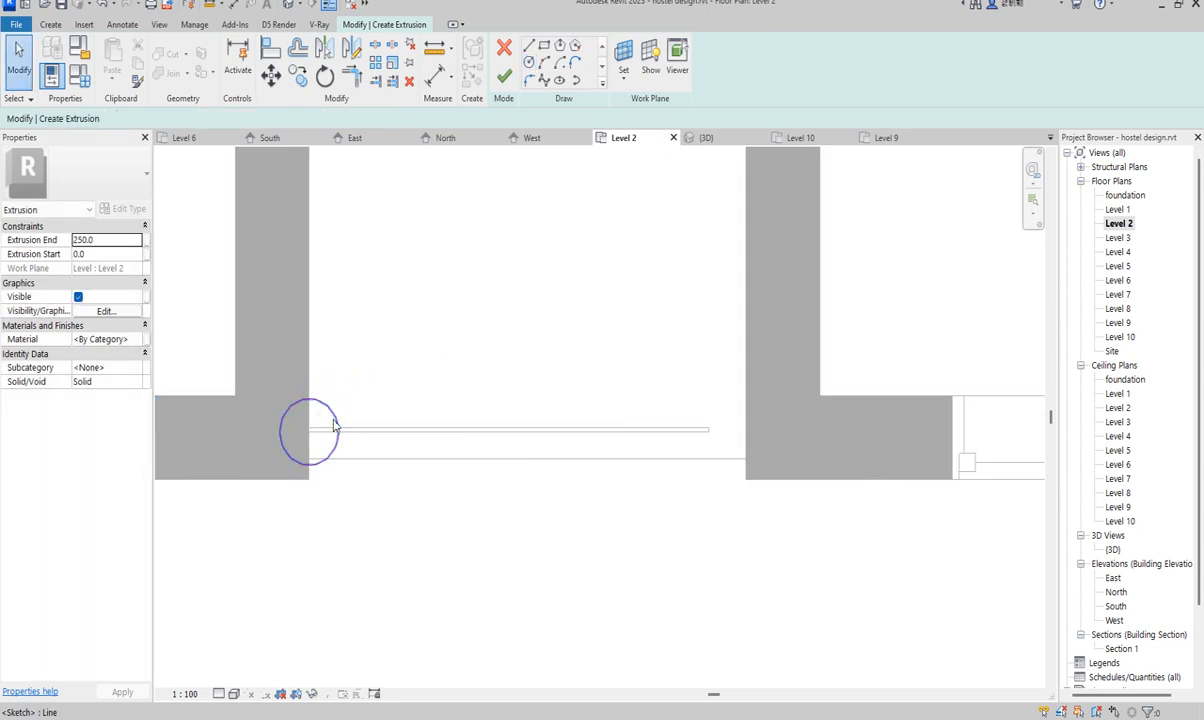
- Set the circle's radius to 25 and finish the round railing extrusion
{"action": "left_click", "coordinate": [333, 419]}
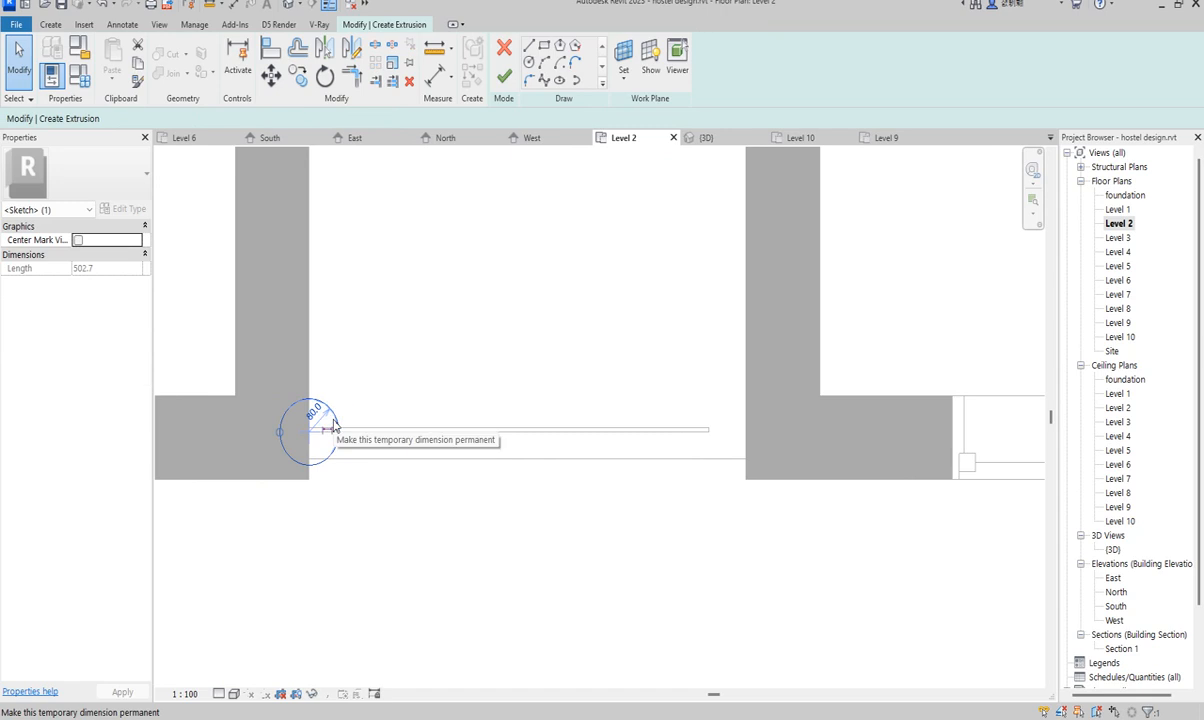
{"action": "left_click", "coordinate": [364, 386]}
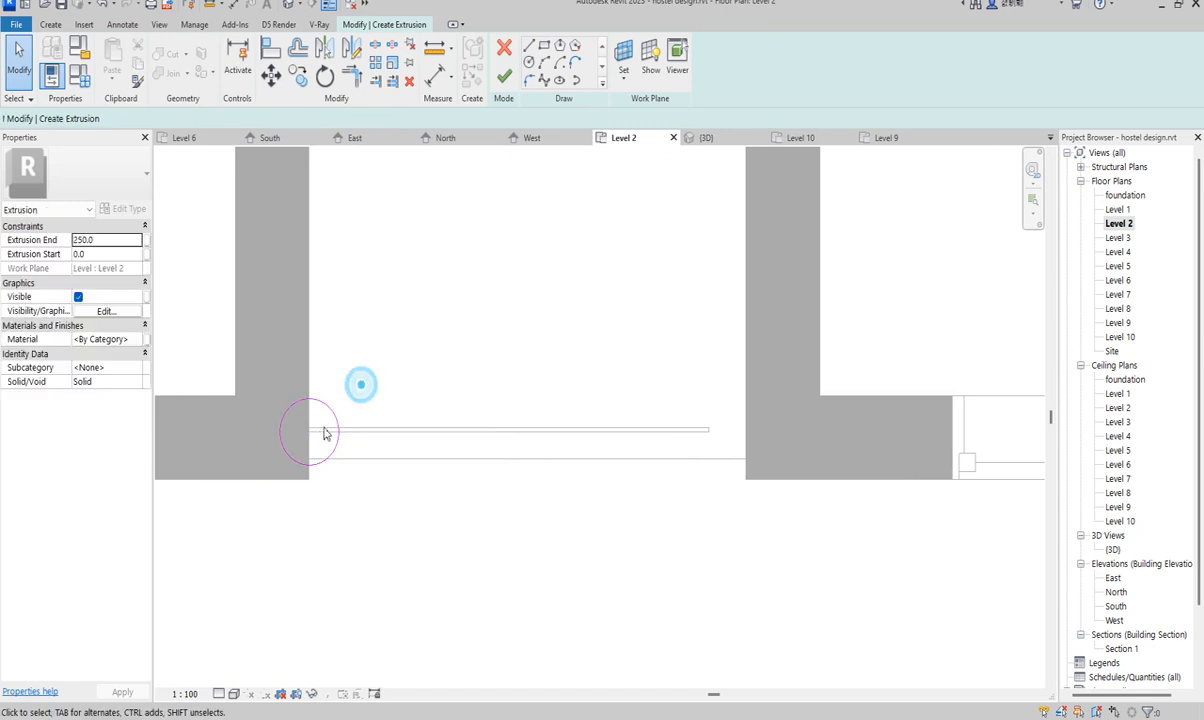
{"action": "left_click", "coordinate": [321, 409]}
{"action": "left_click", "coordinate": [313, 414]}
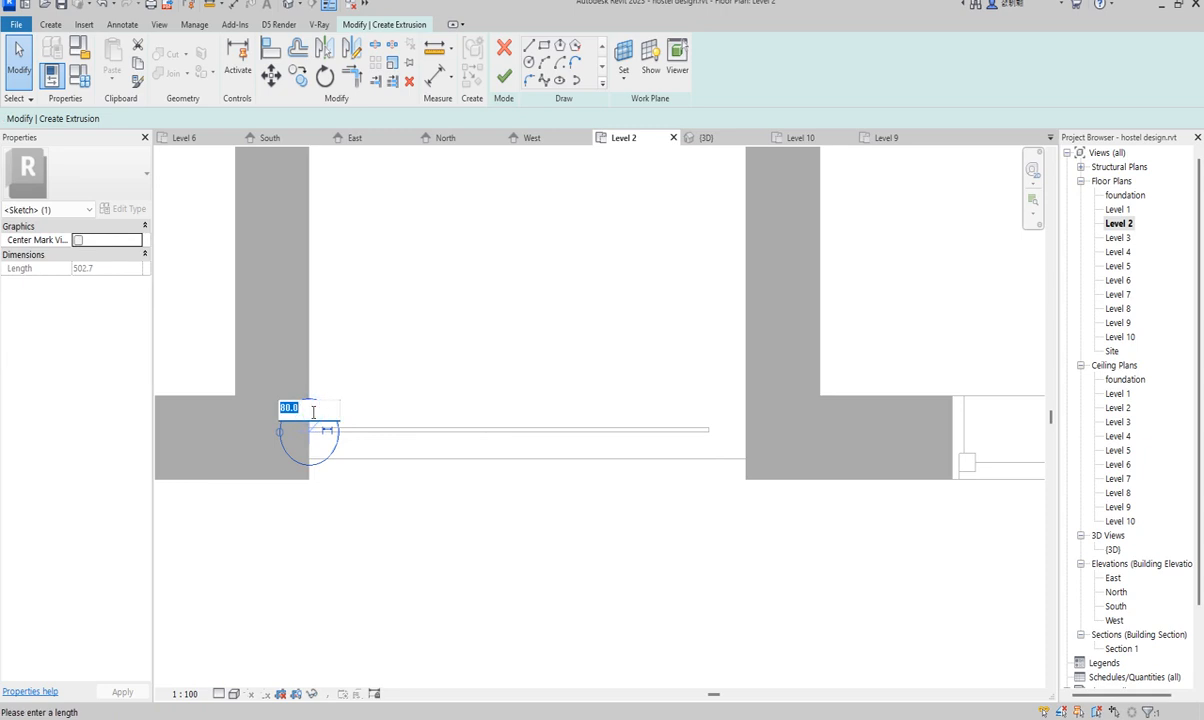
{"action": "left_click", "coordinate": [375, 347]}
{"action": "scroll", "coordinate": [305, 440], "scroll_direction": "up", "scroll_amount": 3}
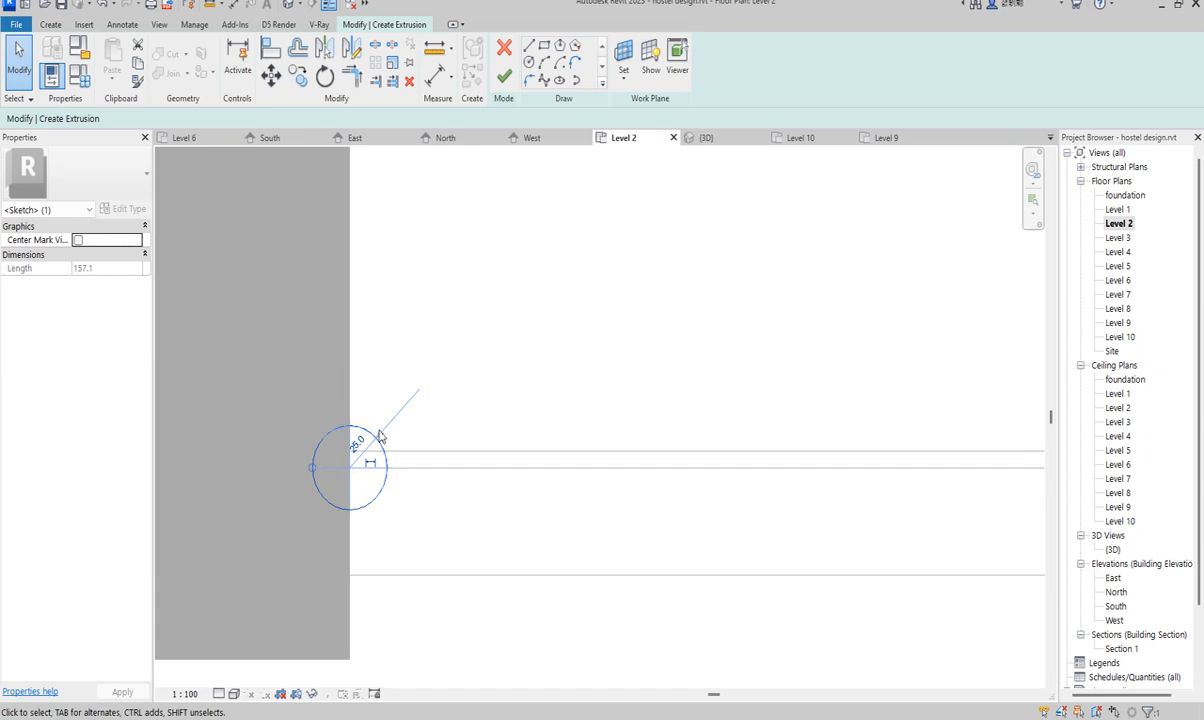
{"action": "scroll", "coordinate": [360, 445], "scroll_direction": "down", "scroll_amount": 2}
{"action": "left_click", "coordinate": [417, 409]}
{"action": "left_click", "coordinate": [377, 466]}
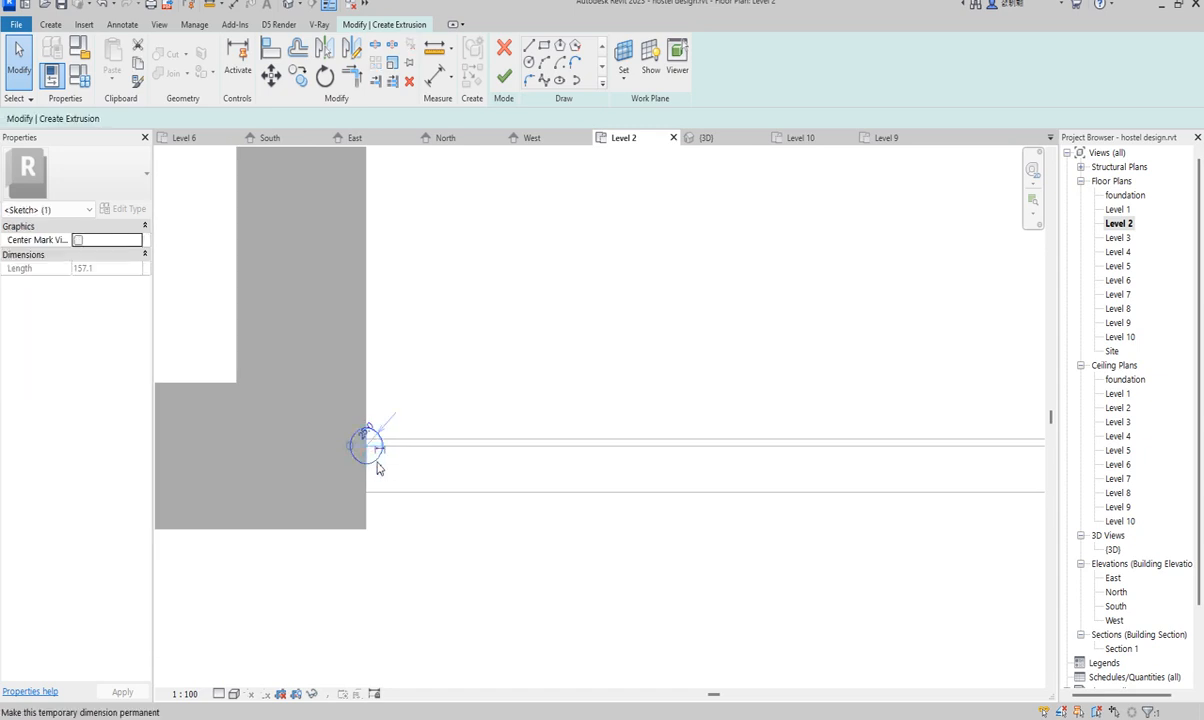
{"action": "left_click", "coordinate": [506, 78]}
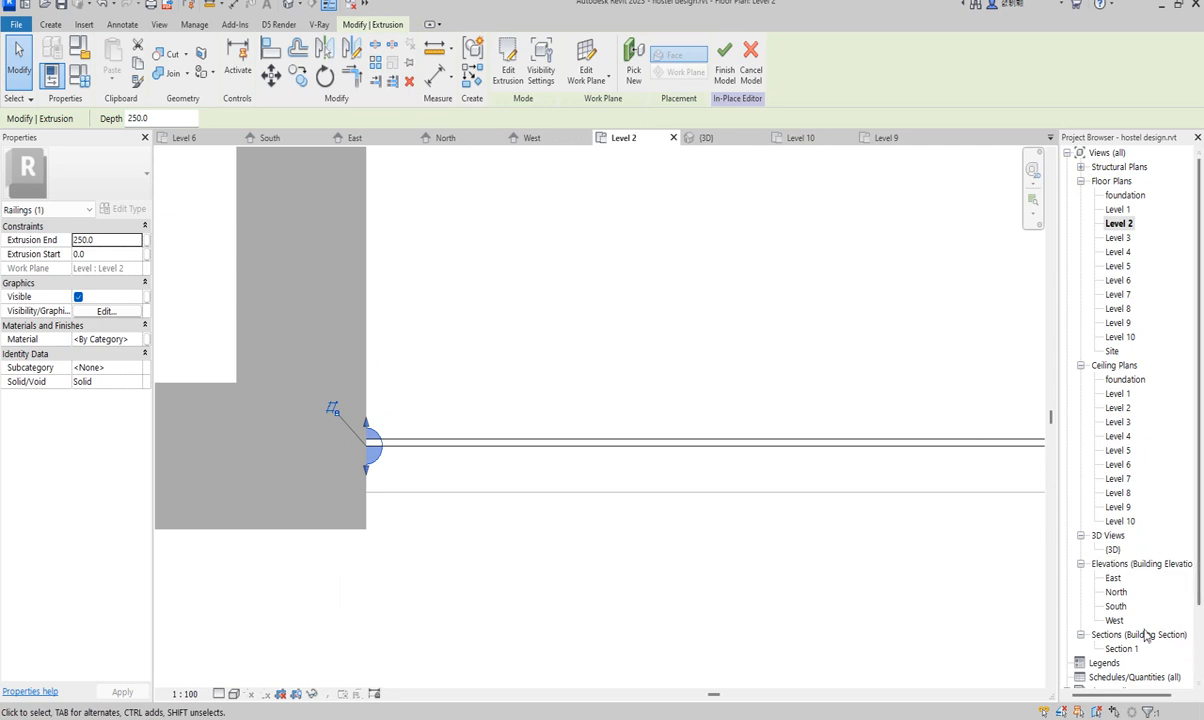
- In the South elevation, stretch the railing bar's top up to an Extrusion End of 650
{"action": "double_click", "coordinate": [1118, 609]}
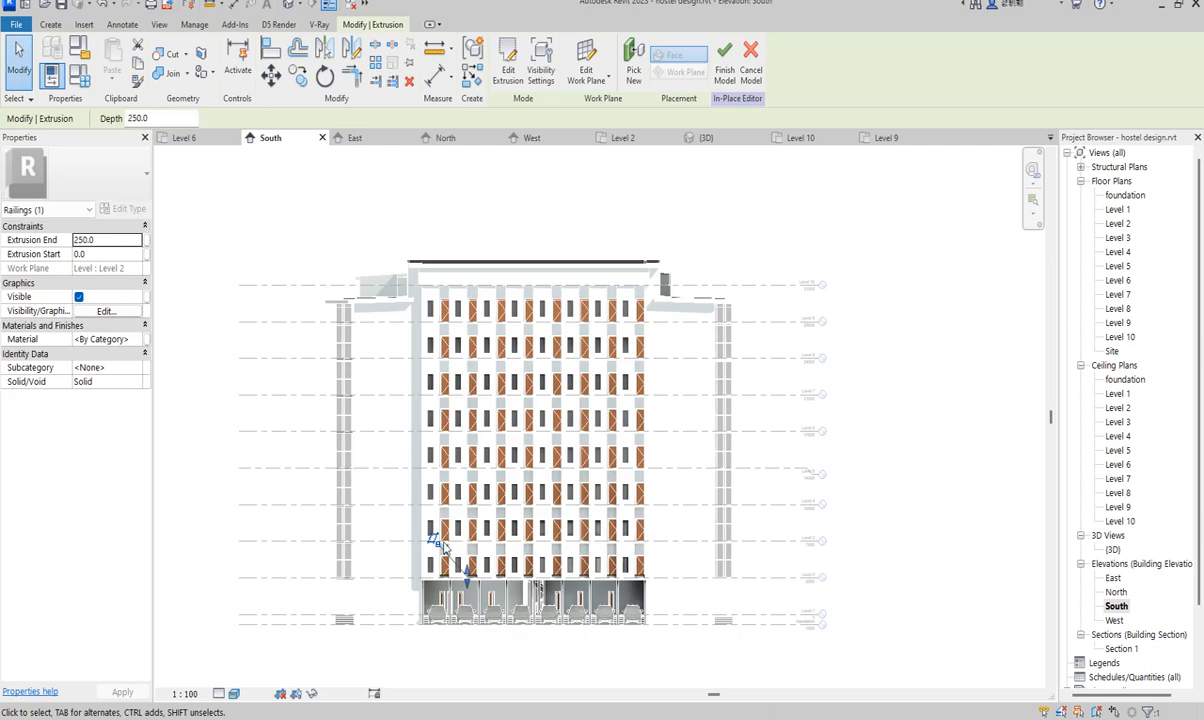
{"action": "scroll", "coordinate": [430, 520], "scroll_direction": "up", "scroll_amount": 8}
{"action": "scroll", "coordinate": [515, 441], "scroll_direction": "up", "scroll_amount": 3}
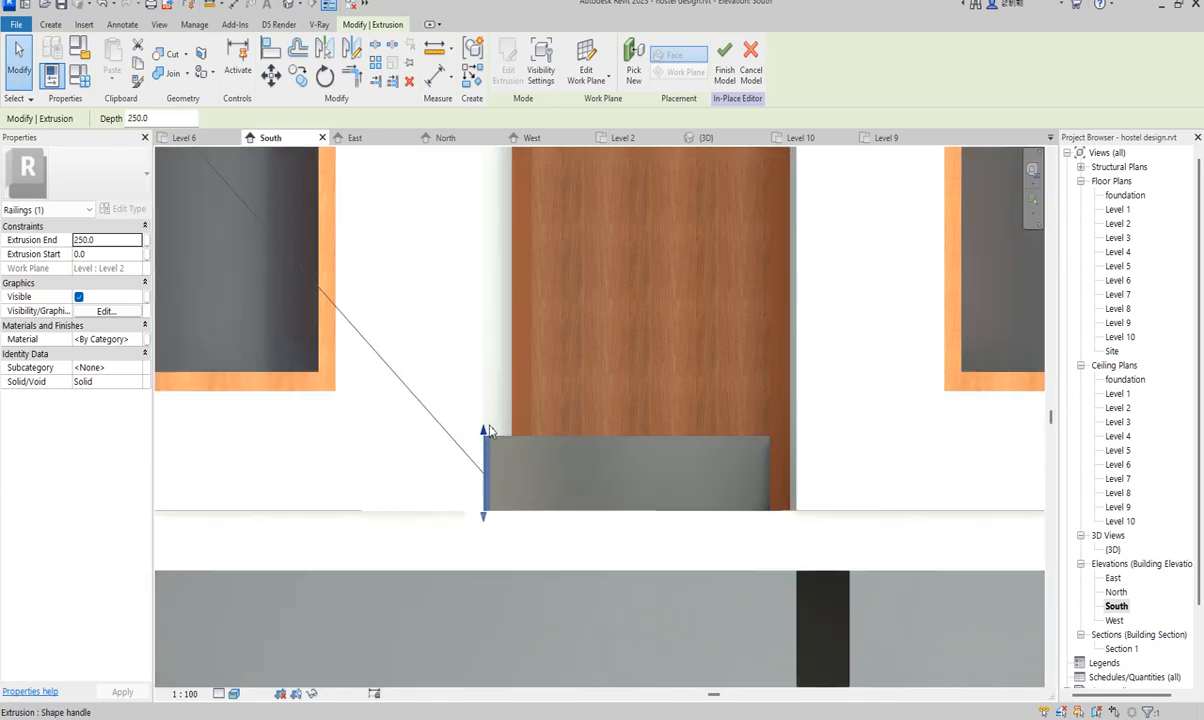
{"action": "left_click_drag", "start_coordinate": [483, 429], "coordinate": [484, 312]}
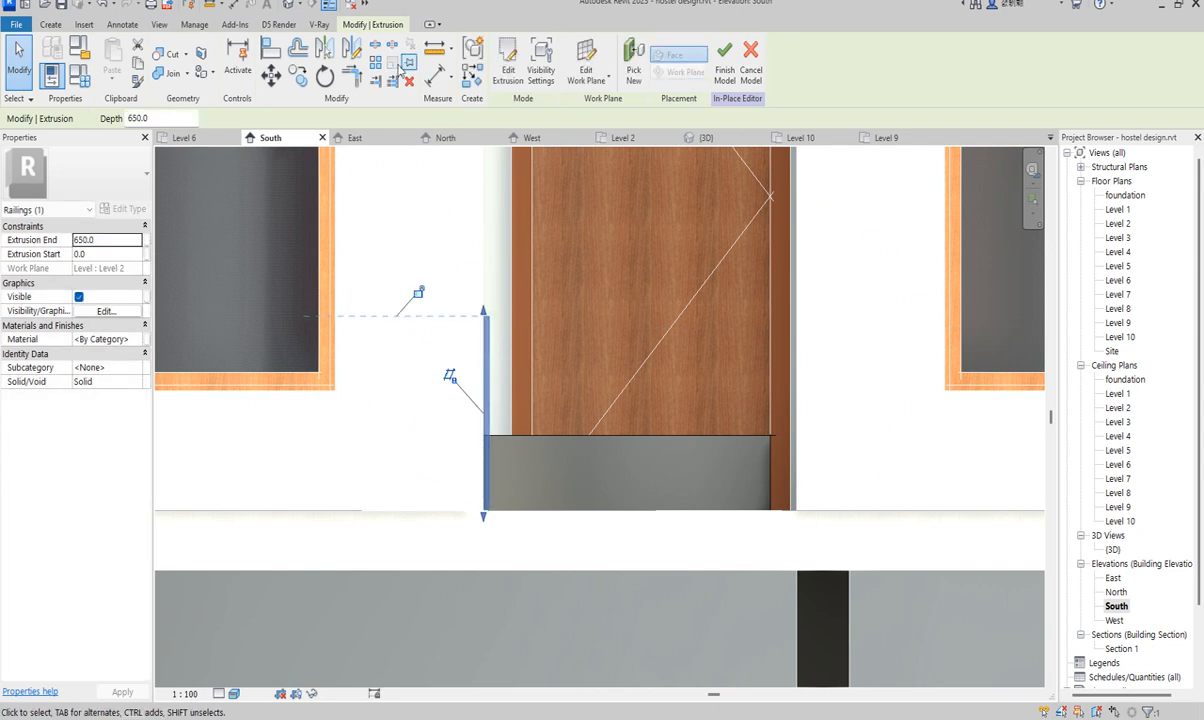
- Rotate a copy of the bar by 90° so it lies horizontal
{"action": "left_click", "coordinate": [325, 76]}
{"action": "left_click", "coordinate": [480, 259]}
{"action": "type", "text": "90"}
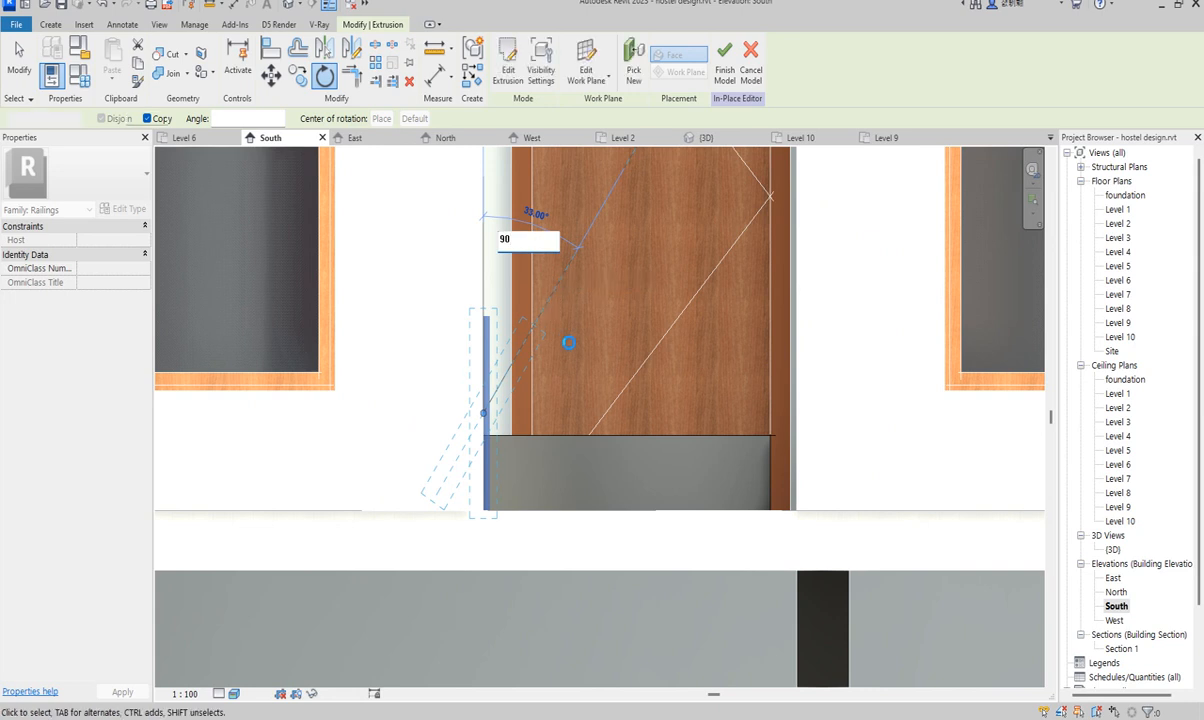
- Commit the 90° rotated copy, delete the vertical bar, and move the horizontal bar across the door
{"action": "key", "text": "Return"}
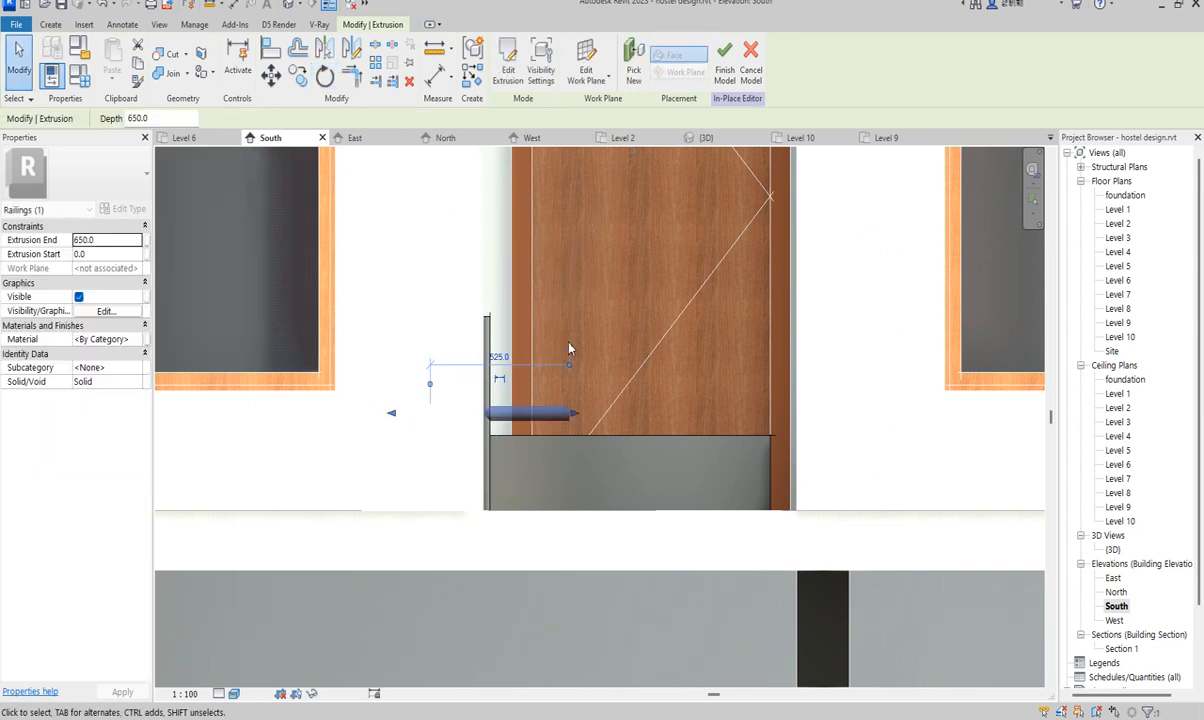
{"action": "key", "text": "Delete"}
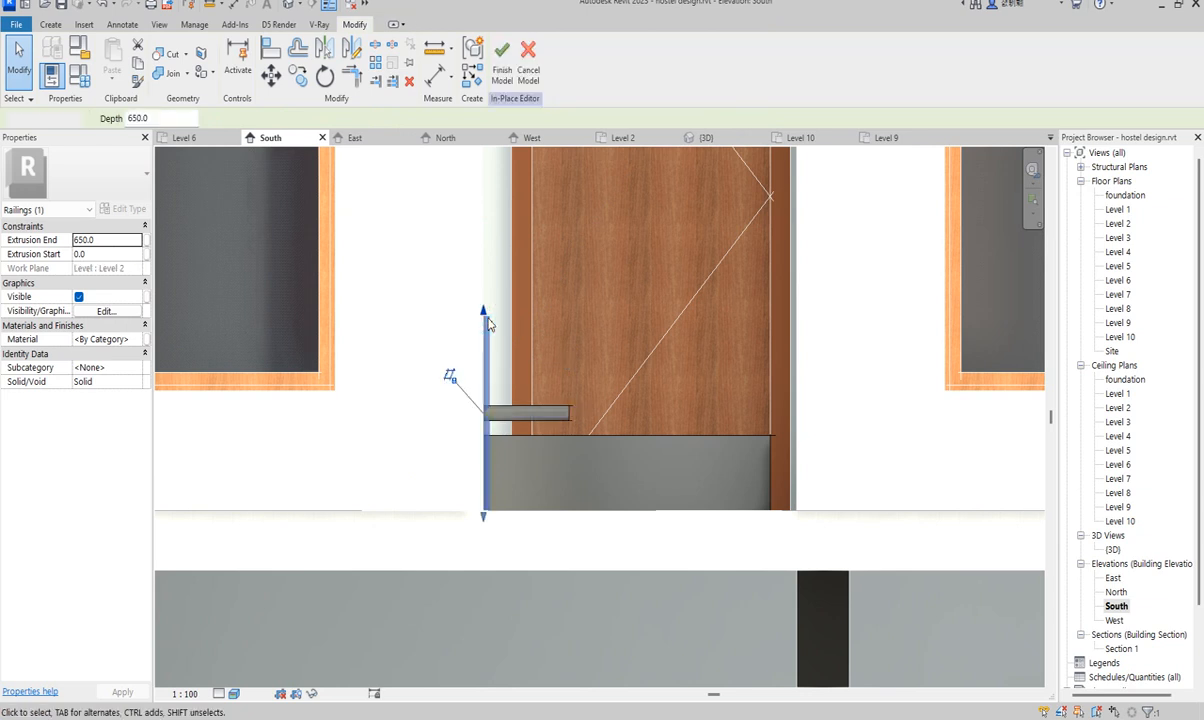
{"action": "left_click", "coordinate": [543, 415]}
{"action": "left_click_drag", "start_coordinate": [522, 407], "coordinate": [688, 286]}
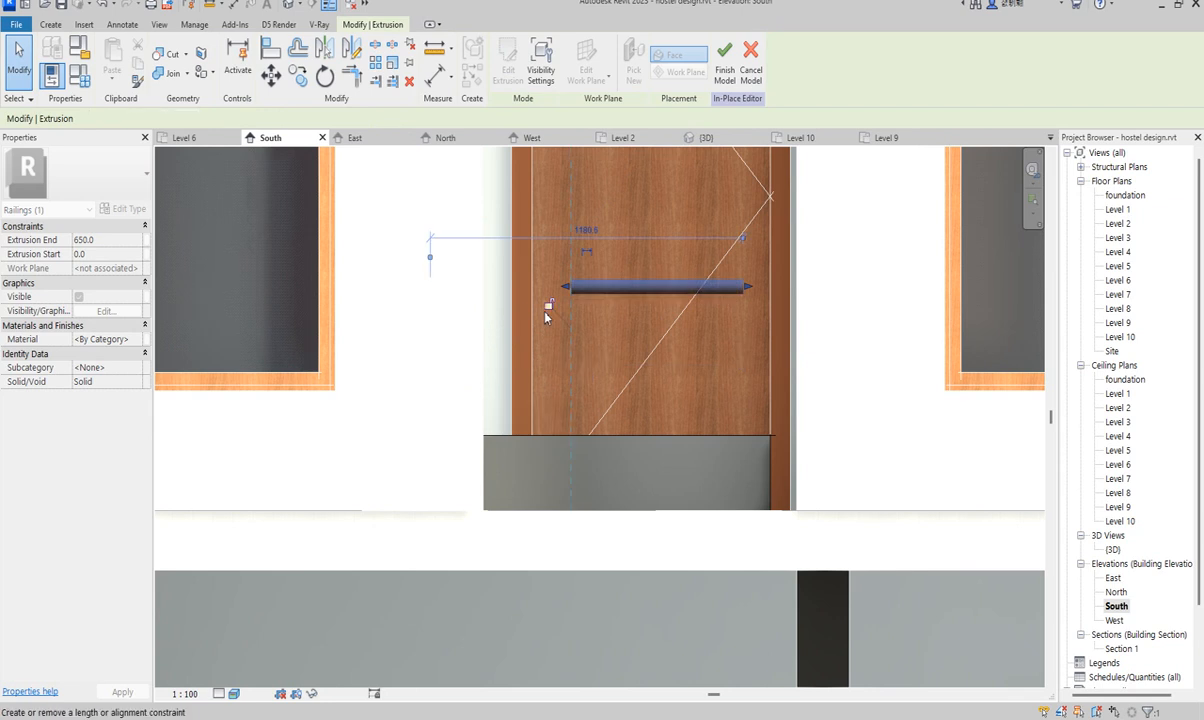
- Abandon a measurement from the bed, then nudge the horizontal bar higher on the upper door
{"action": "scroll", "coordinate": [545, 314], "scroll_direction": "down", "scroll_amount": 2}
{"action": "scroll", "coordinate": [527, 322], "scroll_direction": "up", "scroll_amount": 2}
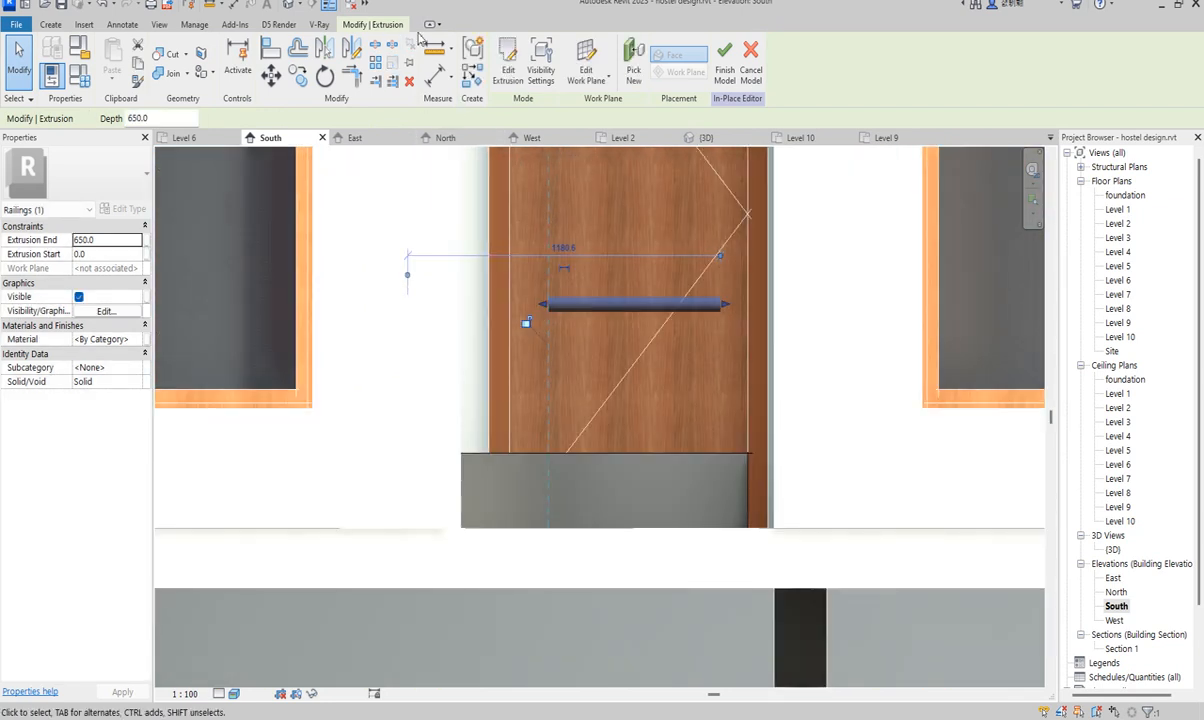
{"action": "left_click", "coordinate": [437, 50]}
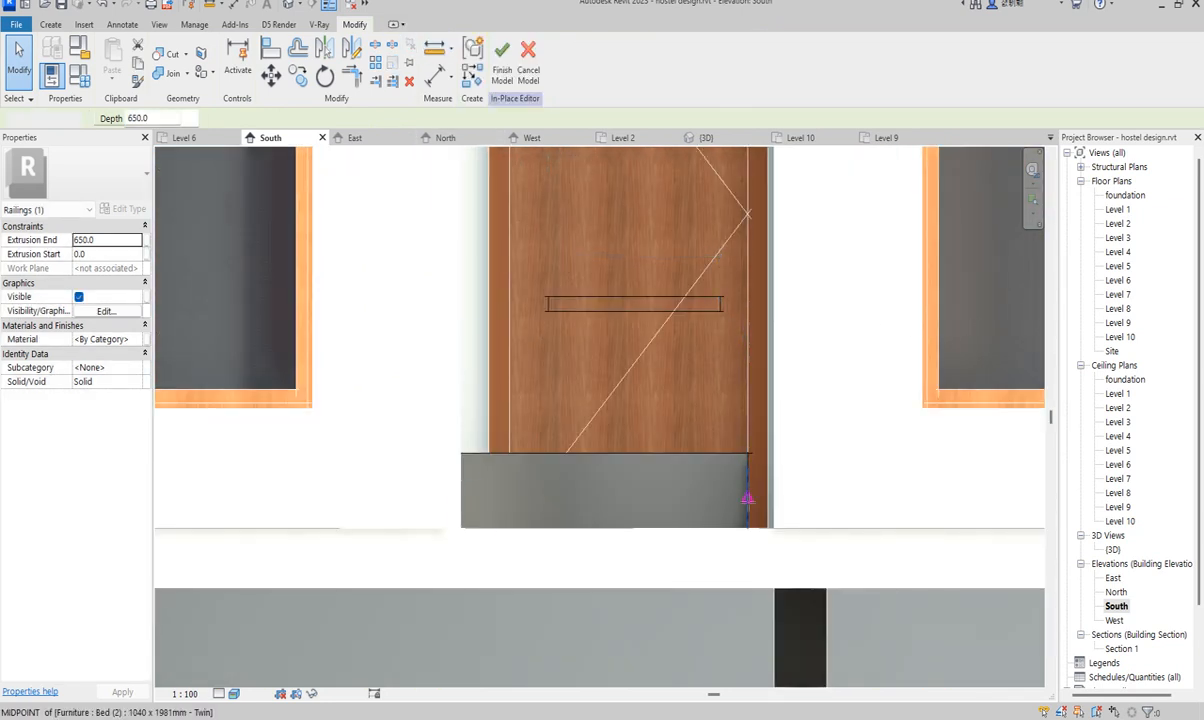
{"action": "left_click", "coordinate": [747, 528]}
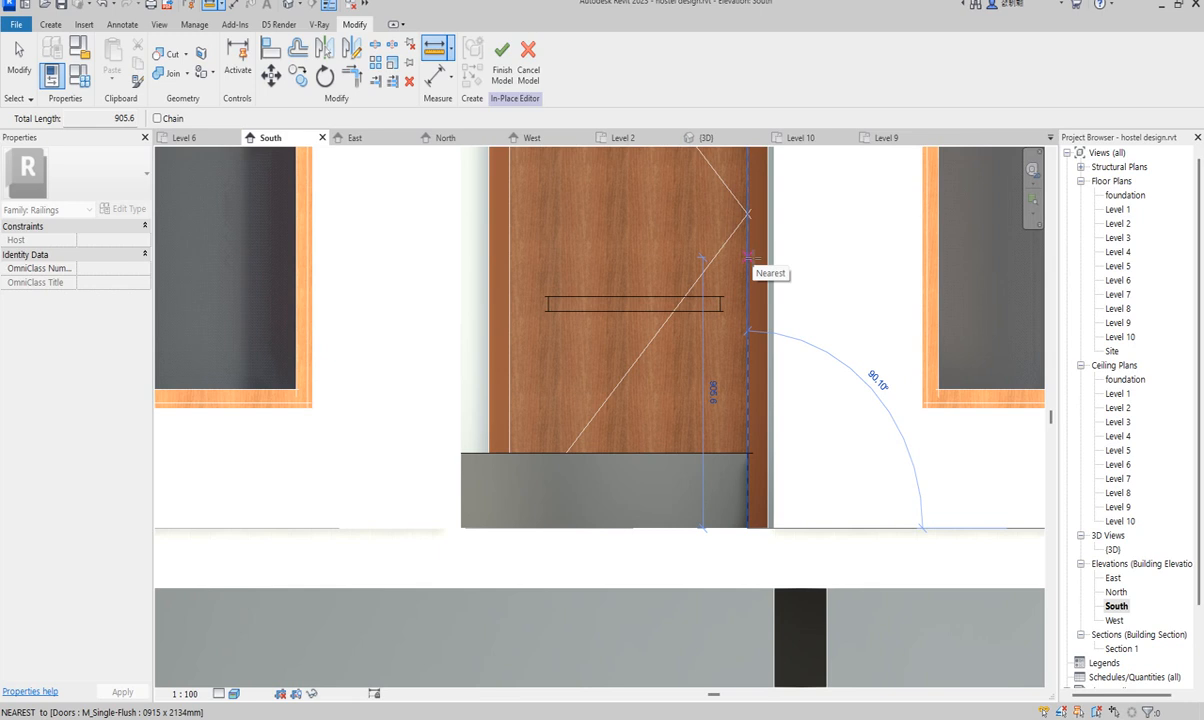
{"action": "right_click", "coordinate": [752, 260]}
{"action": "left_click", "coordinate": [790, 267]}
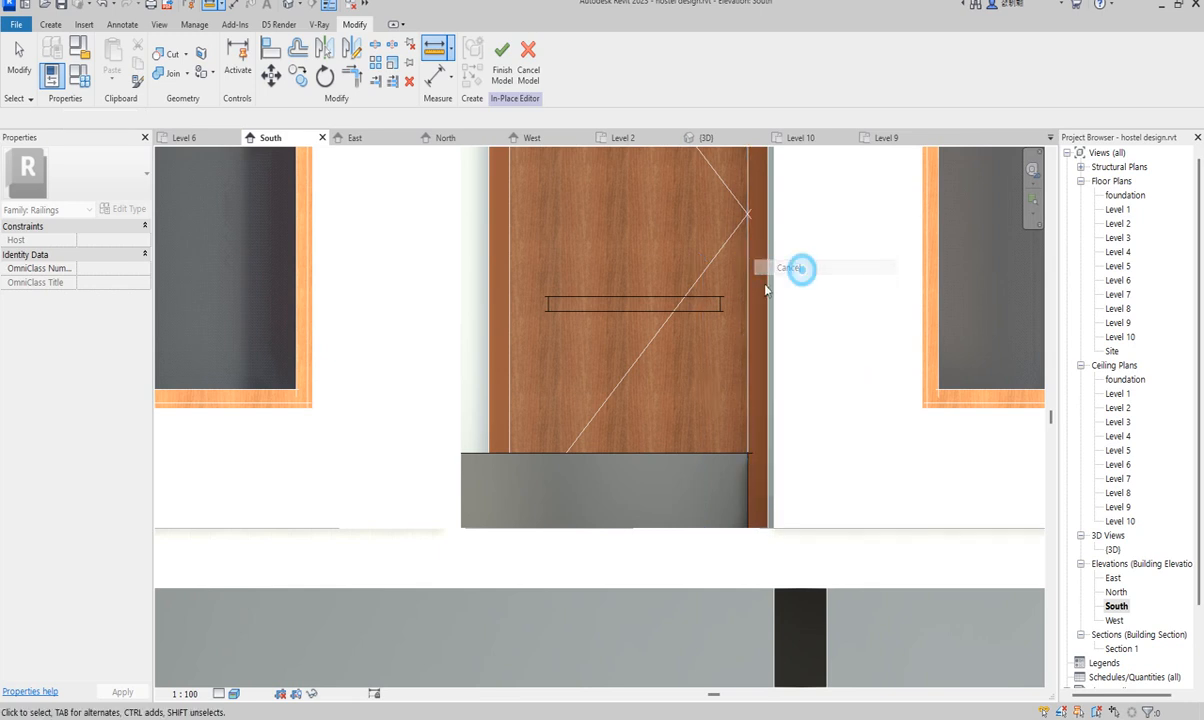
{"action": "left_click", "coordinate": [719, 306]}
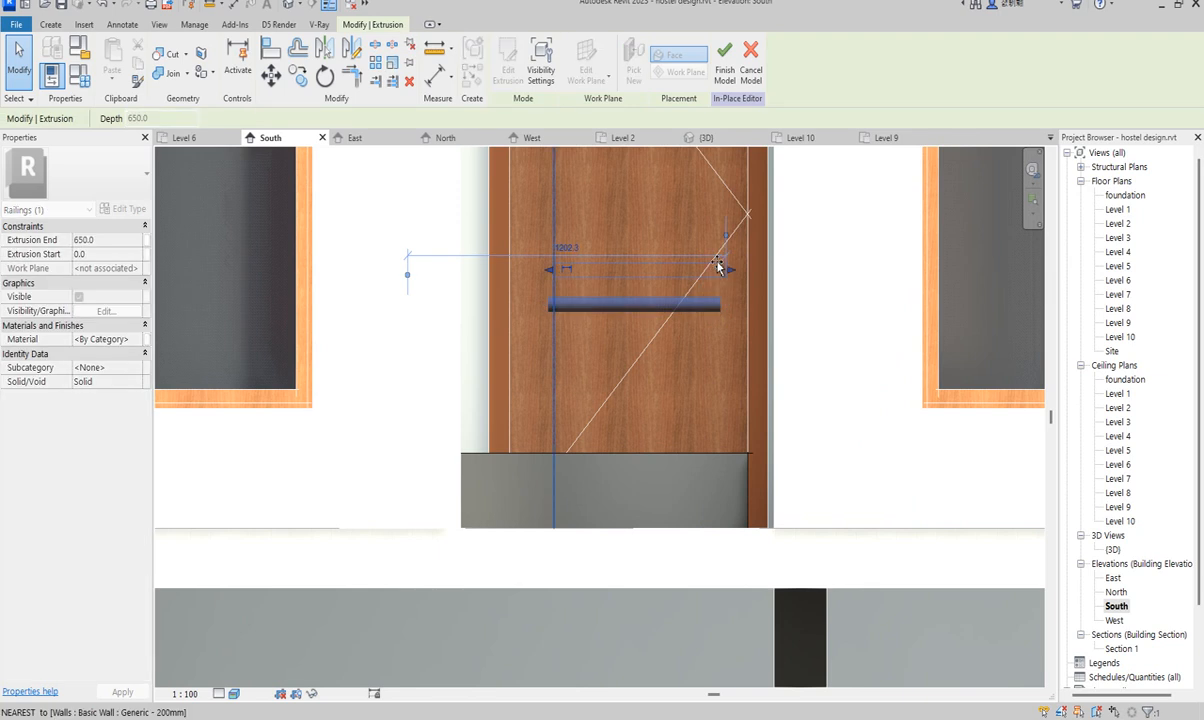
{"action": "left_click_drag", "start_coordinate": [726, 252], "coordinate": [722, 249]}
{"action": "left_click", "coordinate": [838, 290]}
- Stretch the grey panel extrusion so it reaches the door's right edge
{"action": "left_click", "coordinate": [714, 460]}
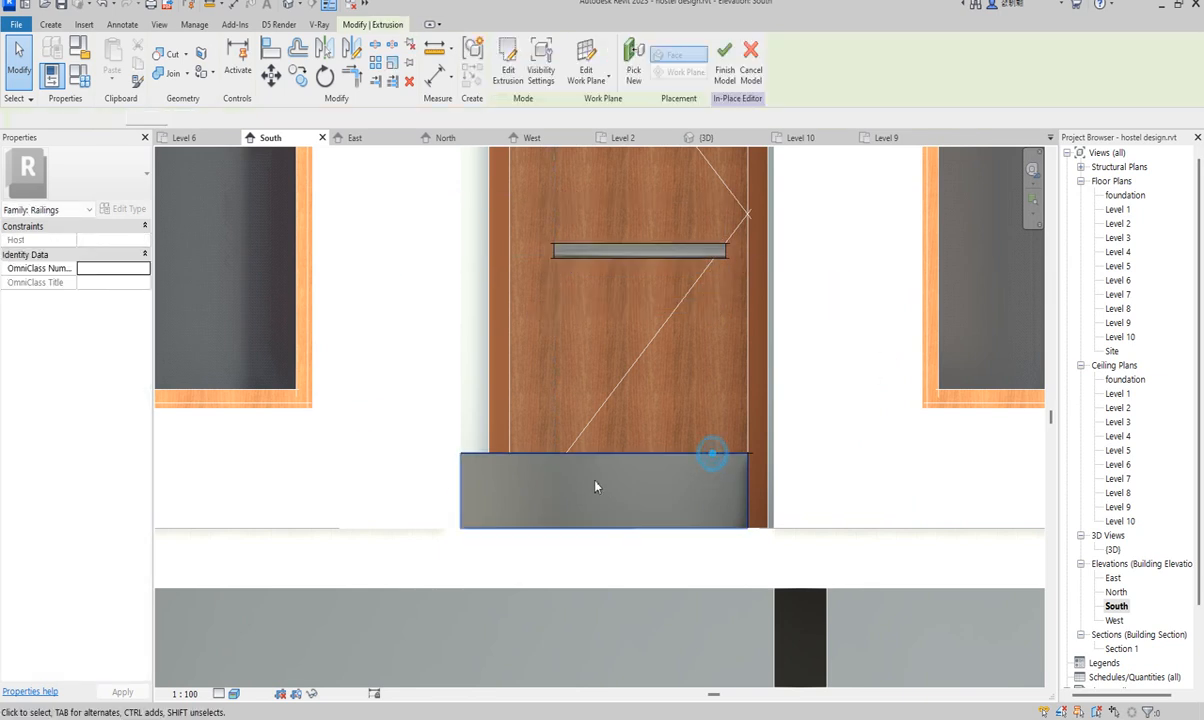
{"action": "left_click_drag", "start_coordinate": [752, 491], "coordinate": [775, 495]}
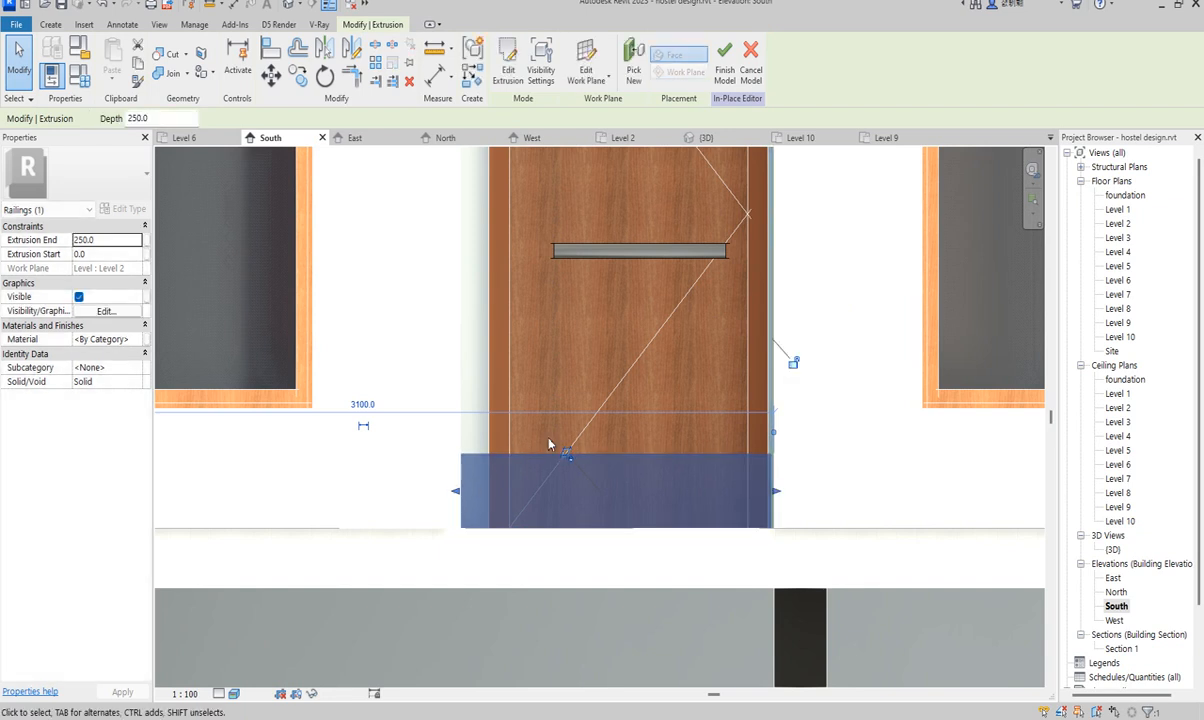
{"action": "key", "text": "Escape"}
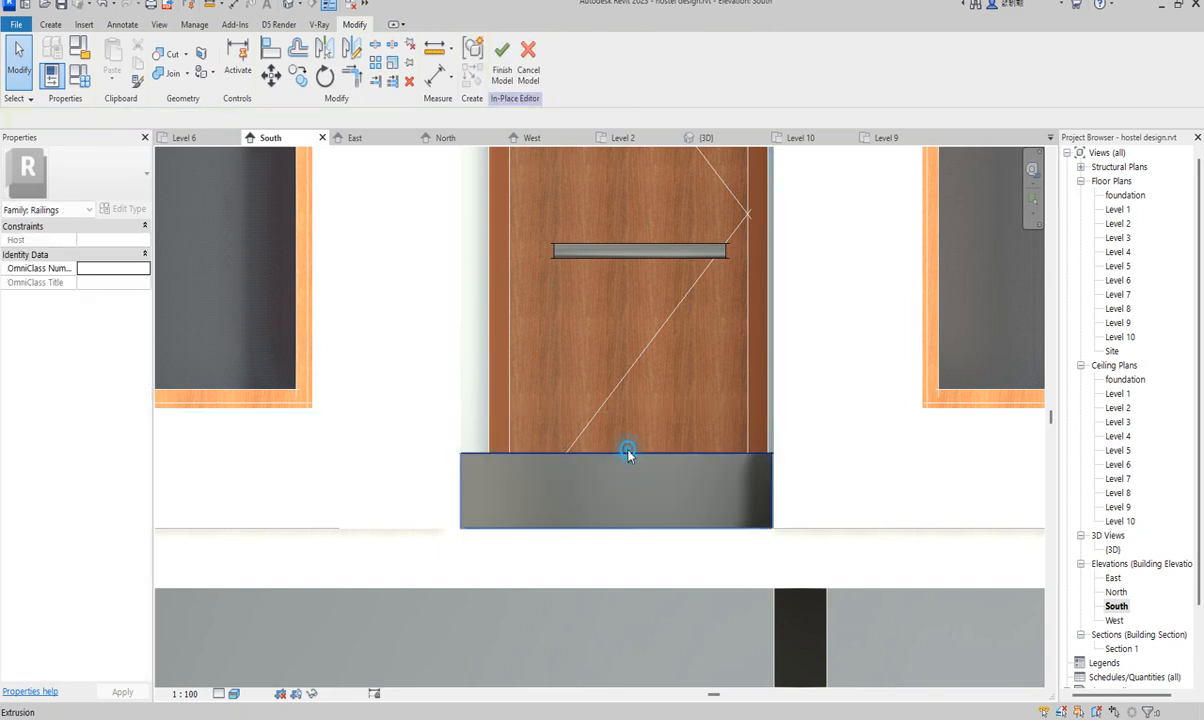
- Extend the panel extrusion's end first to 780, then to 820
{"action": "left_click", "coordinate": [619, 479]}
{"action": "scroll", "coordinate": [619, 479], "scroll_direction": "down", "scroll_amount": 6}
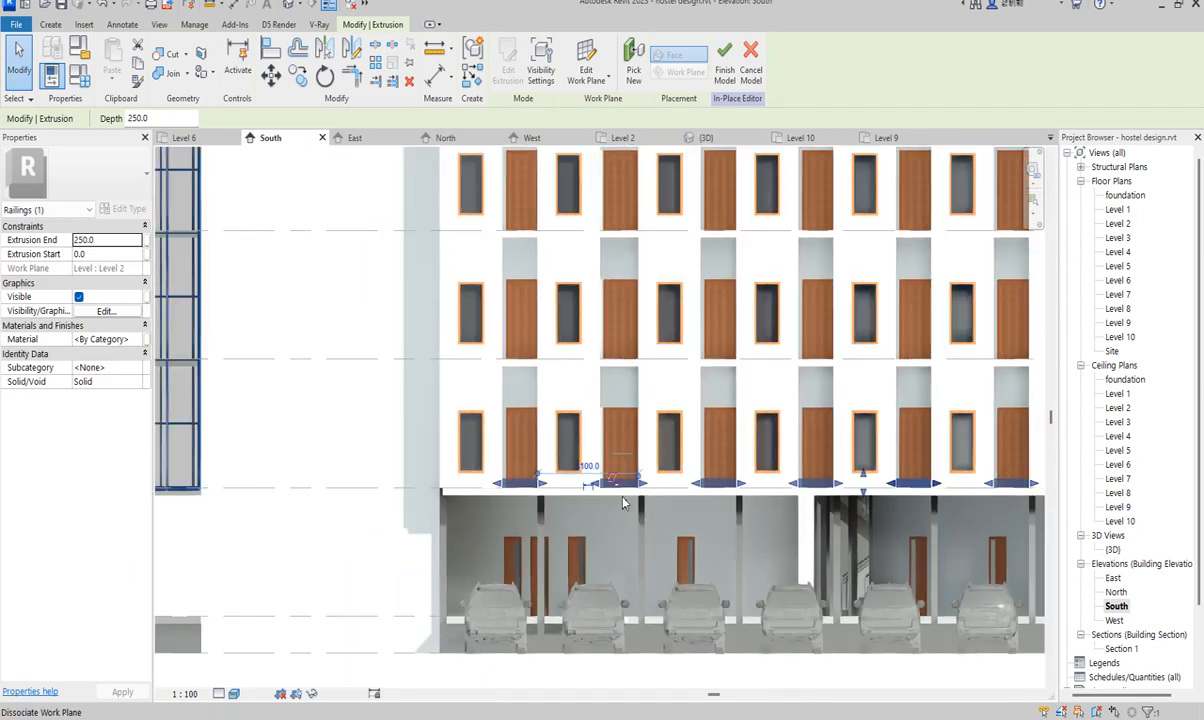
{"action": "scroll", "coordinate": [780, 482], "scroll_direction": "up", "scroll_amount": 3}
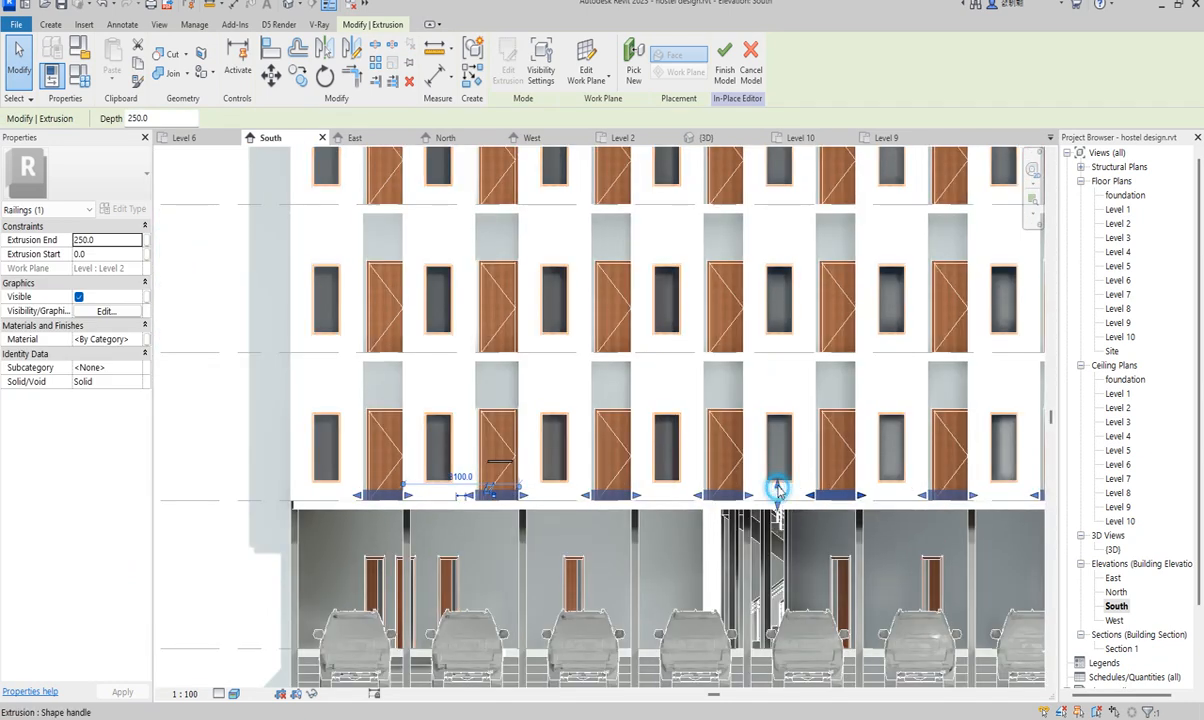
{"action": "left_click_drag", "start_coordinate": [778, 482], "coordinate": [778, 470]}
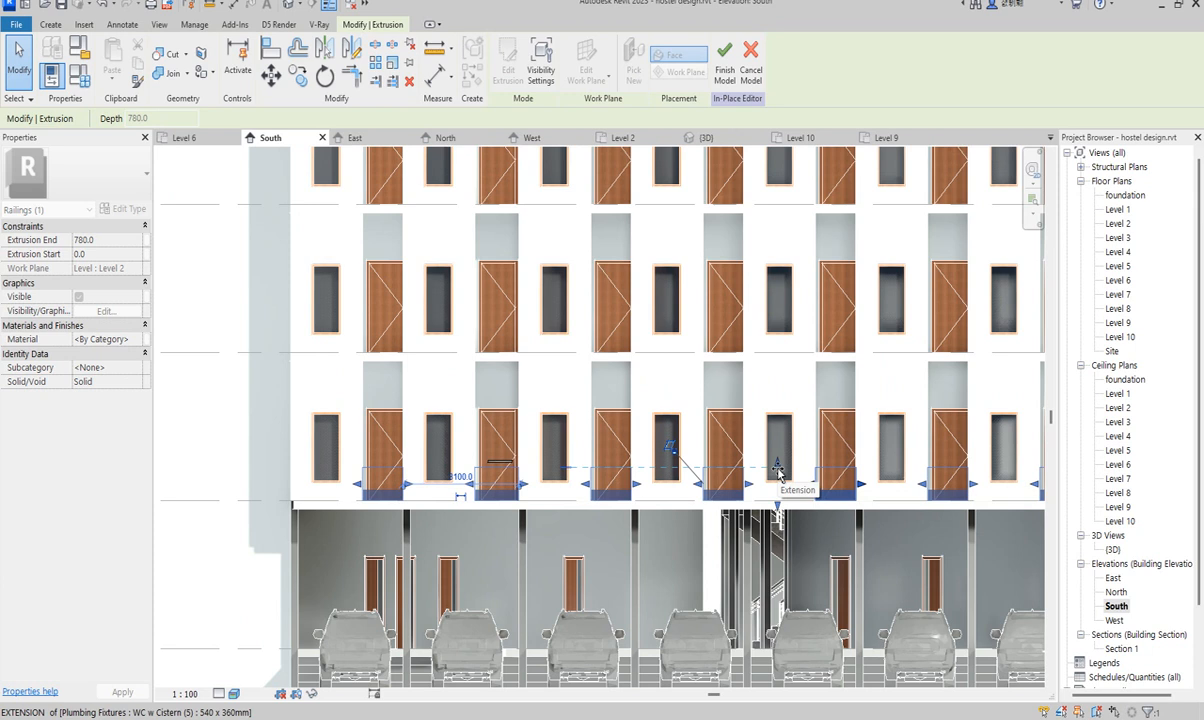
{"action": "left_click", "coordinate": [778, 470]}
{"action": "scroll", "coordinate": [680, 450], "scroll_direction": "up", "scroll_amount": 3}
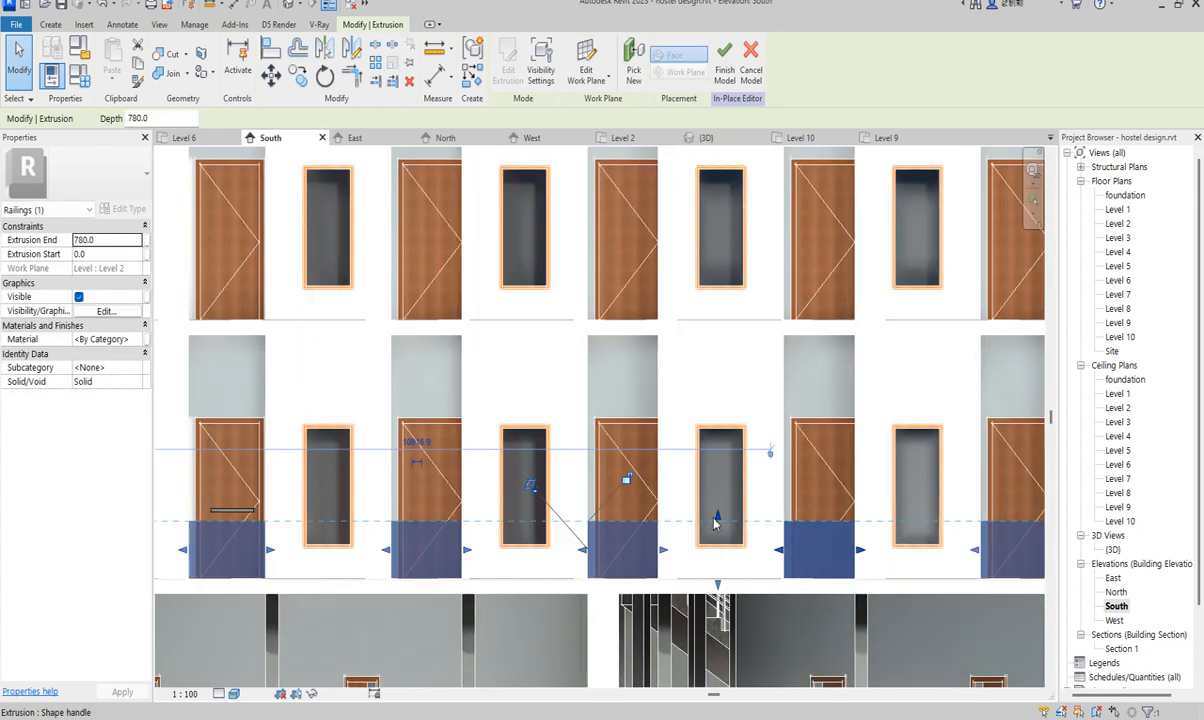
{"action": "scroll", "coordinate": [716, 522], "scroll_direction": "up", "scroll_amount": 2}
{"action": "left_click_drag", "start_coordinate": [718, 520], "coordinate": [720, 516]}
{"action": "scroll", "coordinate": [720, 516], "scroll_direction": "down", "scroll_amount": 3}
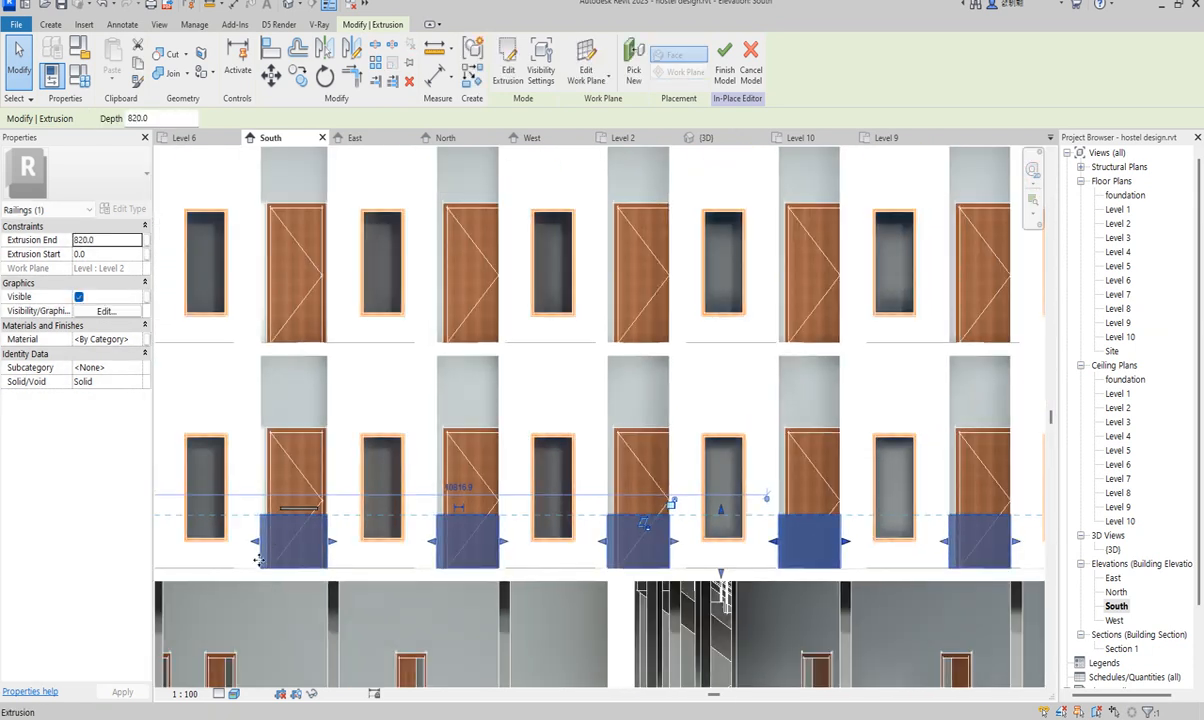
{"action": "scroll", "coordinate": [270, 526], "scroll_direction": "up", "scroll_amount": 2}
- Lengthen the thin bar over the door to about 820.6
{"action": "left_click", "coordinate": [313, 497]}
{"action": "left_click_drag", "start_coordinate": [357, 497], "coordinate": [250, 497]}
{"action": "scroll", "coordinate": [478, 590], "scroll_direction": "down", "scroll_amount": 3}
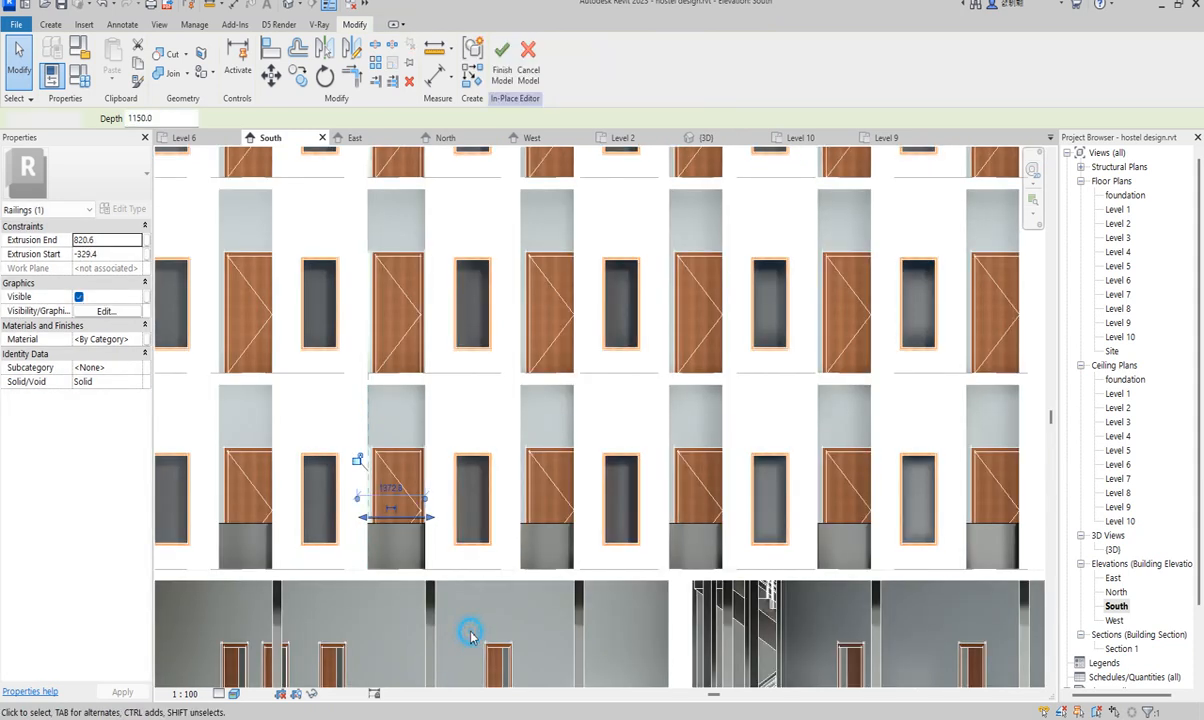
- Select the blue railing panel extrusion and open its Material setting in Properties
{"action": "key", "text": "Escape"}
{"action": "left_click", "coordinate": [395, 530]}
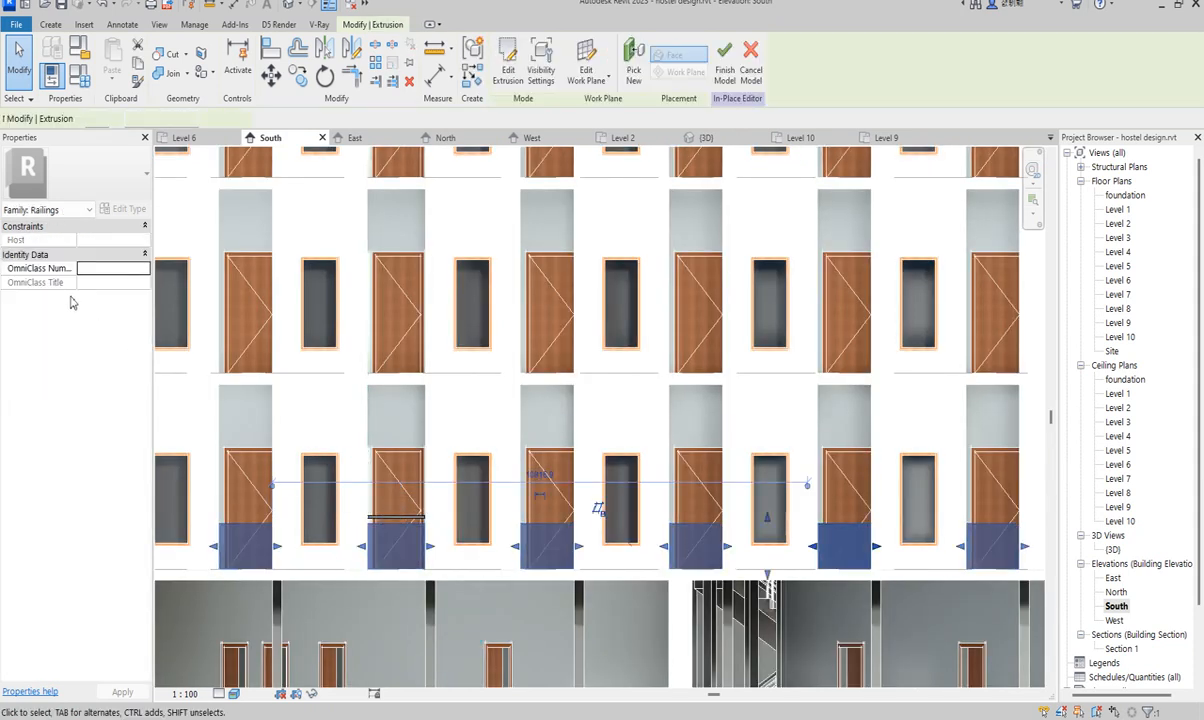
{"action": "left_click", "coordinate": [139, 340]}
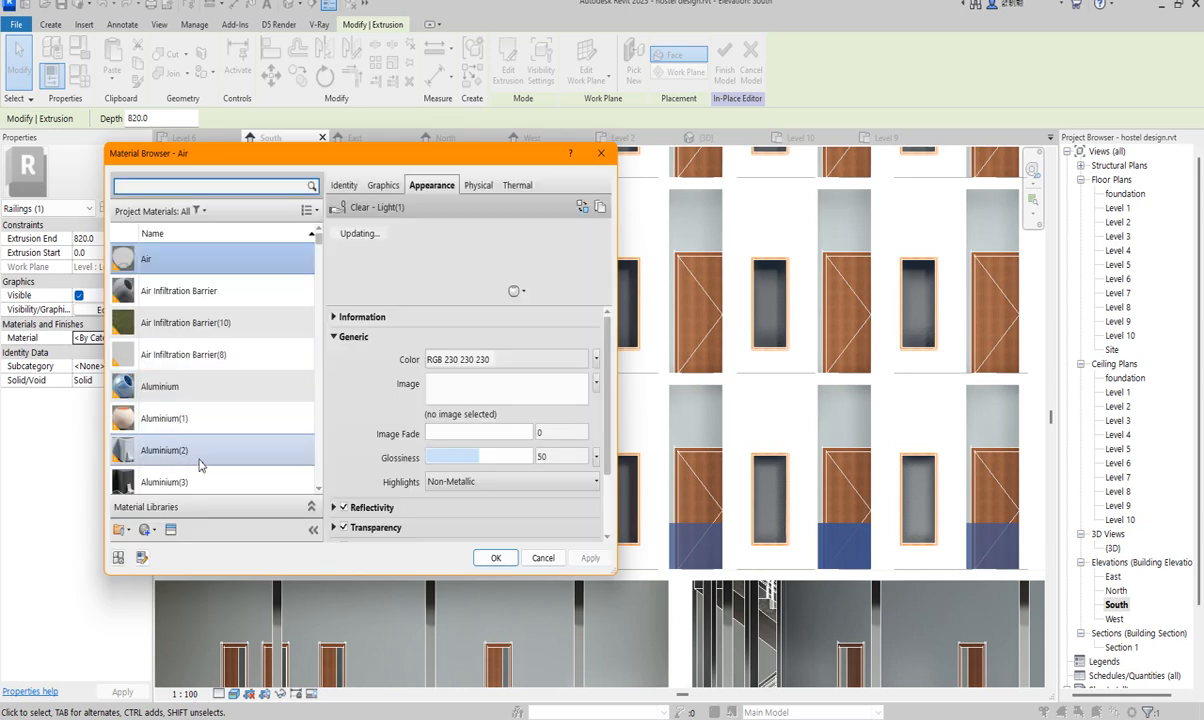
- Duplicate the Aluminium material and make its shading use the render appearance
{"action": "left_click", "coordinate": [158, 375]}
{"action": "right_click", "coordinate": [160, 376]}
{"action": "left_click", "coordinate": [219, 418]}
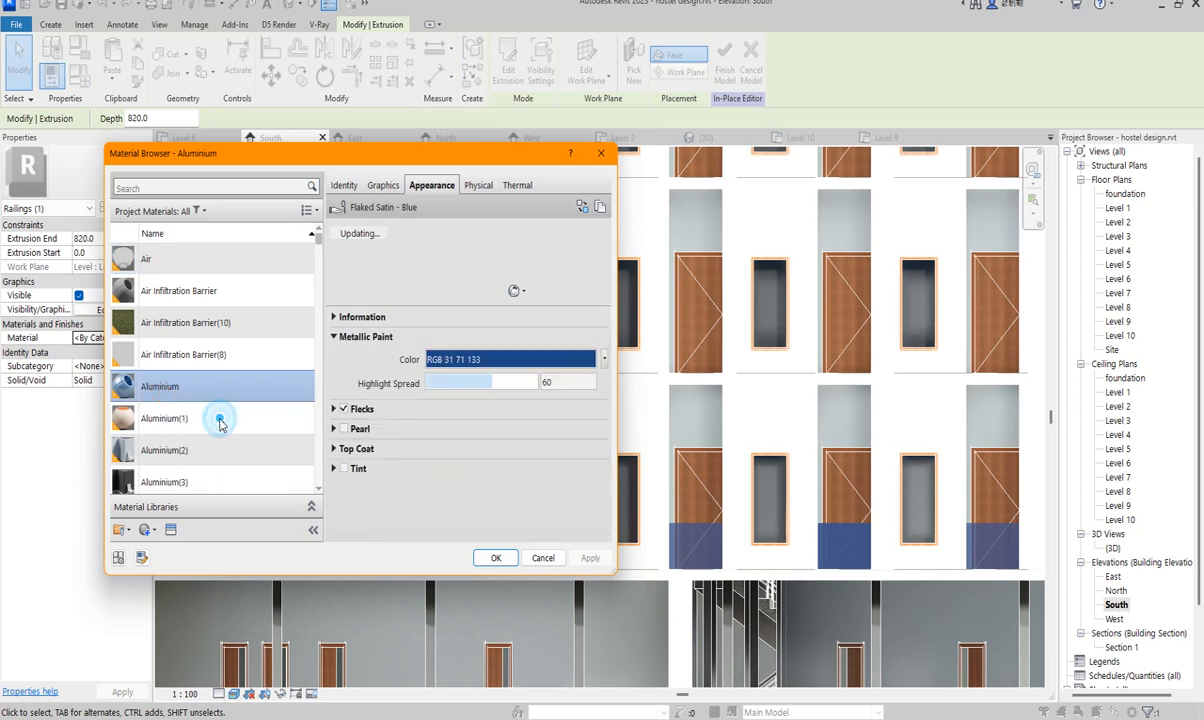
{"action": "left_click", "coordinate": [383, 185]}
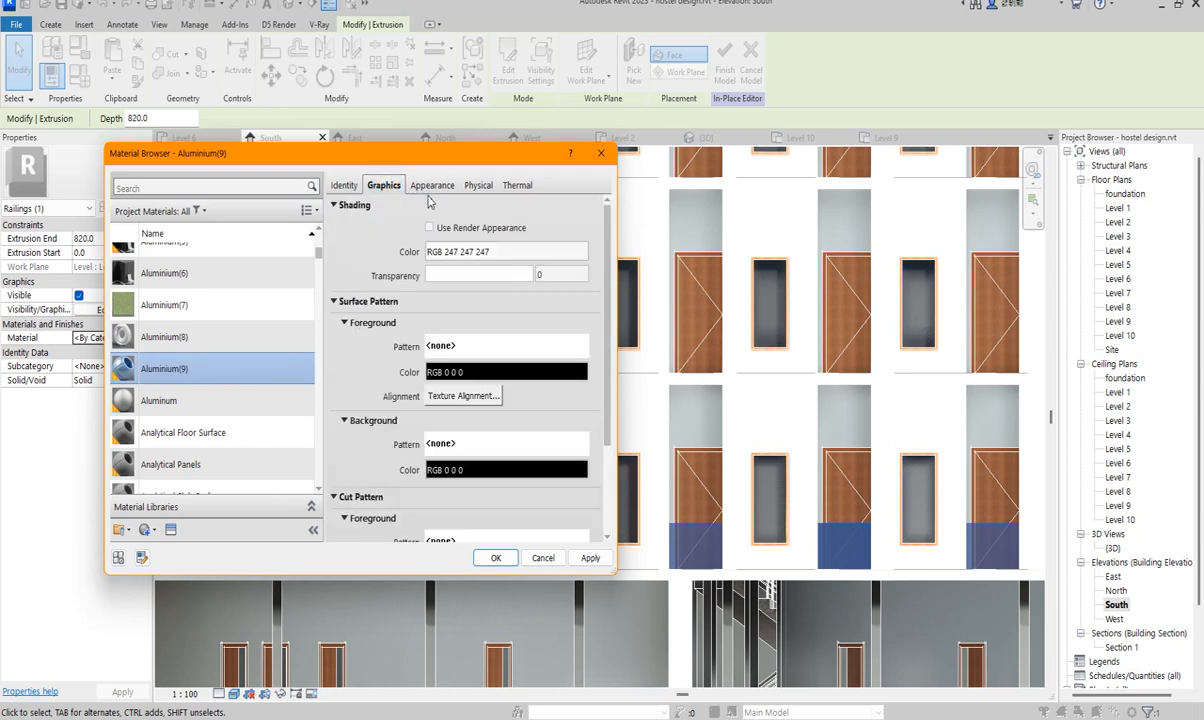
{"action": "left_click", "coordinate": [430, 229]}
{"action": "left_click", "coordinate": [428, 185]}
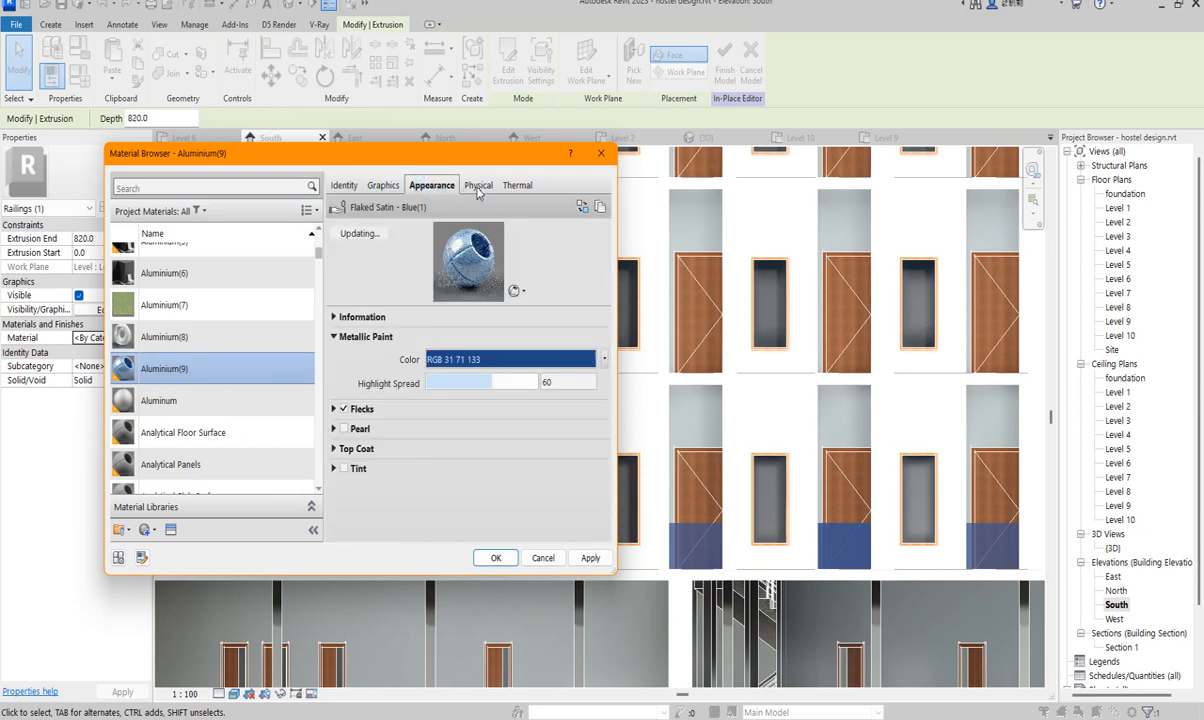
- Replace the appearance with the Blue - Glazing glass asset and apply Aluminium(9) to the panels
{"action": "left_click", "coordinate": [581, 207]}
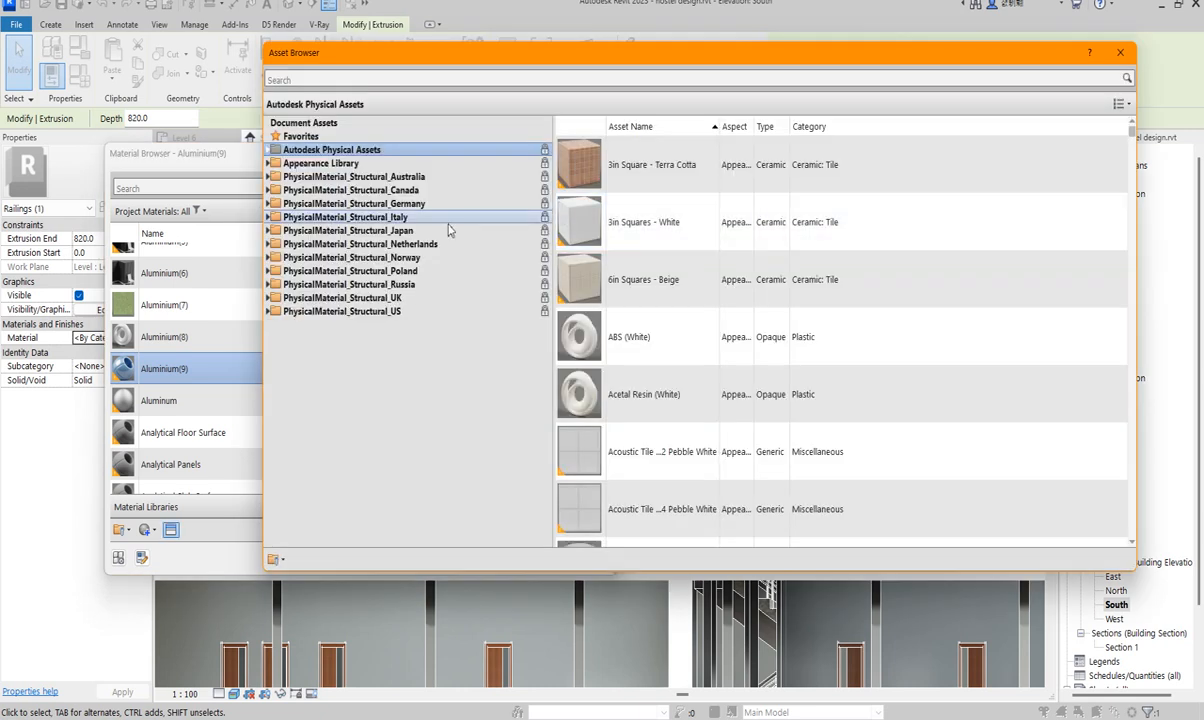
{"action": "left_click", "coordinate": [270, 163]}
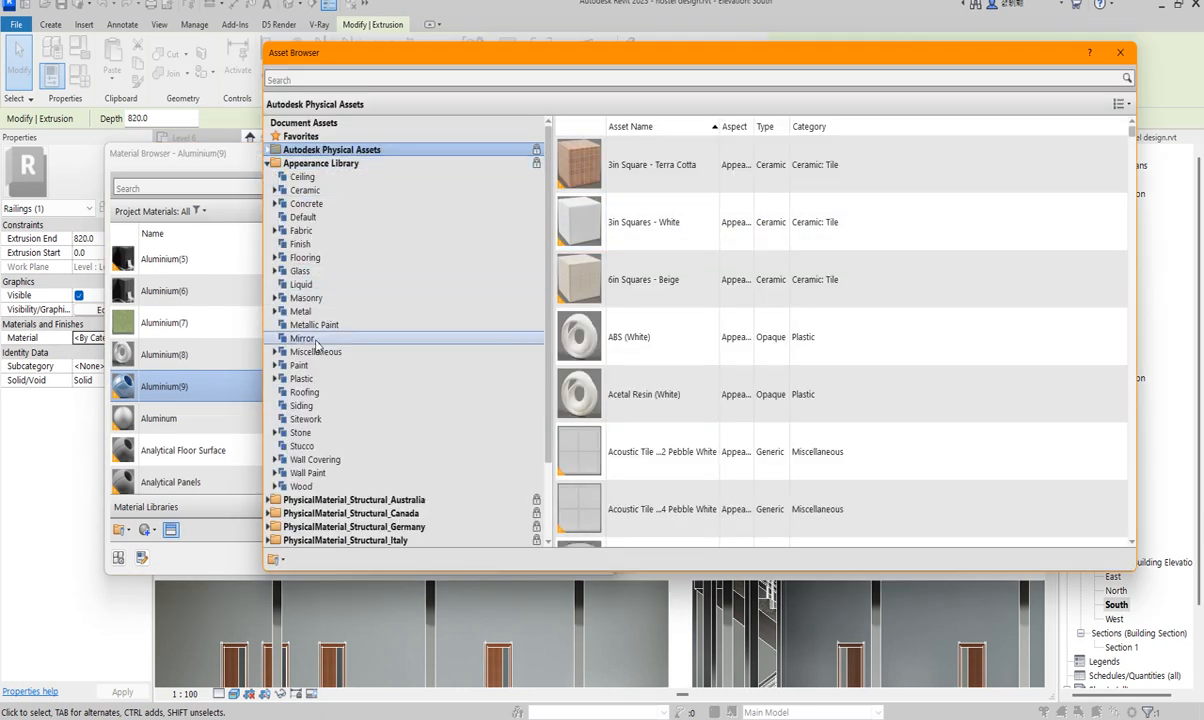
{"action": "left_click", "coordinate": [297, 272]}
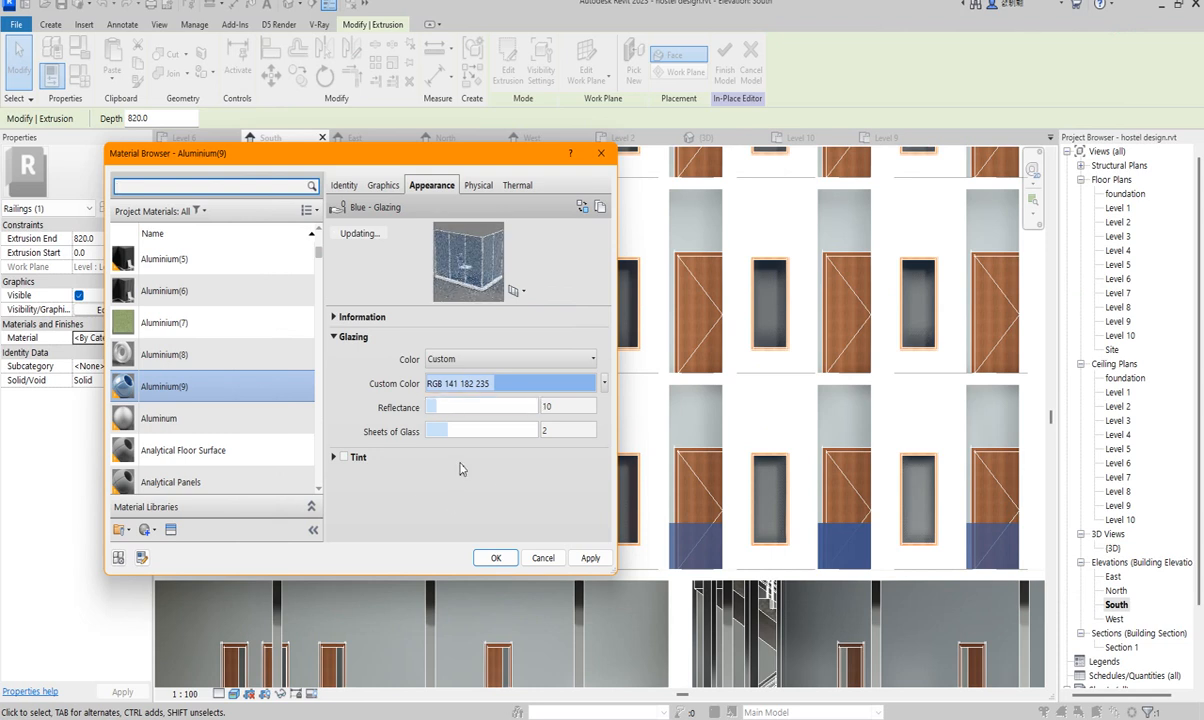
{"action": "left_click", "coordinate": [494, 557]}
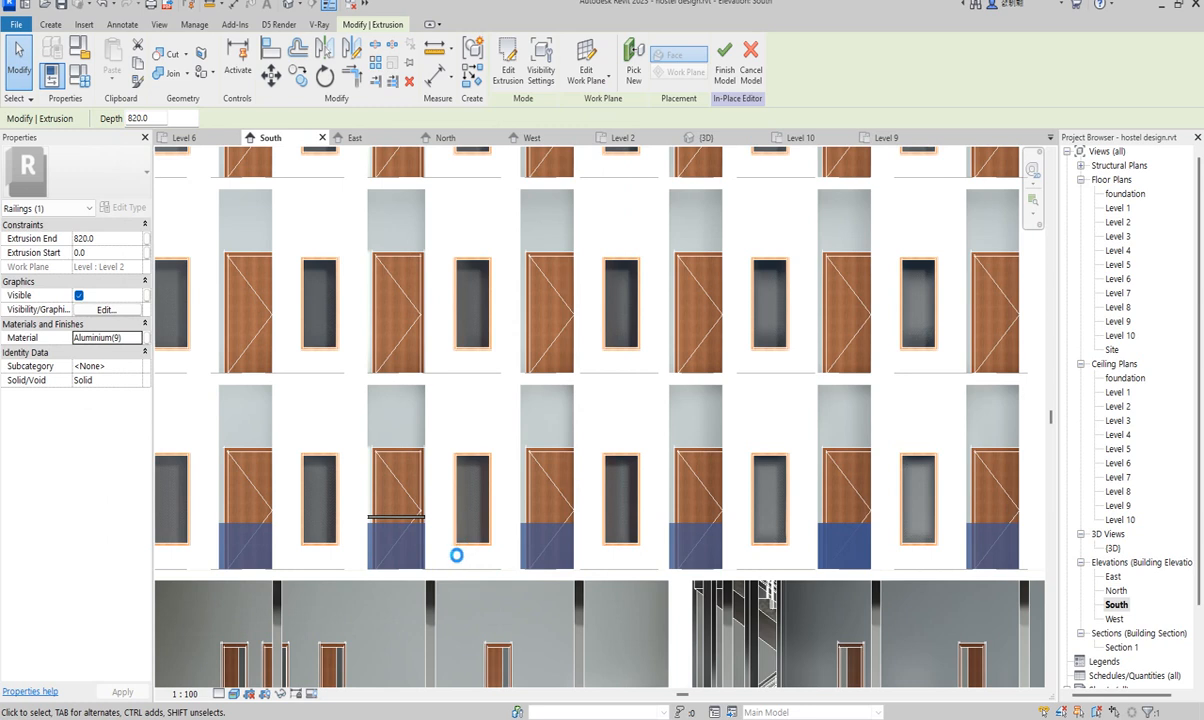
{"action": "left_click", "coordinate": [436, 516]}
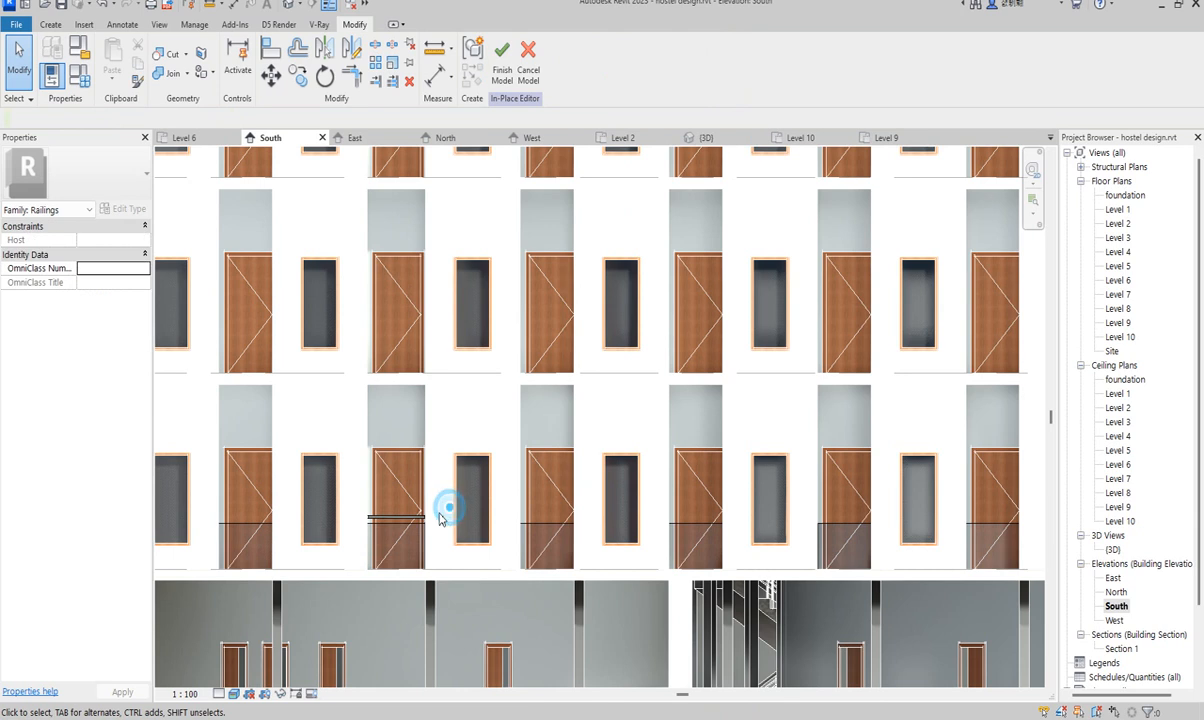
- For the small rail extrusion, duplicate Aluminium(9) with its assets as Aluminium(10)
{"action": "left_click", "coordinate": [395, 518]}
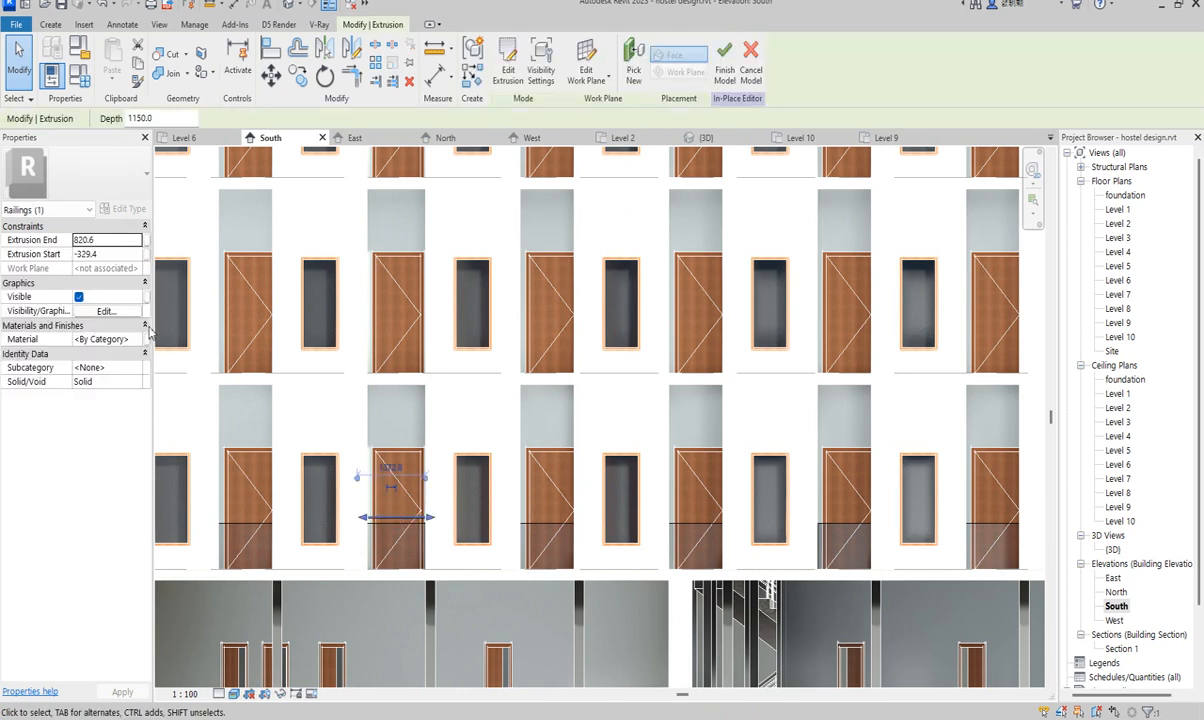
{"action": "left_click", "coordinate": [133, 340]}
{"action": "left_click", "coordinate": [141, 339]}
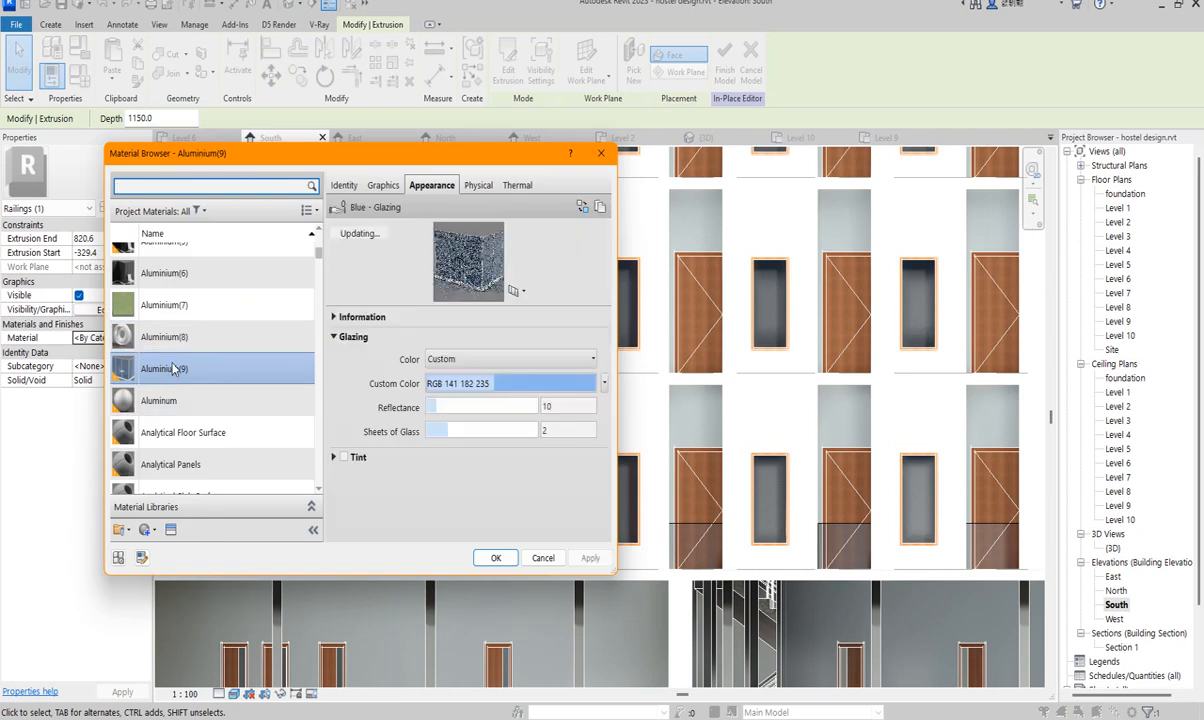
{"action": "right_click", "coordinate": [184, 370]}
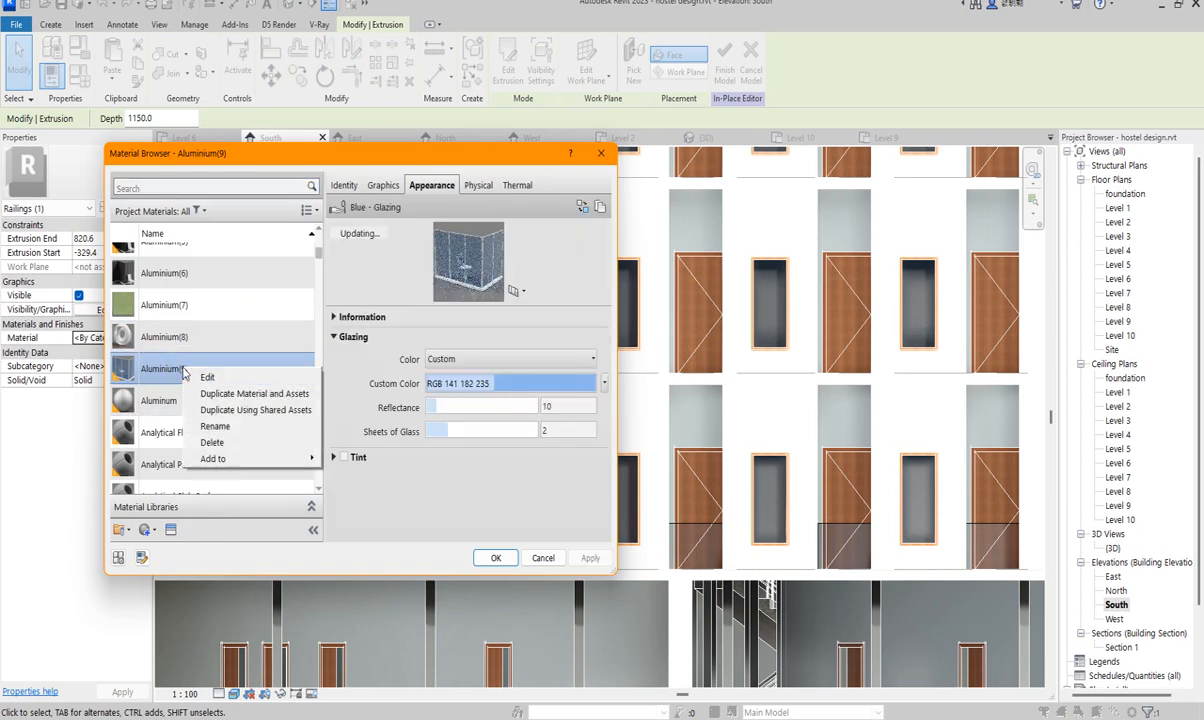
{"action": "left_click", "coordinate": [230, 397]}
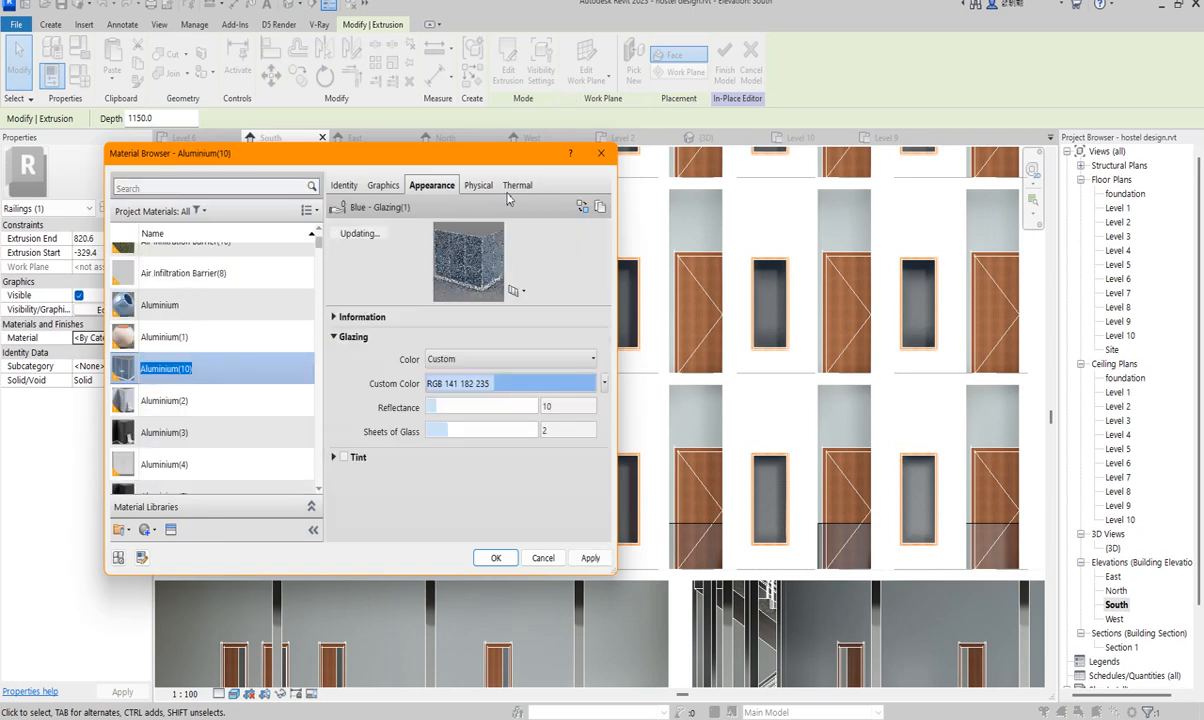
- Give Aluminium(10) the Metal Chrome - Polished appearance and apply it to the rail
{"action": "left_click", "coordinate": [584, 208]}
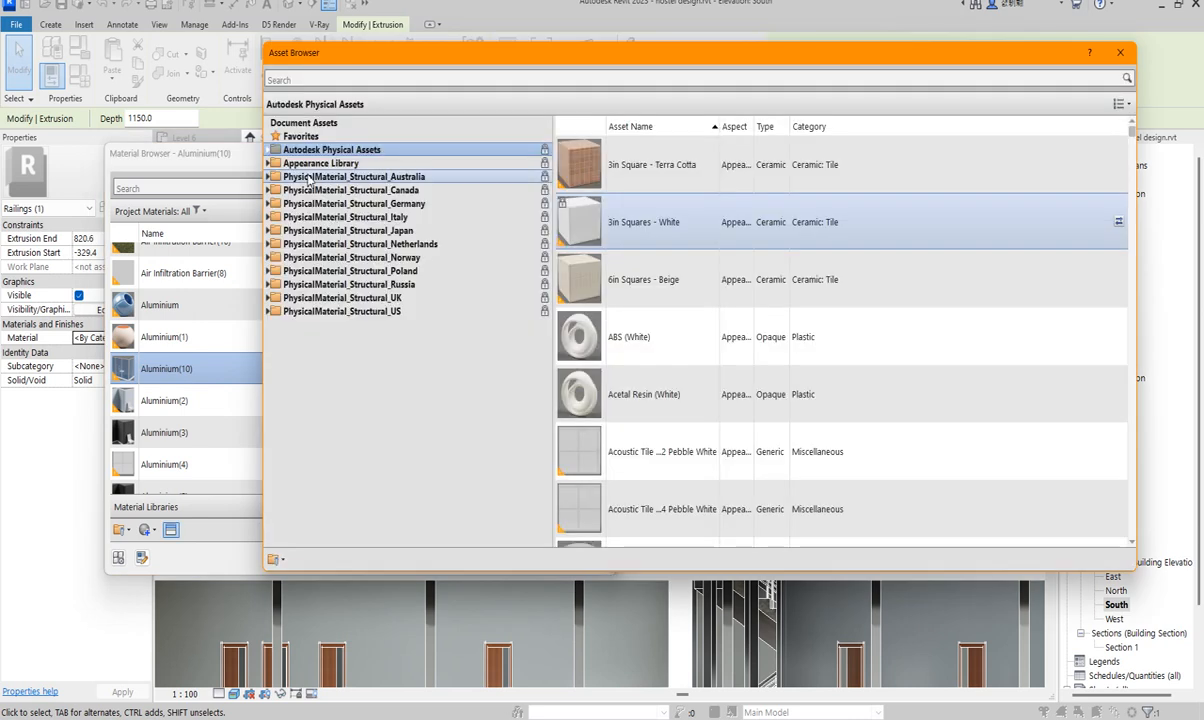
{"action": "left_click", "coordinate": [275, 149]}
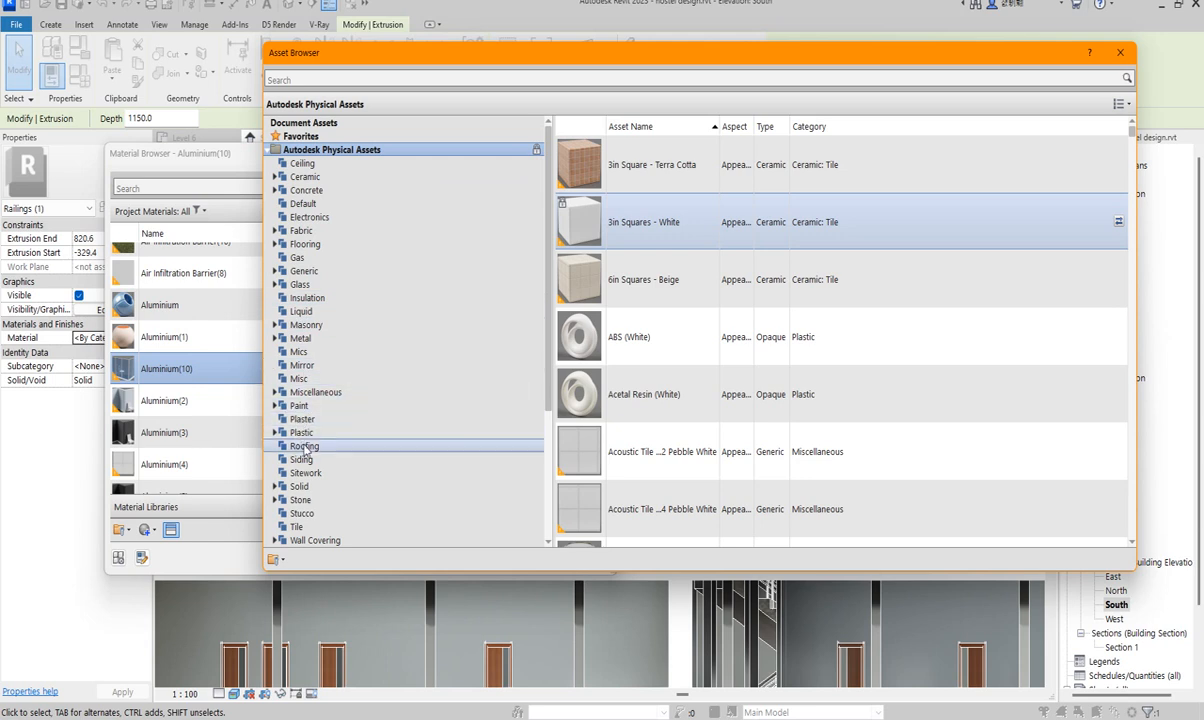
{"action": "left_click", "coordinate": [304, 339]}
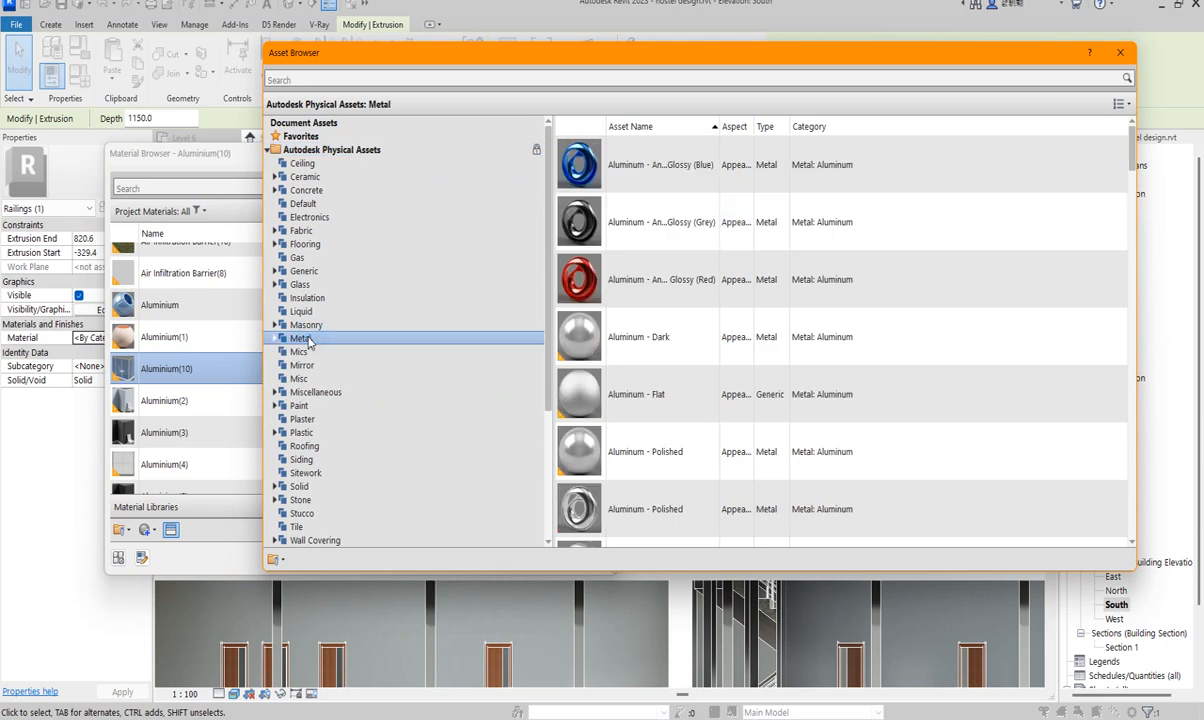
{"action": "scroll", "coordinate": [660, 340], "scroll_direction": "down", "scroll_amount": 5}
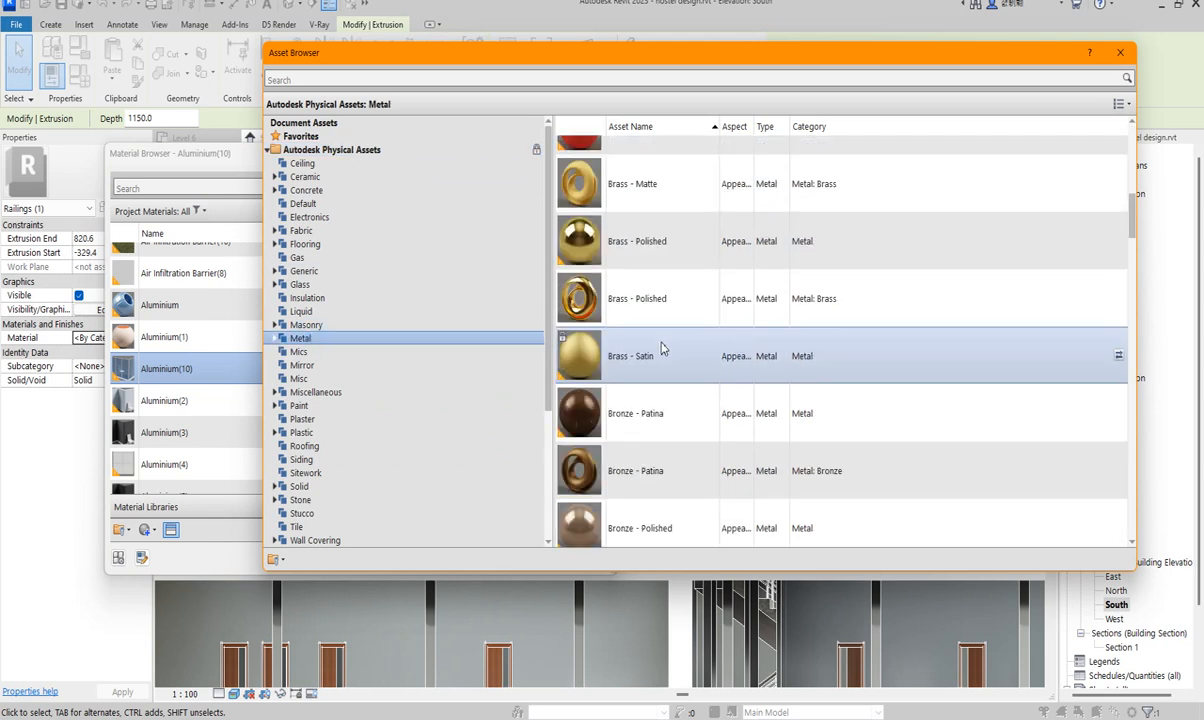
{"action": "scroll", "coordinate": [637, 250], "scroll_direction": "up", "scroll_amount": 3}
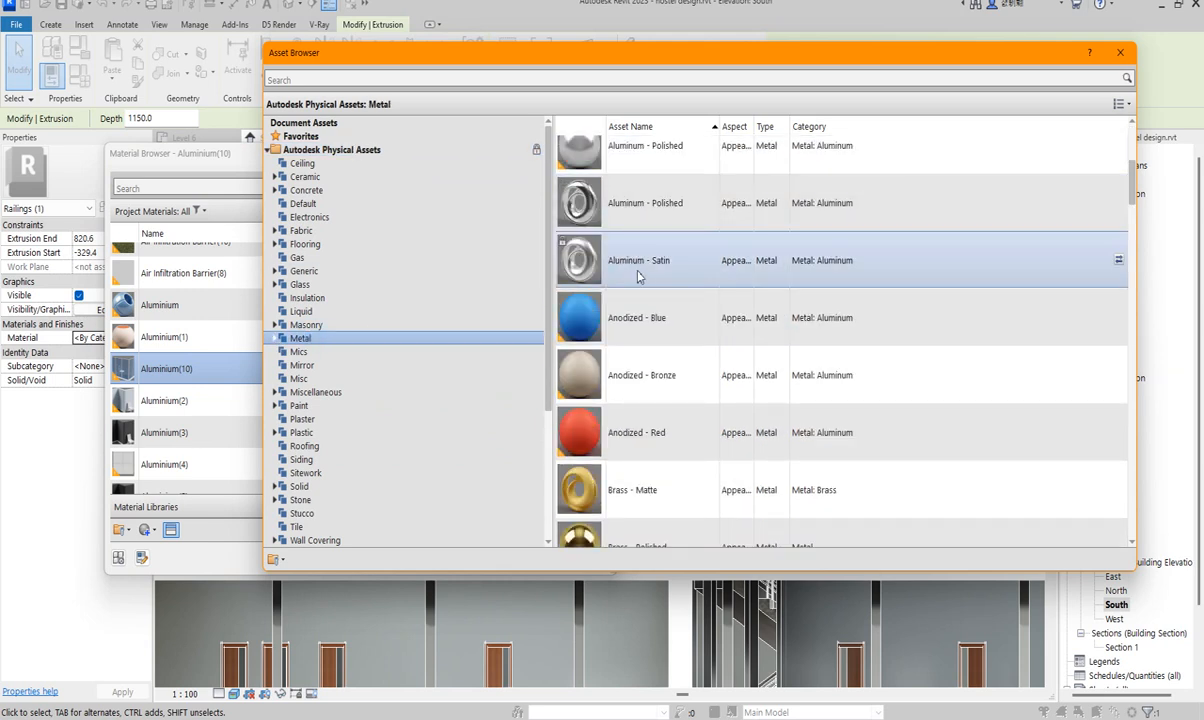
{"action": "scroll", "coordinate": [638, 268], "scroll_direction": "down", "scroll_amount": 3}
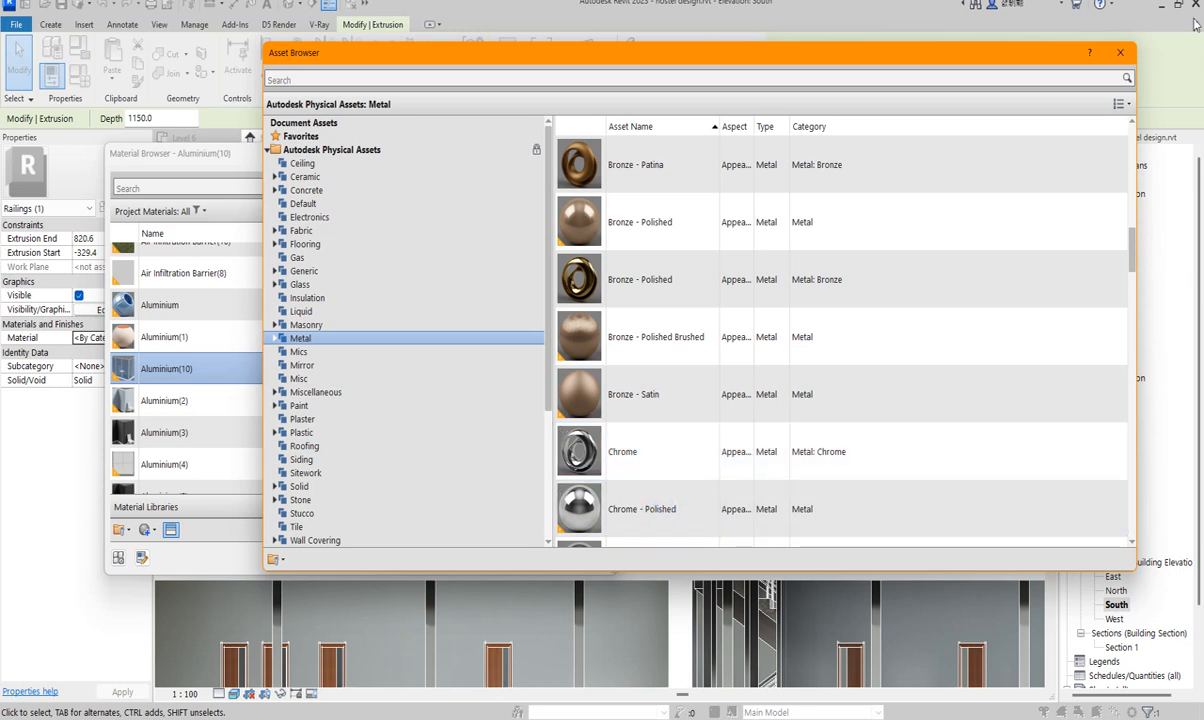
{"action": "left_click", "coordinate": [1120, 52]}
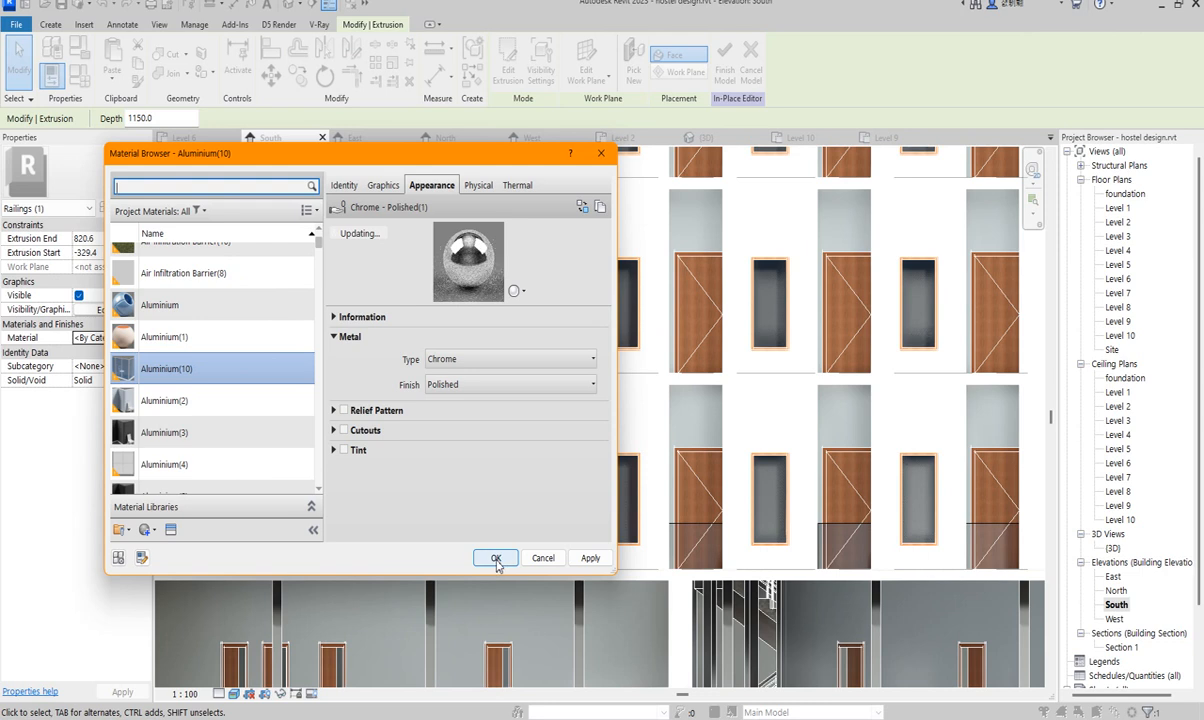
{"action": "left_click", "coordinate": [496, 559]}
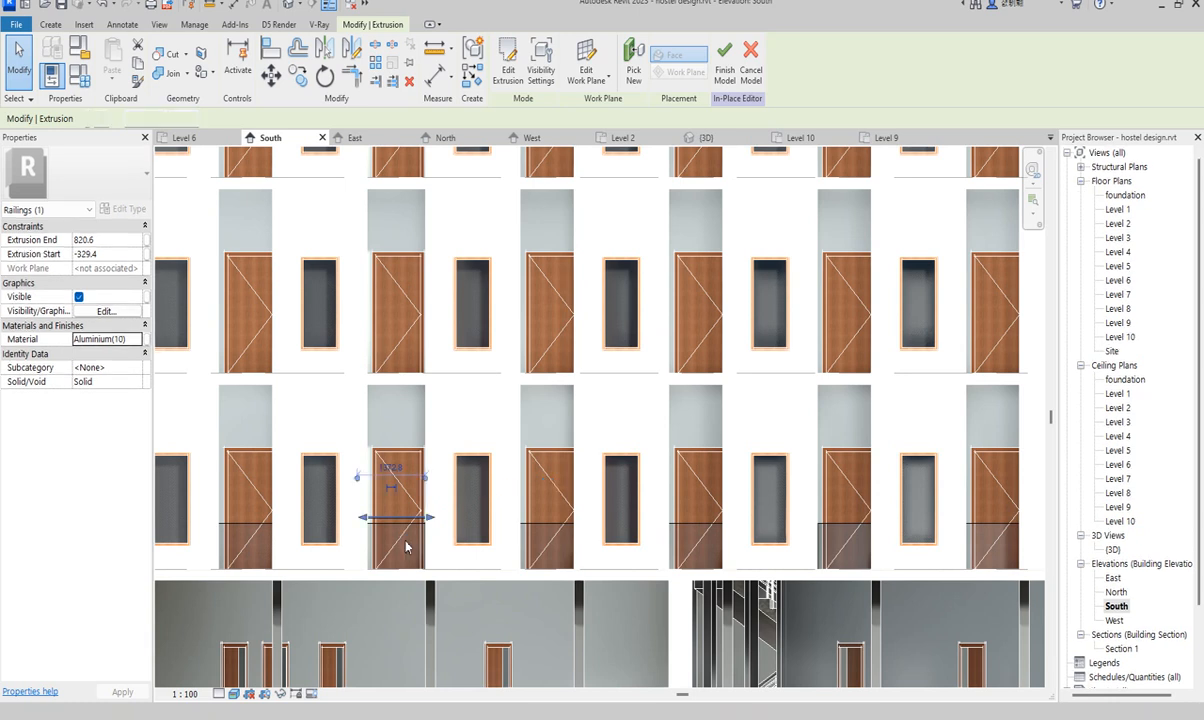
- Switch to the Level 2 floor plan
{"action": "scroll", "coordinate": [483, 540], "scroll_direction": "down", "scroll_amount": 2}
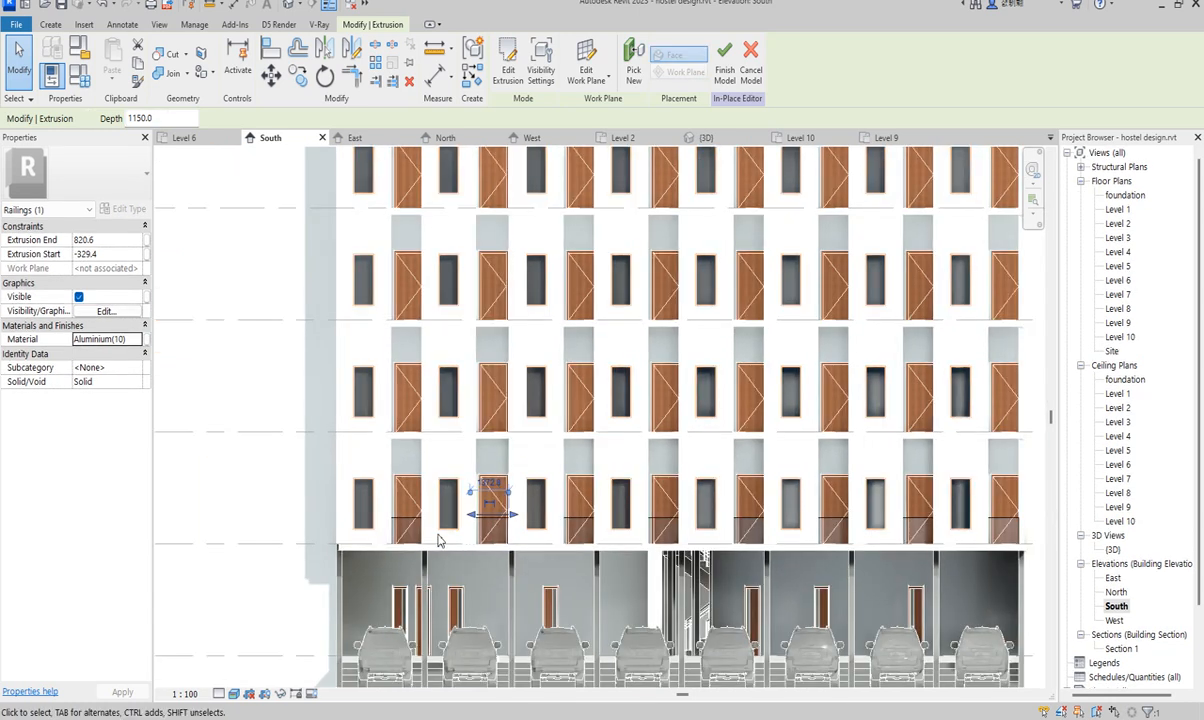
{"action": "scroll", "coordinate": [440, 540], "scroll_direction": "up", "scroll_amount": 1}
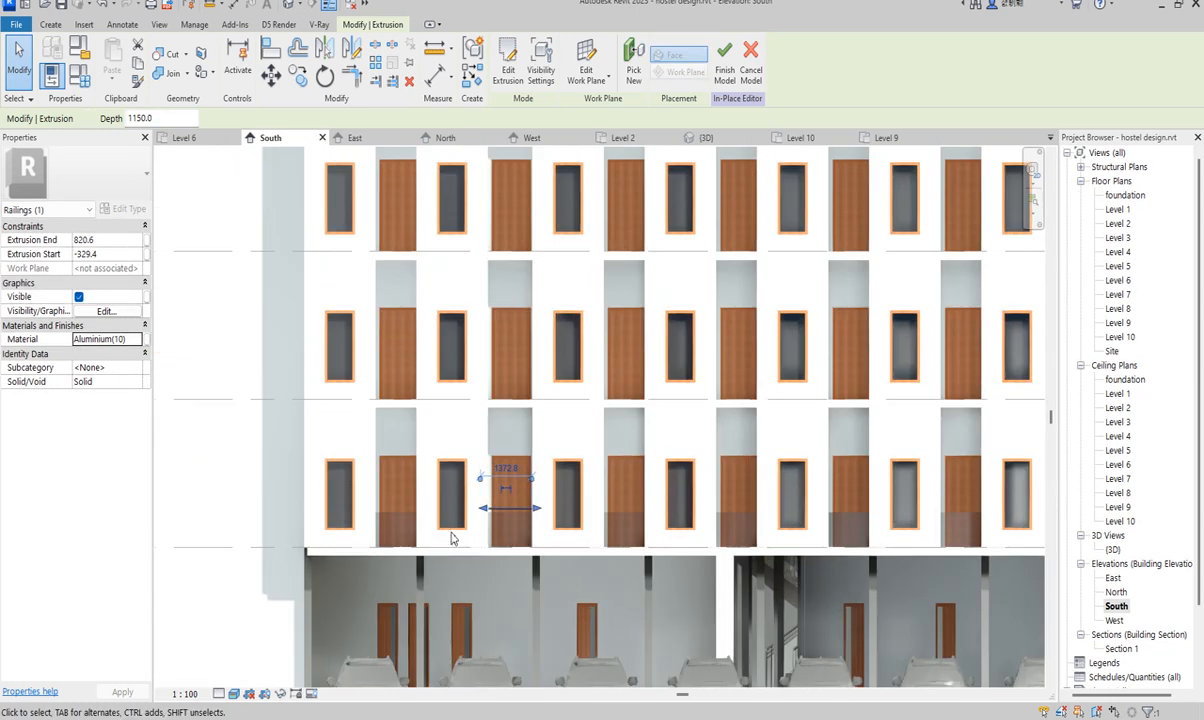
{"action": "double_click", "coordinate": [1118, 210]}
{"action": "scroll", "coordinate": [677, 565], "scroll_direction": "up", "scroll_amount": 1}
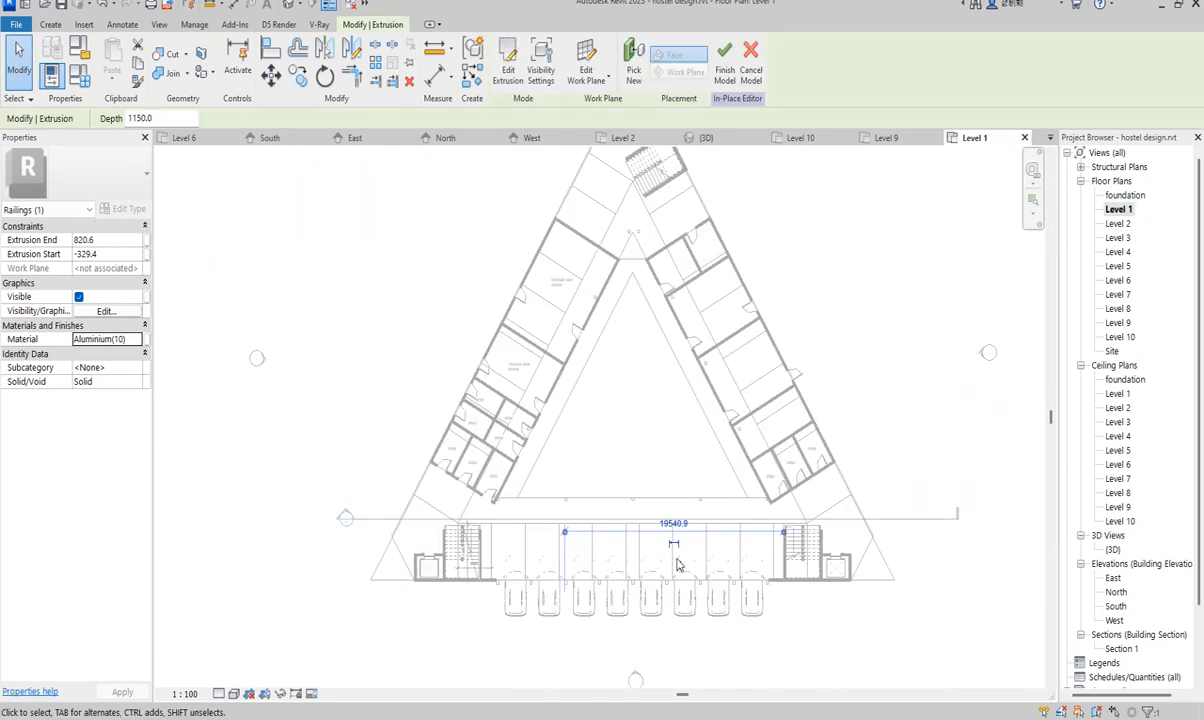
{"action": "double_click", "coordinate": [1118, 224]}
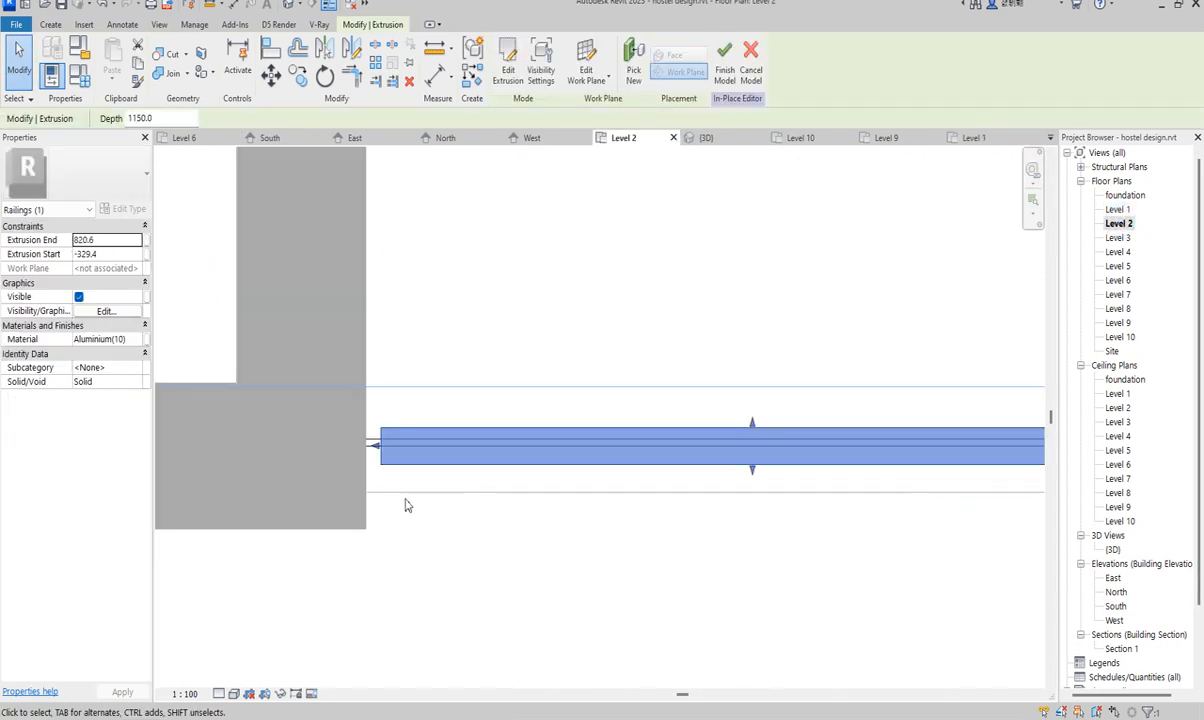
- Drag the rail's left and right ends to the walls, spanning -352.3 to 830.8
{"action": "scroll", "coordinate": [405, 505], "scroll_direction": "down", "scroll_amount": 2}
{"action": "scroll", "coordinate": [426, 457], "scroll_direction": "up", "scroll_amount": 2}
{"action": "left_click_drag", "start_coordinate": [418, 455], "coordinate": [410, 451]}
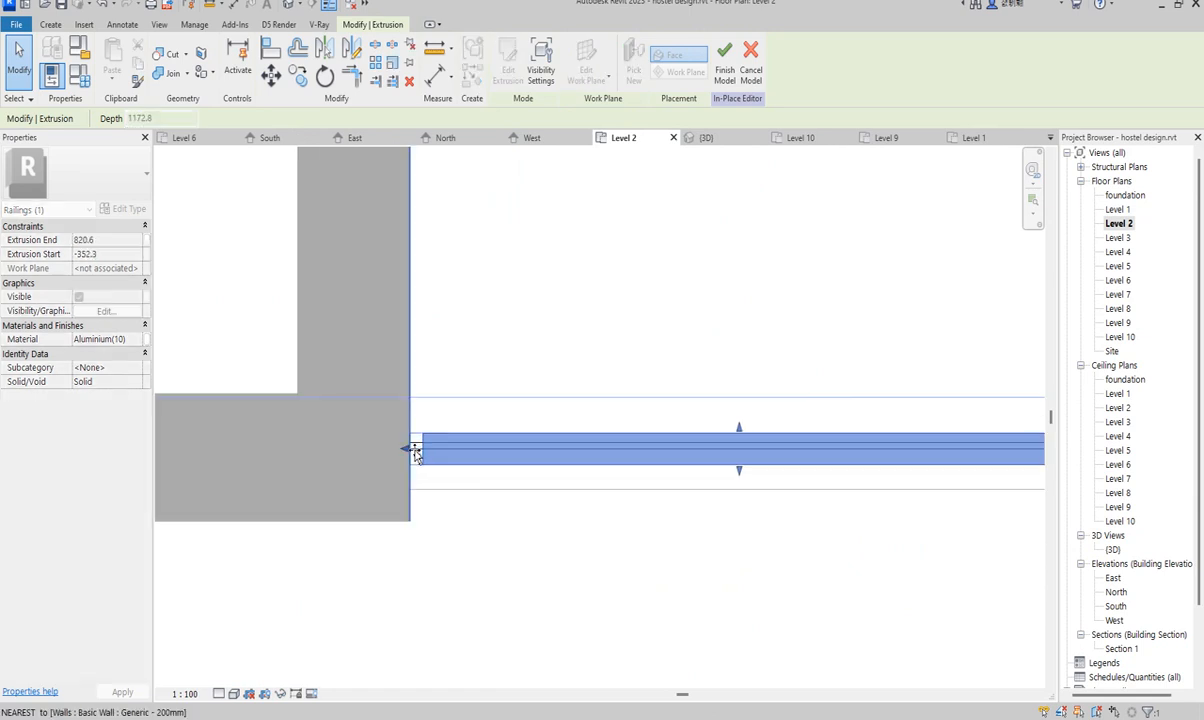
{"action": "scroll", "coordinate": [195, 528], "scroll_direction": "down", "scroll_amount": 2}
{"action": "left_click_drag", "start_coordinate": [713, 489], "coordinate": [713, 484]}
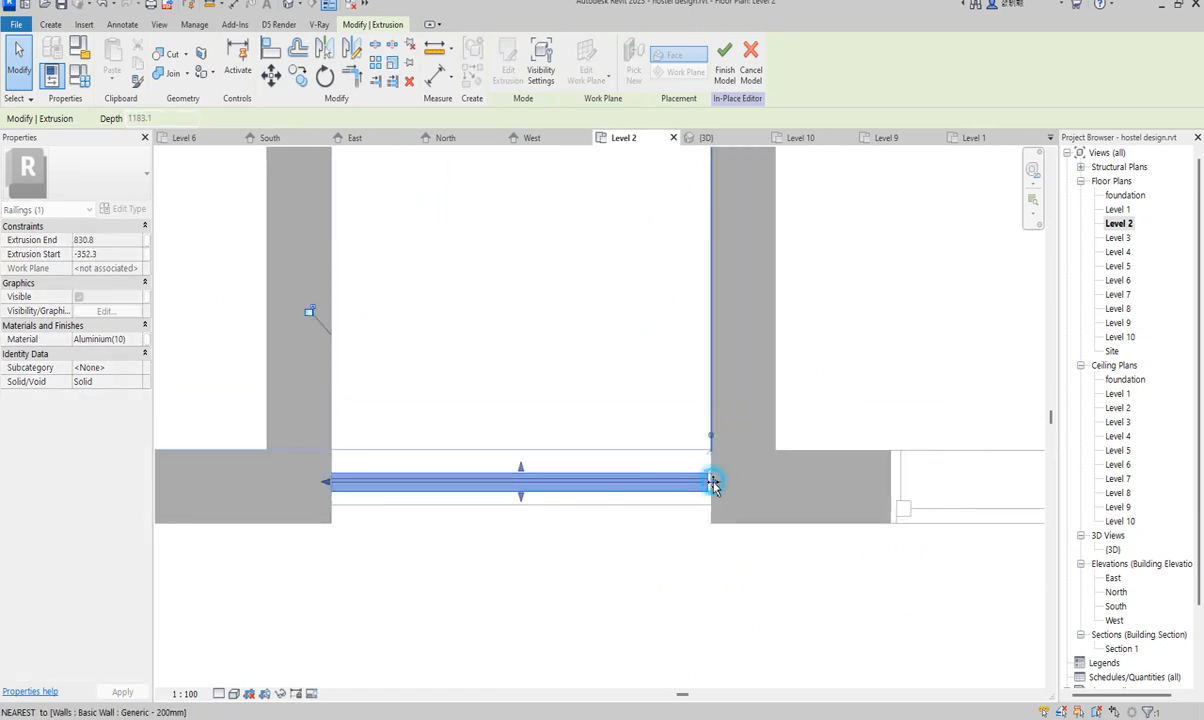
{"action": "scroll", "coordinate": [716, 485], "scroll_direction": "down", "scroll_amount": 3}
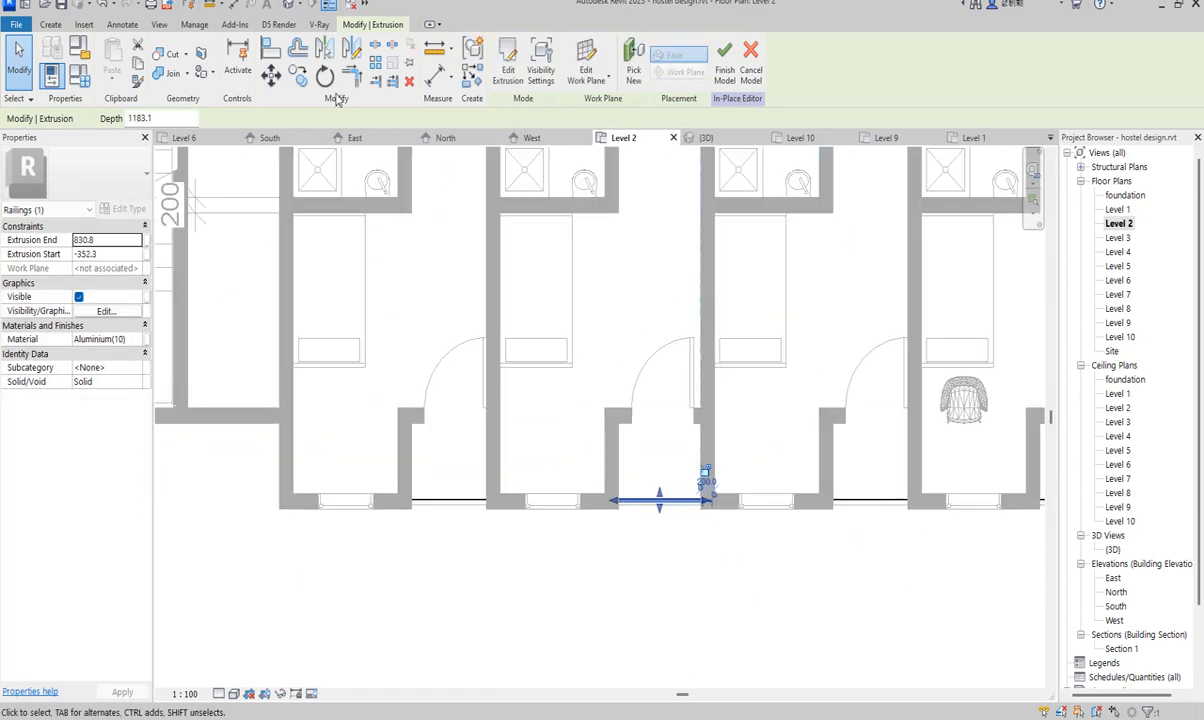
- Copy the chrome rail from the wall-end base point to the left room's window
{"action": "left_click", "coordinate": [297, 76]}
{"action": "left_click", "coordinate": [704, 500]}
{"action": "left_click", "coordinate": [700, 425]}
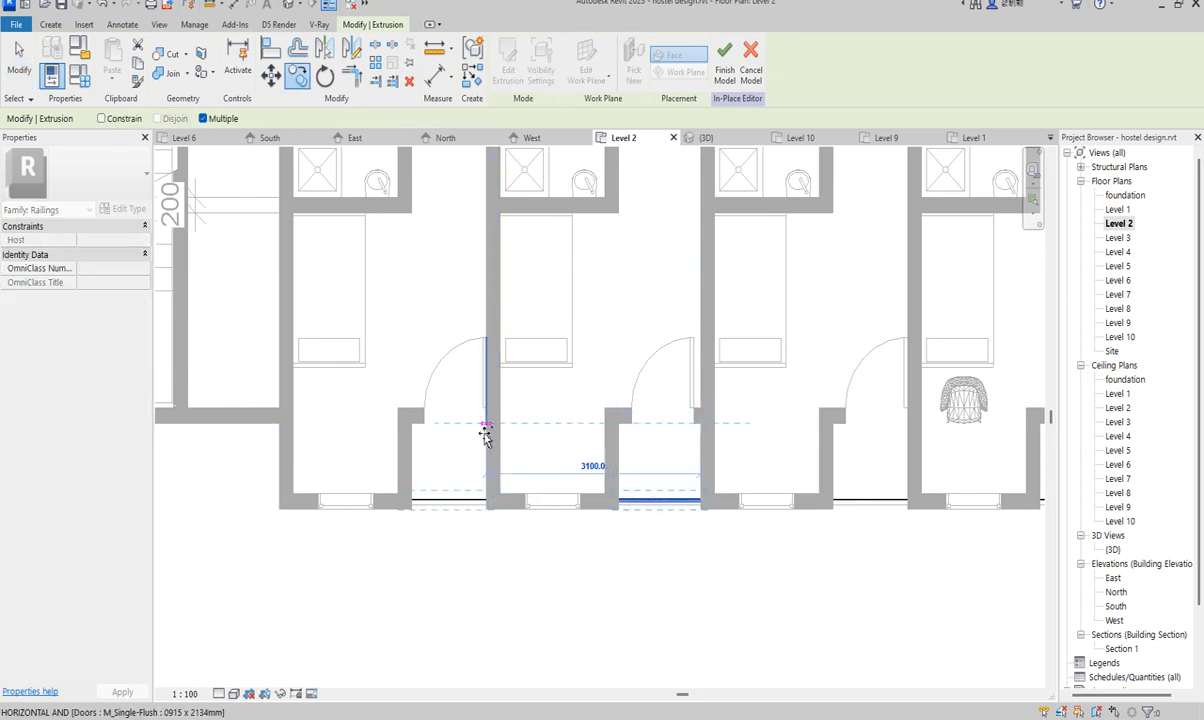
{"action": "left_click", "coordinate": [485, 427]}
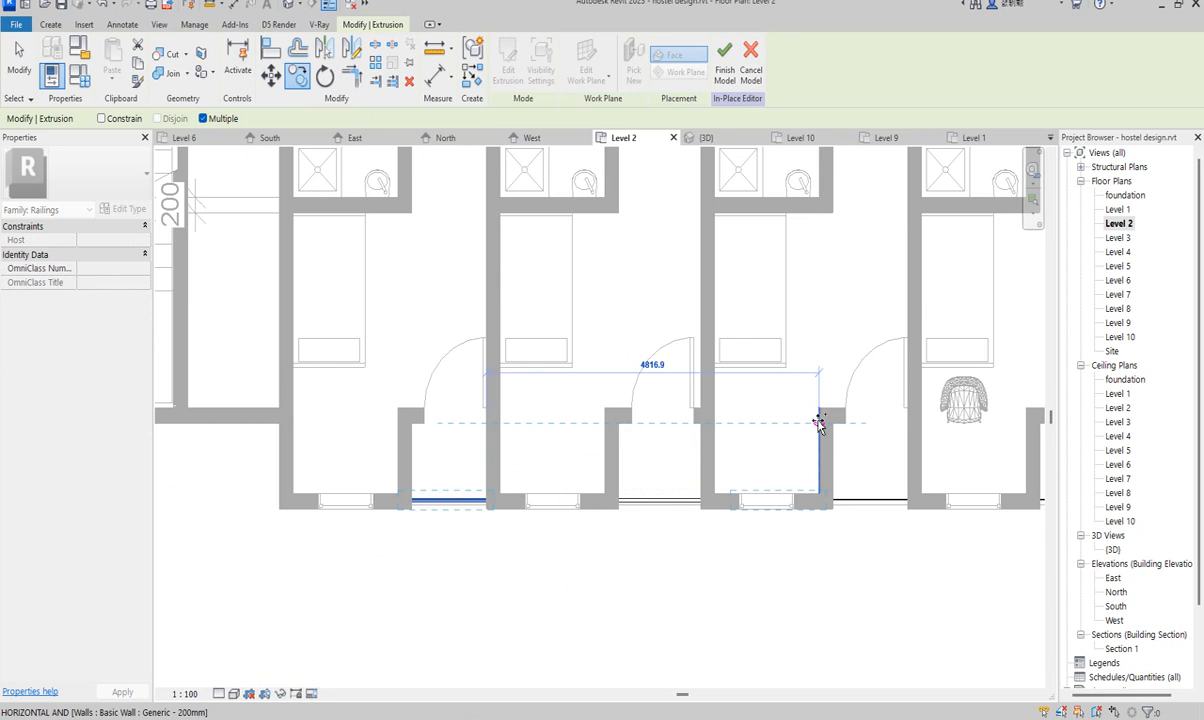
- Place further rail copies at the next rooms' windows along the south wall
{"action": "scroll", "coordinate": [680, 437], "scroll_direction": "down", "scroll_amount": 3}
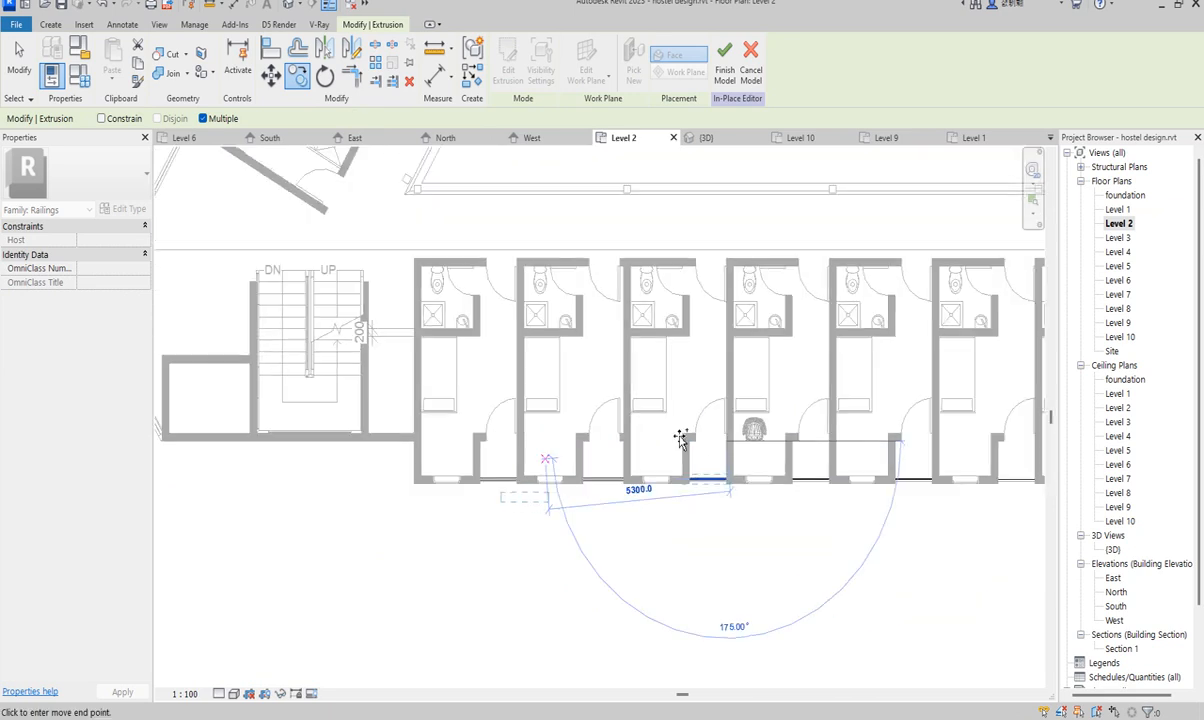
{"action": "scroll", "coordinate": [836, 442], "scroll_direction": "up", "scroll_amount": 2}
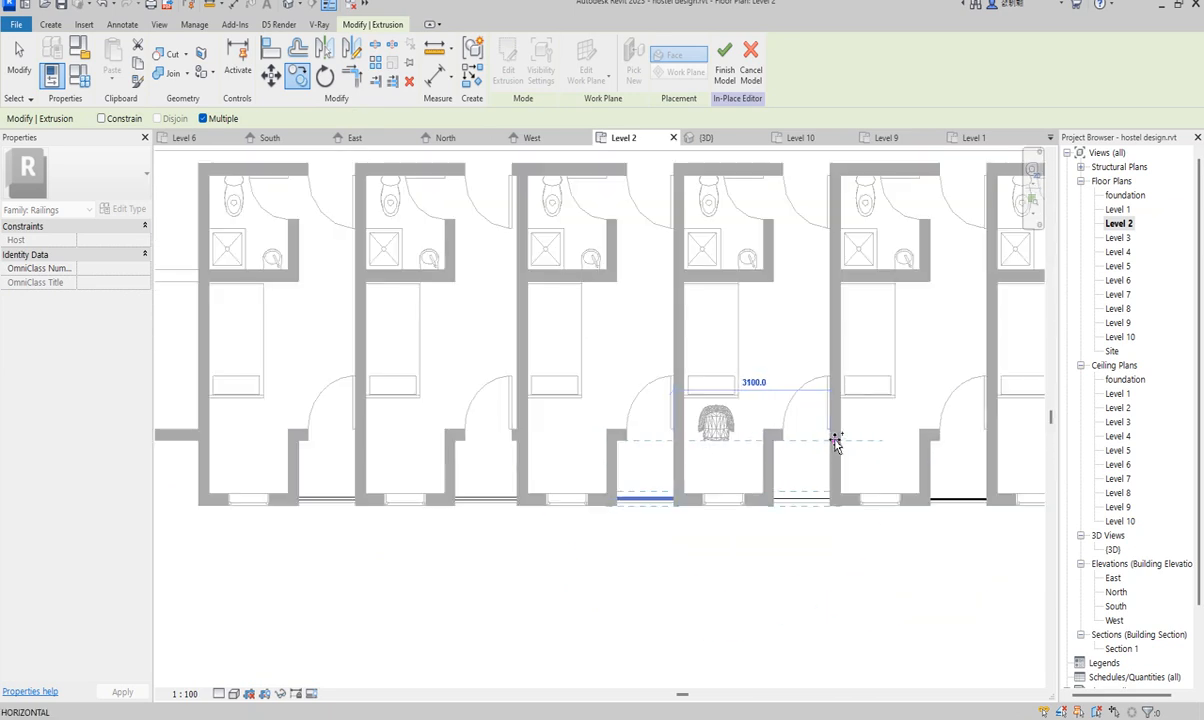
{"action": "scroll", "coordinate": [836, 444], "scroll_direction": "down", "scroll_amount": 3}
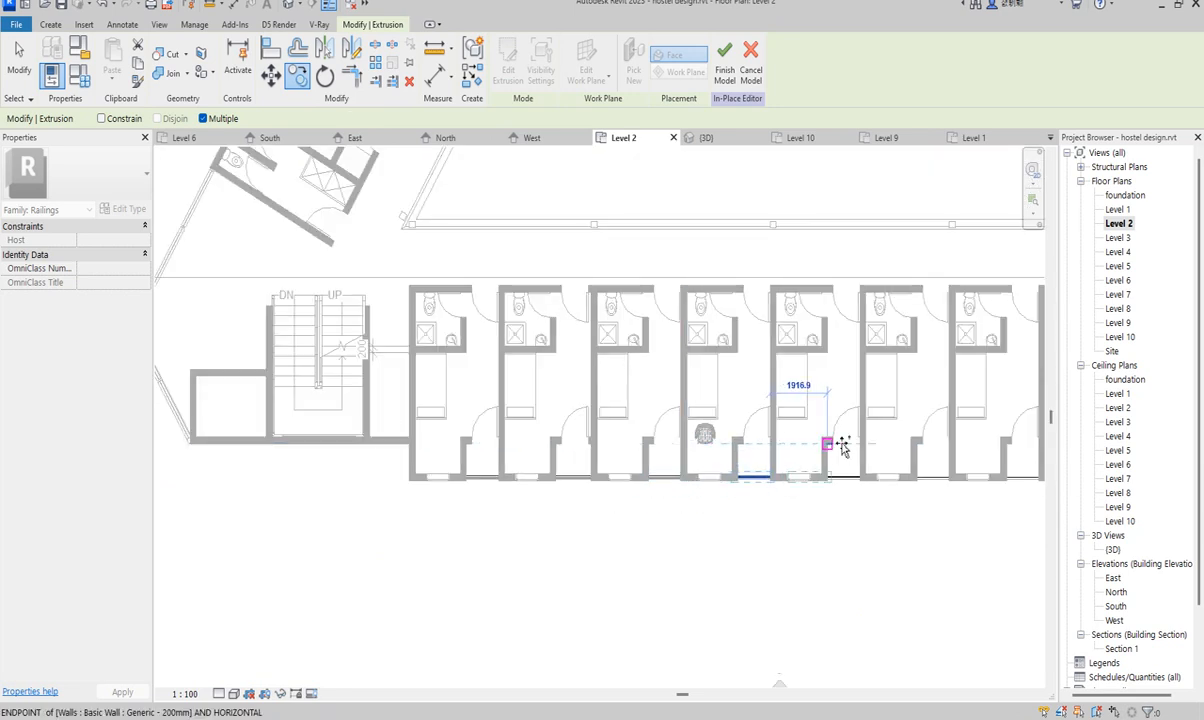
{"action": "scroll", "coordinate": [868, 450], "scroll_direction": "up", "scroll_amount": 3}
{"action": "scroll", "coordinate": [855, 451], "scroll_direction": "down", "scroll_amount": 3}
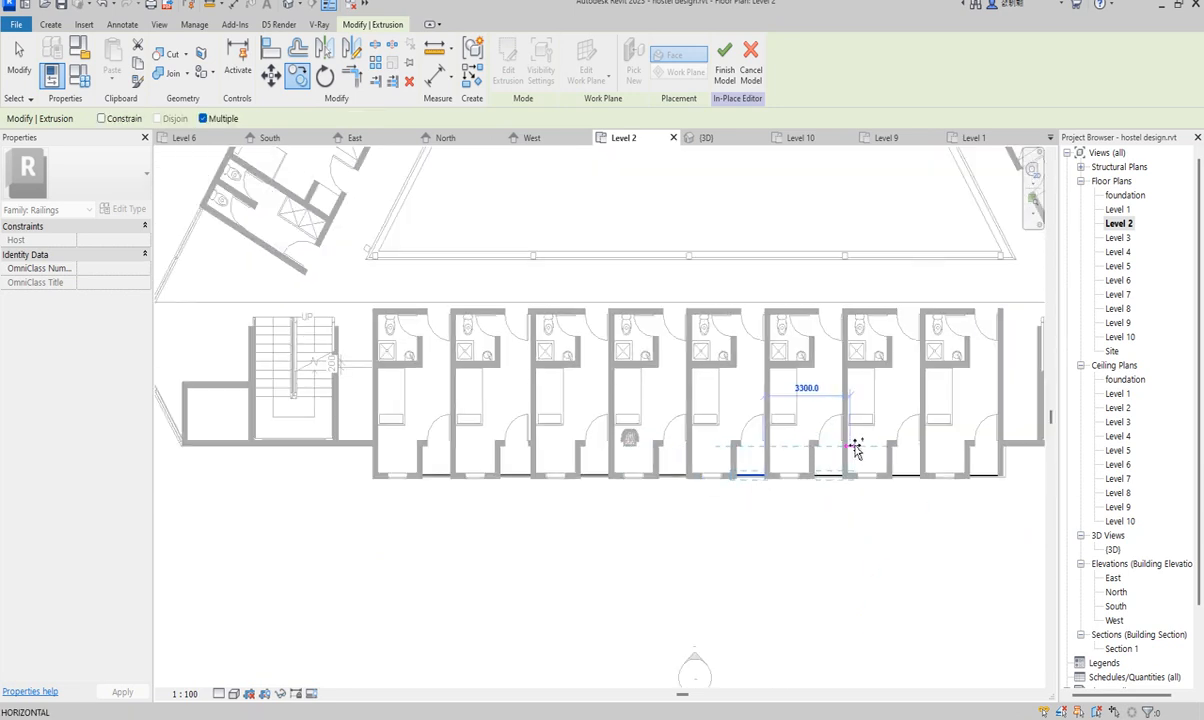
{"action": "scroll", "coordinate": [855, 449], "scroll_direction": "up", "scroll_amount": 3}
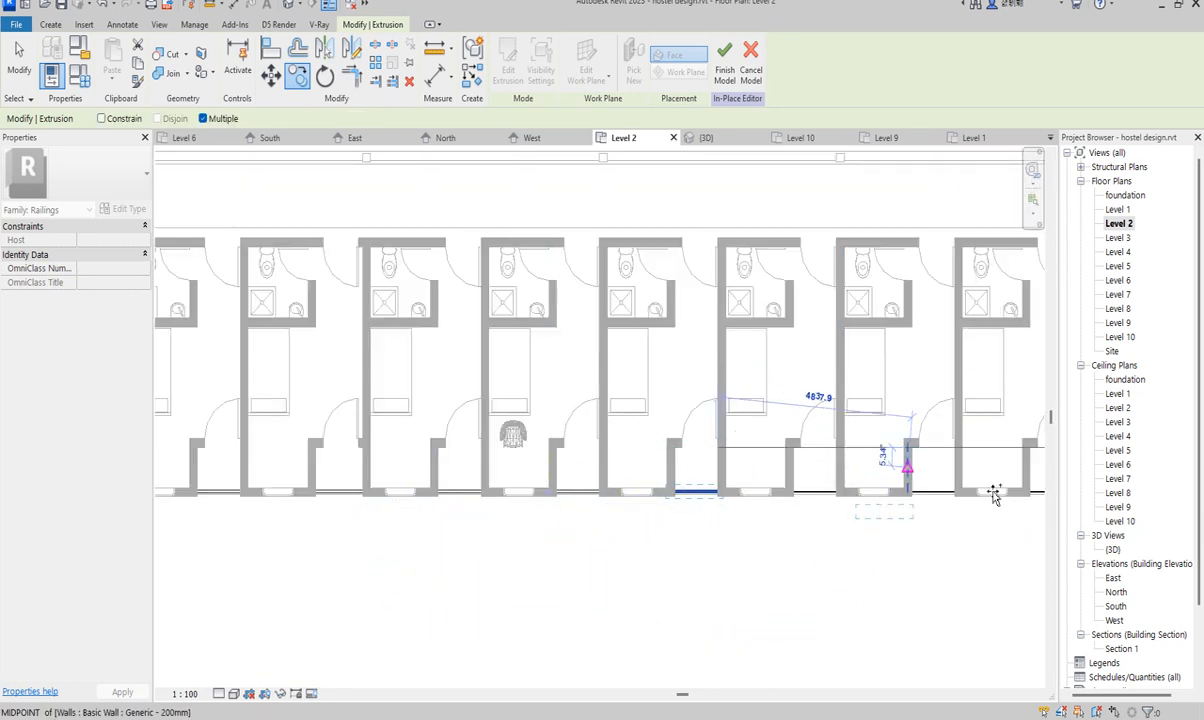
{"action": "scroll", "coordinate": [960, 498], "scroll_direction": "up", "scroll_amount": 2}
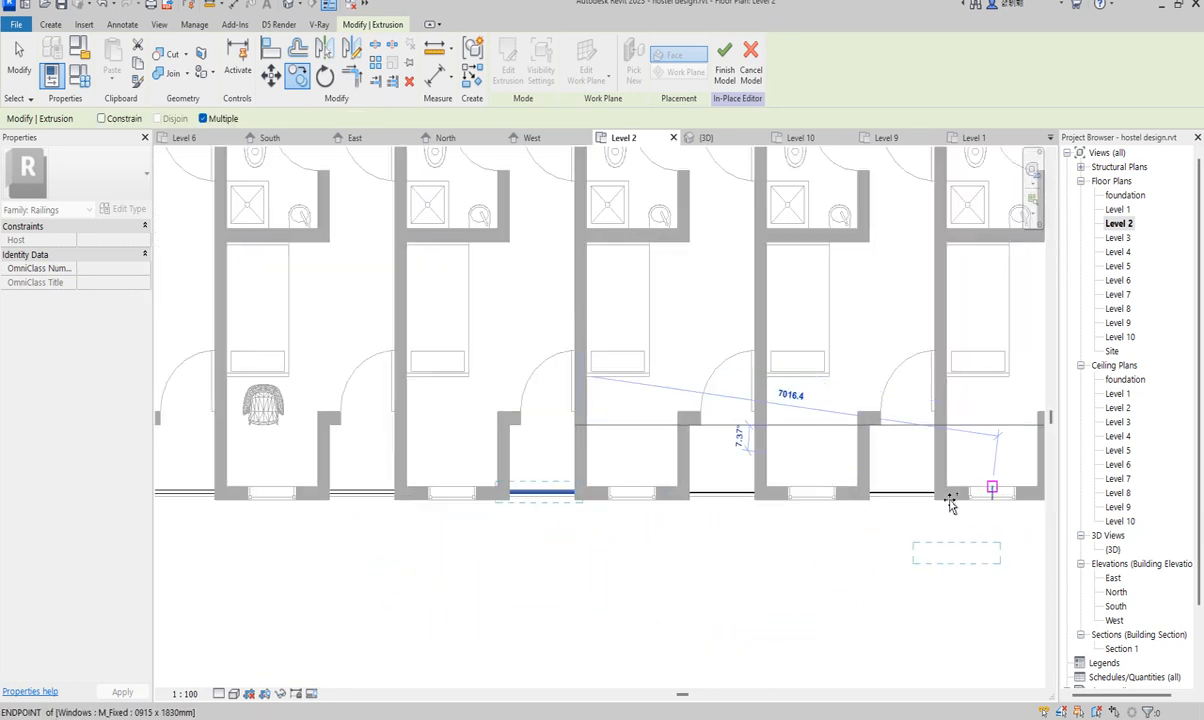
{"action": "left_click", "coordinate": [758, 427]}
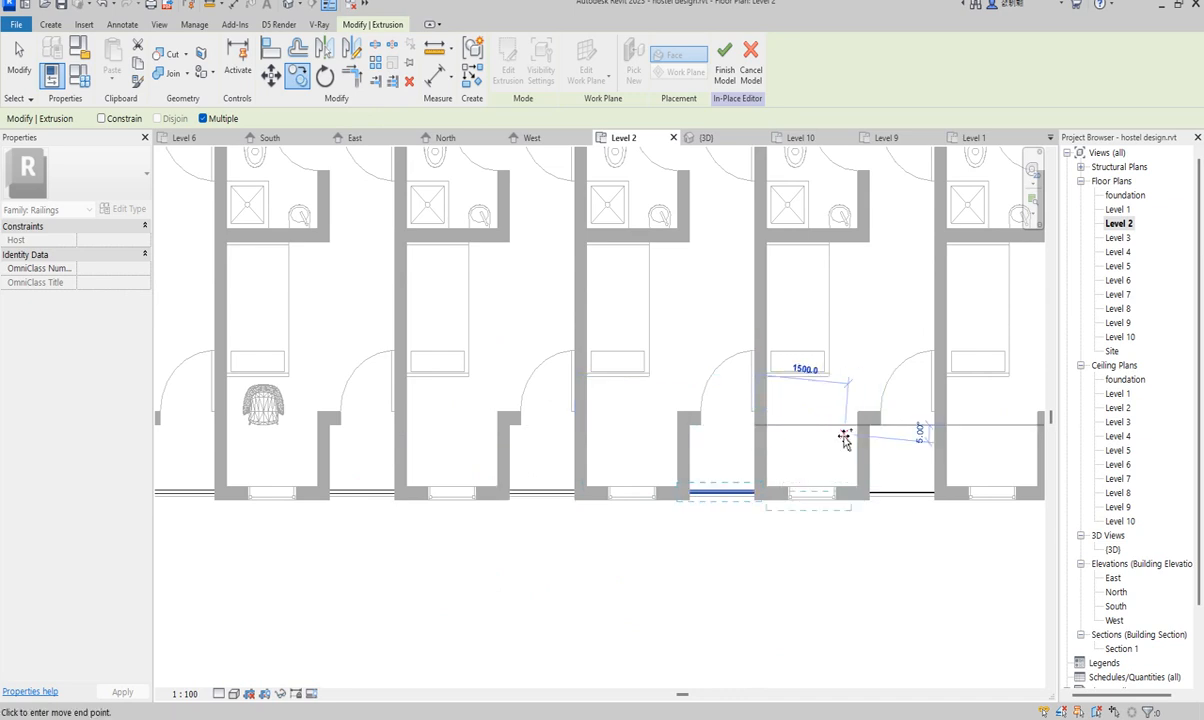
{"action": "left_click", "coordinate": [937, 429]}
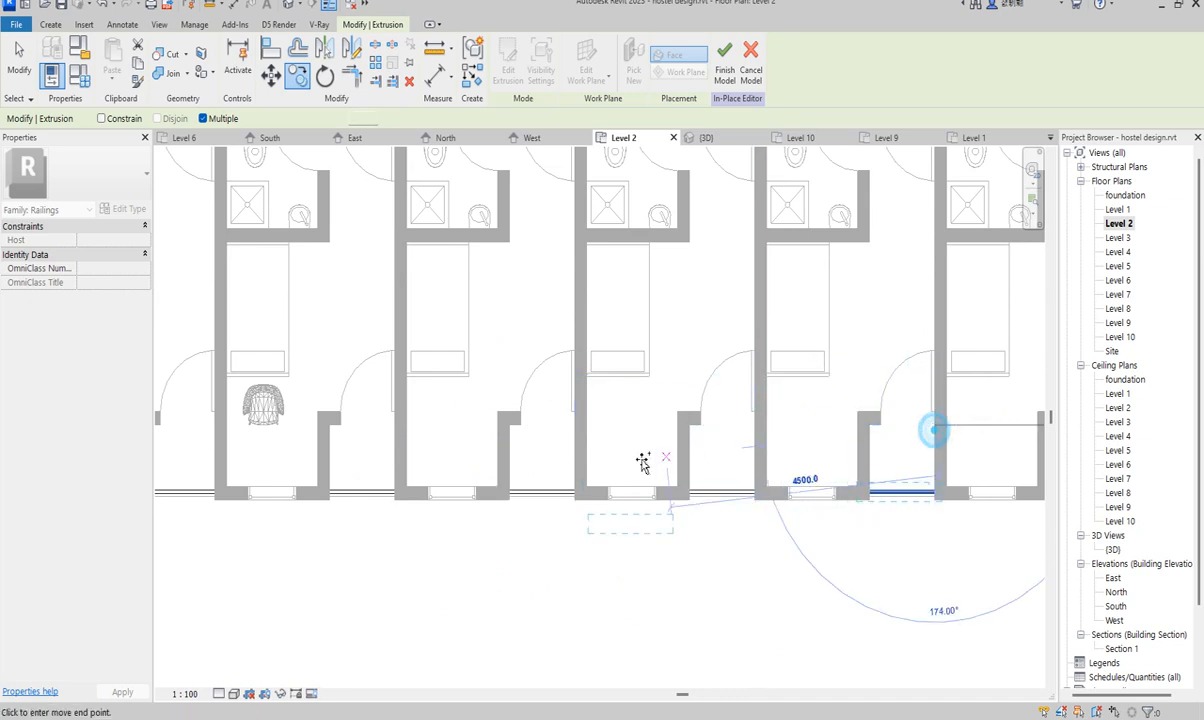
{"action": "scroll", "coordinate": [638, 460], "scroll_direction": "down", "scroll_amount": 2}
{"action": "scroll", "coordinate": [879, 446], "scroll_direction": "up", "scroll_amount": 3}
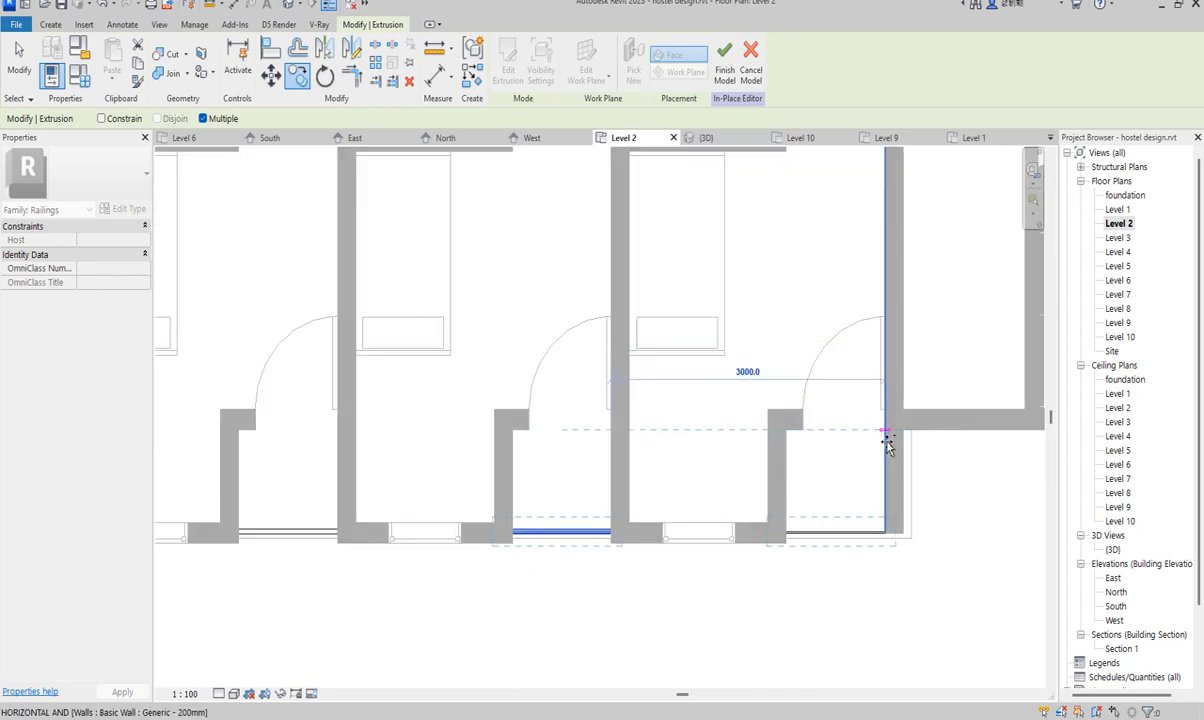
{"action": "scroll", "coordinate": [887, 444], "scroll_direction": "down", "scroll_amount": 3}
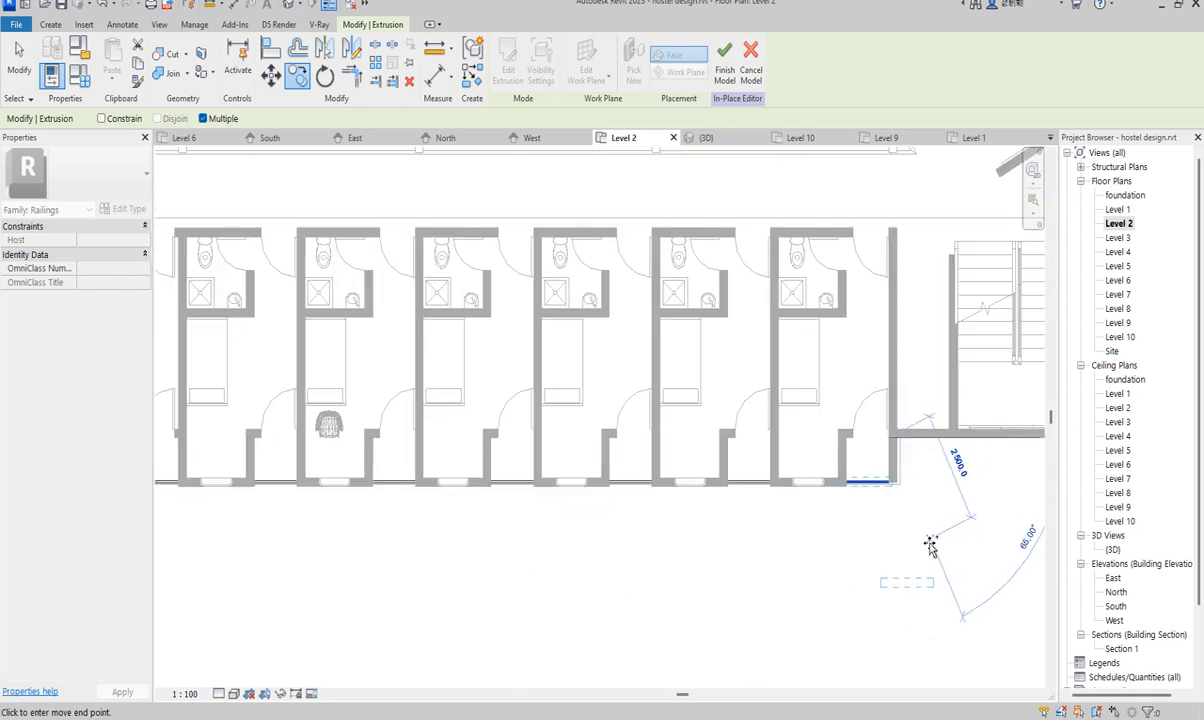
{"action": "key", "text": "Escape"}
{"action": "scroll", "coordinate": [850, 540], "scroll_direction": "down", "scroll_amount": 2}
{"action": "scroll", "coordinate": [360, 528], "scroll_direction": "up", "scroll_amount": 1}
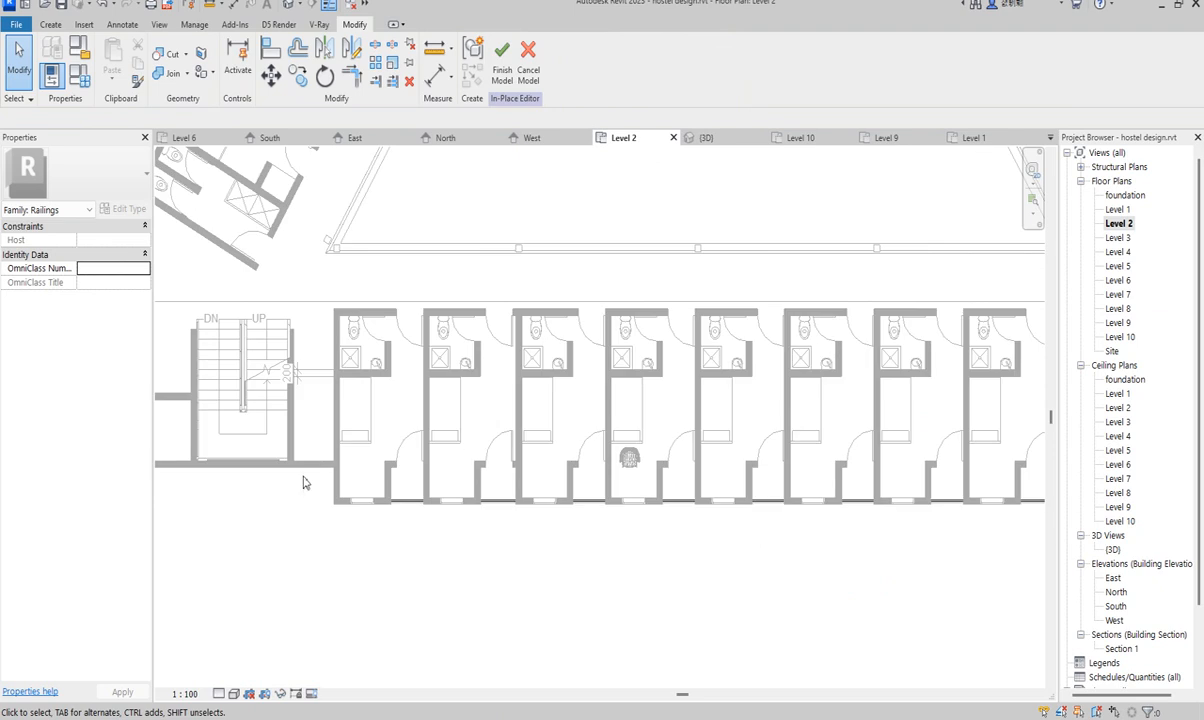
- Window-select the nine Level 2 railings and switch to the South elevation
{"action": "left_click_drag", "start_coordinate": [304, 476], "coordinate": [782, 583]}
{"action": "scroll", "coordinate": [510, 520], "scroll_direction": "down", "scroll_amount": 3}
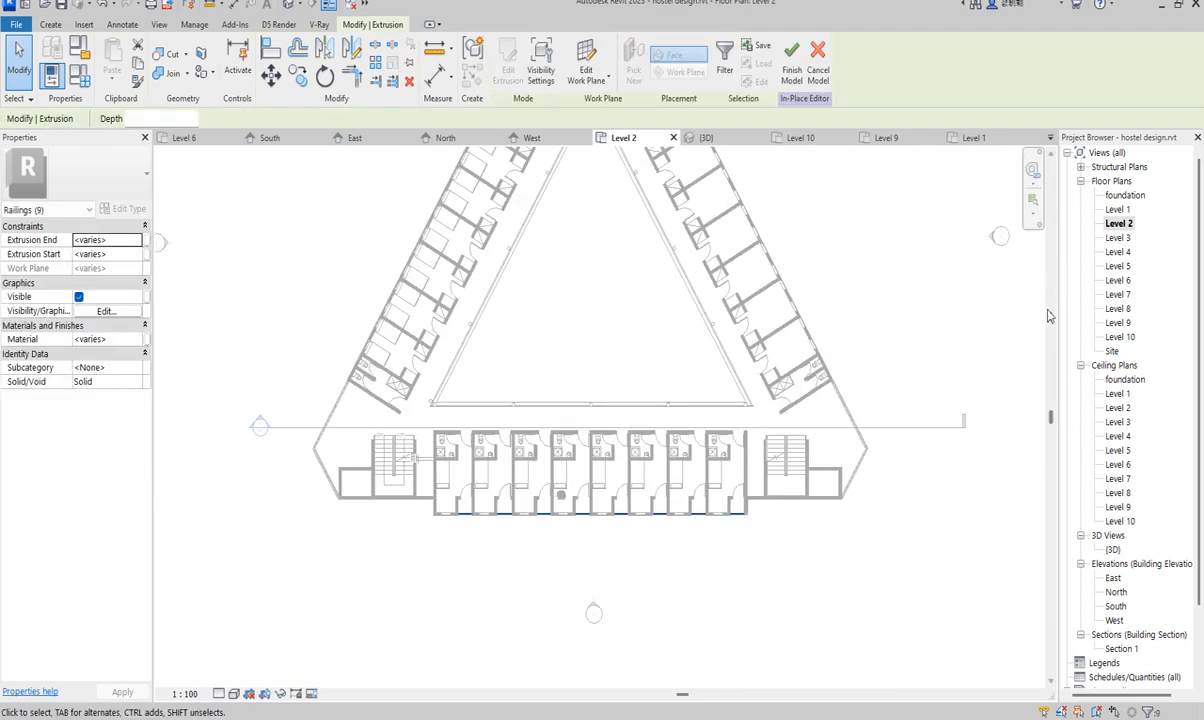
{"action": "double_click", "coordinate": [1118, 606]}
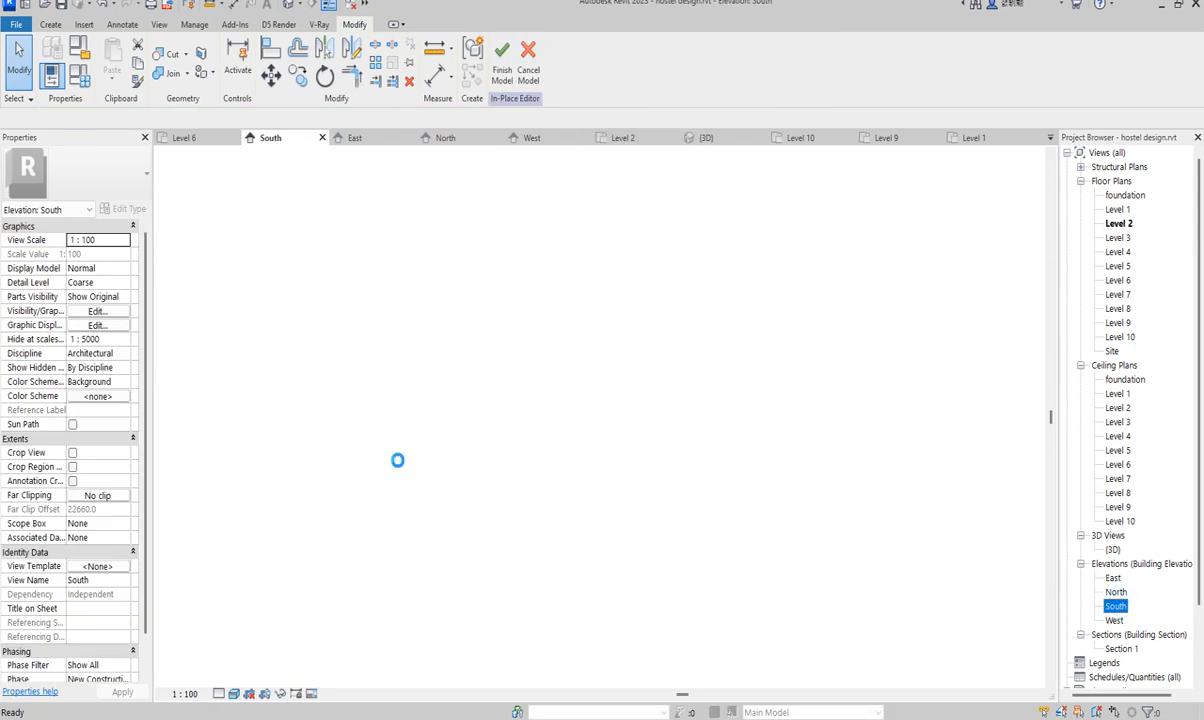
{"action": "scroll", "coordinate": [397, 465], "scroll_direction": "down", "scroll_amount": 3}
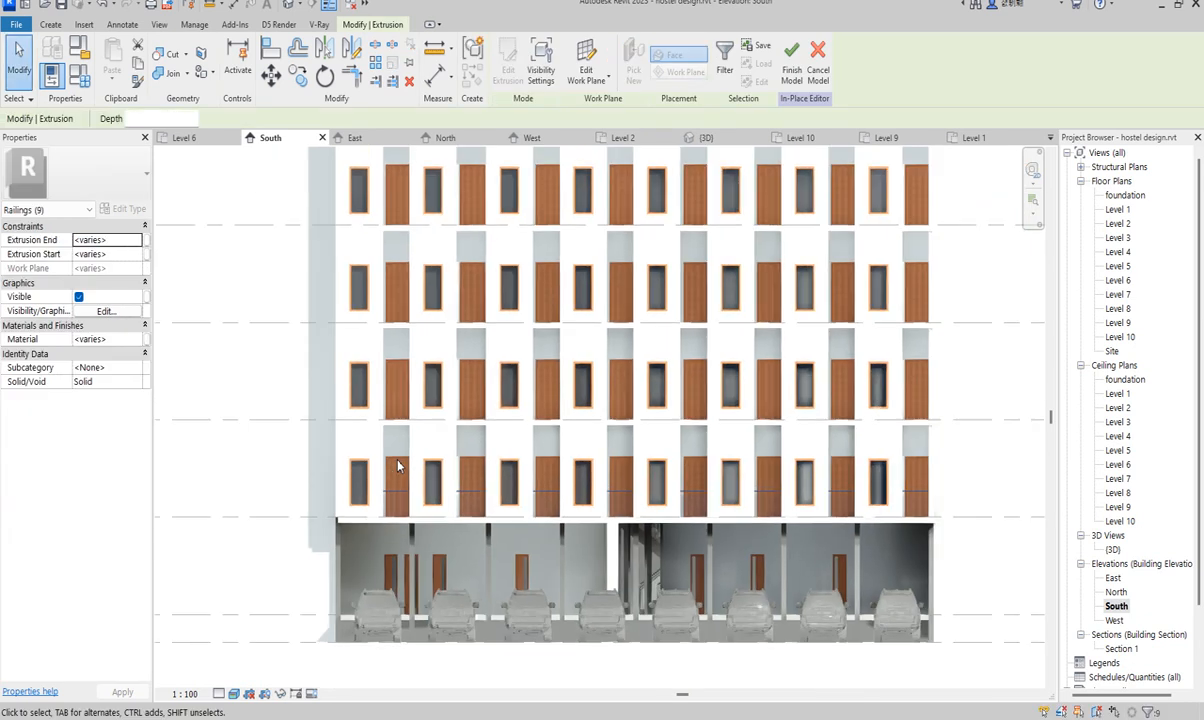
{"action": "scroll", "coordinate": [481, 562], "scroll_direction": "down", "scroll_amount": 3}
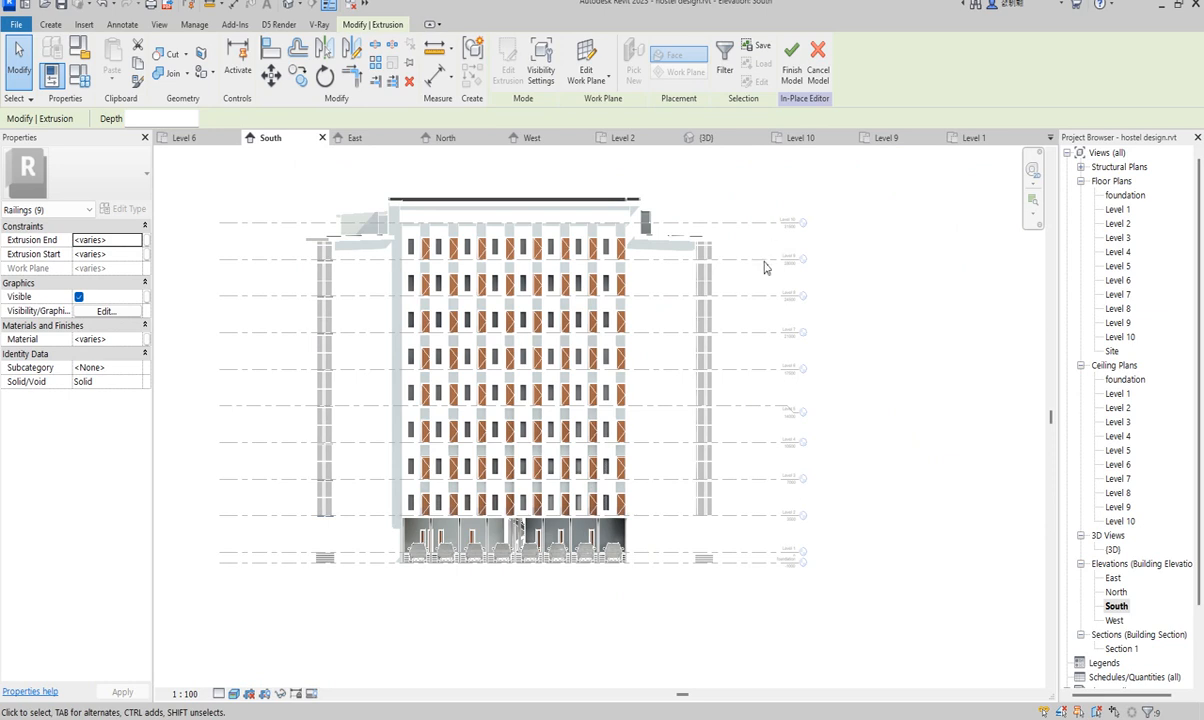
- Copy the selected railings and paste them aligned to Levels 3 through 9
{"action": "left_click", "coordinate": [139, 63]}
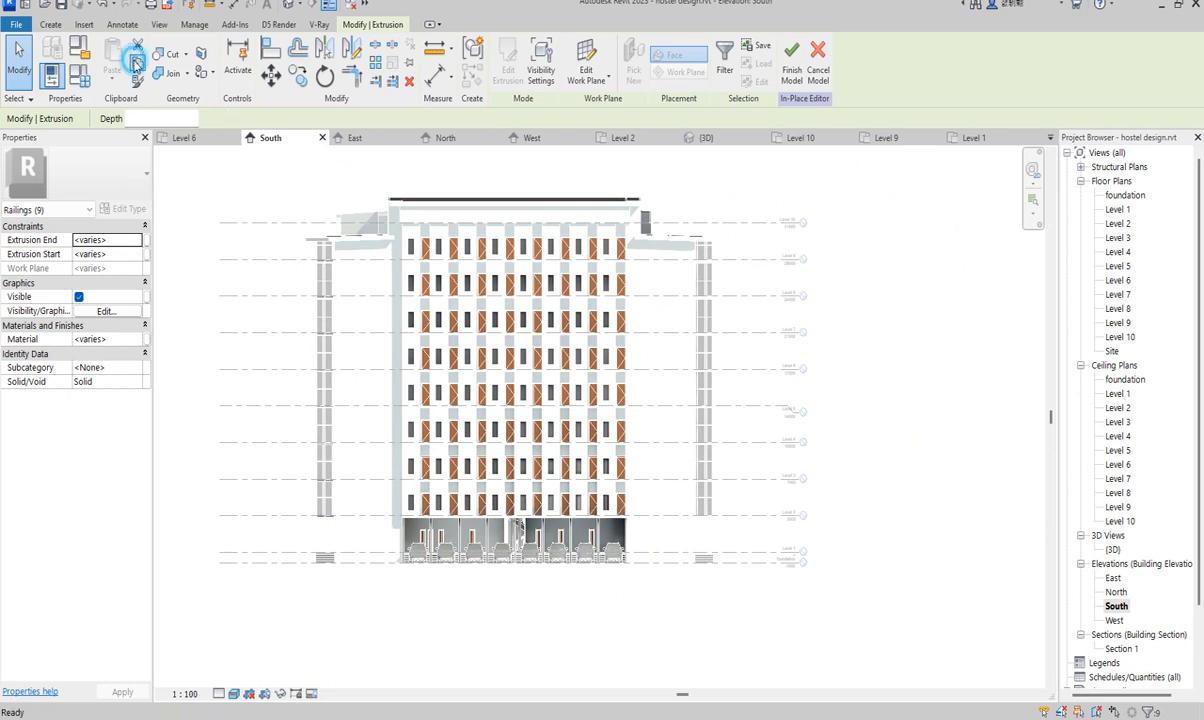
{"action": "left_click", "coordinate": [112, 80]}
{"action": "left_click", "coordinate": [170, 138]}
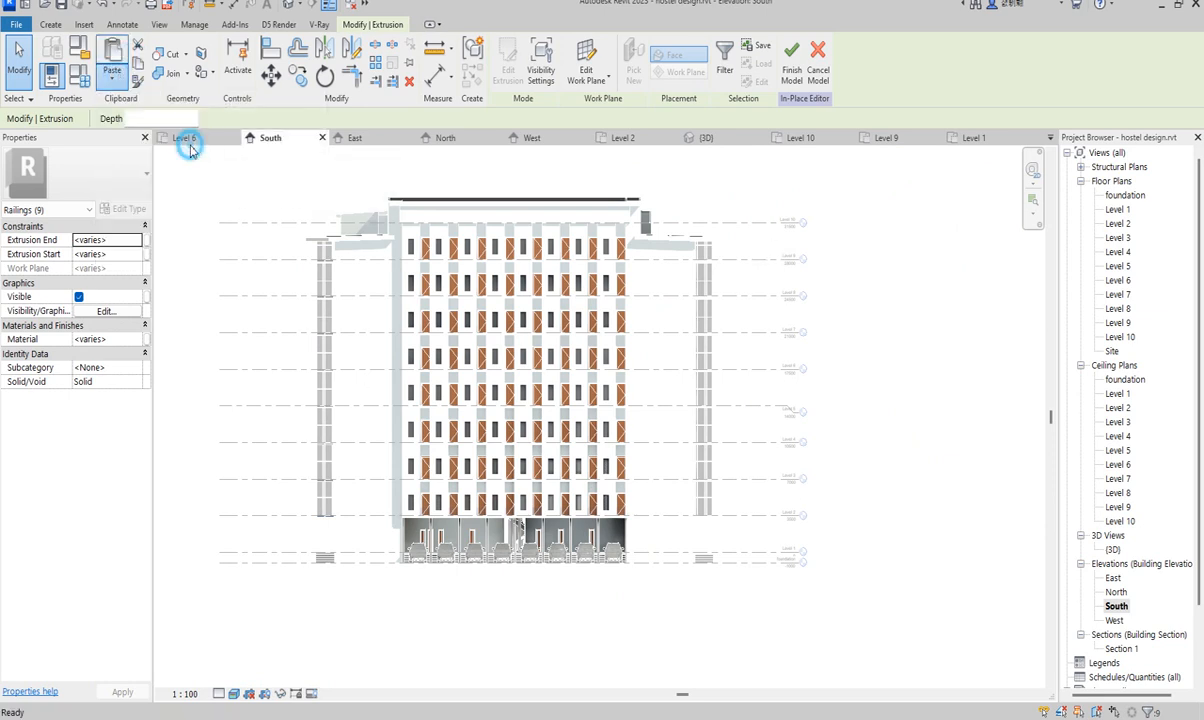
{"action": "left_click", "coordinate": [527, 291]}
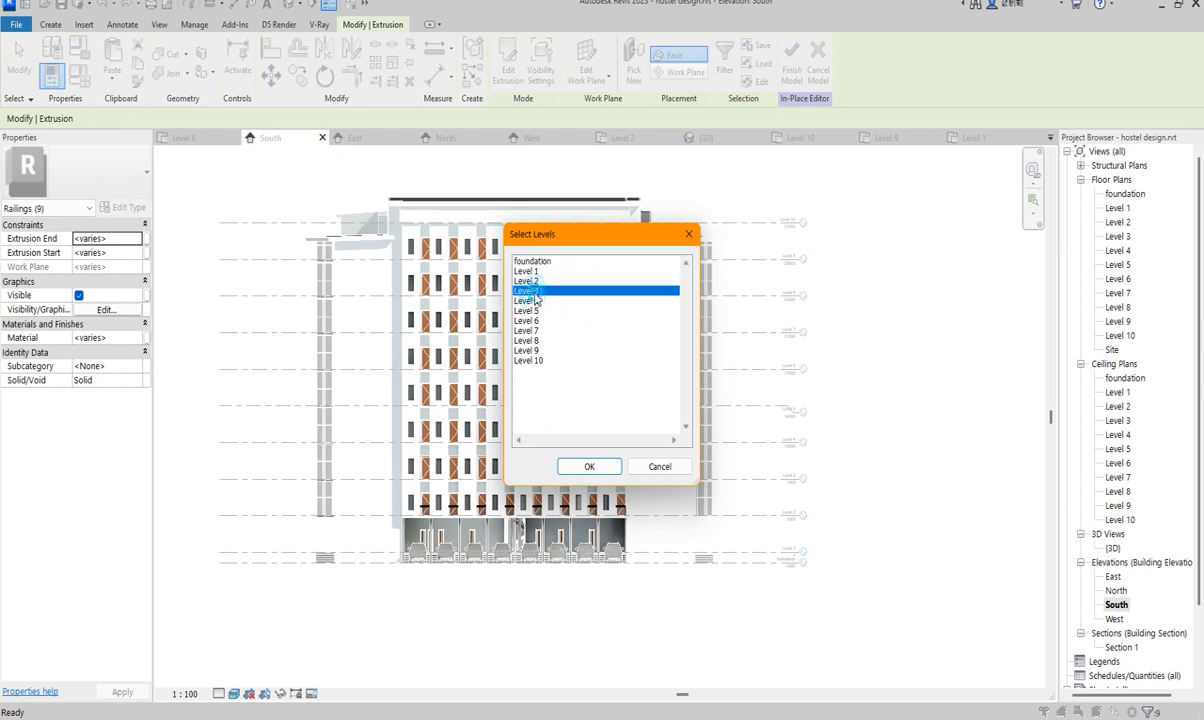
{"action": "left_click", "coordinate": [530, 351], "text": "shift"}
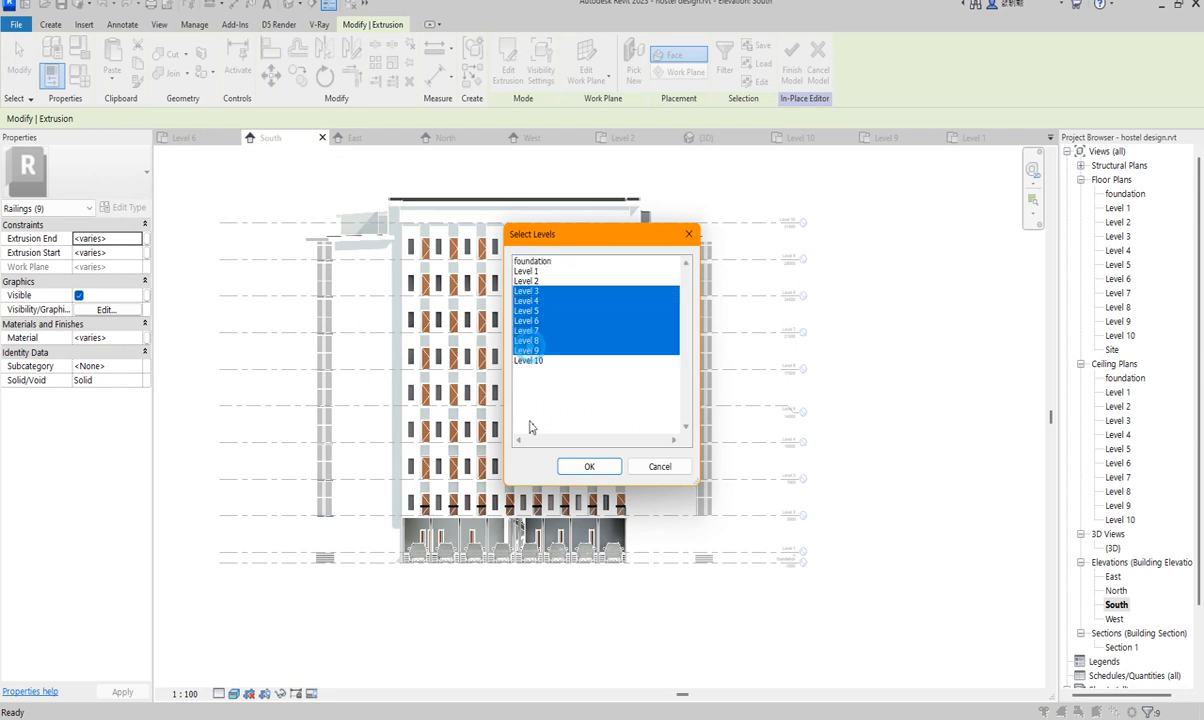
{"action": "left_click", "coordinate": [589, 464]}
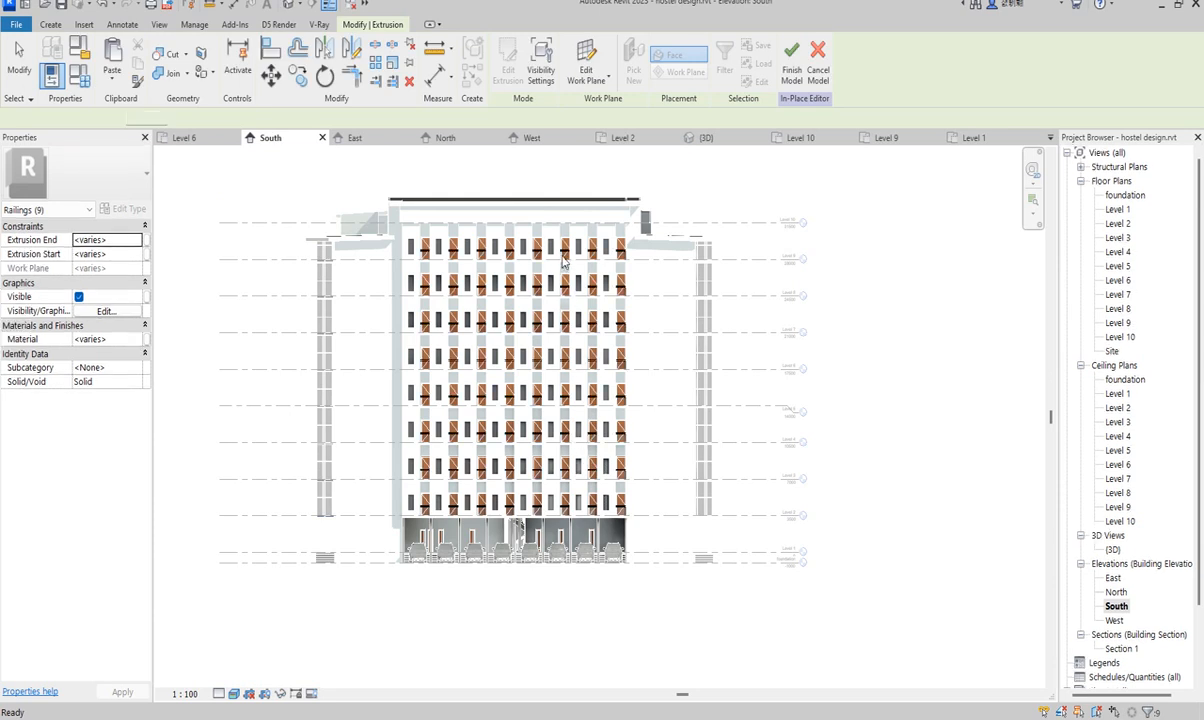
{"action": "scroll", "coordinate": [568, 256], "scroll_direction": "up", "scroll_amount": 5}
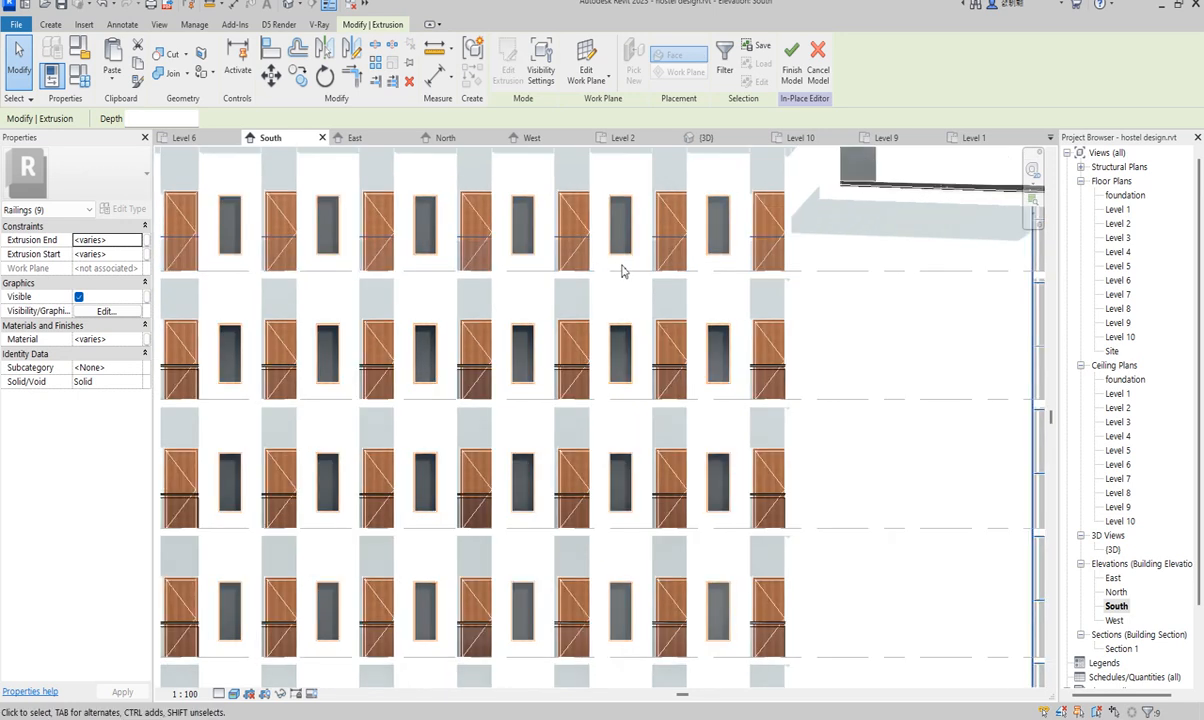
{"action": "key", "text": "Escape"}
{"action": "scroll", "coordinate": [628, 297], "scroll_direction": "down", "scroll_amount": 6}
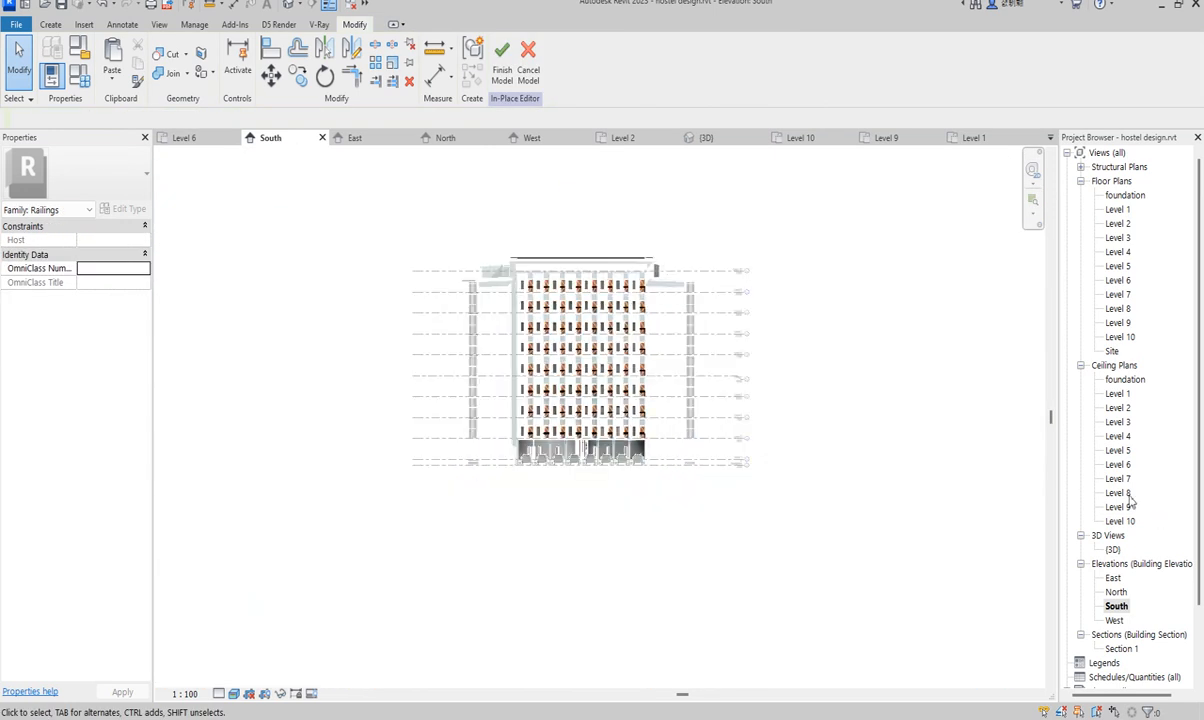
{"action": "double_click", "coordinate": [1112, 550]}
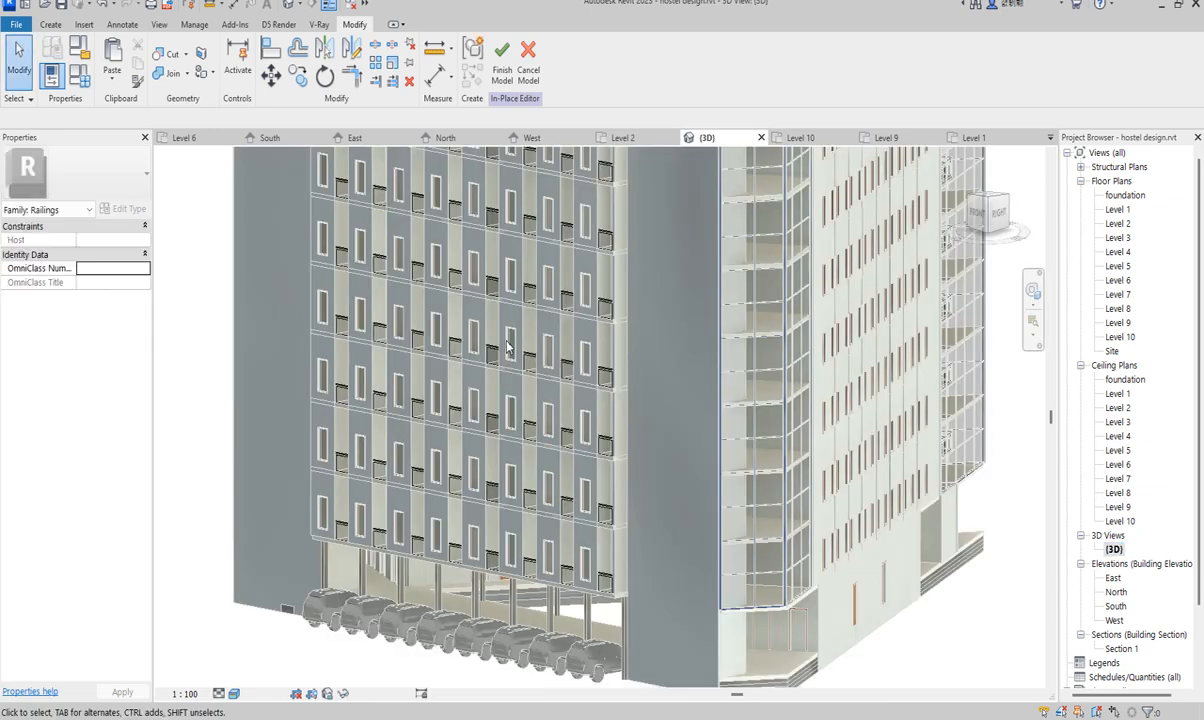
{"action": "scroll", "coordinate": [530, 427], "scroll_direction": "up", "scroll_amount": 3}
{"action": "scroll", "coordinate": [567, 398], "scroll_direction": "down", "scroll_amount": 2}
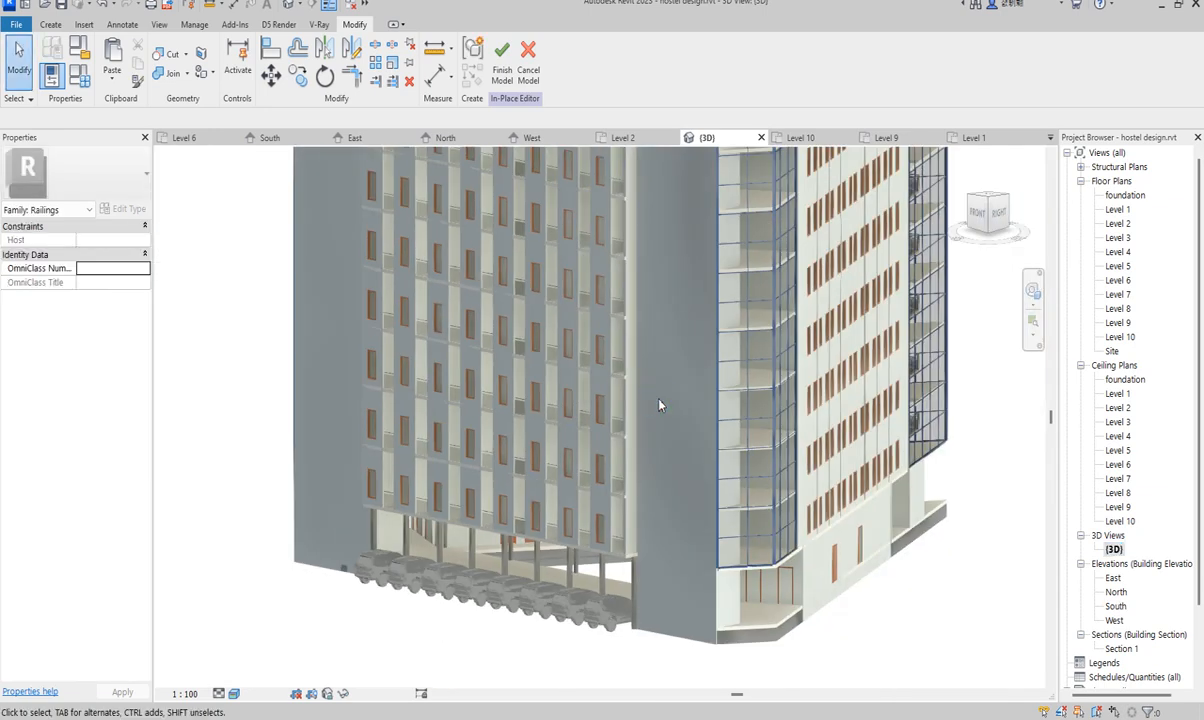
{"action": "scroll", "coordinate": [648, 440], "scroll_direction": "up", "scroll_amount": 4}
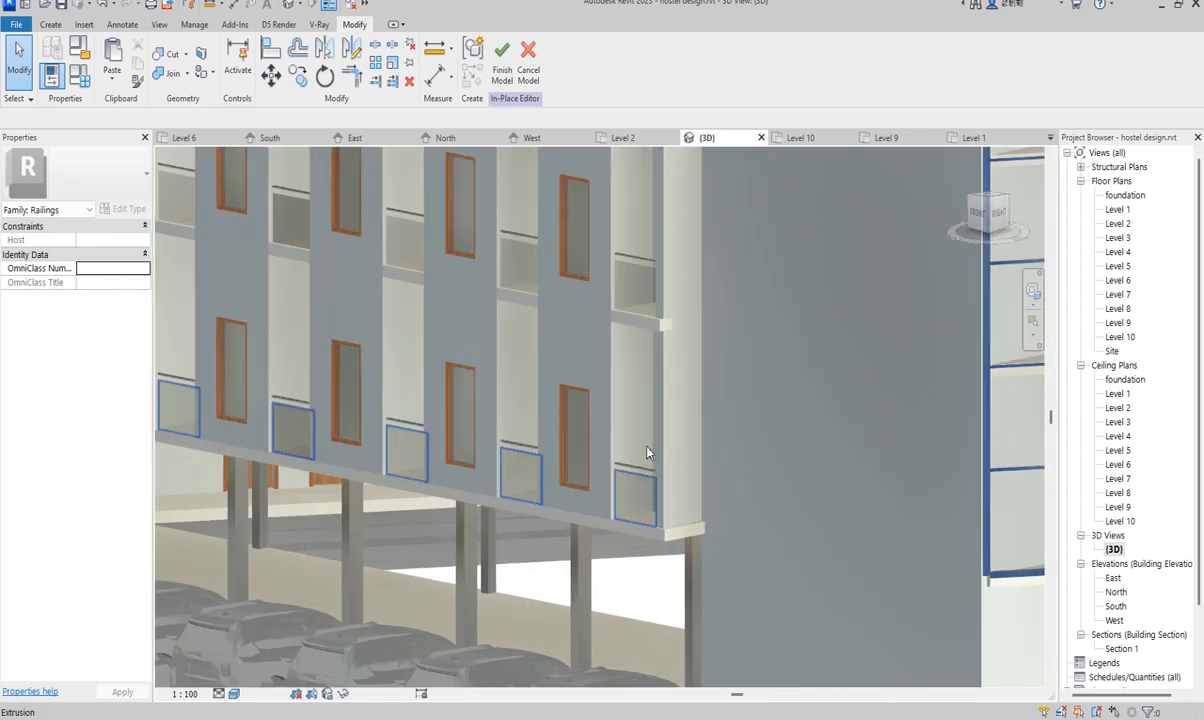
{"action": "scroll", "coordinate": [646, 452], "scroll_direction": "down", "scroll_amount": 4}
{"action": "scroll", "coordinate": [646, 418], "scroll_direction": "up", "scroll_amount": 5}
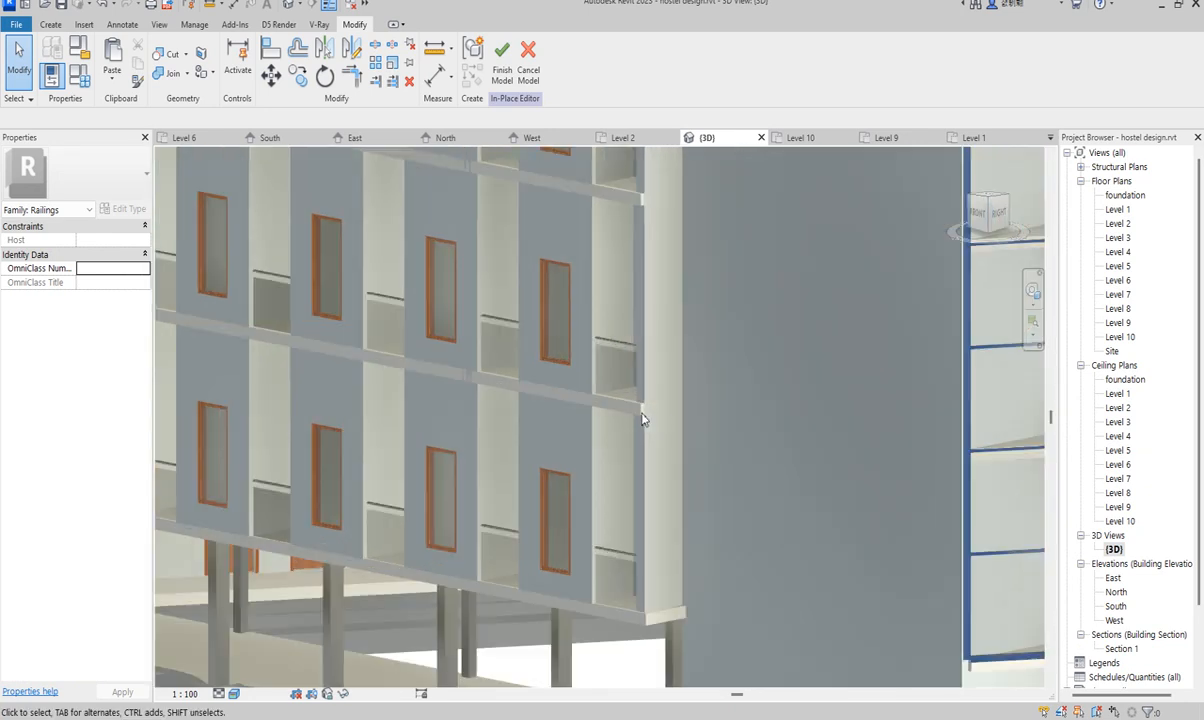
{"action": "scroll", "coordinate": [643, 419], "scroll_direction": "down", "scroll_amount": 2}
{"action": "scroll", "coordinate": [642, 420], "scroll_direction": "down", "scroll_amount": 5}
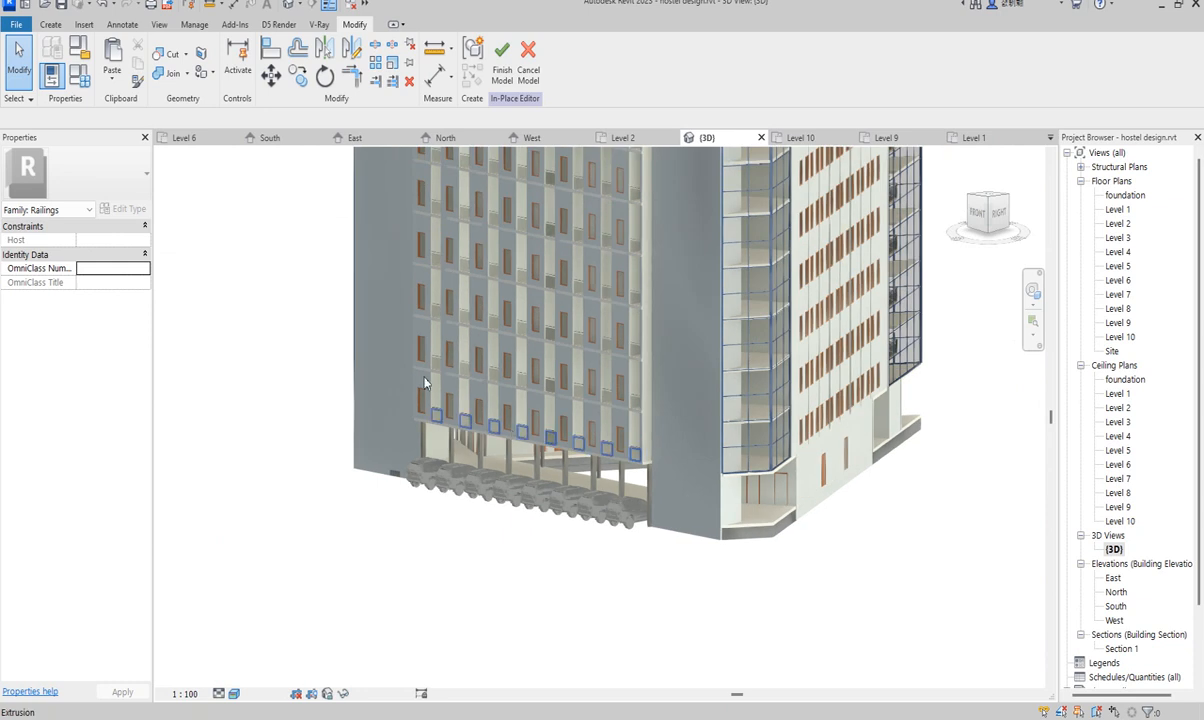
{"action": "scroll", "coordinate": [409, 371], "scroll_direction": "up", "scroll_amount": 5}
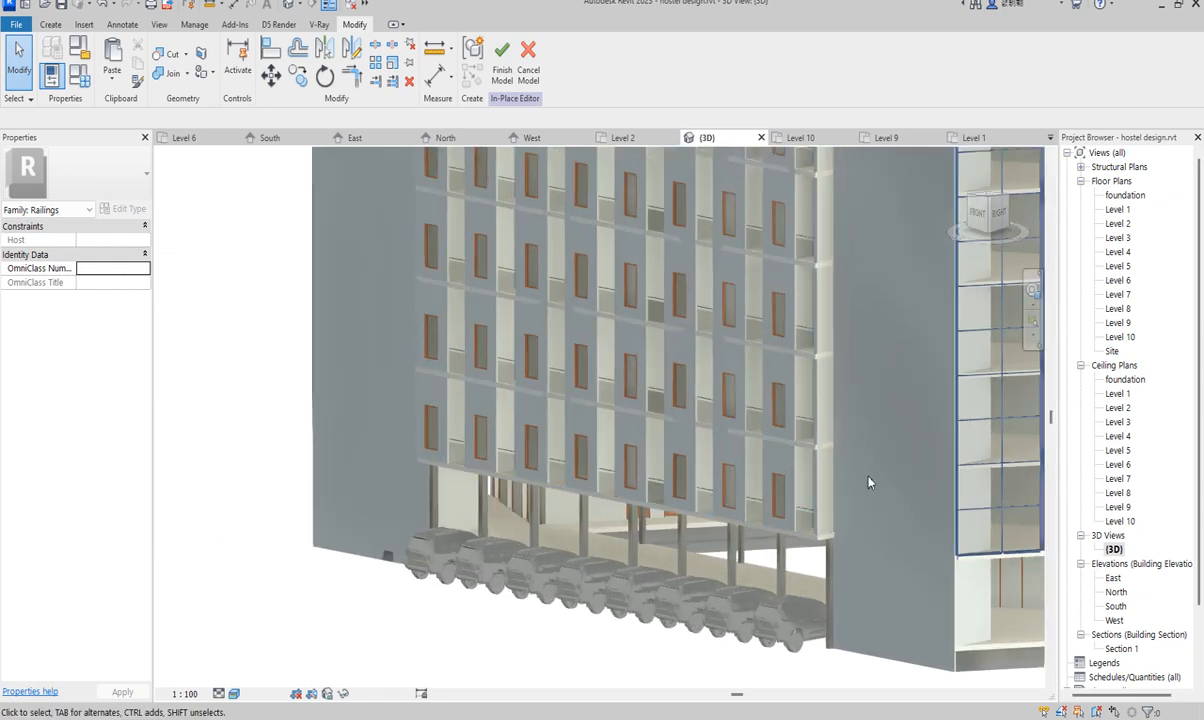
{"action": "double_click", "coordinate": [1115, 606]}
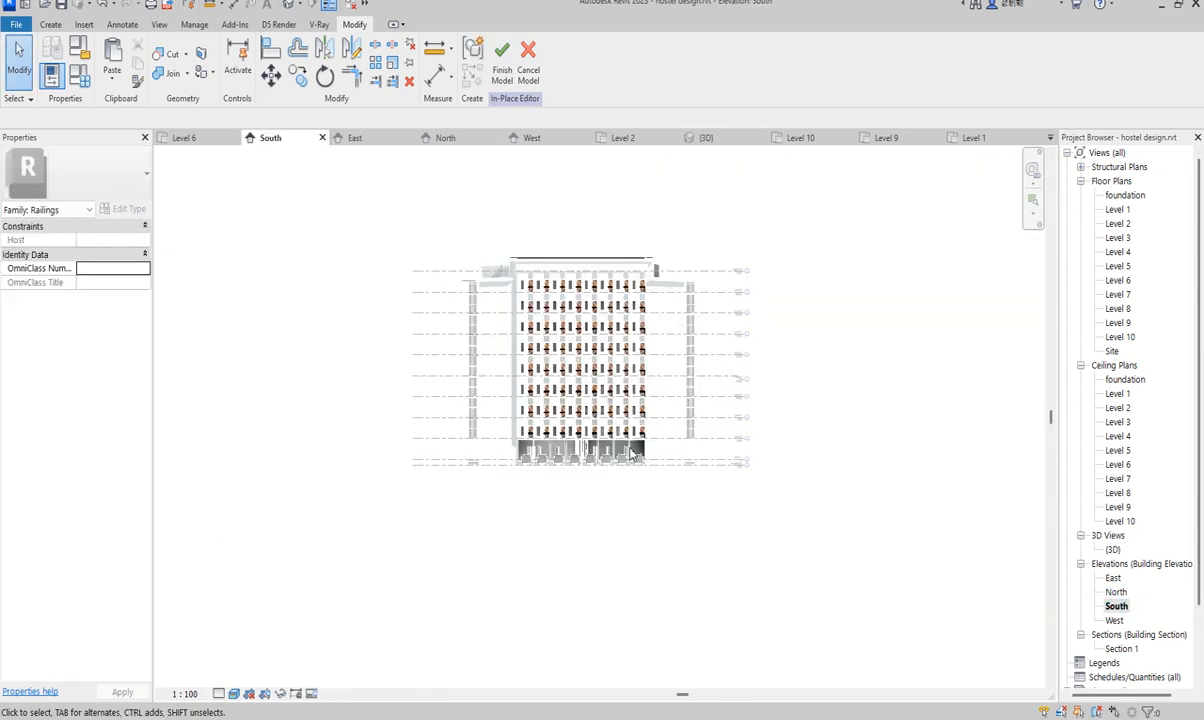
- Create a Model In-Place family in the Casework category, keeping the default name
{"action": "left_click", "coordinate": [50, 24]}
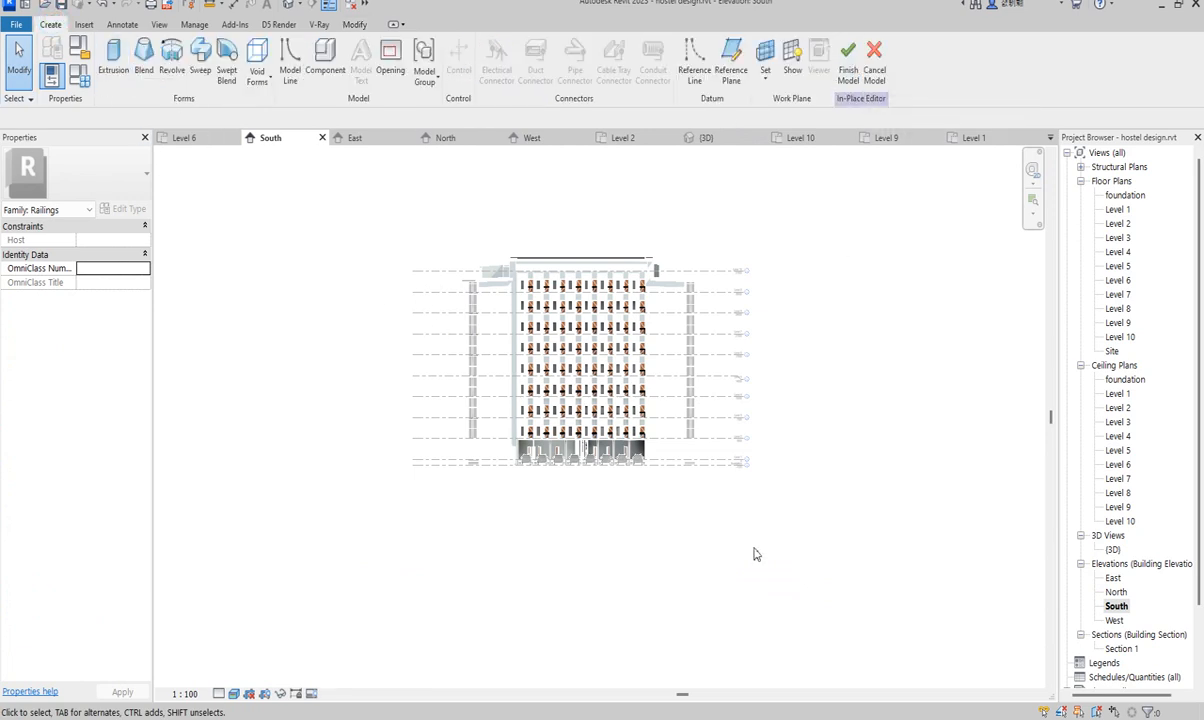
{"action": "scroll", "coordinate": [585, 452], "scroll_direction": "up", "scroll_amount": 2}
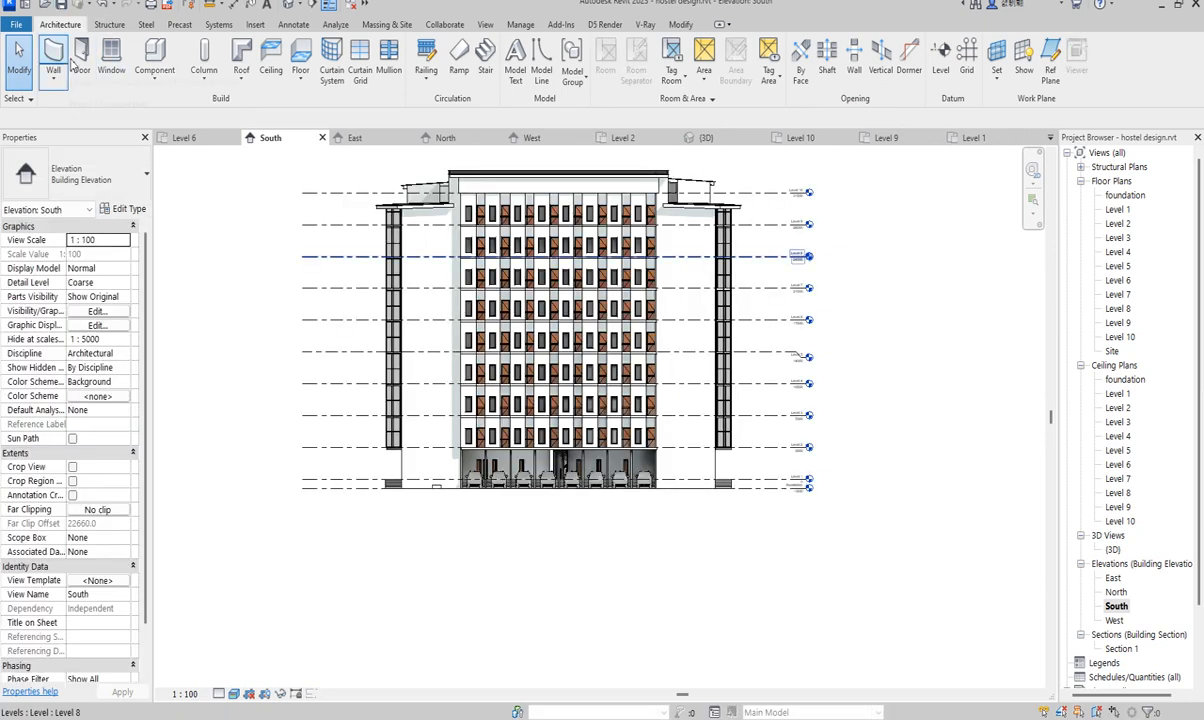
{"action": "left_click", "coordinate": [150, 80]}
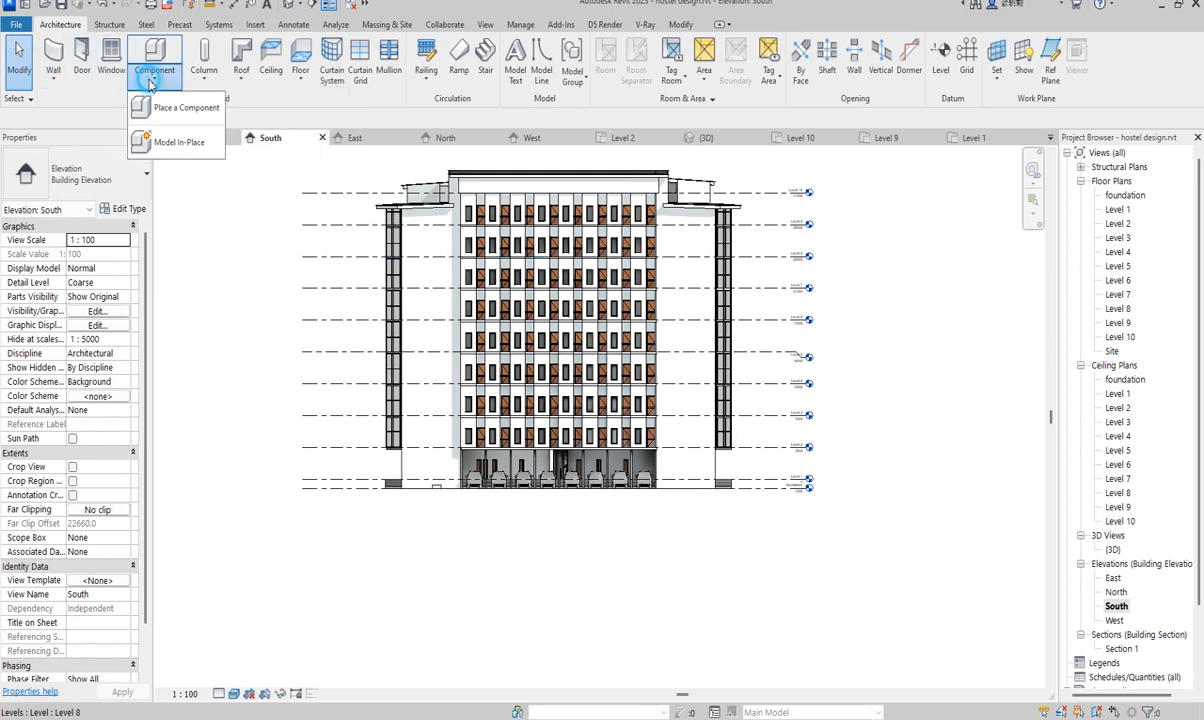
{"action": "left_click", "coordinate": [182, 142]}
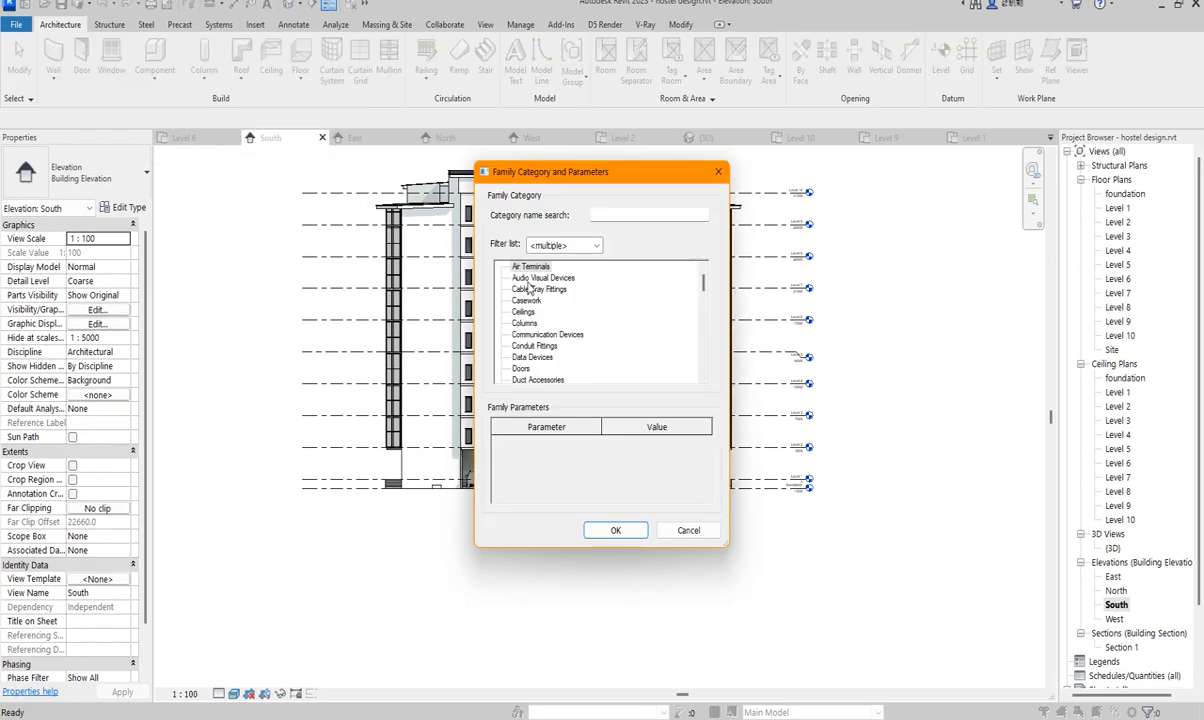
{"action": "left_click", "coordinate": [526, 300]}
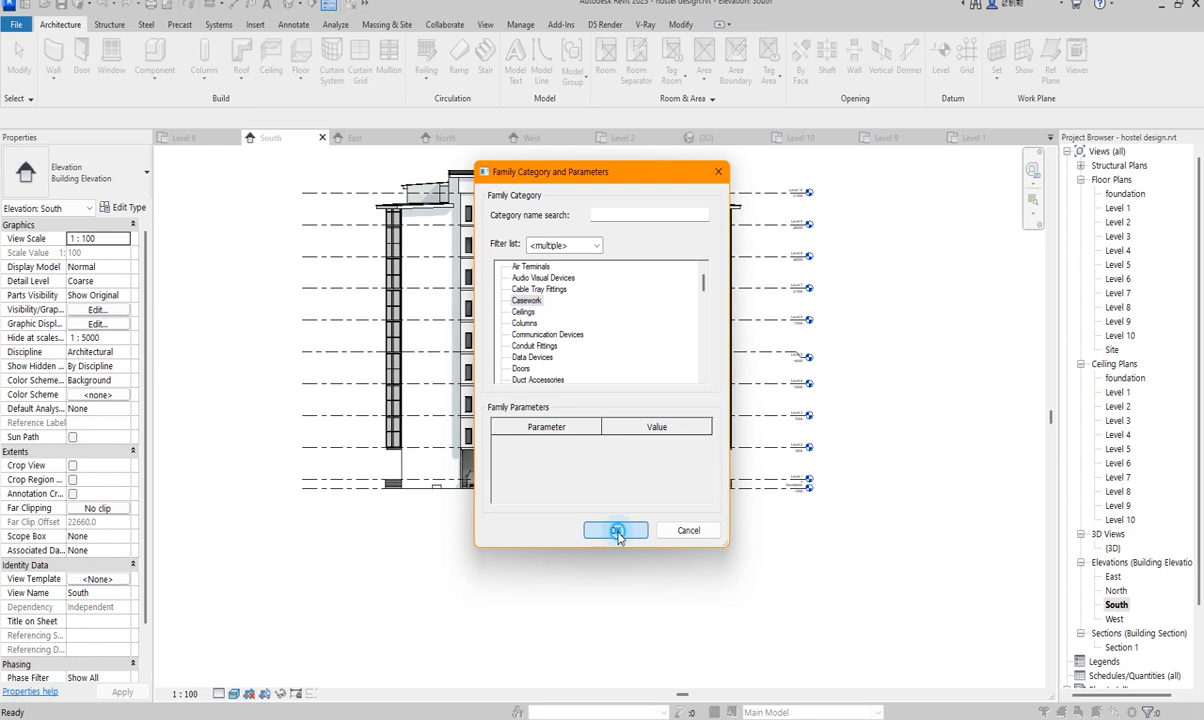
{"action": "left_click", "coordinate": [614, 530]}
{"action": "left_click", "coordinate": [605, 390]}
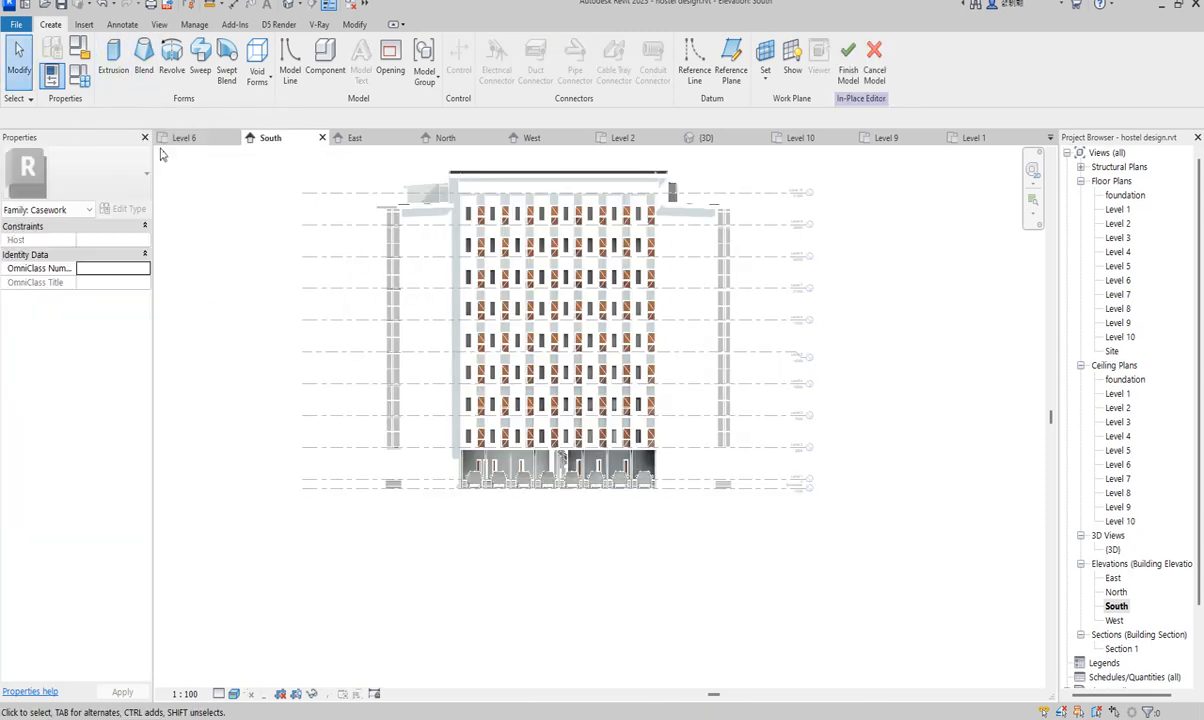
- Start a Sweep and open Sketch Path on the picked Basic Wall work plane
{"action": "left_click", "coordinate": [200, 60]}
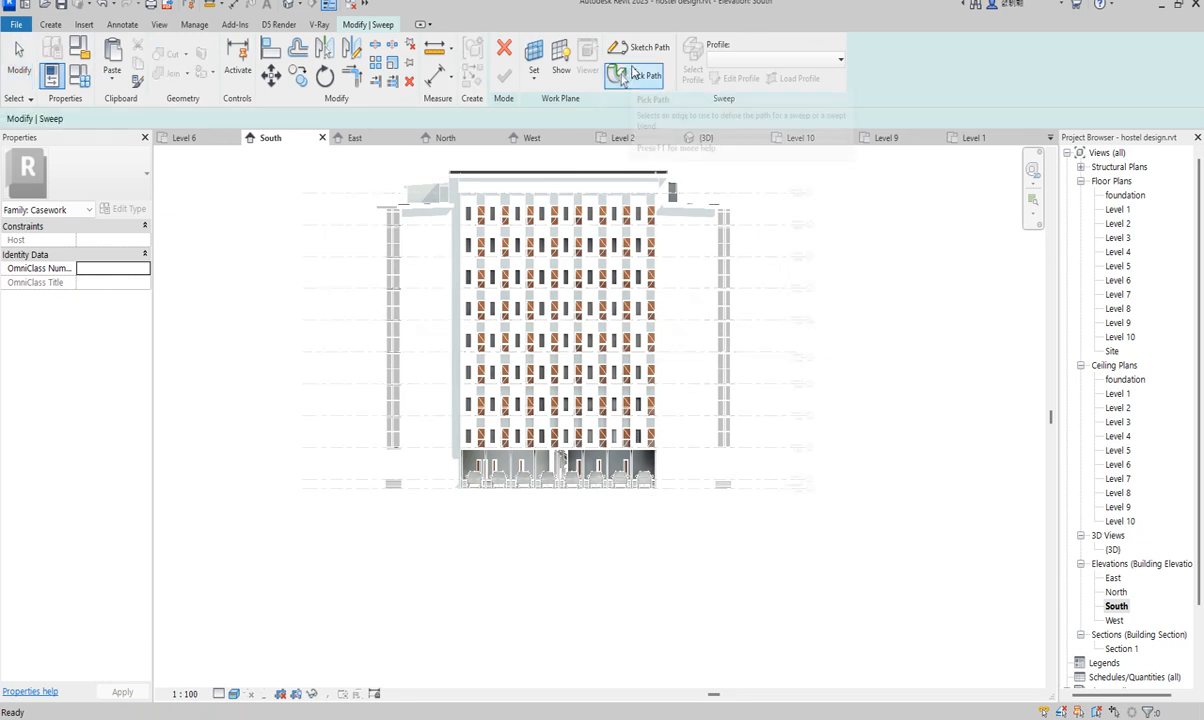
{"action": "left_click", "coordinate": [637, 52]}
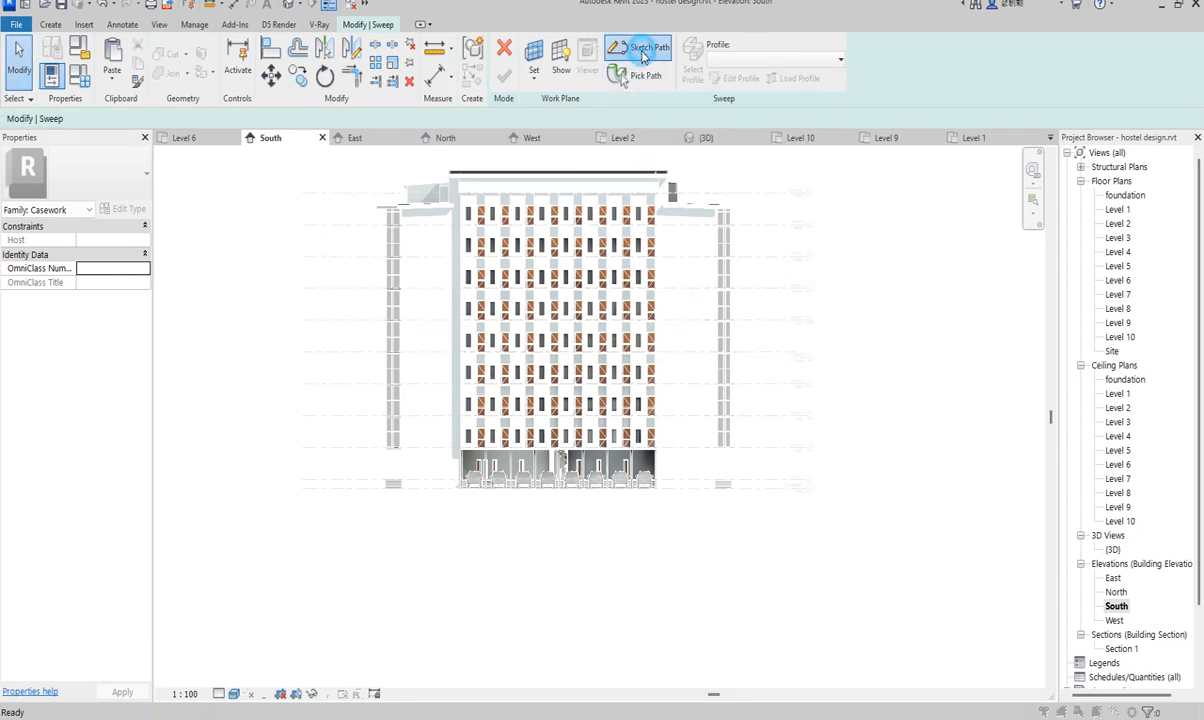
{"action": "left_click", "coordinate": [645, 401]}
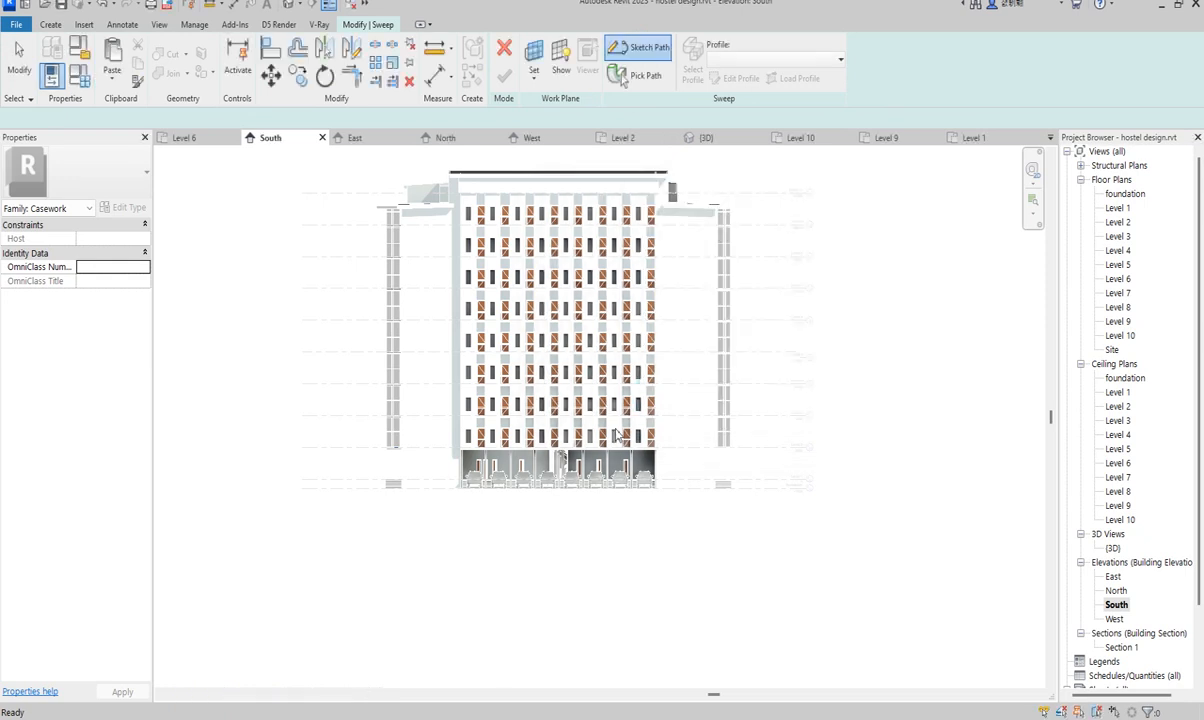
{"action": "scroll", "coordinate": [540, 403], "scroll_direction": "up", "scroll_amount": 5}
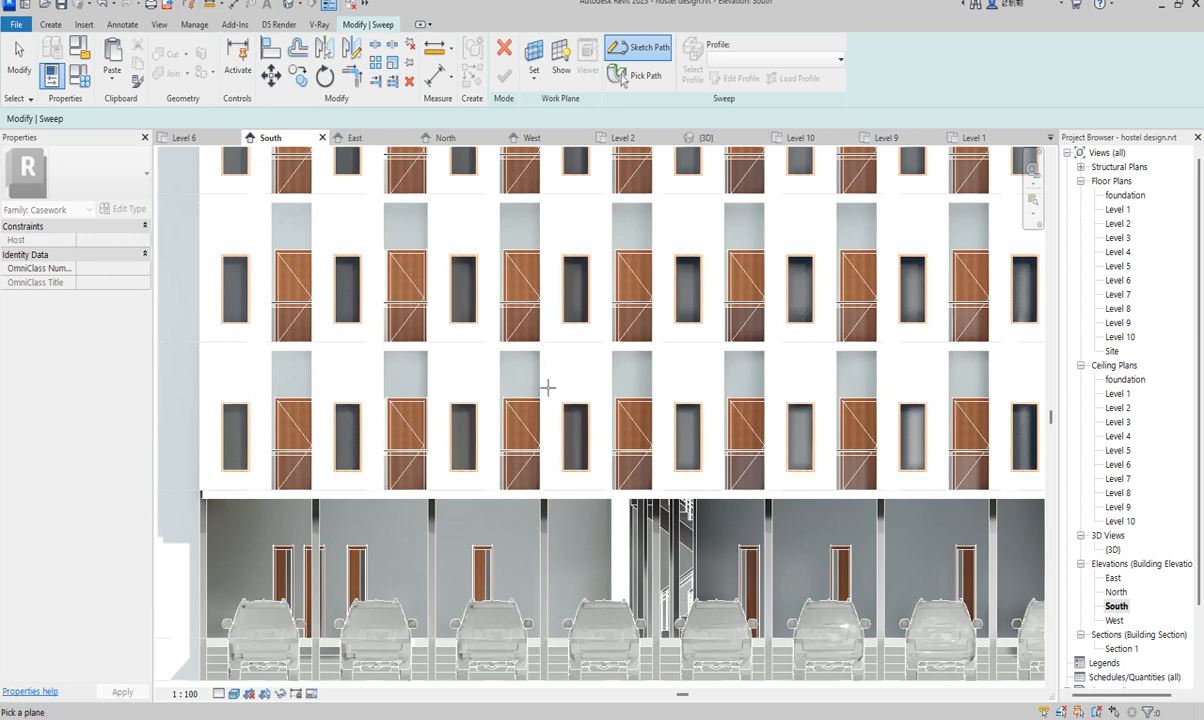
{"action": "scroll", "coordinate": [548, 385], "scroll_direction": "up", "scroll_amount": 3}
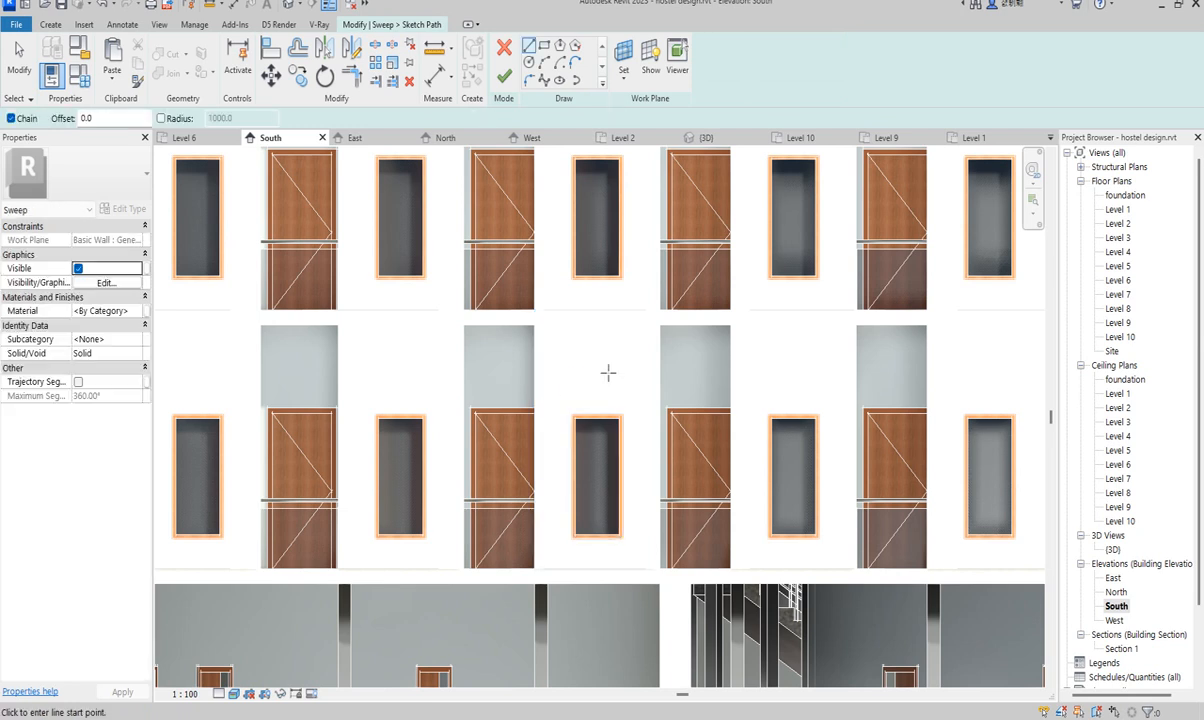
- Draw a rectangle path about 4900 tall over the facade band above parking, cancelling the stray line
{"action": "scroll", "coordinate": [607, 376], "scroll_direction": "down", "scroll_amount": 5}
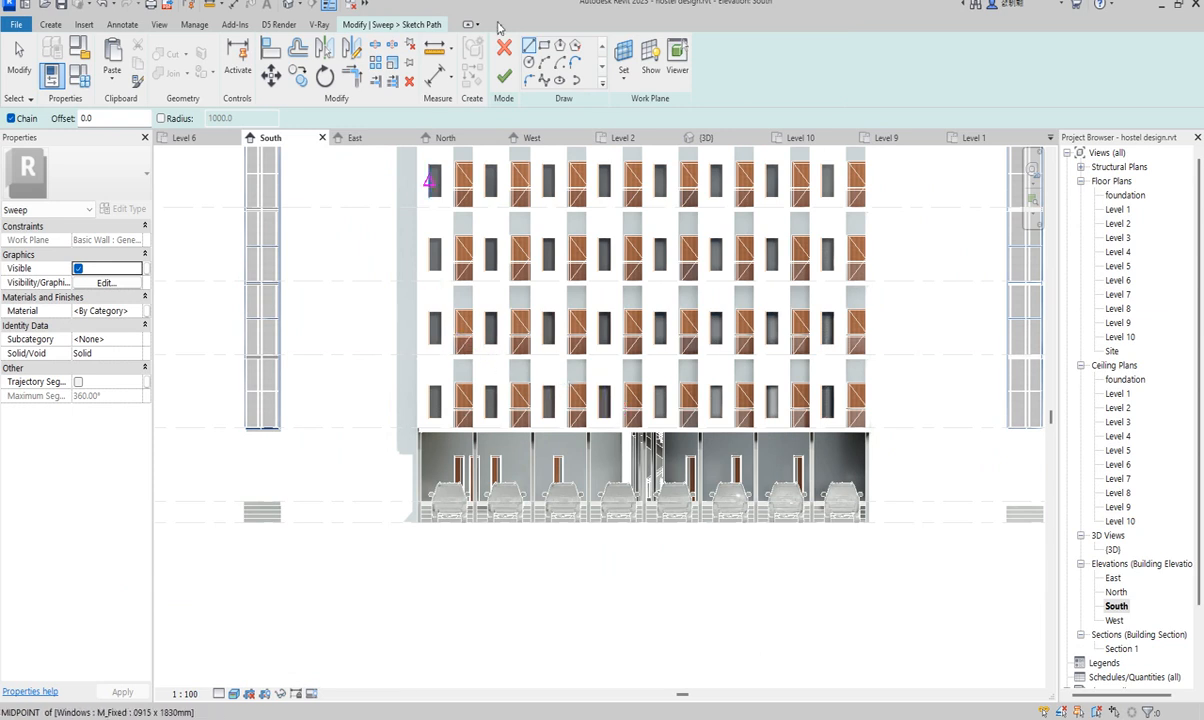
{"action": "left_click", "coordinate": [544, 46]}
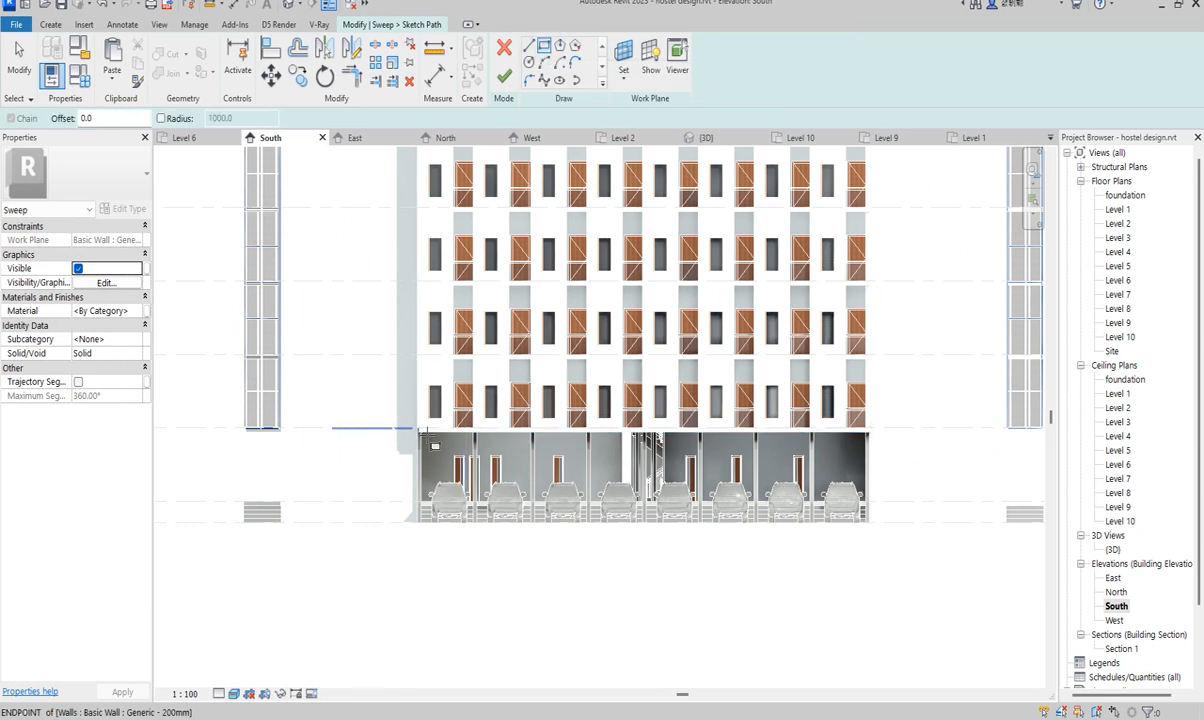
{"action": "scroll", "coordinate": [428, 441], "scroll_direction": "up", "scroll_amount": 2}
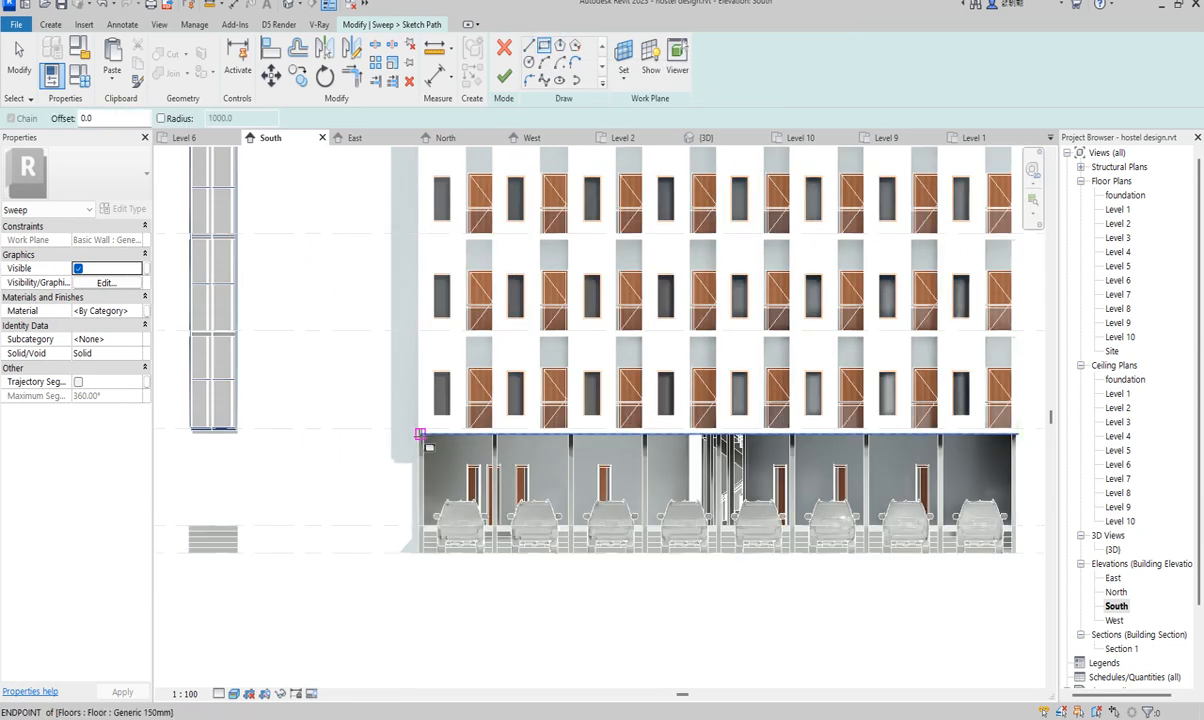
{"action": "scroll", "coordinate": [417, 427], "scroll_direction": "up", "scroll_amount": 2}
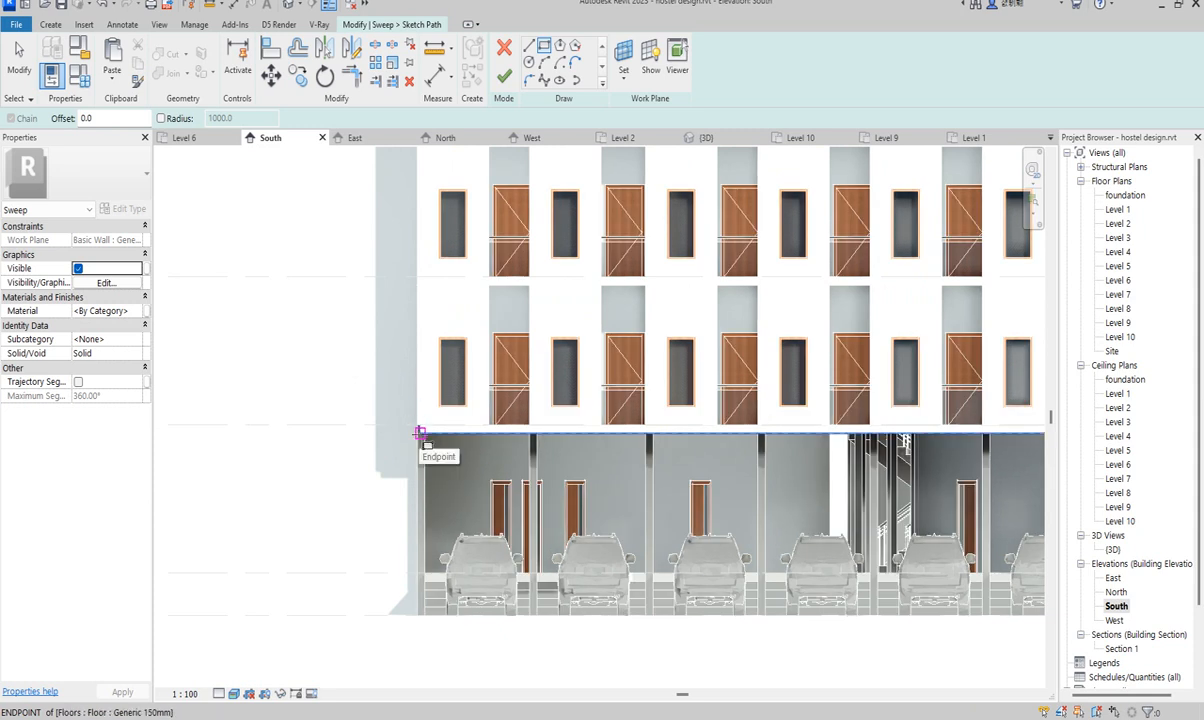
{"action": "left_click", "coordinate": [420, 433]}
{"action": "scroll", "coordinate": [418, 431], "scroll_direction": "down", "scroll_amount": 3}
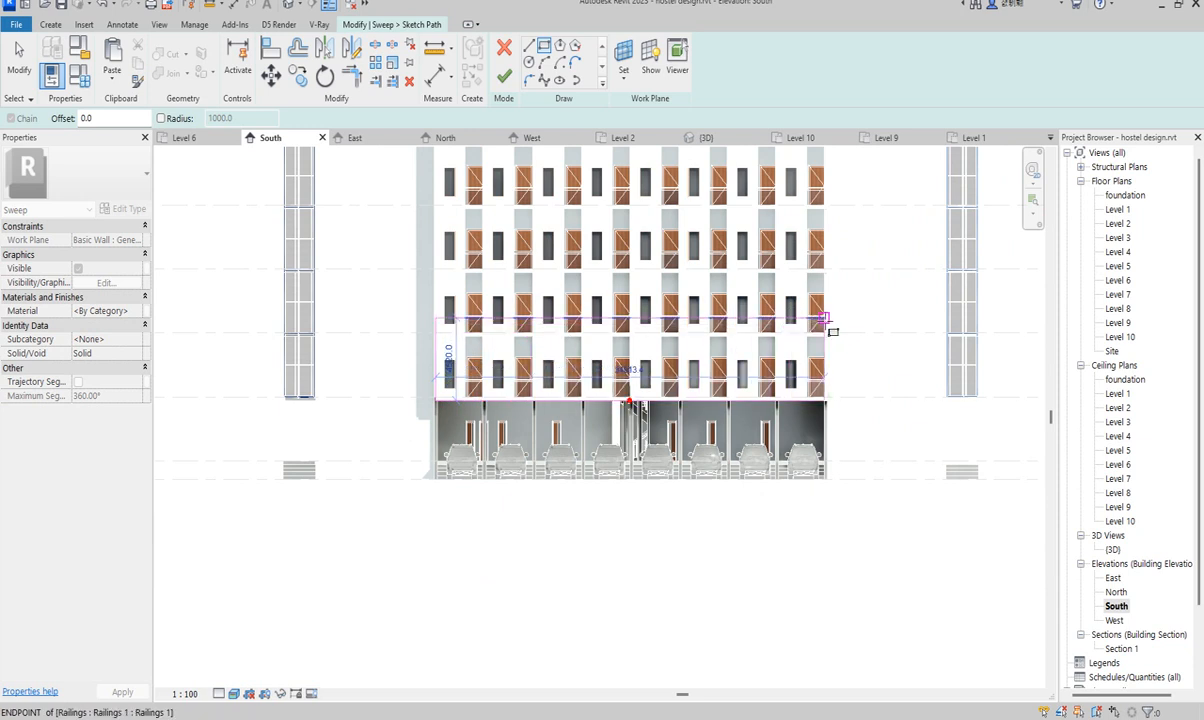
{"action": "scroll", "coordinate": [826, 318], "scroll_direction": "up", "scroll_amount": 2}
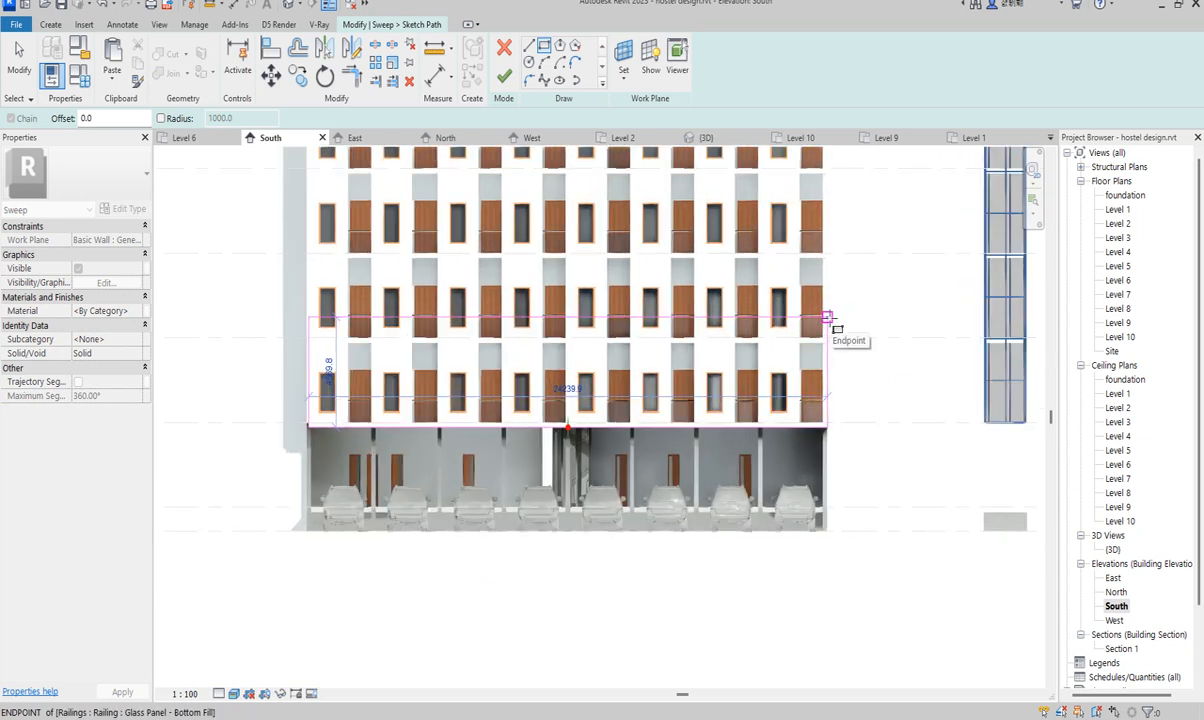
{"action": "scroll", "coordinate": [826, 318], "scroll_direction": "up", "scroll_amount": 1}
{"action": "scroll", "coordinate": [826, 320], "scroll_direction": "up", "scroll_amount": 1}
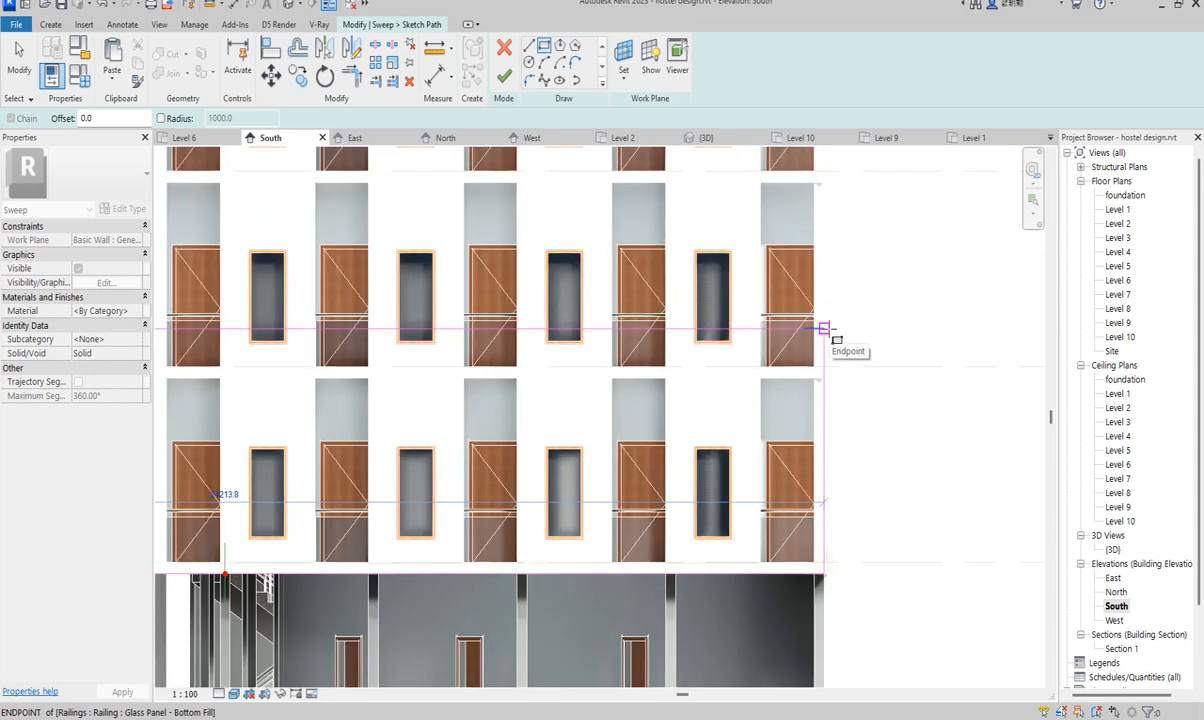
{"action": "scroll", "coordinate": [822, 328], "scroll_direction": "up", "scroll_amount": 2}
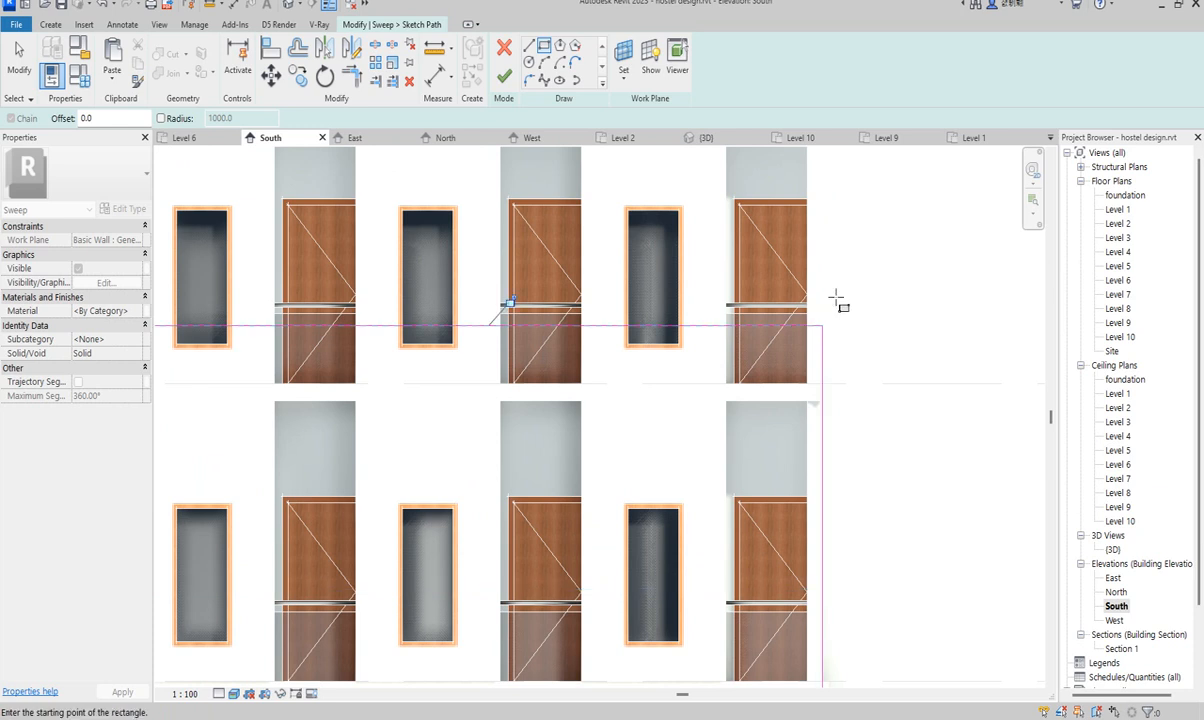
{"action": "scroll", "coordinate": [838, 296], "scroll_direction": "down", "scroll_amount": 5}
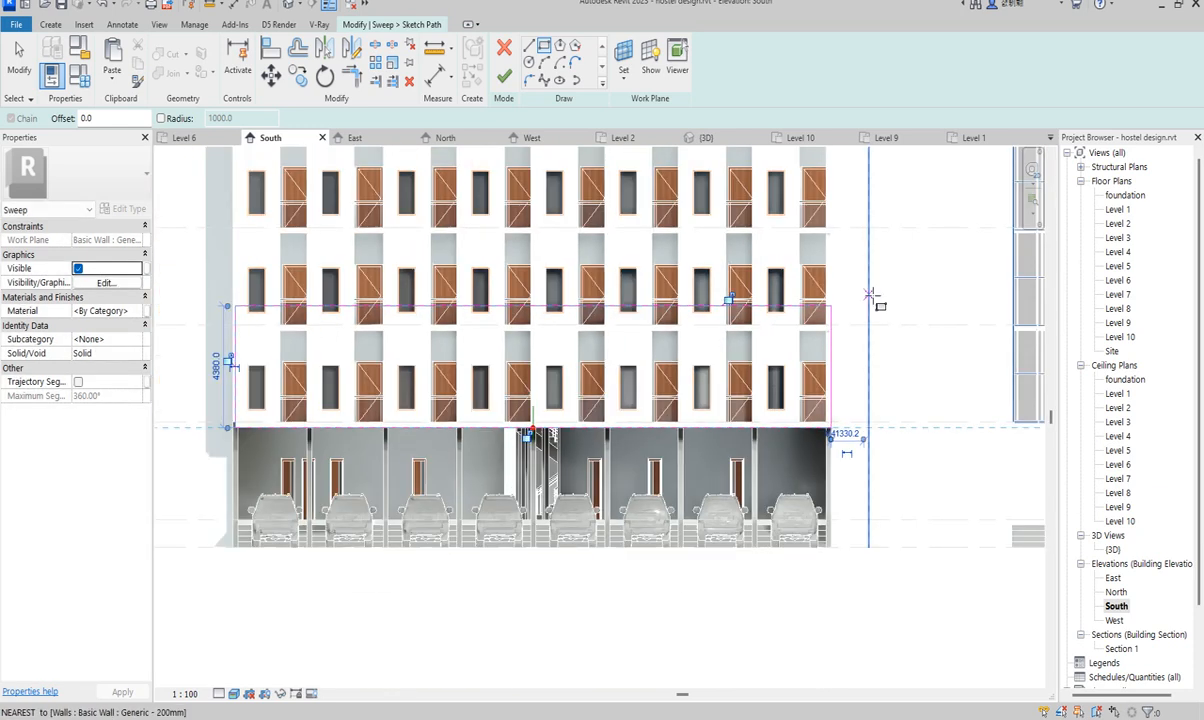
{"action": "right_click", "coordinate": [878, 296]}
{"action": "left_click", "coordinate": [906, 303]}
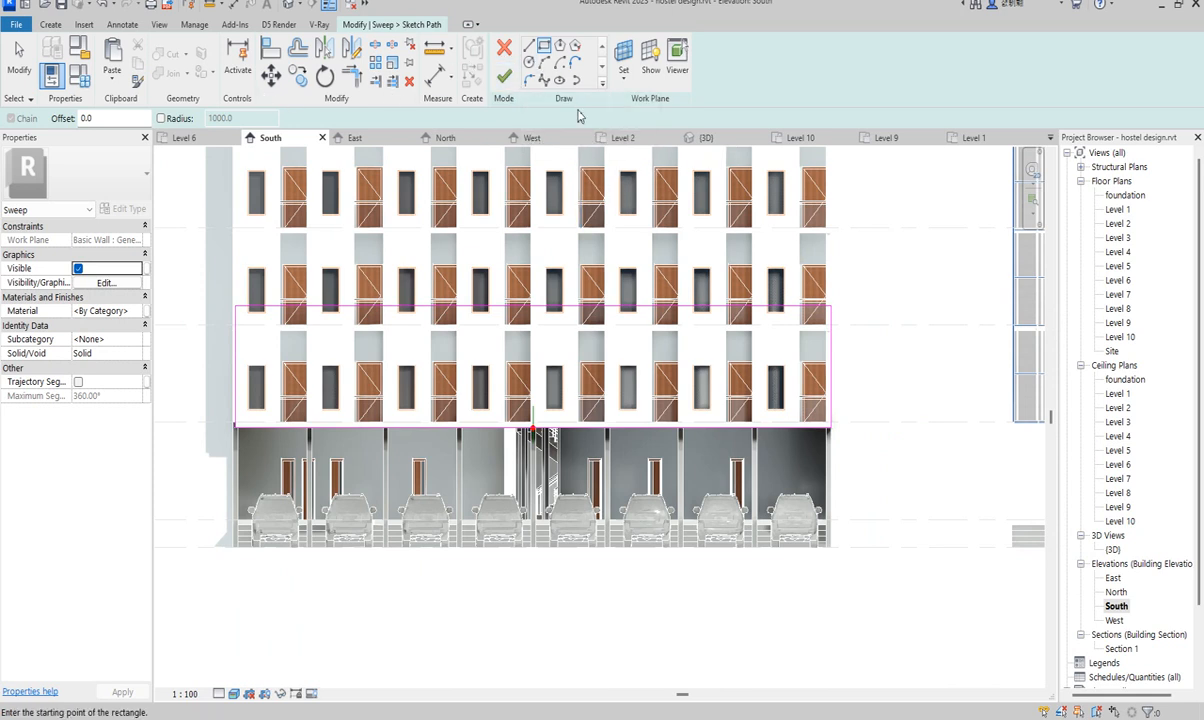
- Finish the rectangular path and begin editing the sweep profile in the East elevation
{"action": "left_click", "coordinate": [506, 76]}
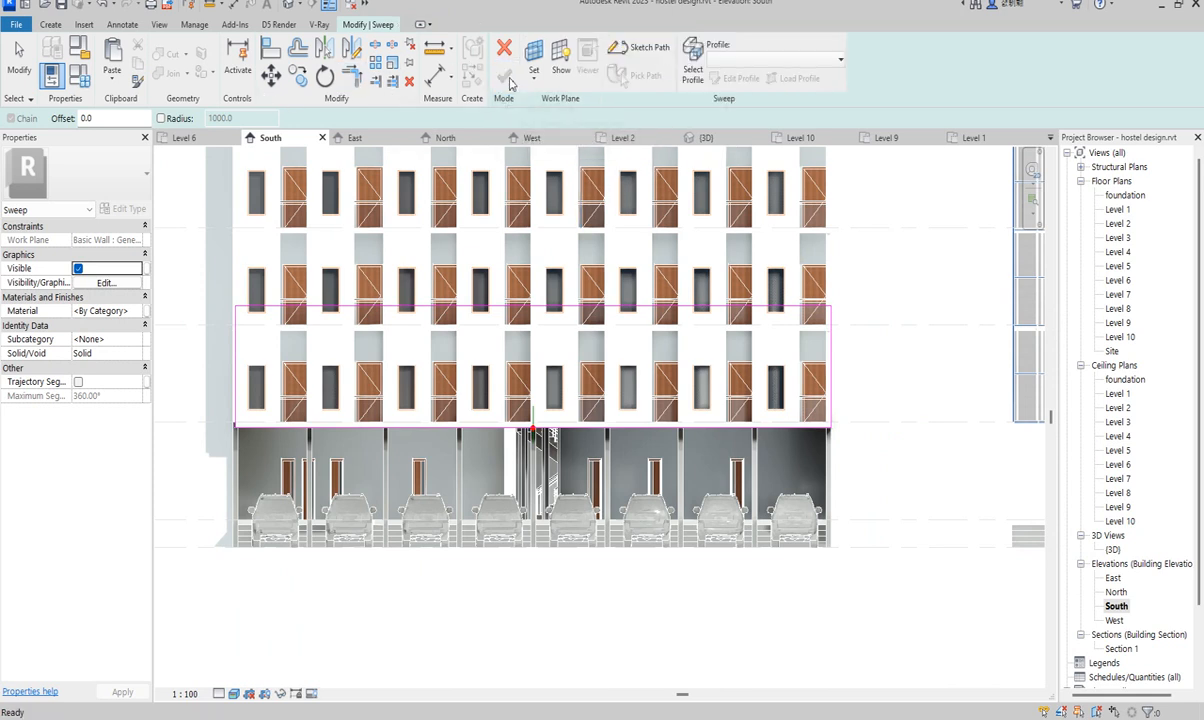
{"action": "left_click", "coordinate": [693, 64]}
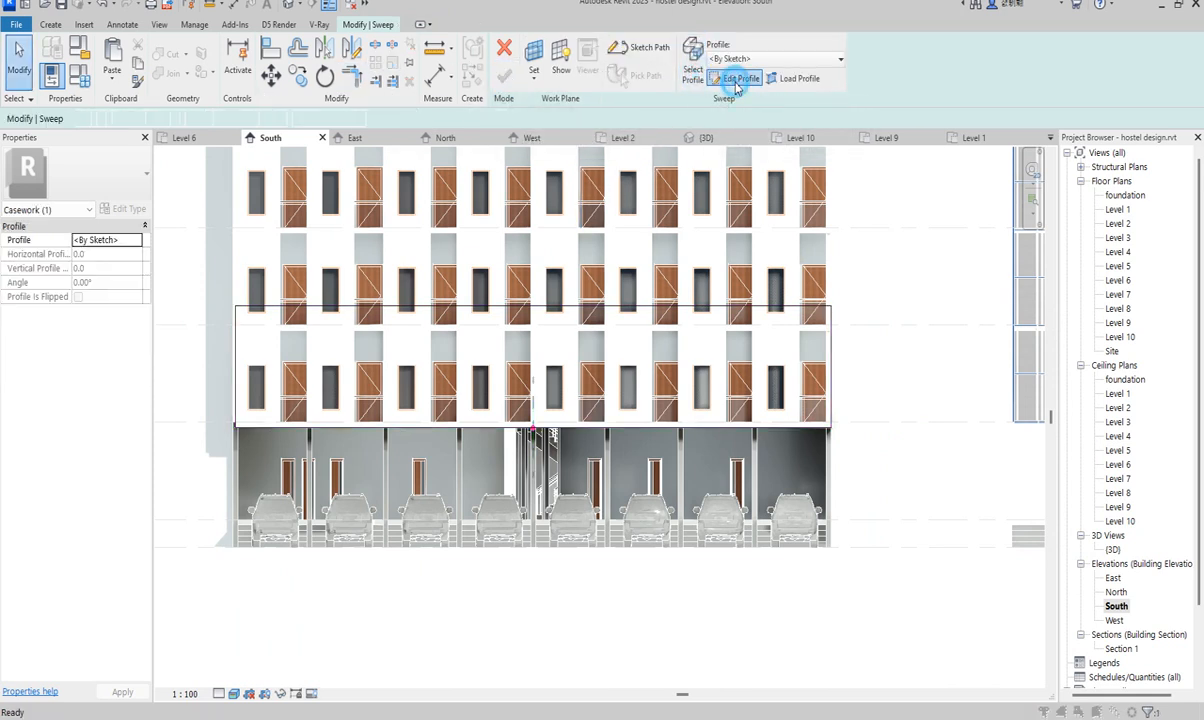
{"action": "left_click", "coordinate": [733, 80]}
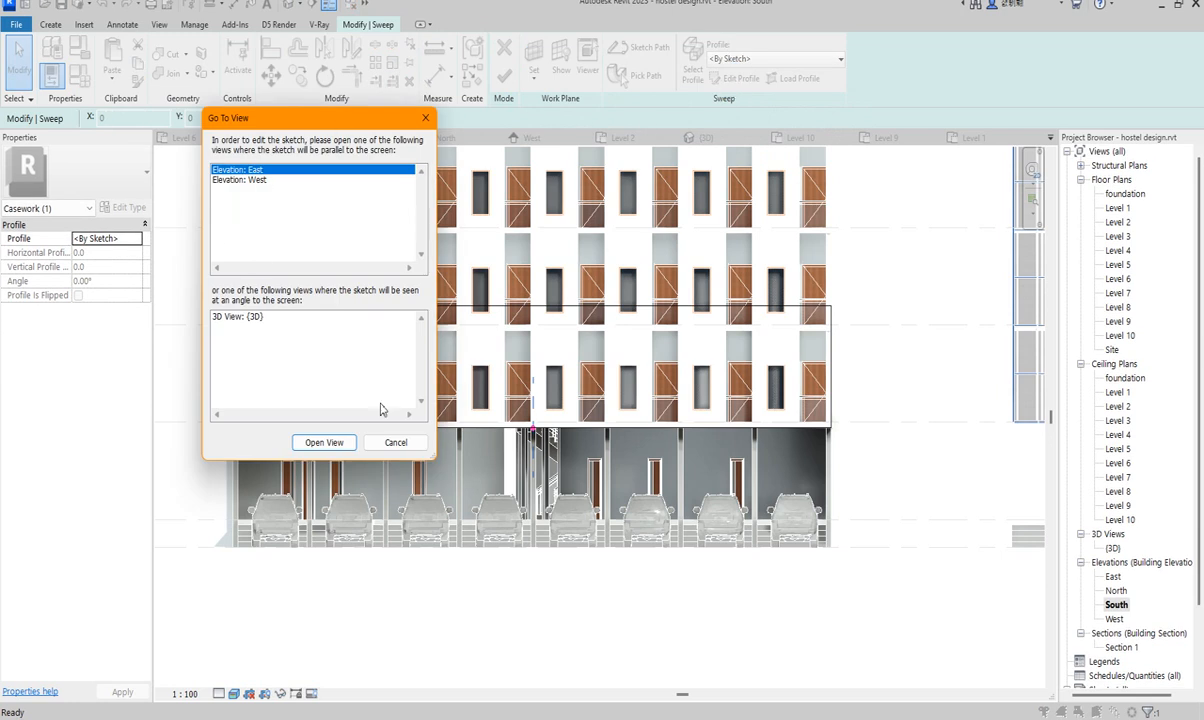
{"action": "left_click", "coordinate": [332, 446]}
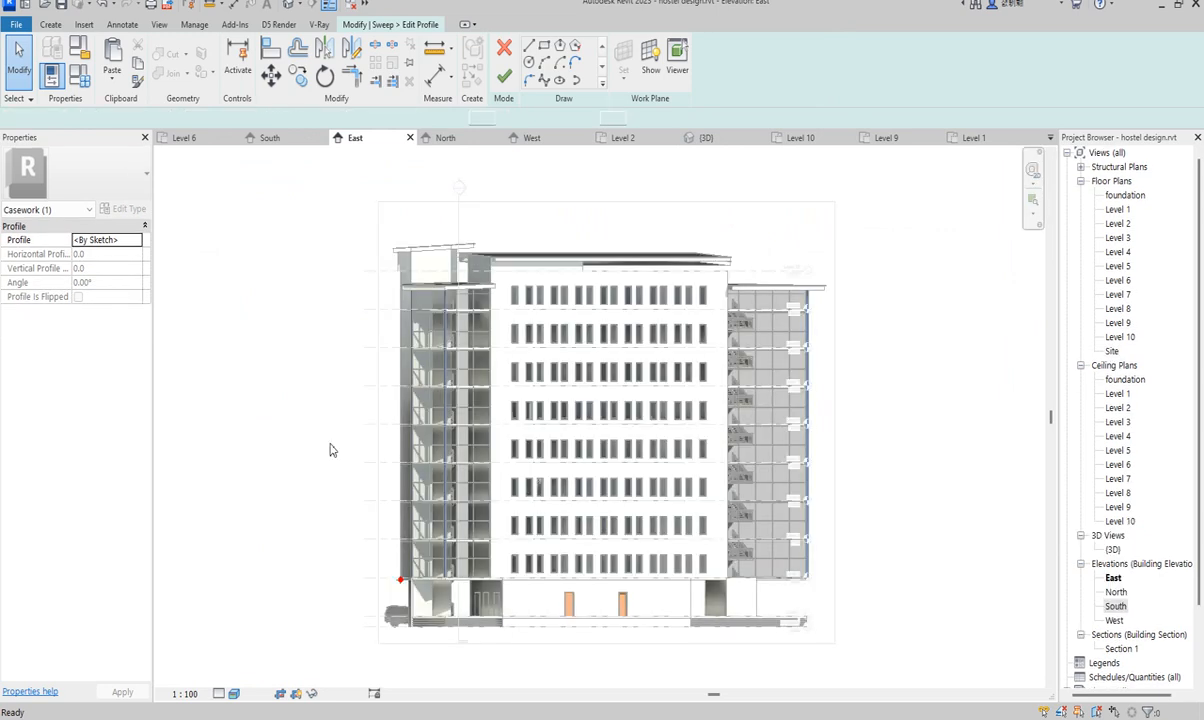
- Draw a 780-tall profile rectangle from the floor edge in the East elevation
{"action": "scroll", "coordinate": [400, 585], "scroll_direction": "up", "scroll_amount": 3}
{"action": "scroll", "coordinate": [400, 585], "scroll_direction": "up", "scroll_amount": 3}
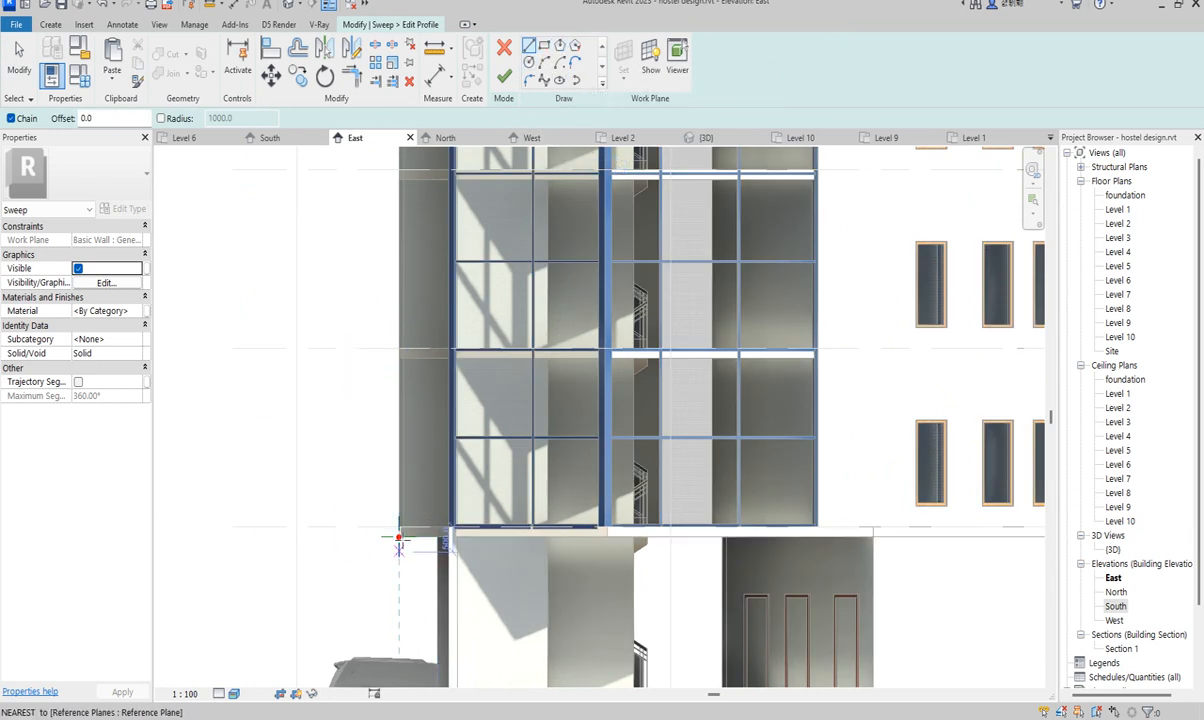
{"action": "left_click", "coordinate": [543, 45]}
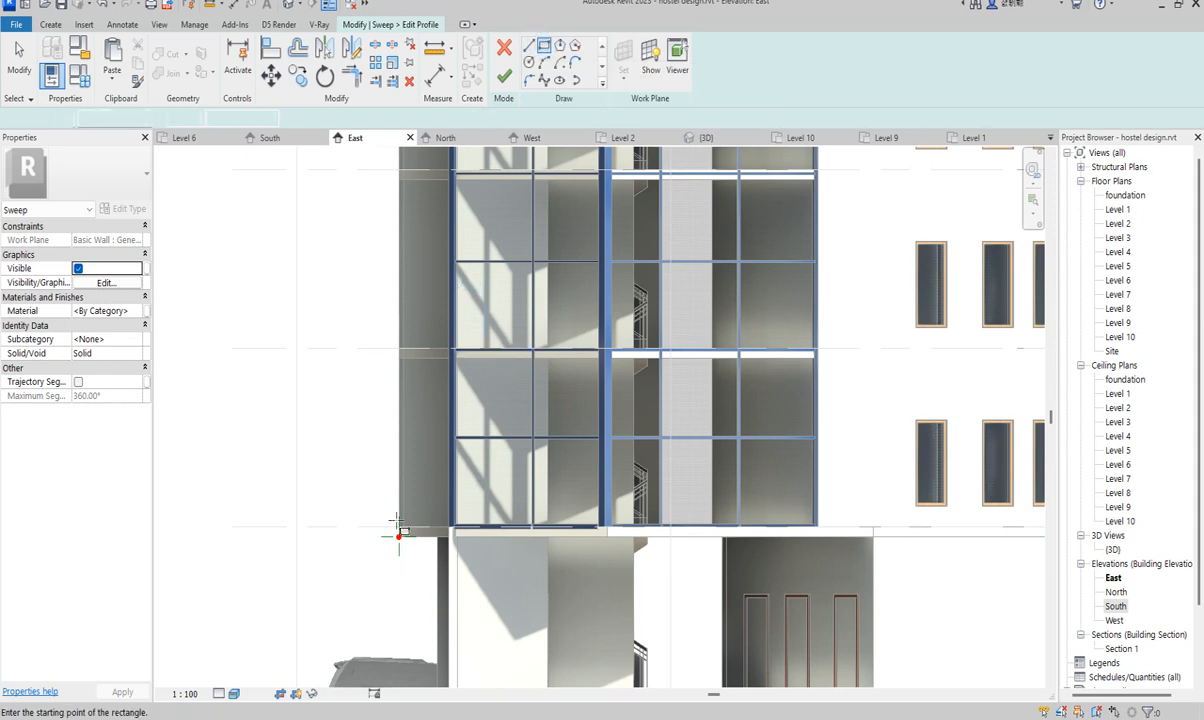
{"action": "scroll", "coordinate": [399, 533], "scroll_direction": "up", "scroll_amount": 4}
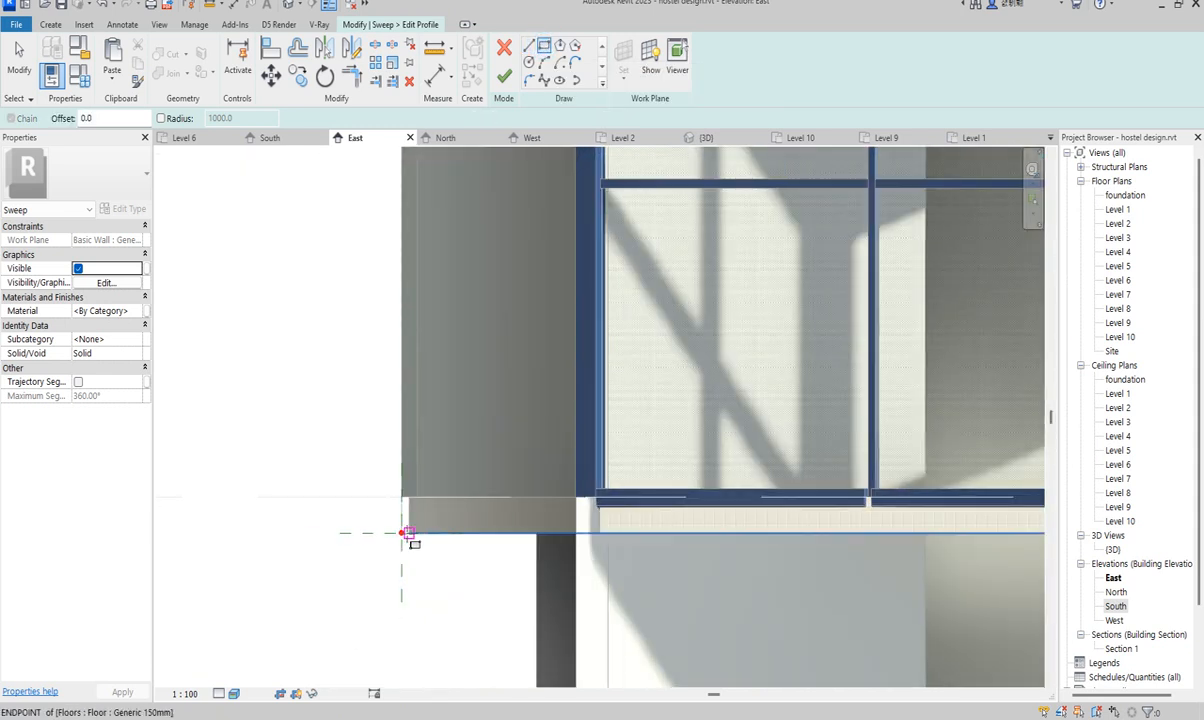
{"action": "left_click", "coordinate": [401, 533]}
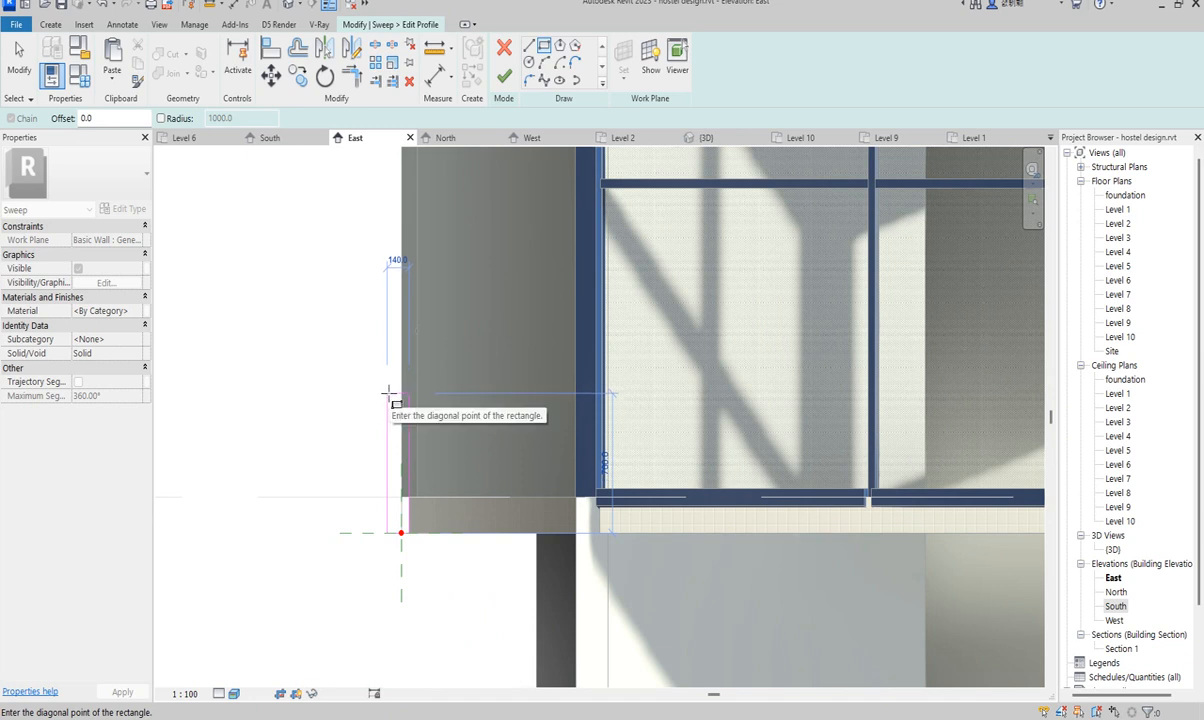
{"action": "left_click", "coordinate": [390, 395]}
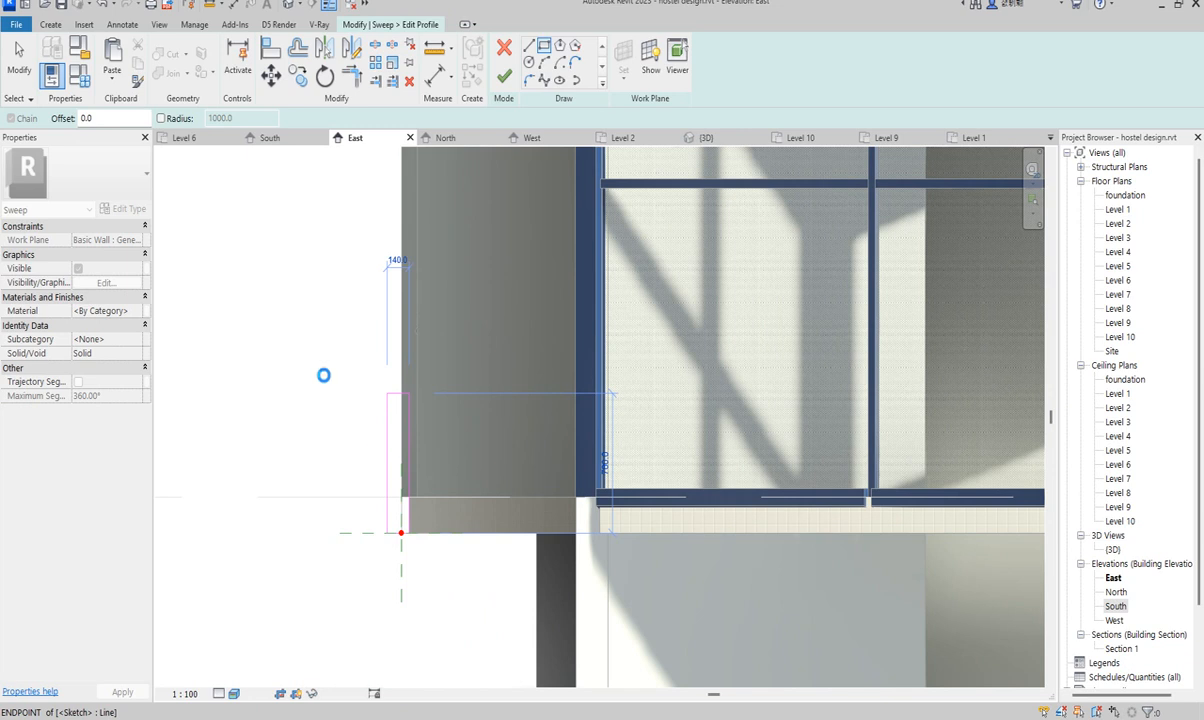
- Set the profile rectangle's width dimension to 70 and finish the profile sketch
{"action": "right_click", "coordinate": [322, 376]}
{"action": "left_click", "coordinate": [358, 385]}
{"action": "right_click", "coordinate": [323, 377]}
{"action": "left_click", "coordinate": [369, 388]}
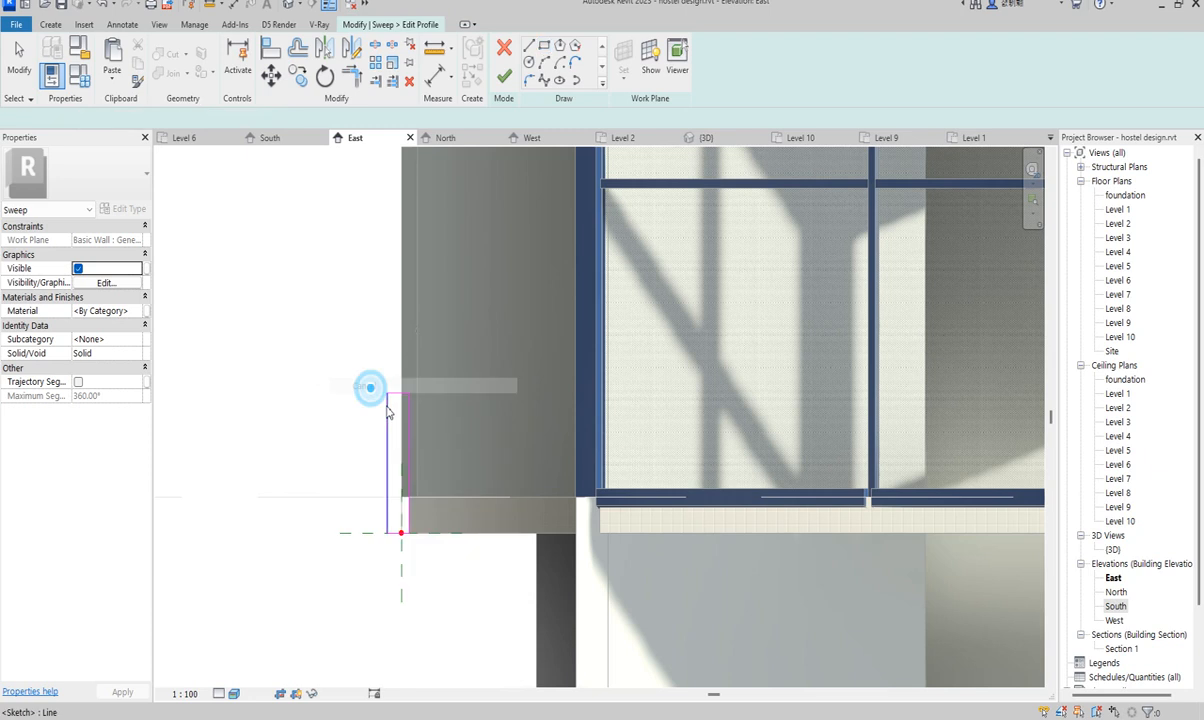
{"action": "left_click", "coordinate": [387, 410]}
{"action": "left_click", "coordinate": [384, 340]}
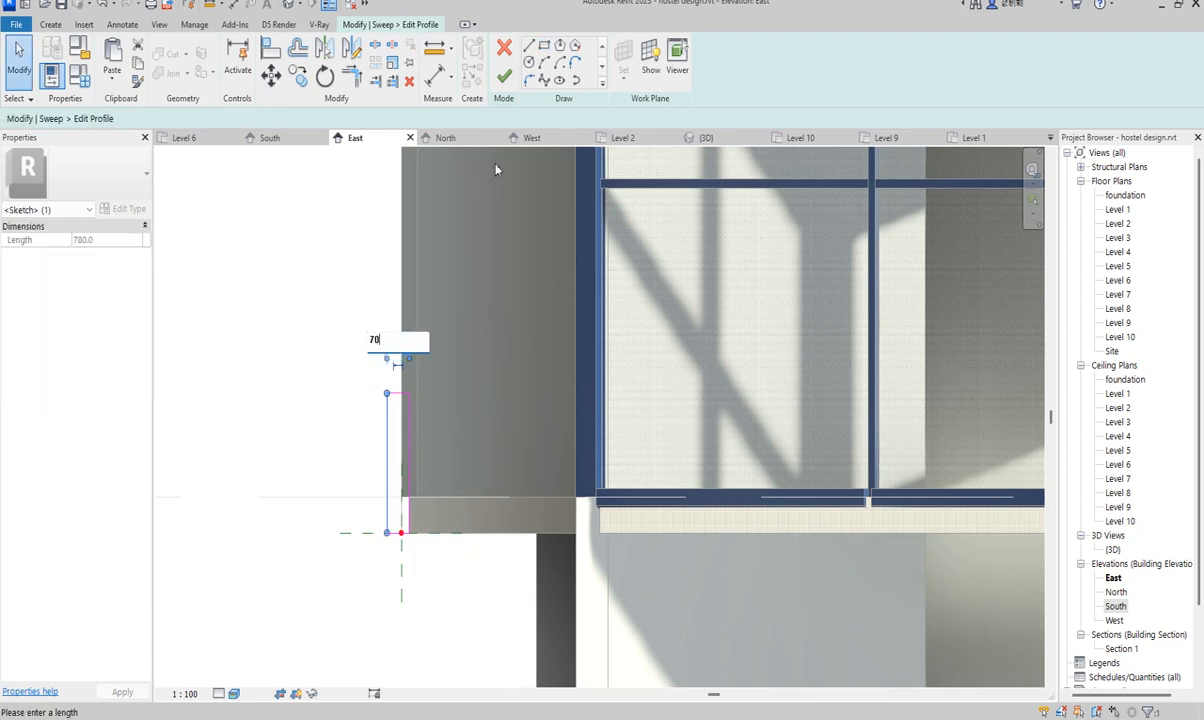
{"action": "left_click", "coordinate": [504, 76]}
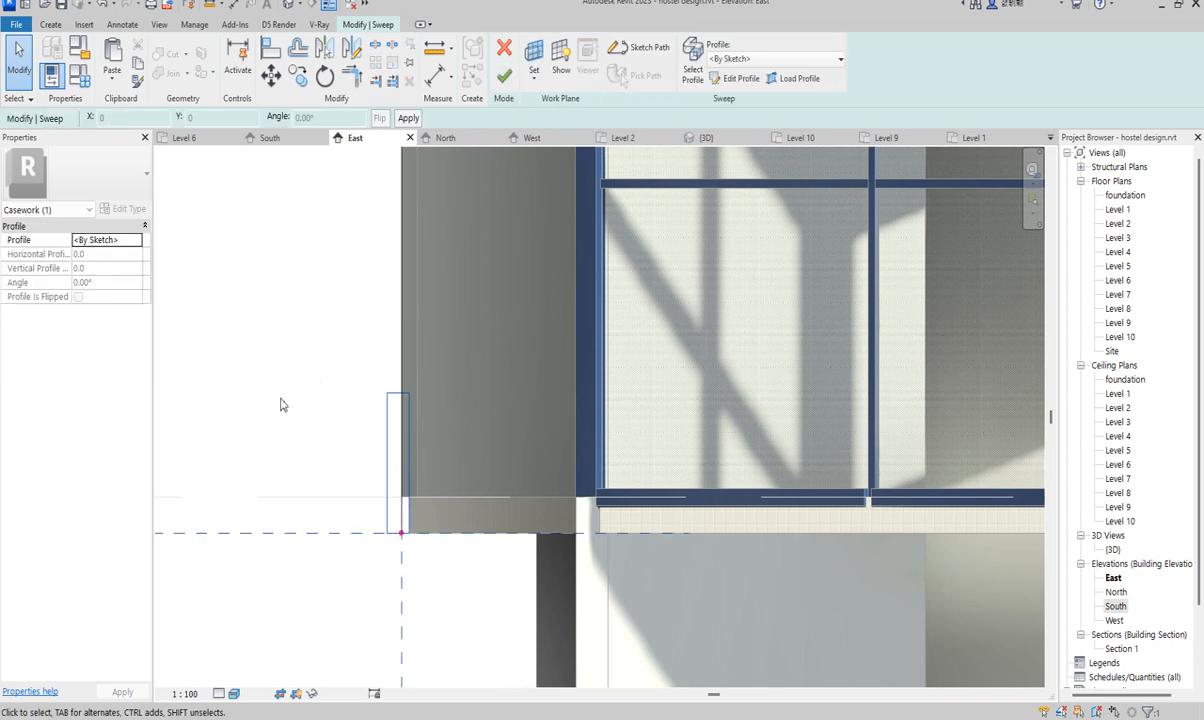
- Complete the sweep and view its grey frame above the parking on the South elevation
{"action": "left_click", "coordinate": [504, 78]}
{"action": "scroll", "coordinate": [375, 320], "scroll_direction": "down", "scroll_amount": 5}
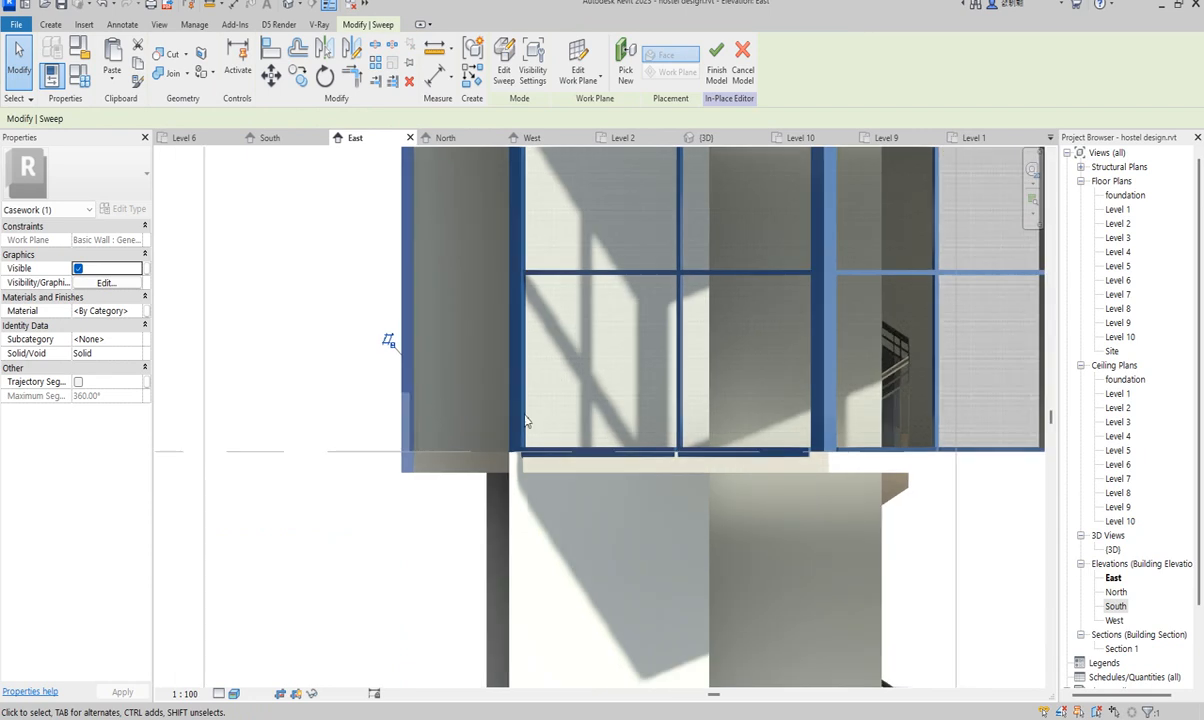
{"action": "double_click", "coordinate": [1116, 609]}
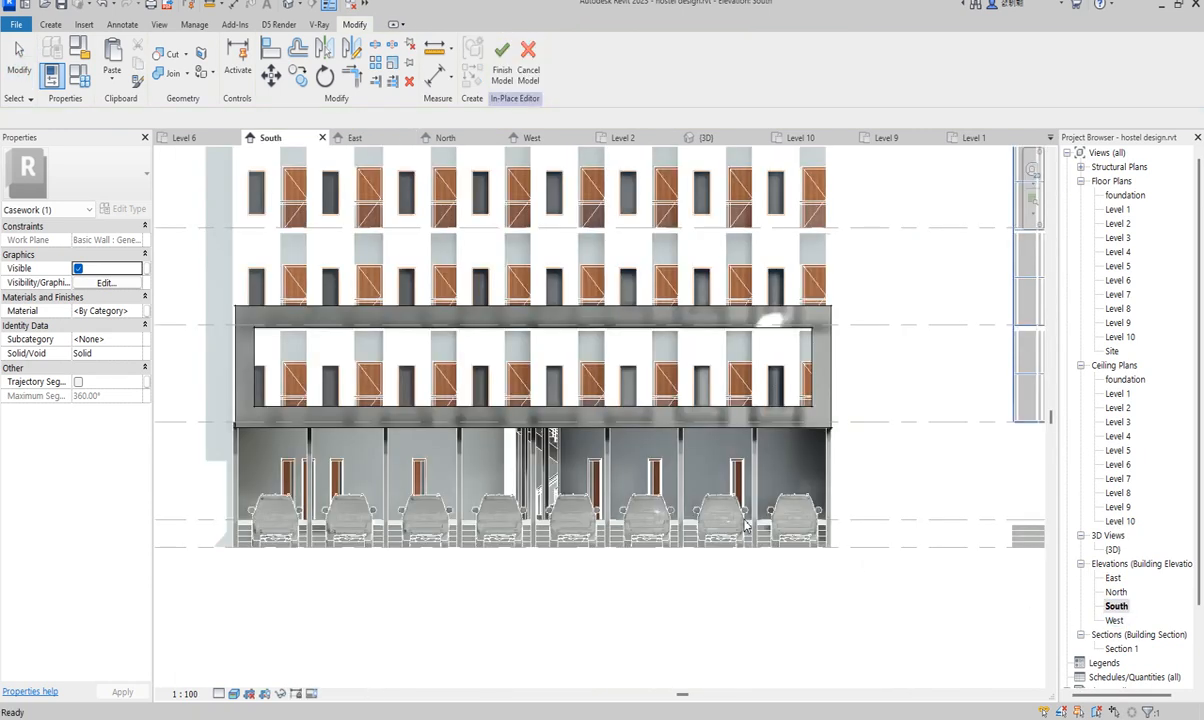
{"action": "scroll", "coordinate": [884, 355], "scroll_direction": "up", "scroll_amount": 4}
{"action": "left_click", "coordinate": [884, 360]}
{"action": "scroll", "coordinate": [884, 360], "scroll_direction": "down", "scroll_amount": 3}
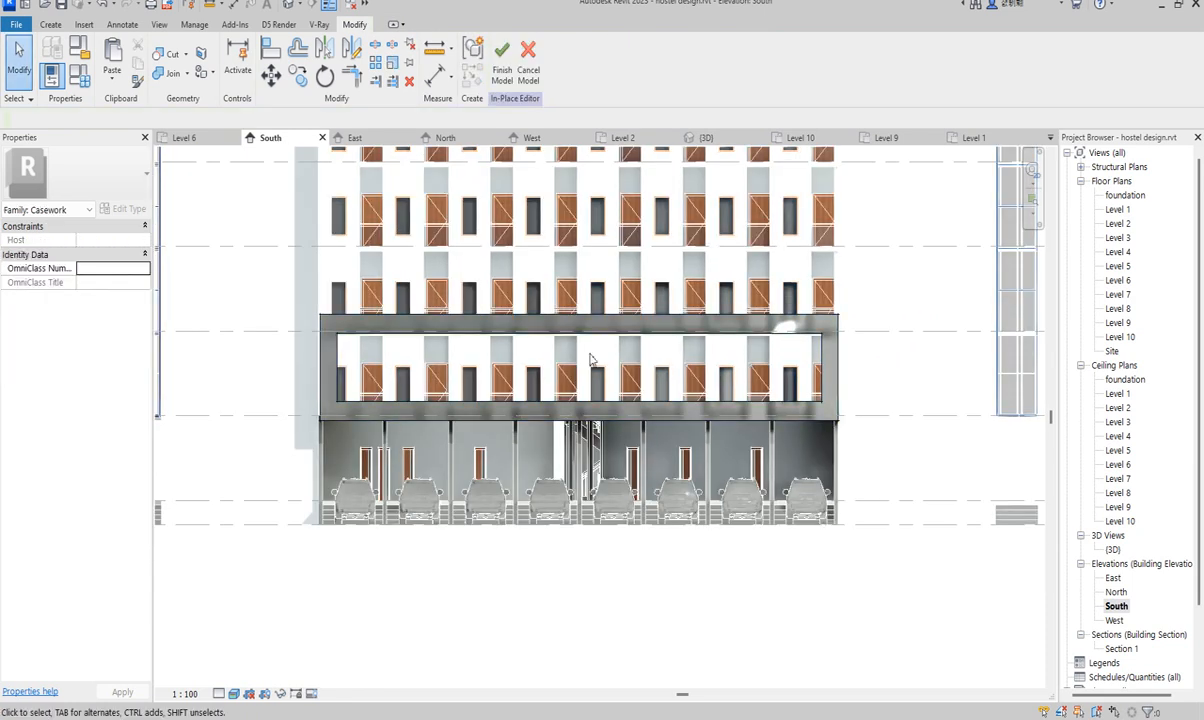
{"action": "scroll", "coordinate": [392, 413], "scroll_direction": "down", "scroll_amount": 3}
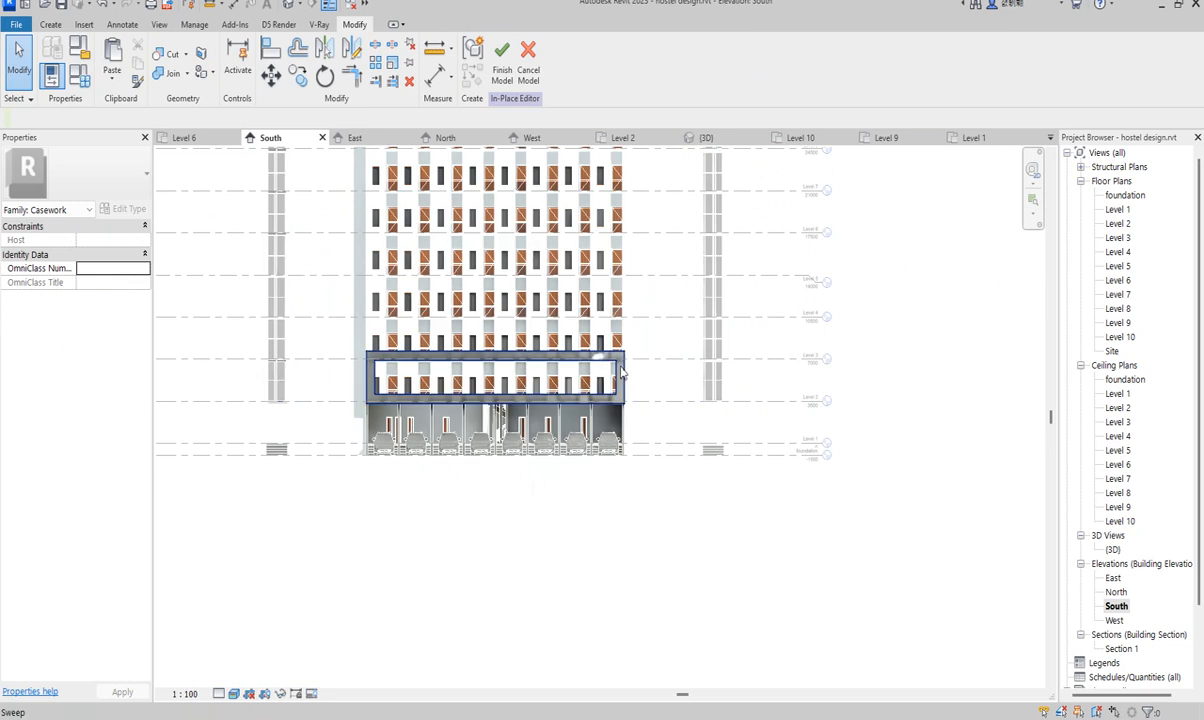
{"action": "scroll", "coordinate": [378, 388], "scroll_direction": "up", "scroll_amount": 2}
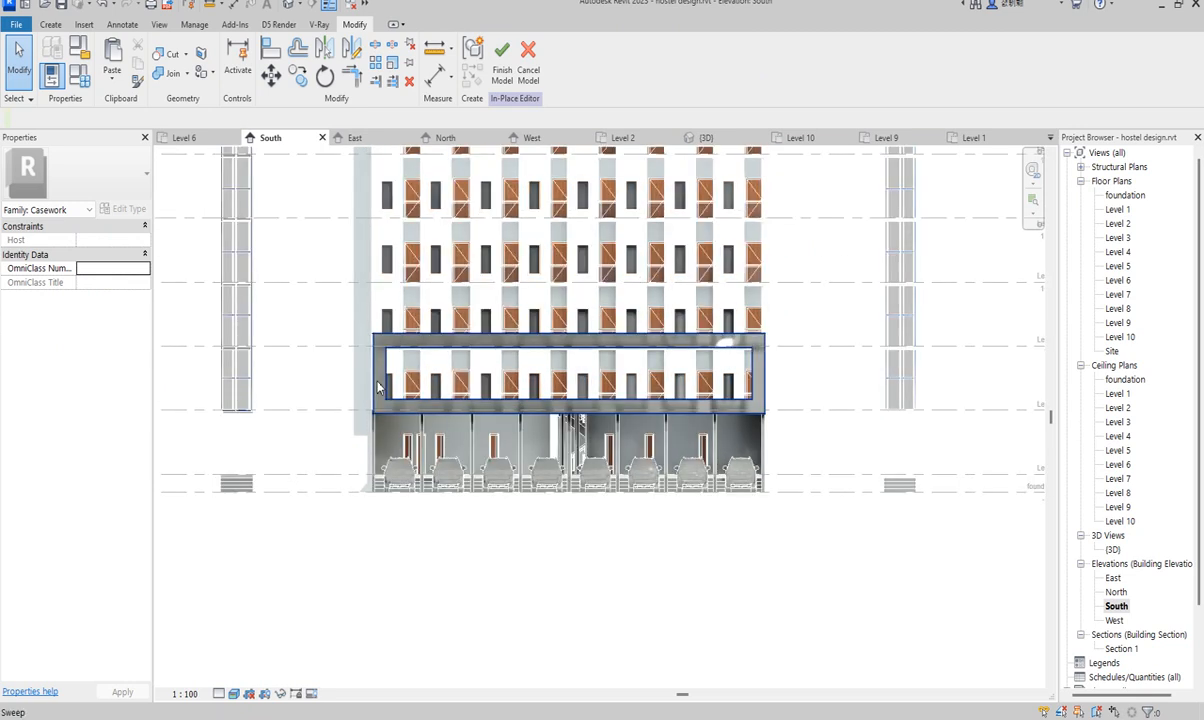
{"action": "scroll", "coordinate": [600, 410], "scroll_direction": "up", "scroll_amount": 1}
- Select the frame sweep and duplicate Aluminium(2) into the new material Aluminium(11)
{"action": "left_click", "coordinate": [600, 410]}
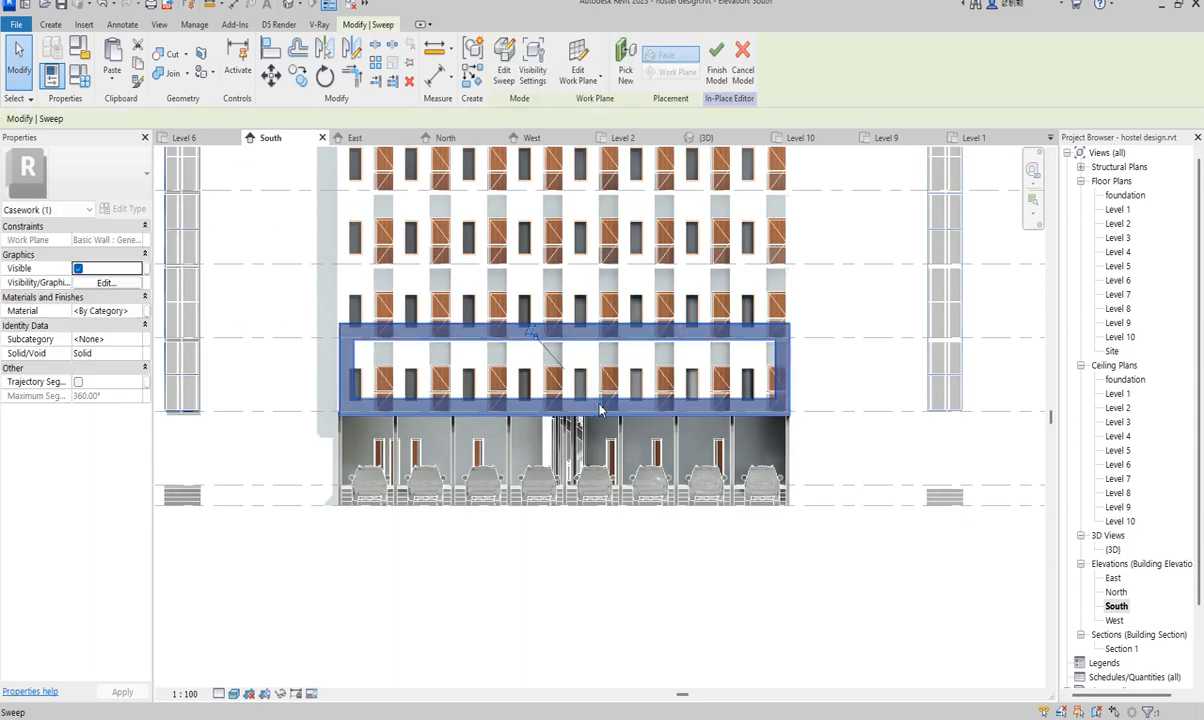
{"action": "left_click", "coordinate": [134, 312]}
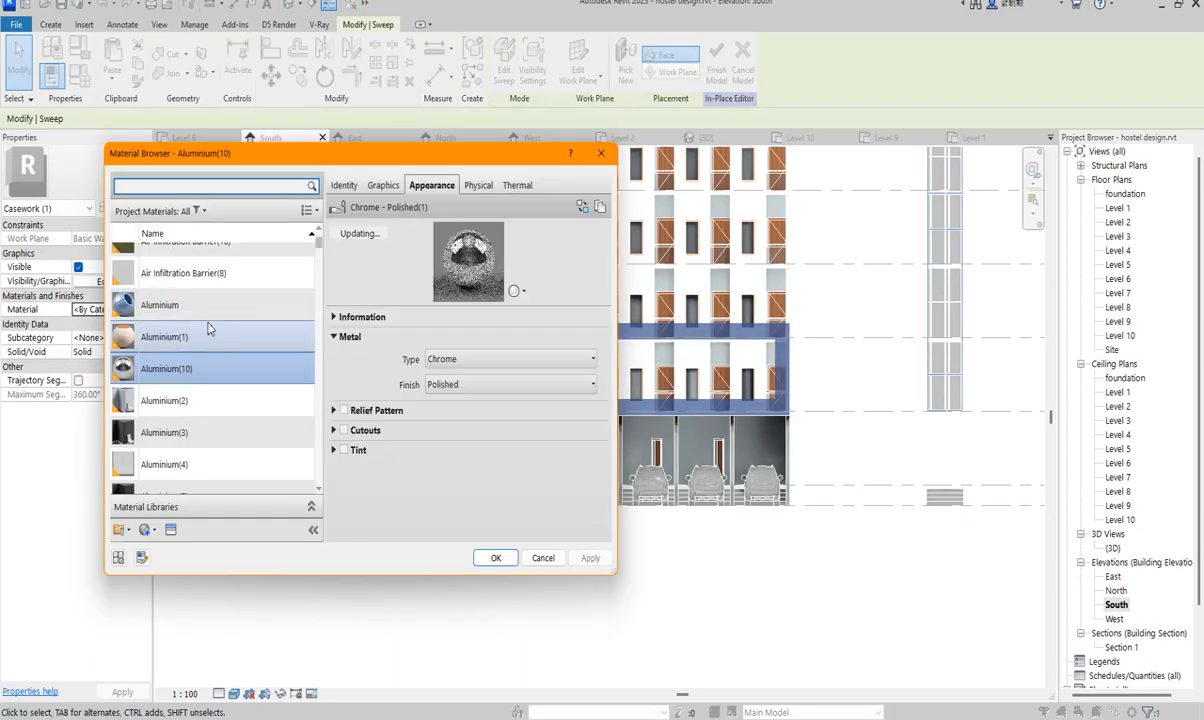
{"action": "left_click", "coordinate": [165, 400]}
{"action": "right_click", "coordinate": [183, 400]}
{"action": "left_click", "coordinate": [247, 427]}
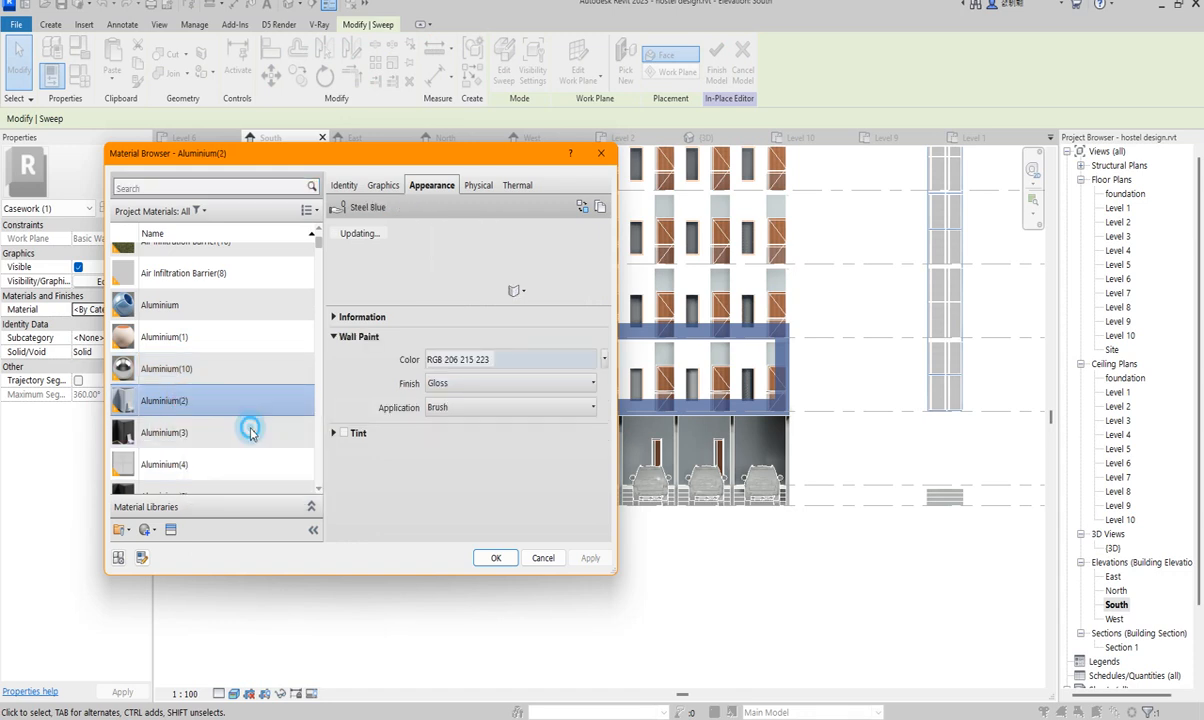
- Turn on Use Render Appearance in Aluminium(11)'s graphics settings
{"action": "left_click", "coordinate": [385, 184]}
{"action": "left_click", "coordinate": [430, 227]}
{"action": "left_click", "coordinate": [432, 185]}
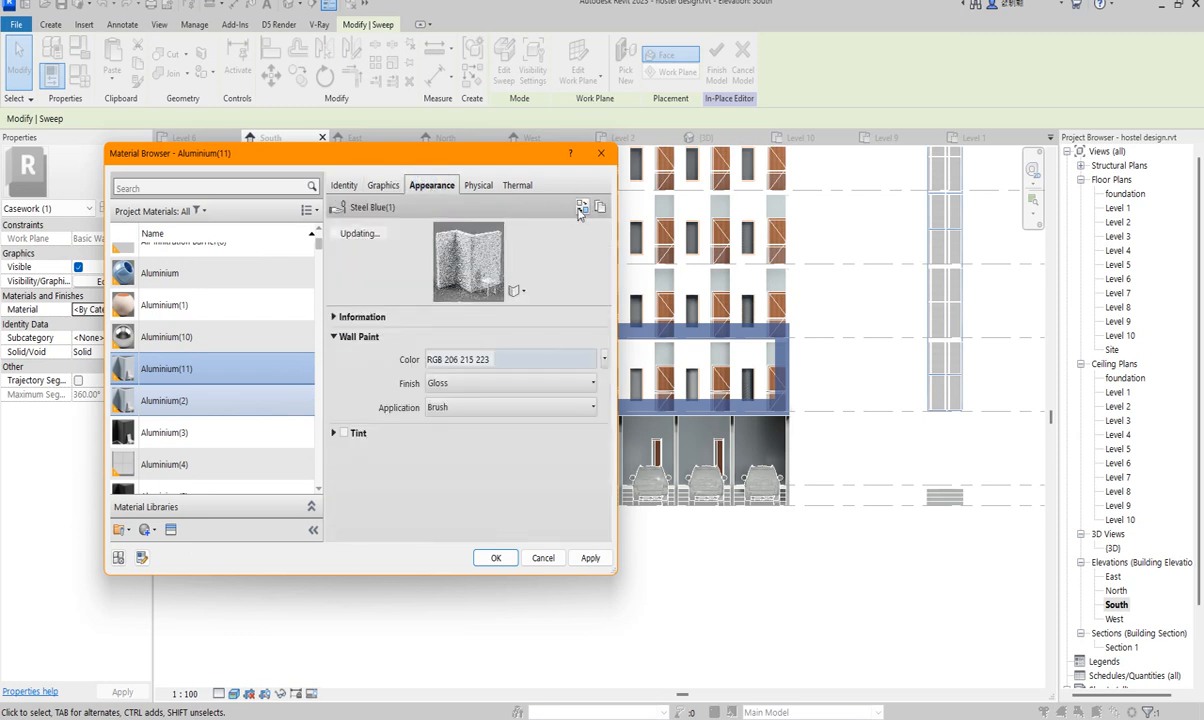
{"action": "left_click", "coordinate": [581, 208]}
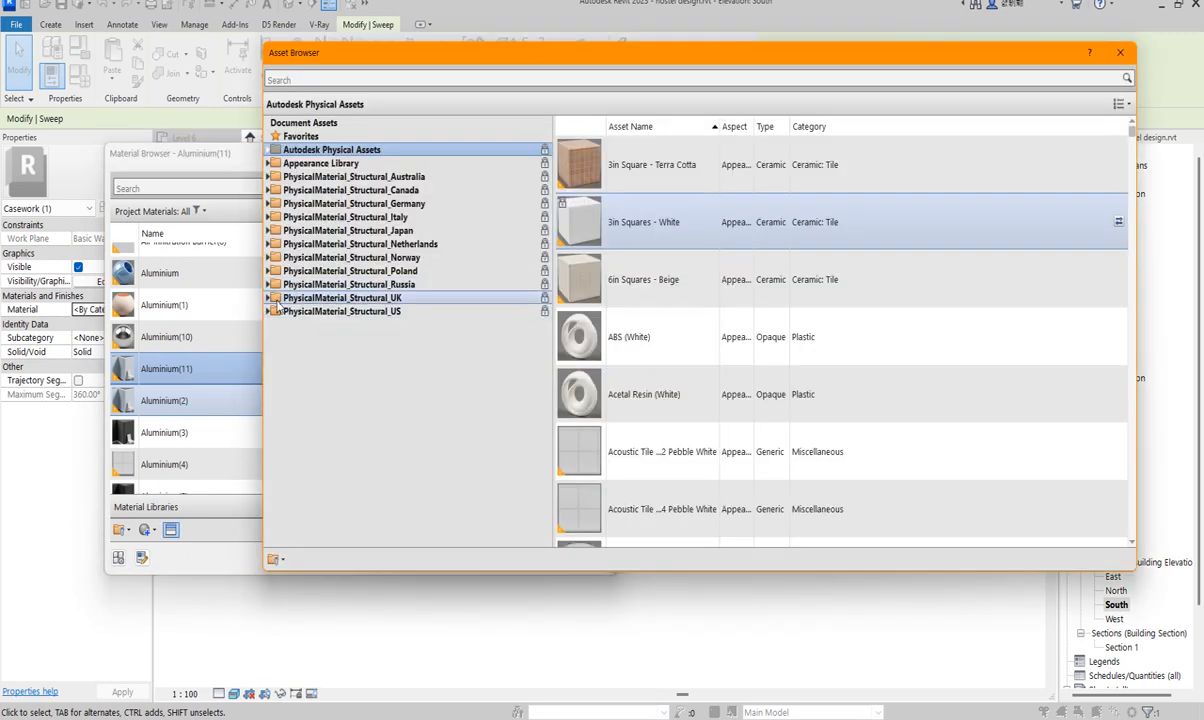
- Replace Aluminium(11)'s appearance with Light Chocolate from Appearance Library > Wall Paint > Glossy
{"action": "left_click", "coordinate": [270, 163]}
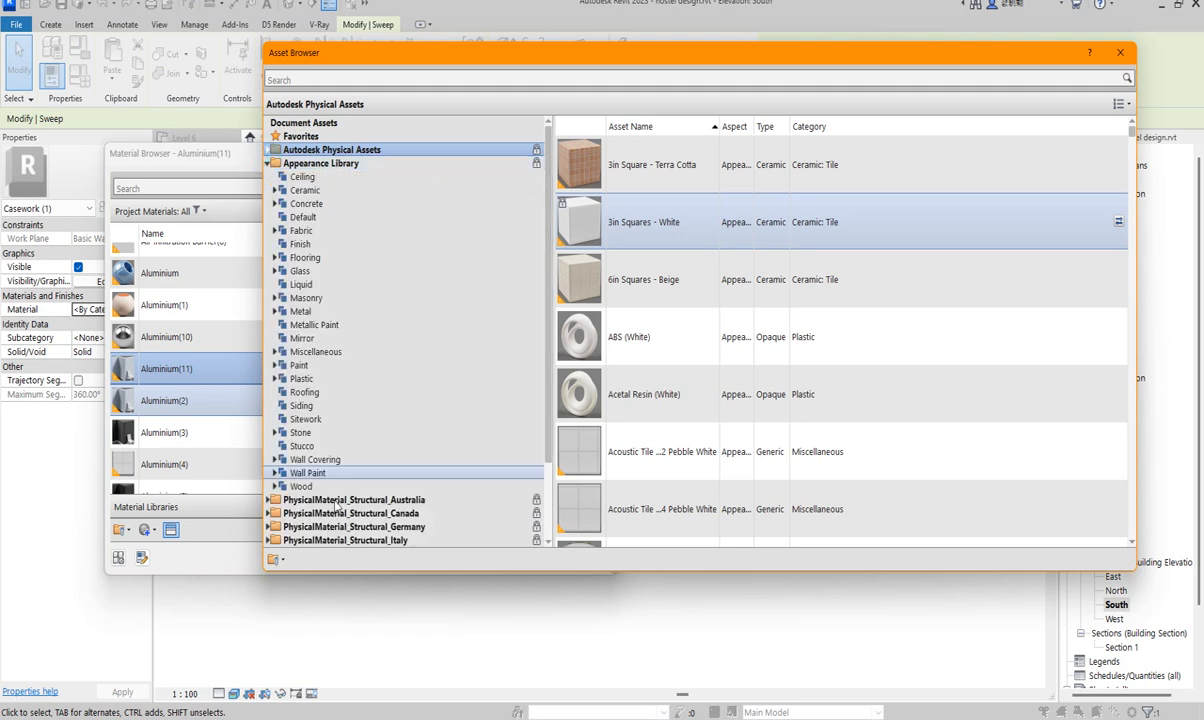
{"action": "left_click", "coordinate": [308, 473]}
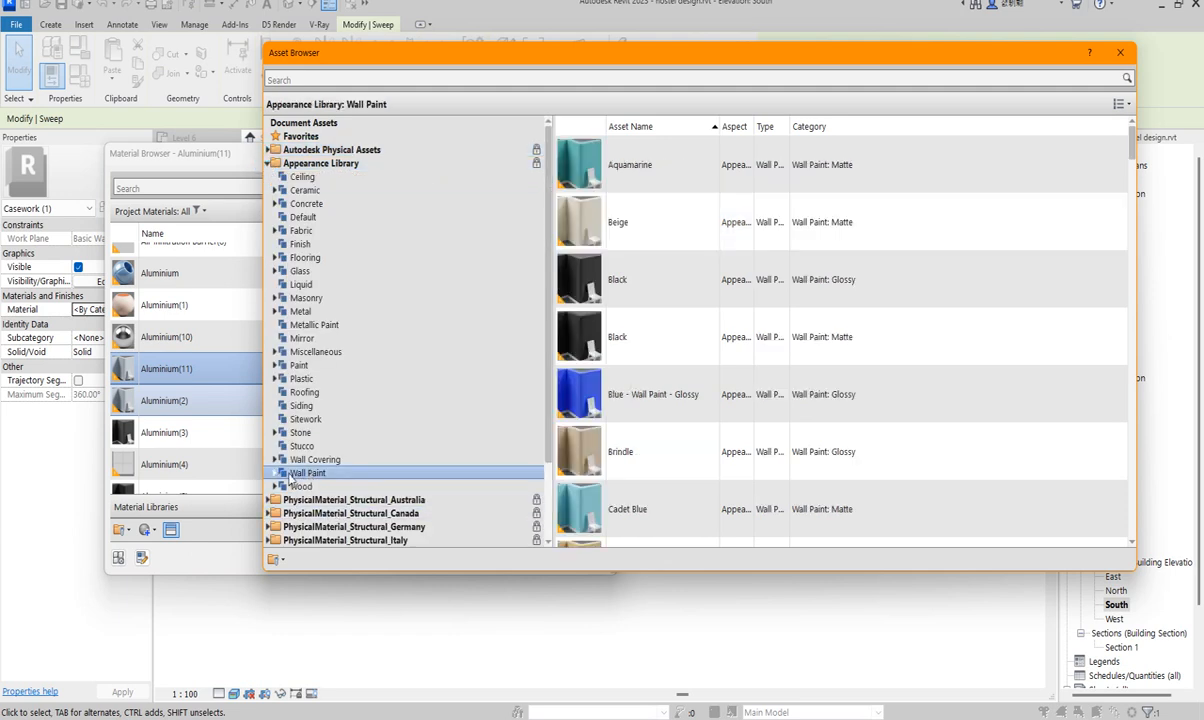
{"action": "left_click", "coordinate": [276, 475]}
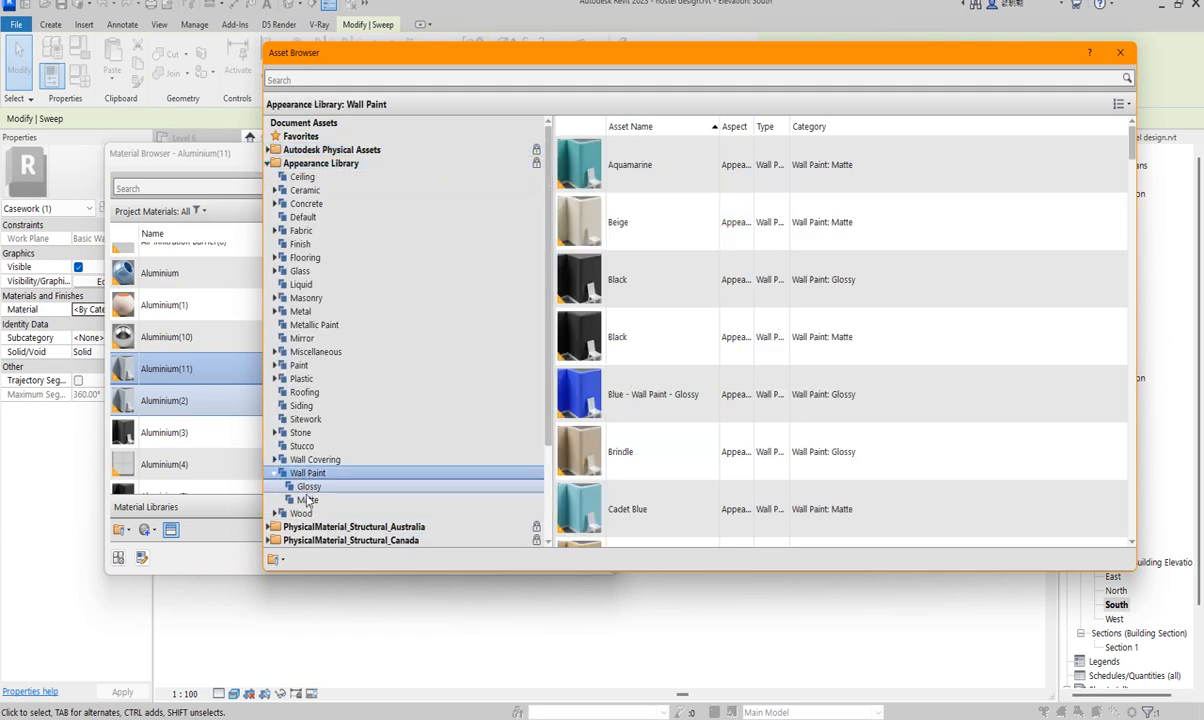
{"action": "left_click", "coordinate": [310, 487]}
{"action": "scroll", "coordinate": [693, 330], "scroll_direction": "down", "scroll_amount": 7}
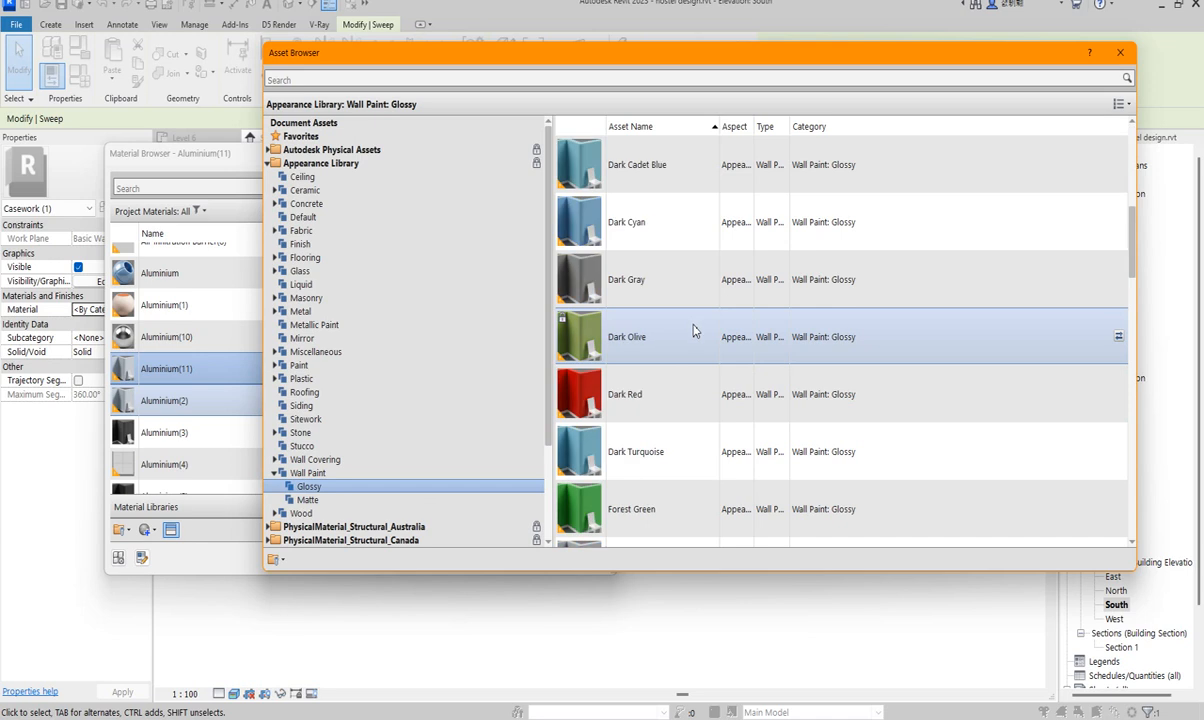
{"action": "scroll", "coordinate": [690, 346], "scroll_direction": "down", "scroll_amount": 5}
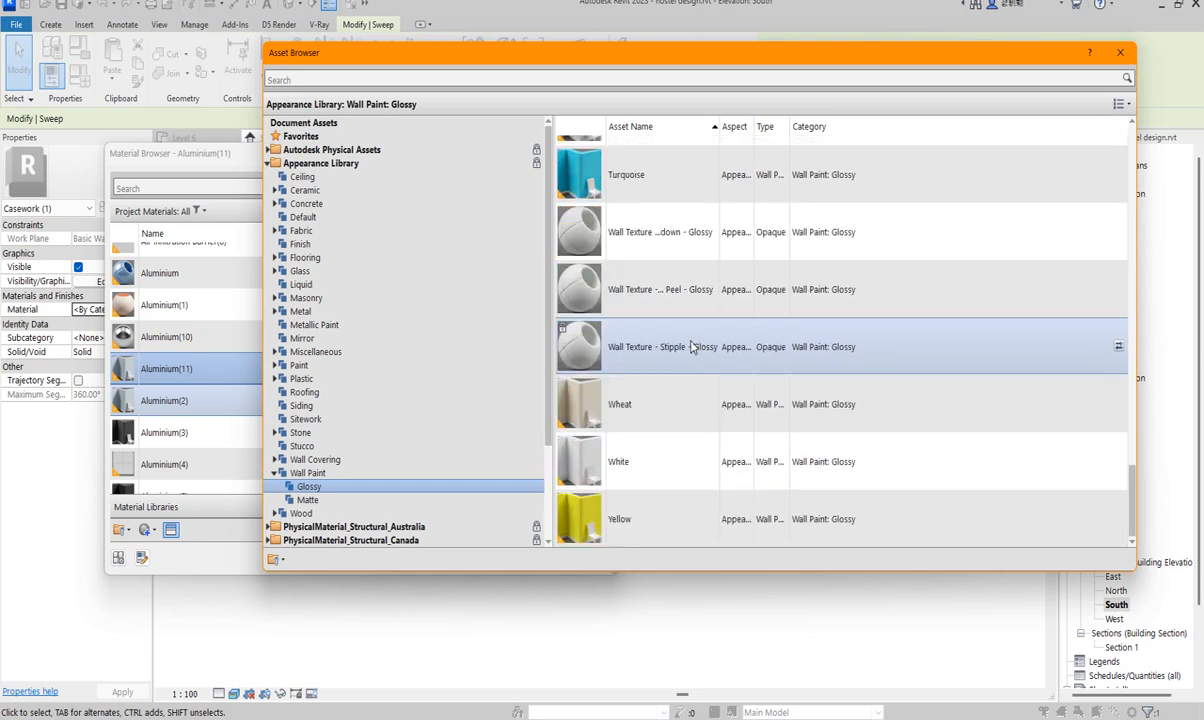
{"action": "scroll", "coordinate": [666, 395], "scroll_direction": "up", "scroll_amount": 5}
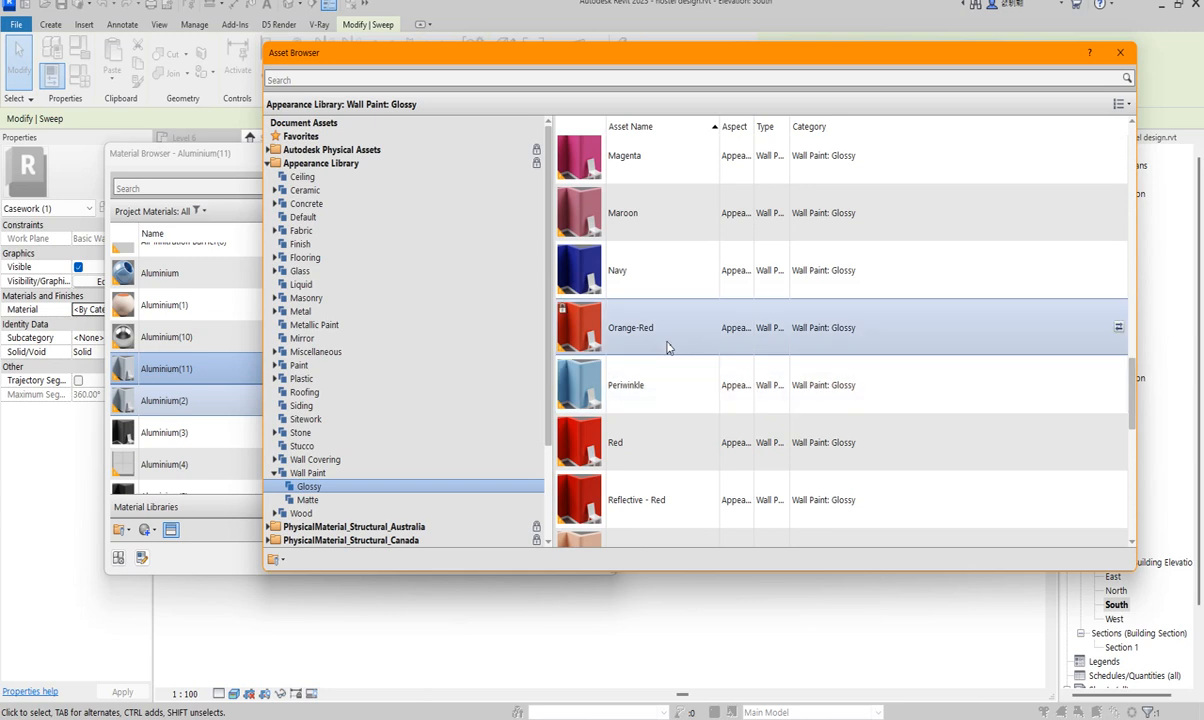
{"action": "scroll", "coordinate": [668, 347], "scroll_direction": "up", "scroll_amount": 3}
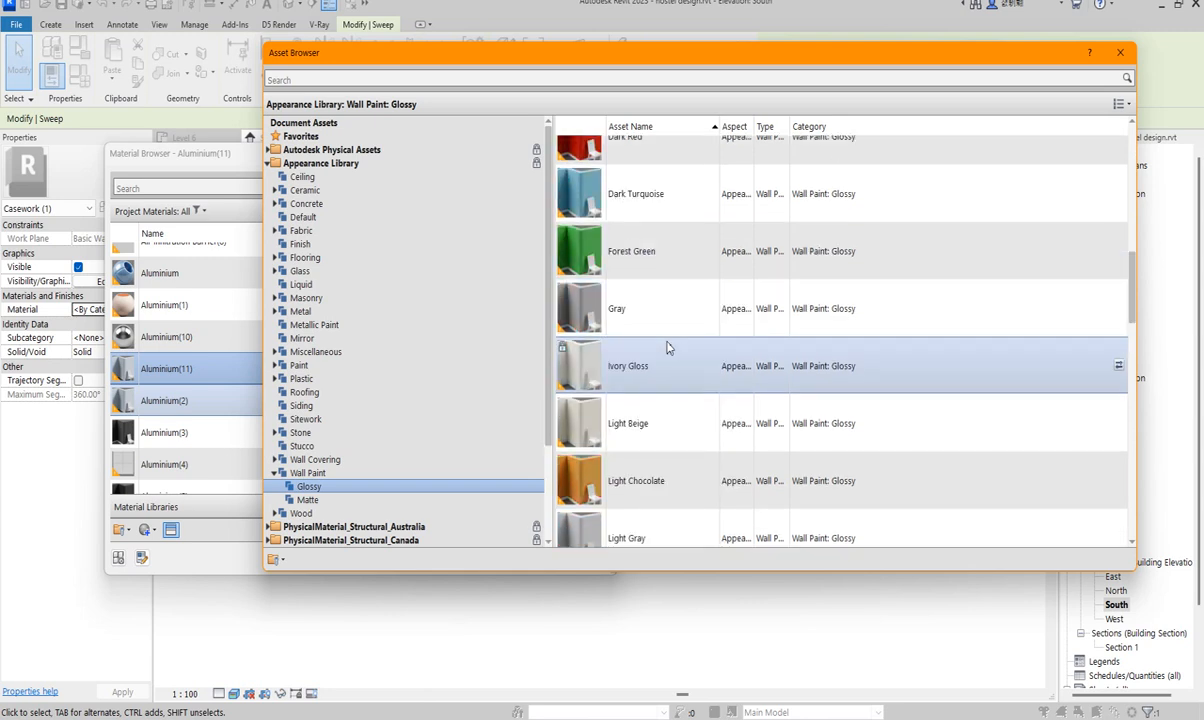
{"action": "left_click", "coordinate": [648, 487]}
{"action": "scroll", "coordinate": [900, 174], "scroll_direction": "up", "scroll_amount": 1}
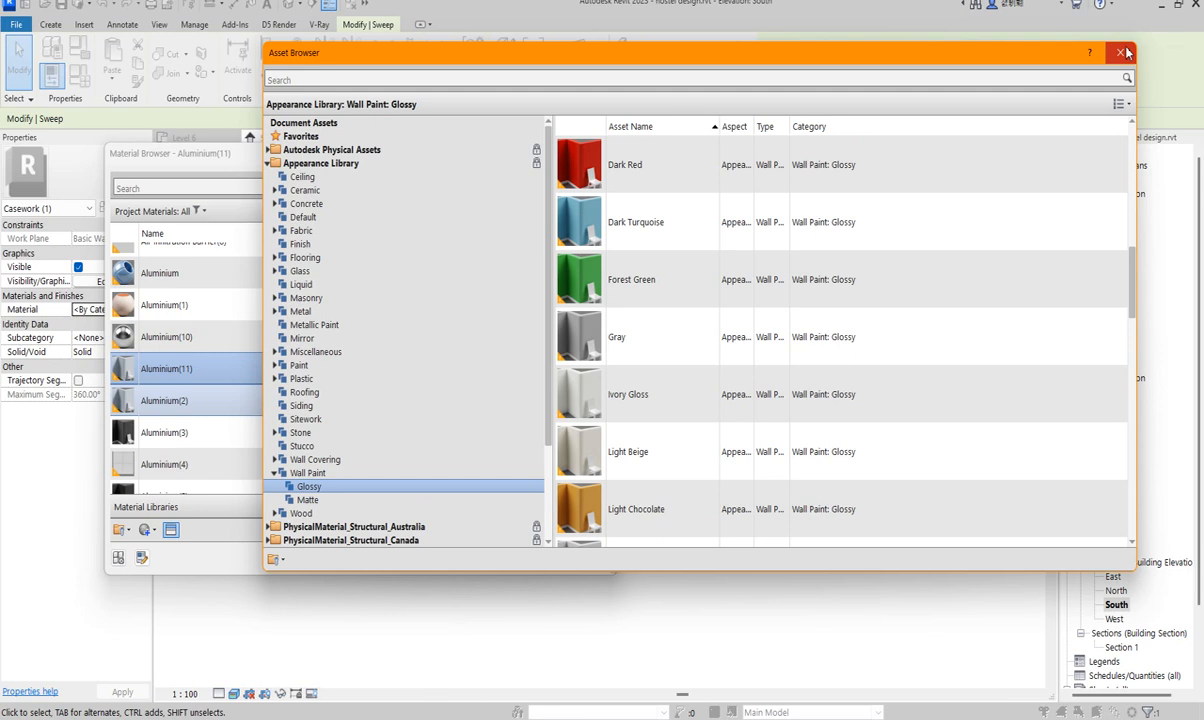
{"action": "left_click", "coordinate": [1122, 53]}
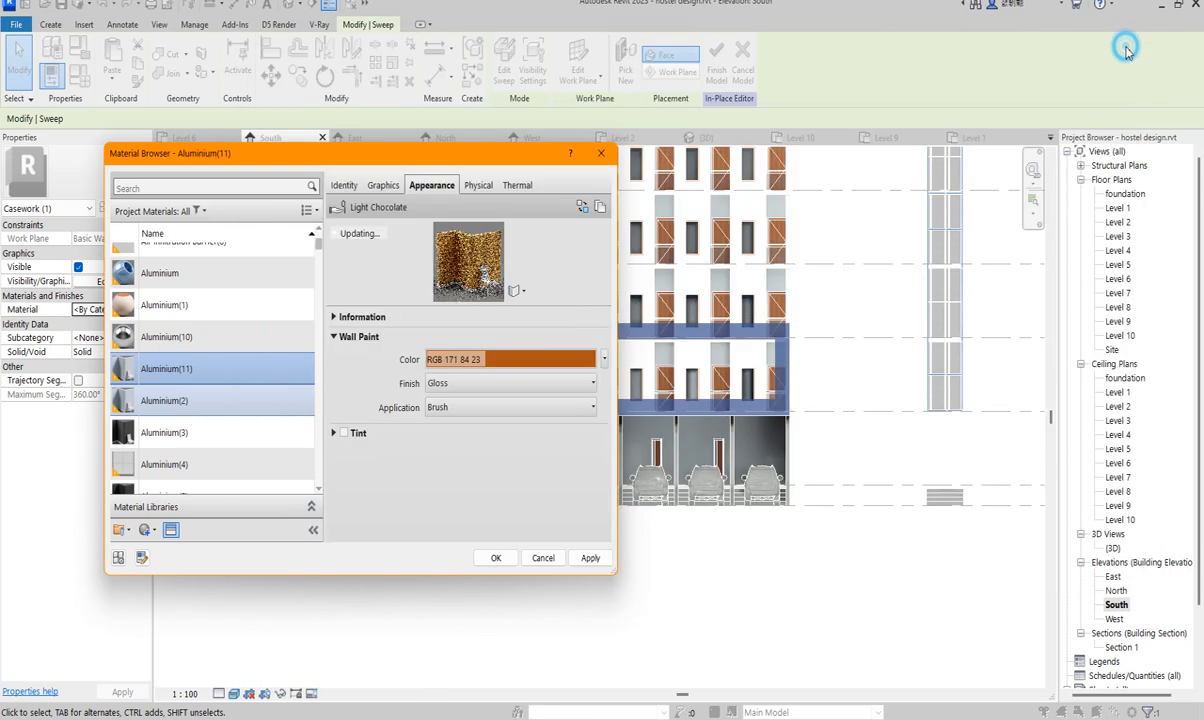
- Lighten the colour to RGB 238-173-130 and assign Aluminium(11) to the sweep
{"action": "left_click", "coordinate": [505, 364]}
{"action": "left_click_drag", "start_coordinate": [516, 333], "coordinate": [523, 289]}
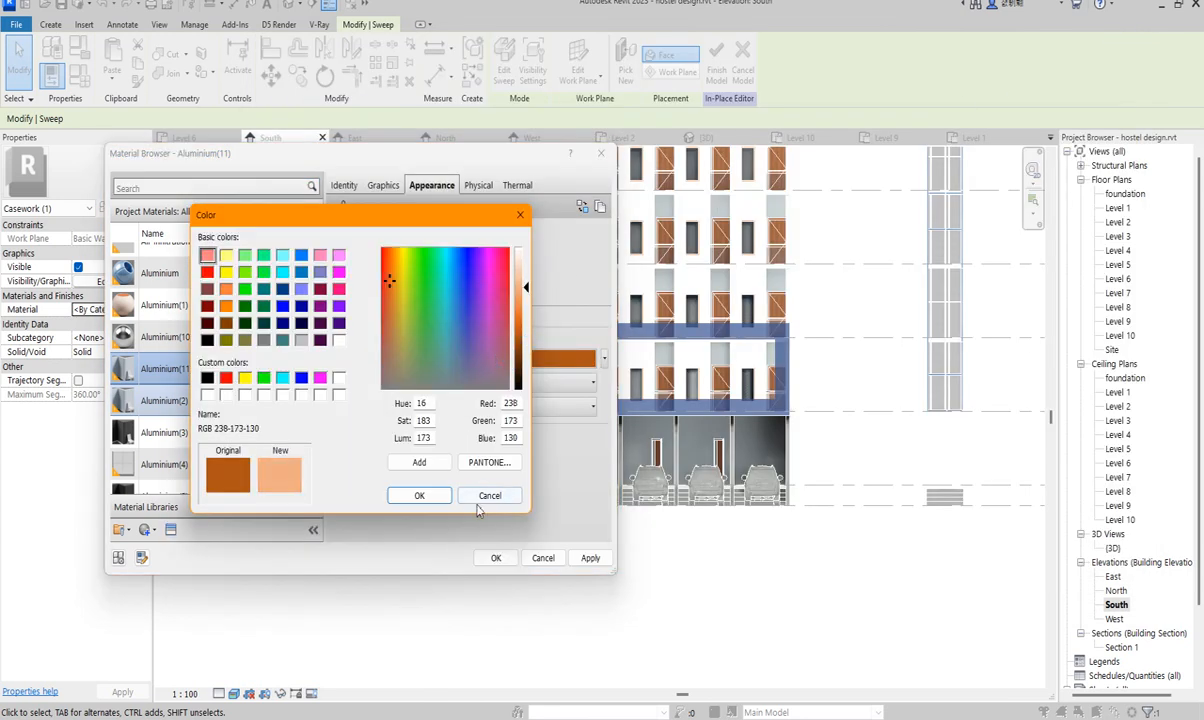
{"action": "left_click", "coordinate": [438, 500]}
{"action": "left_click", "coordinate": [494, 558]}
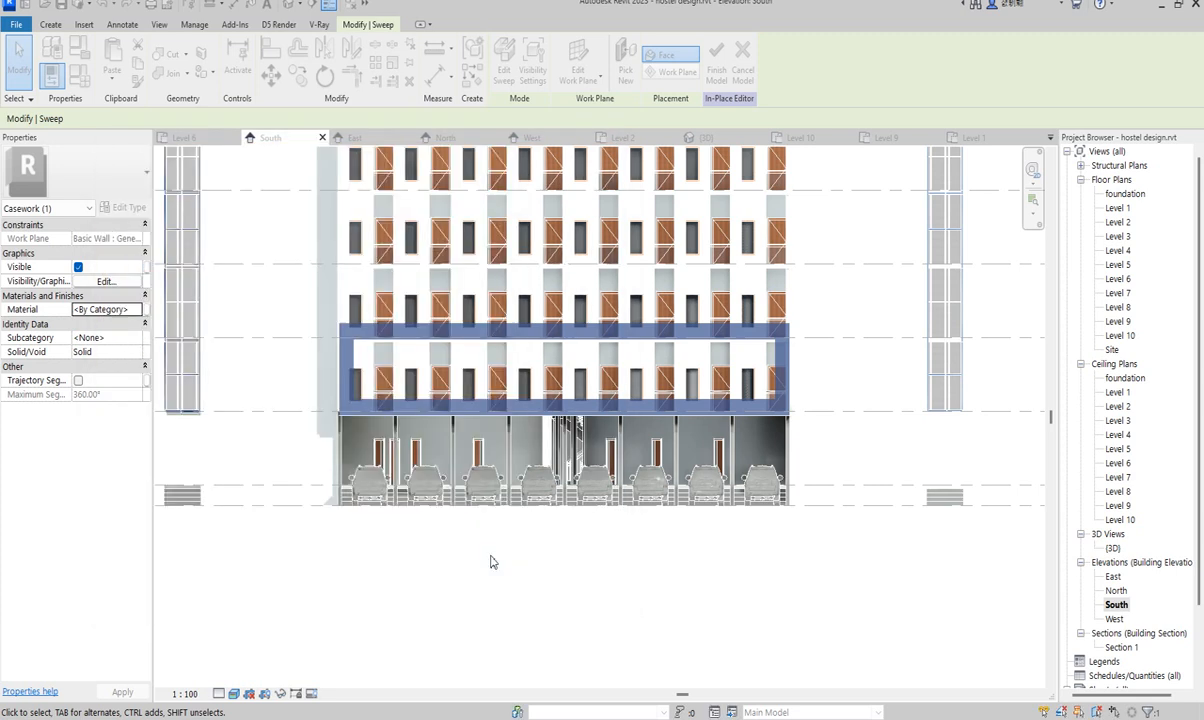
- Deselect and reselect the frame sweep to check its new chocolate colour
{"action": "left_click", "coordinate": [447, 572]}
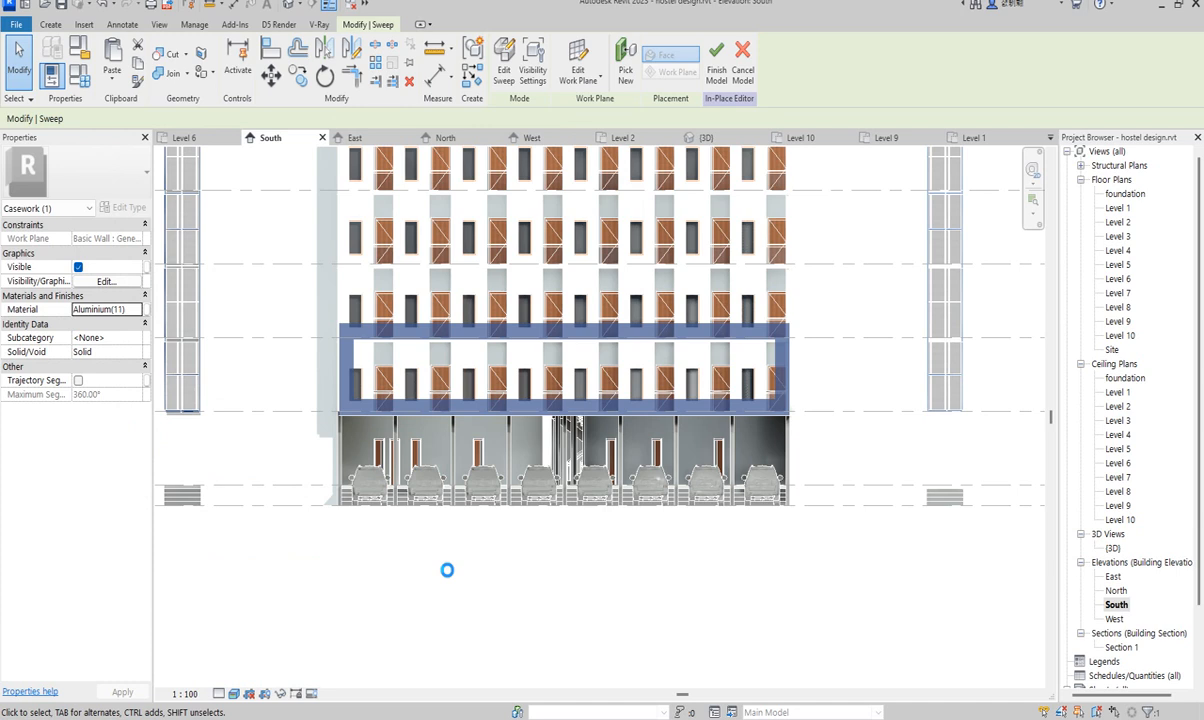
{"action": "scroll", "coordinate": [451, 556], "scroll_direction": "down", "scroll_amount": 5}
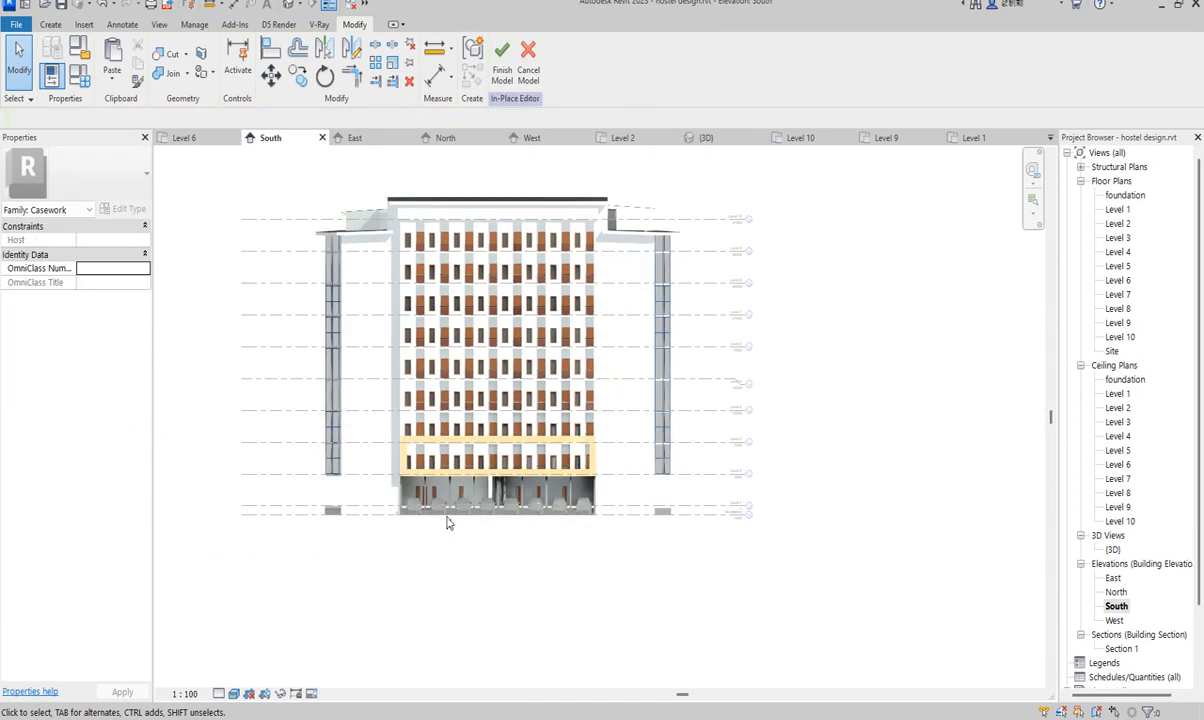
{"action": "left_click", "coordinate": [491, 484]}
{"action": "scroll", "coordinate": [489, 484], "scroll_direction": "up", "scroll_amount": 6}
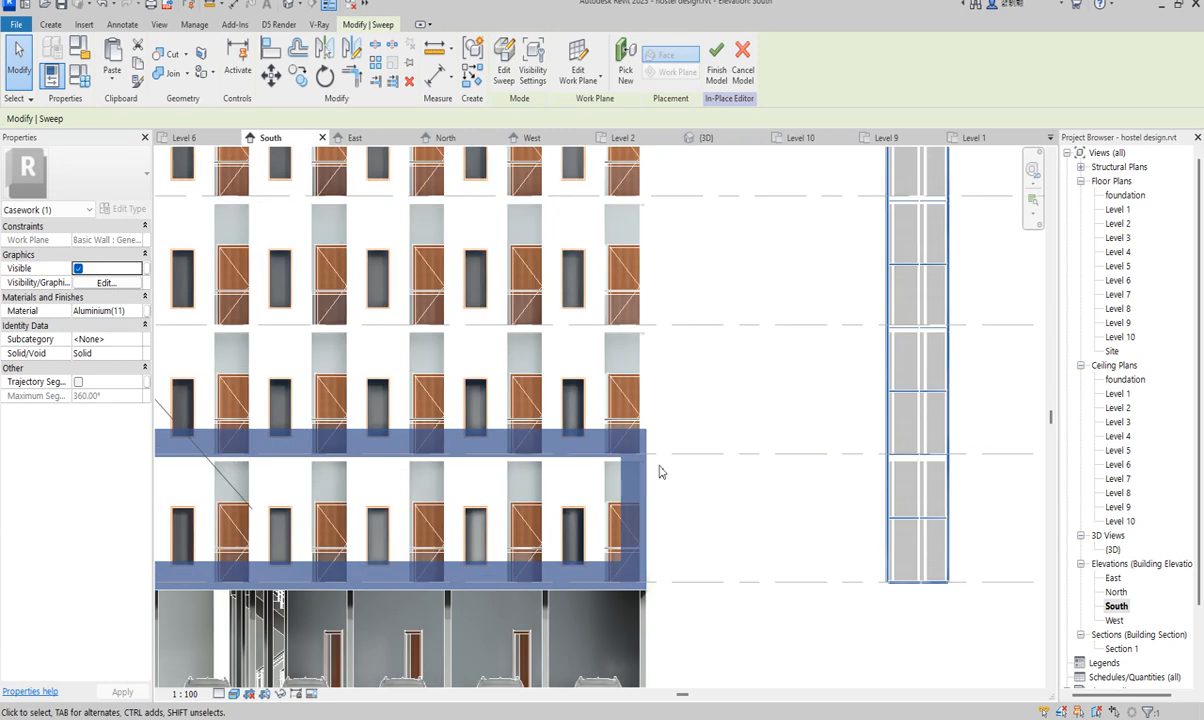
{"action": "scroll", "coordinate": [640, 470], "scroll_direction": "down", "scroll_amount": 4}
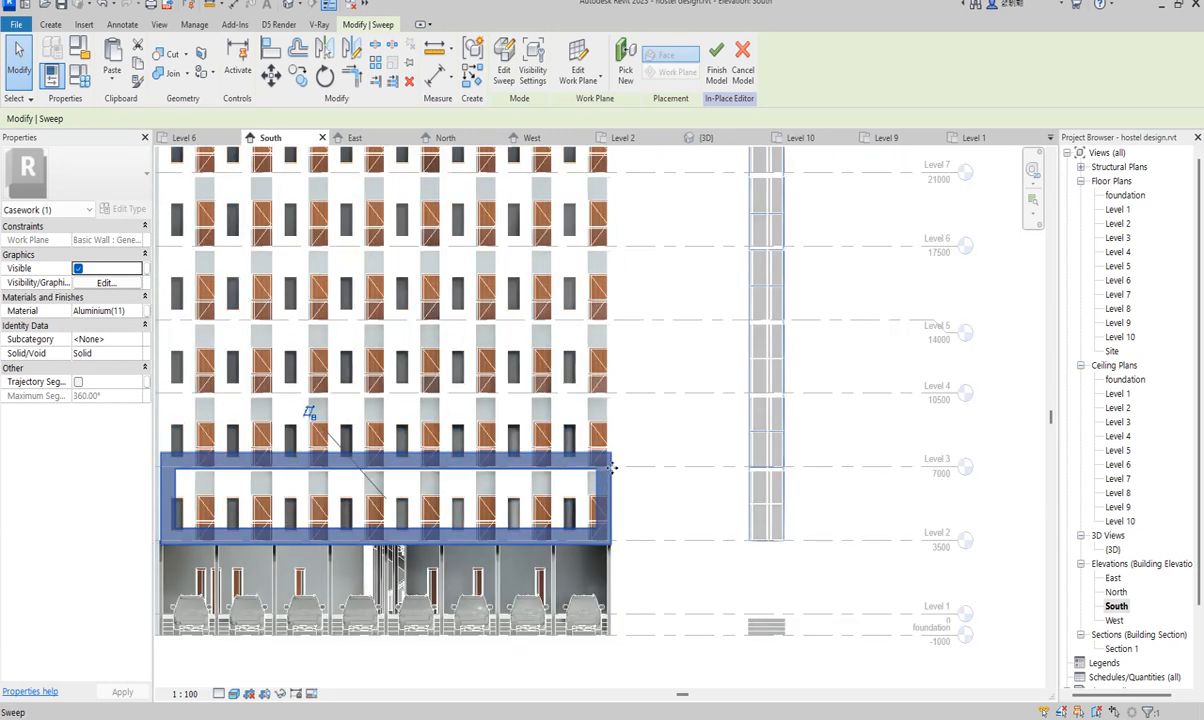
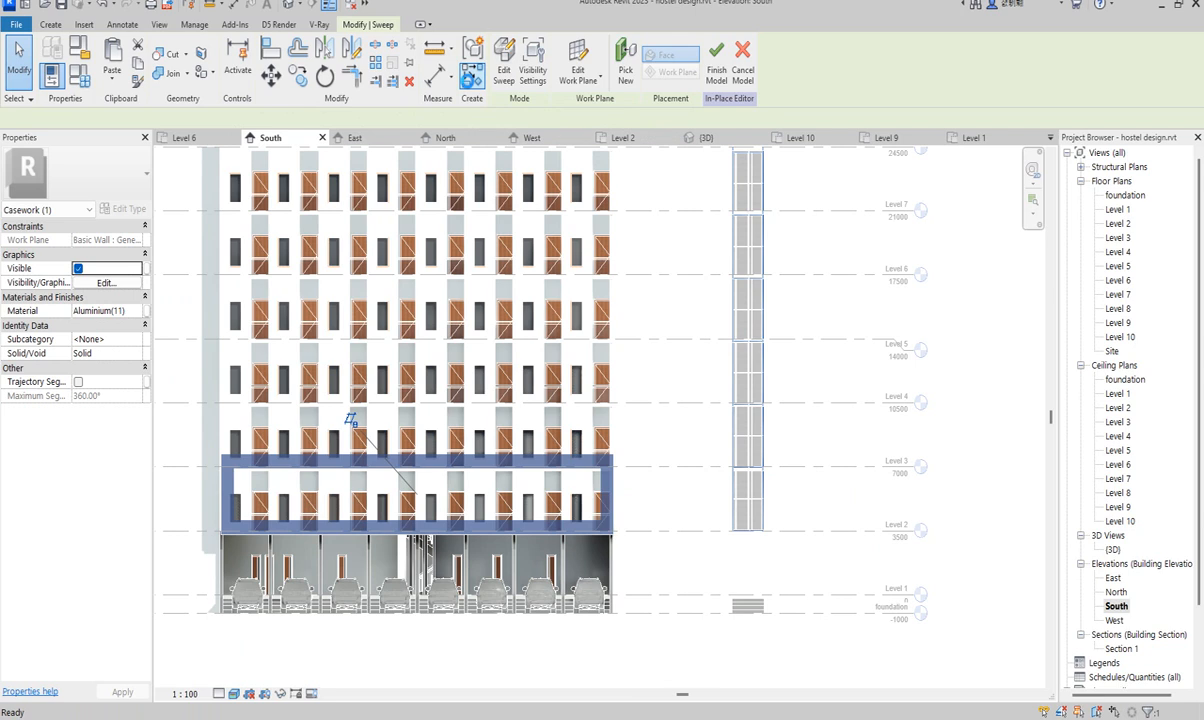
- Start a new sweep path sketch using the South elevation's wall face as the work plane
{"action": "left_click", "coordinate": [504, 64]}
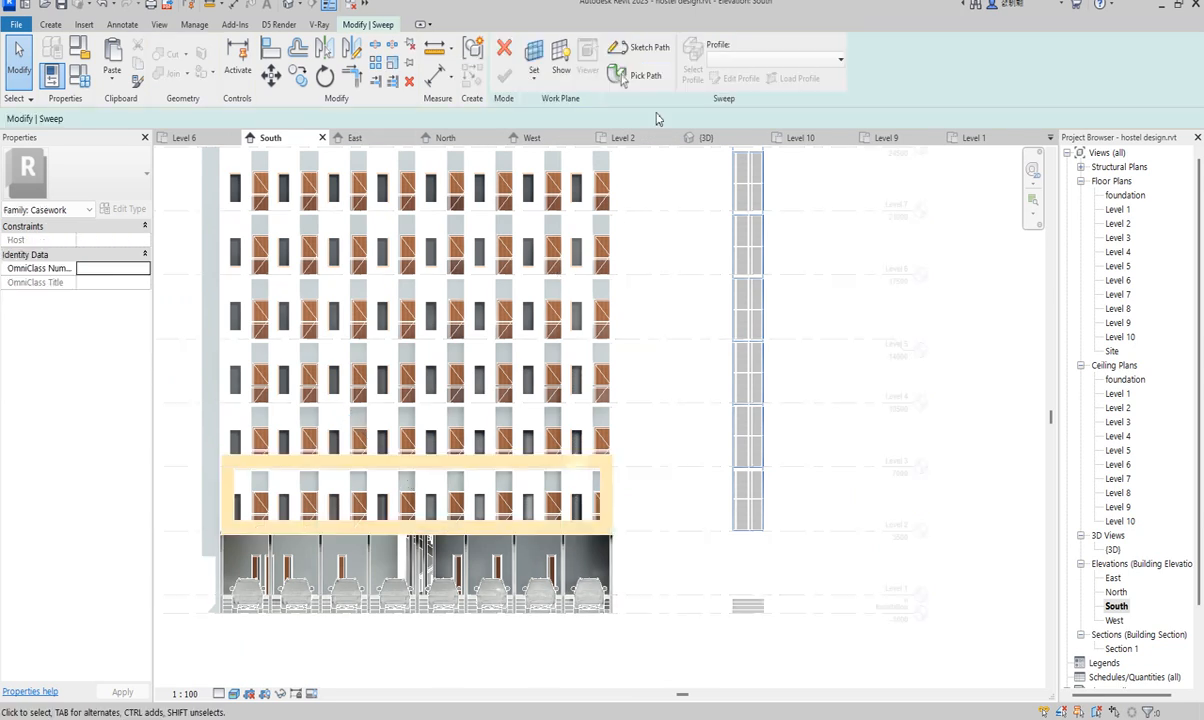
{"action": "left_click", "coordinate": [648, 62]}
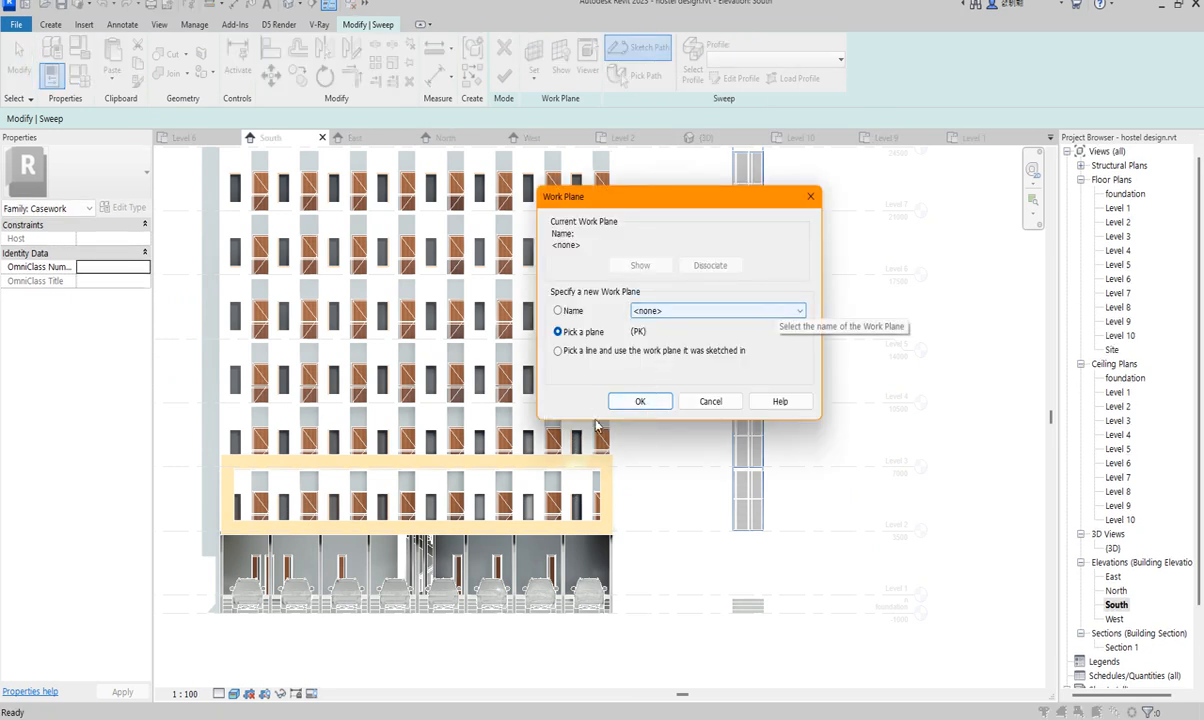
{"action": "left_click", "coordinate": [640, 401]}
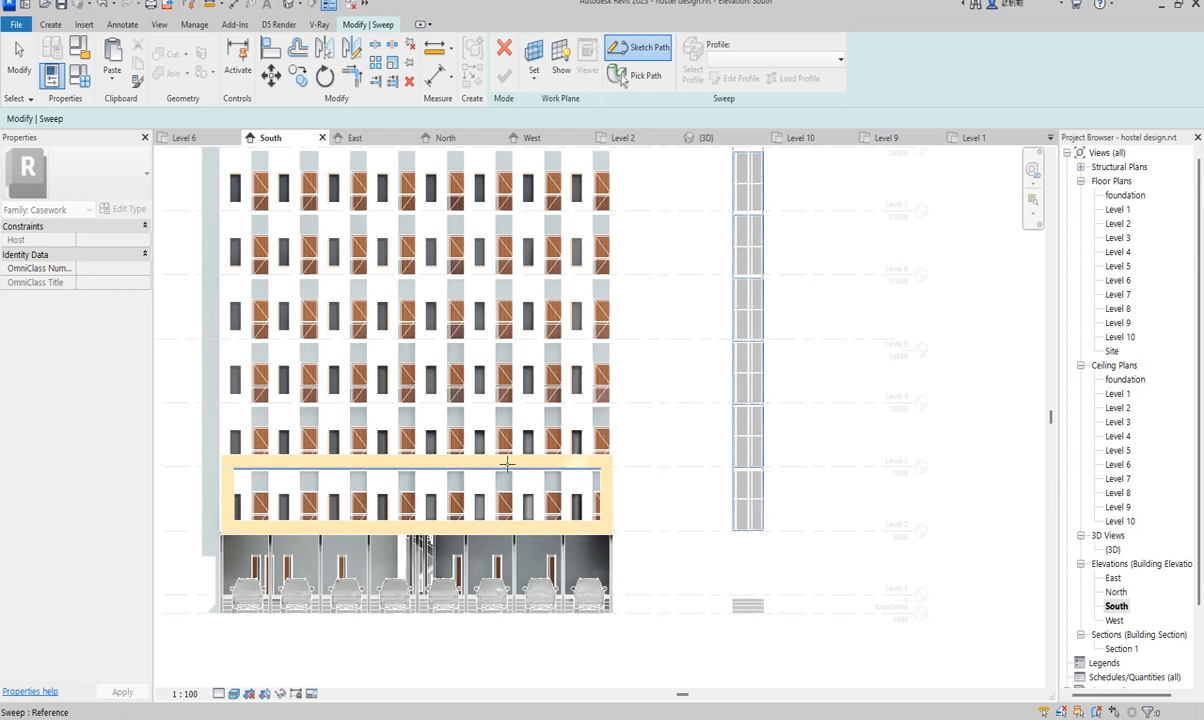
{"action": "scroll", "coordinate": [507, 462], "scroll_direction": "up", "scroll_amount": 5}
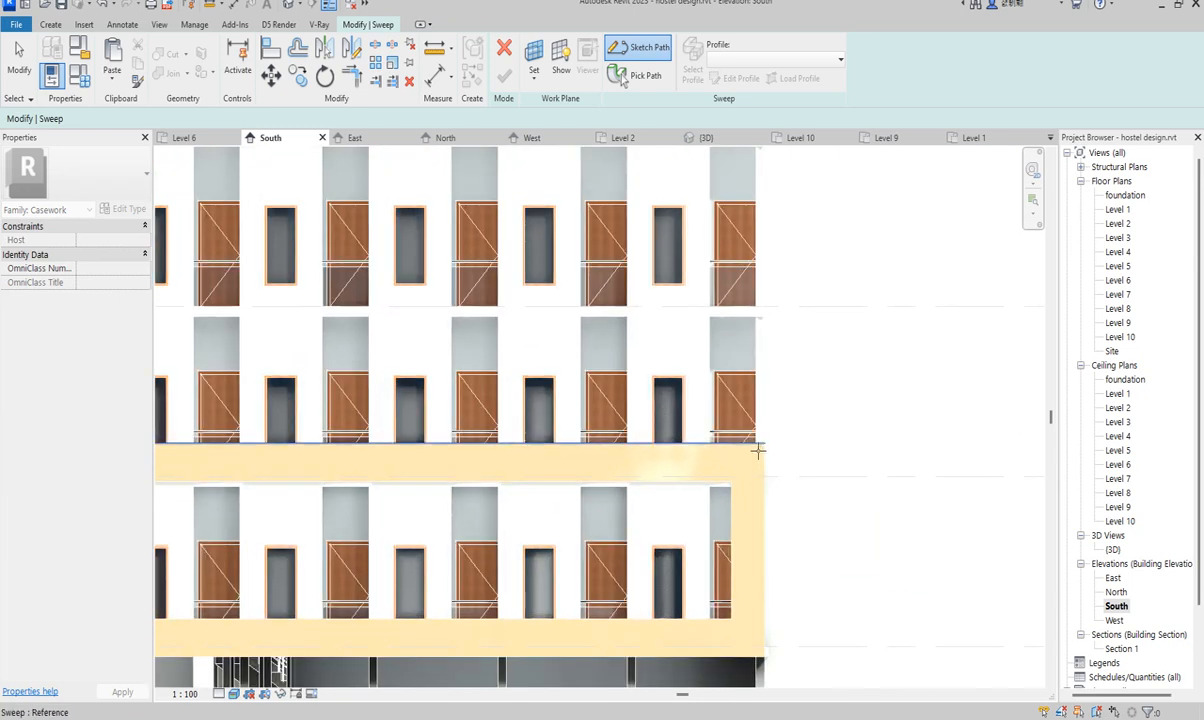
{"action": "scroll", "coordinate": [762, 470], "scroll_direction": "up", "scroll_amount": 4}
{"action": "scroll", "coordinate": [767, 453], "scroll_direction": "up", "scroll_amount": 1}
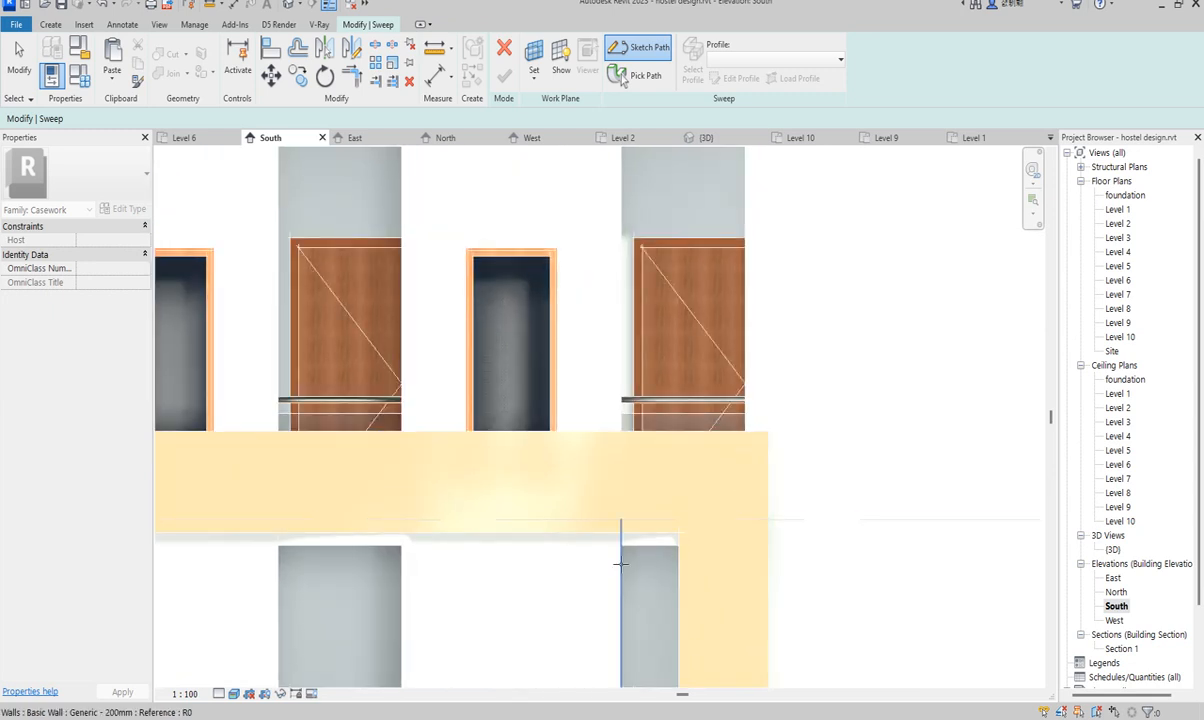
{"action": "left_click", "coordinate": [404, 580]}
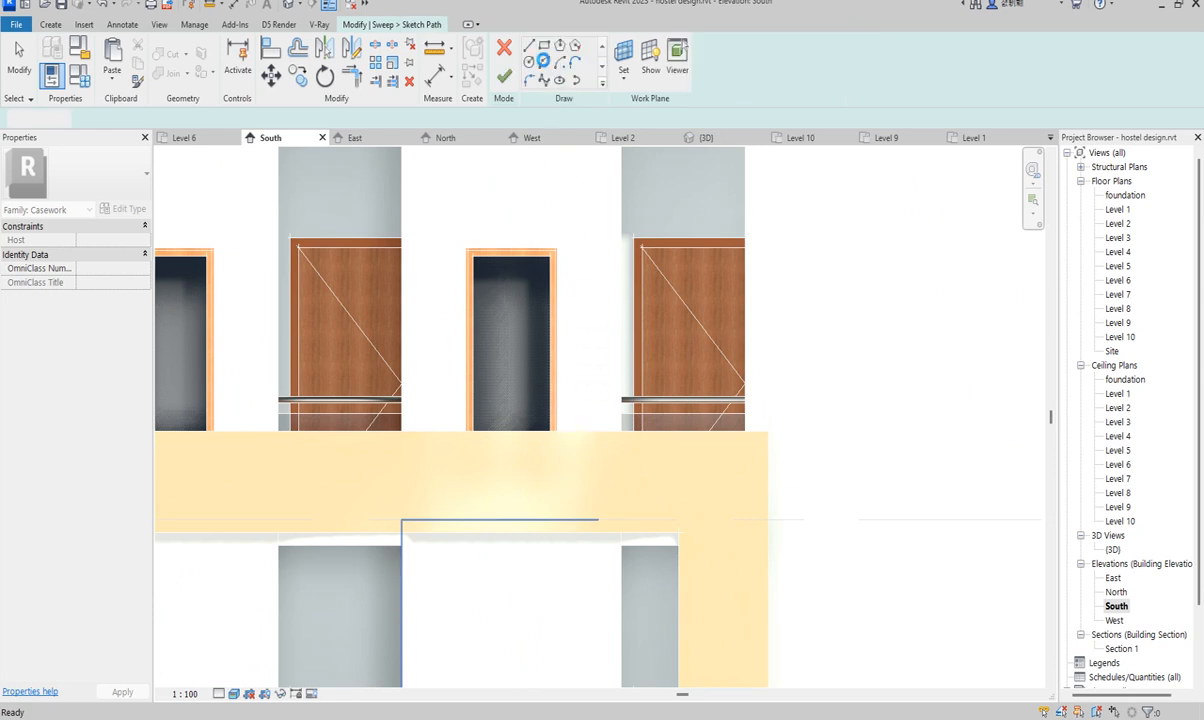
- Draw a rectangular path around the lower facade balcony opening and finish the path sketch
{"action": "left_click", "coordinate": [543, 45]}
{"action": "scroll", "coordinate": [838, 242], "scroll_direction": "down", "scroll_amount": 2}
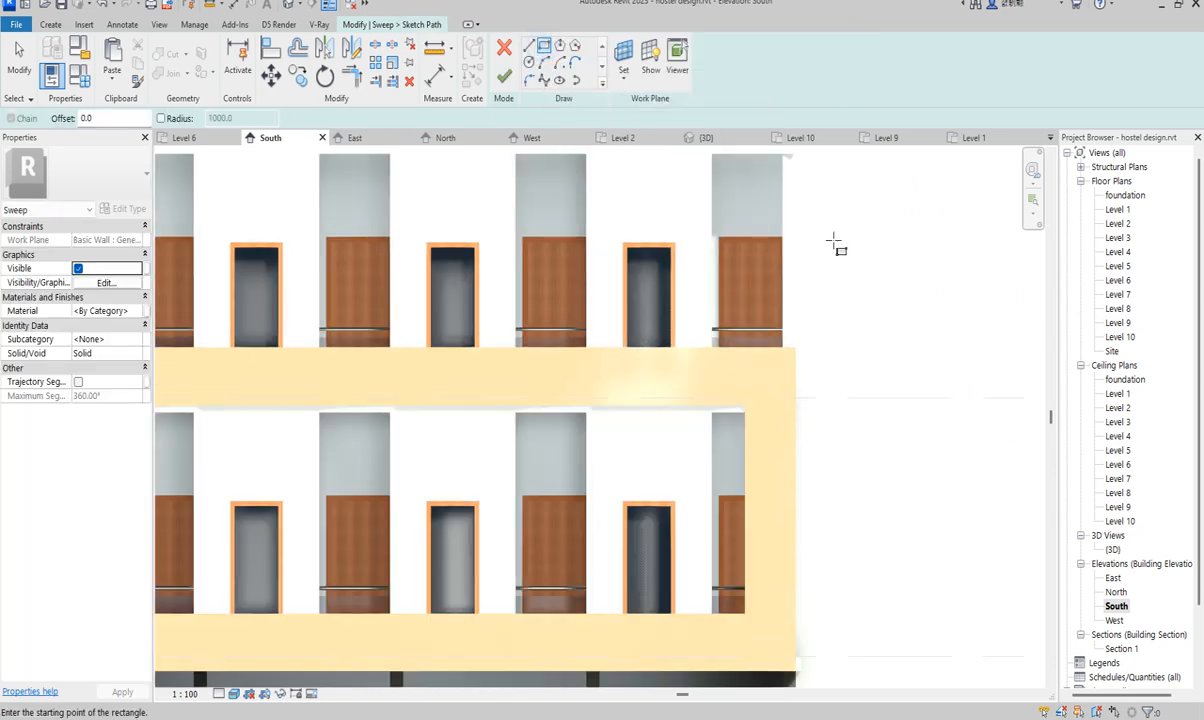
{"action": "scroll", "coordinate": [838, 242], "scroll_direction": "down", "scroll_amount": 2}
{"action": "scroll", "coordinate": [786, 318], "scroll_direction": "up", "scroll_amount": 3}
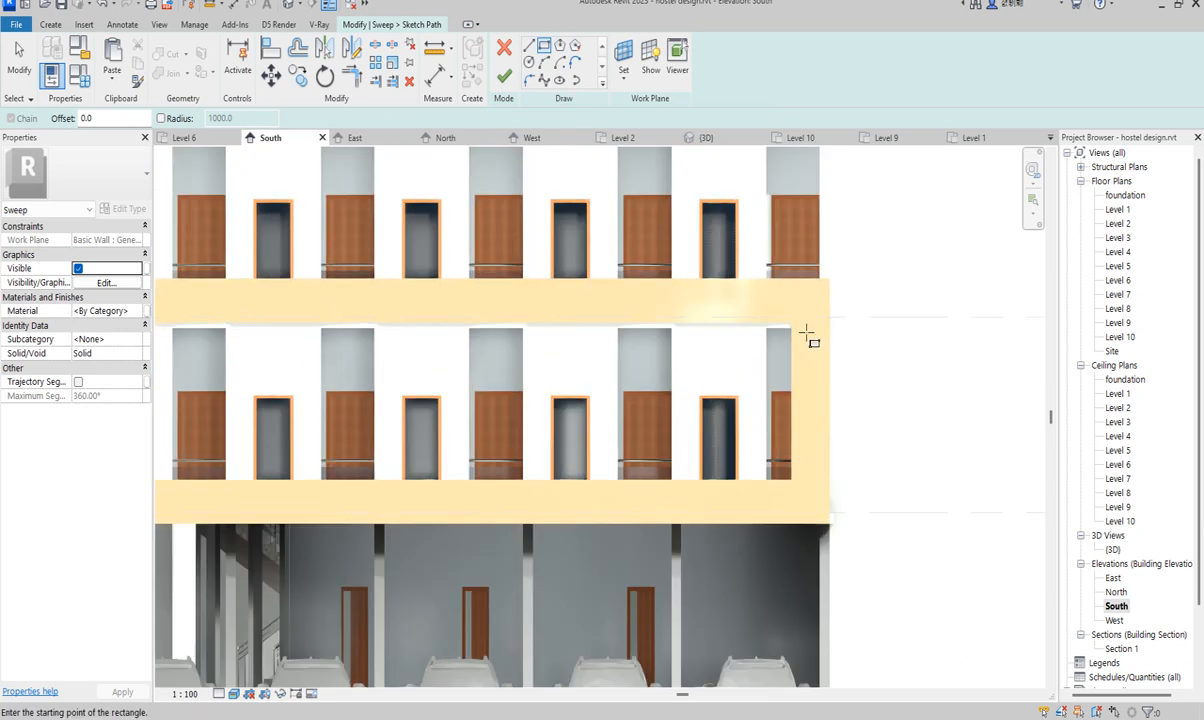
{"action": "left_click", "coordinate": [778, 314]}
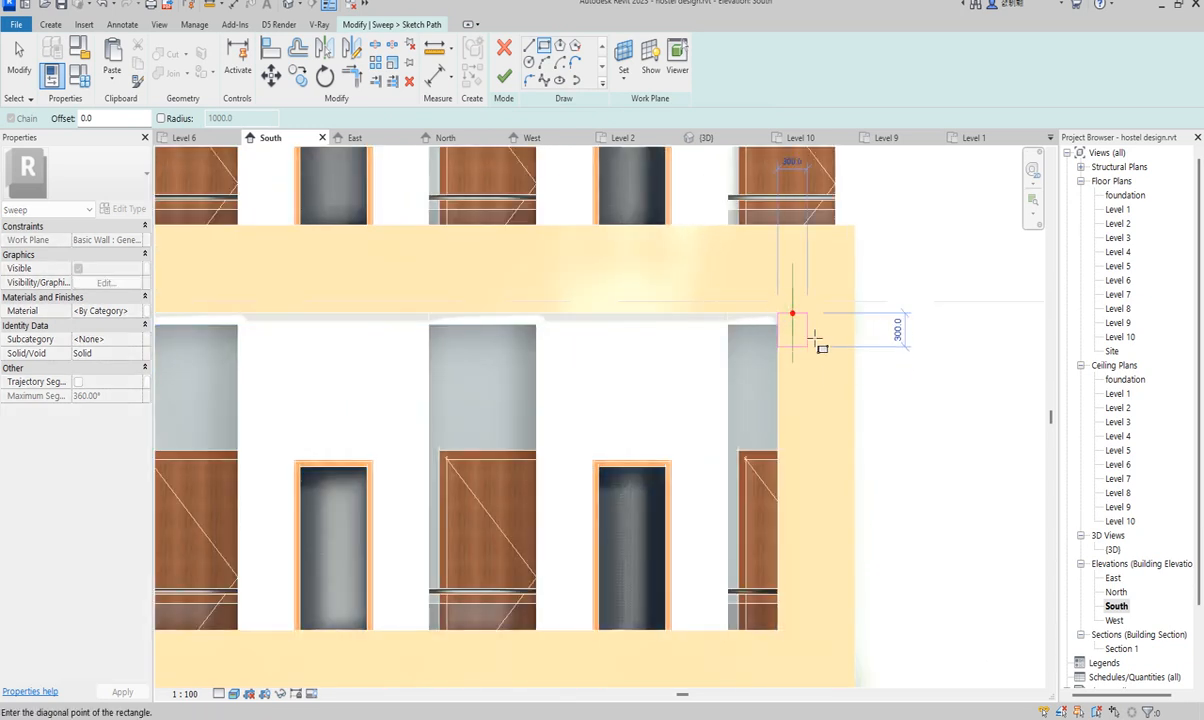
{"action": "scroll", "coordinate": [810, 330], "scroll_direction": "down", "scroll_amount": 3}
{"action": "scroll", "coordinate": [390, 395], "scroll_direction": "up", "scroll_amount": 2}
{"action": "scroll", "coordinate": [398, 392], "scroll_direction": "up", "scroll_amount": 2}
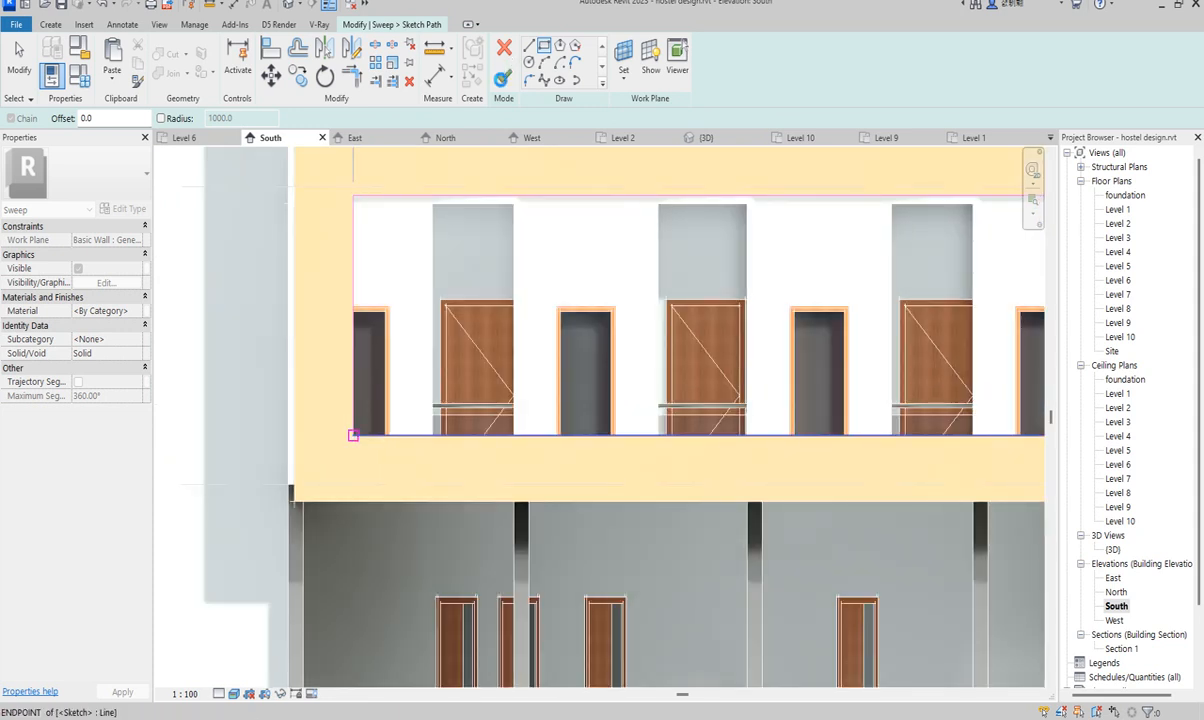
{"action": "left_click", "coordinate": [353, 434]}
{"action": "left_click", "coordinate": [503, 77]}
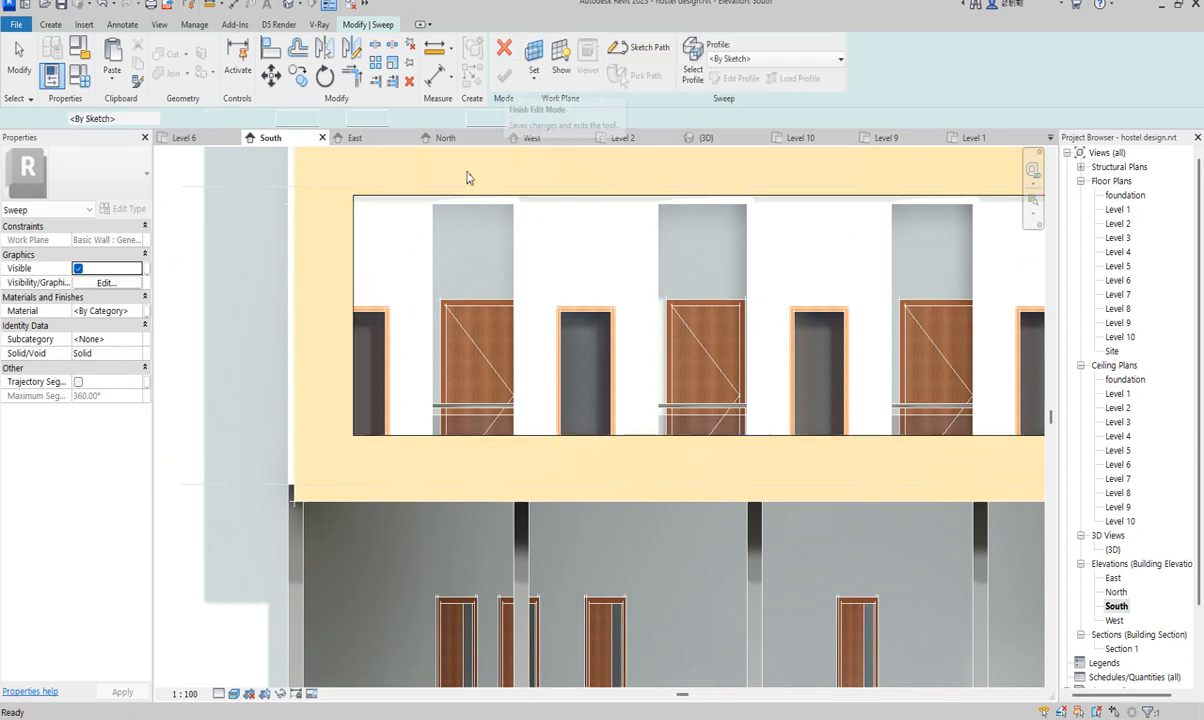
{"action": "left_click", "coordinate": [741, 78]}
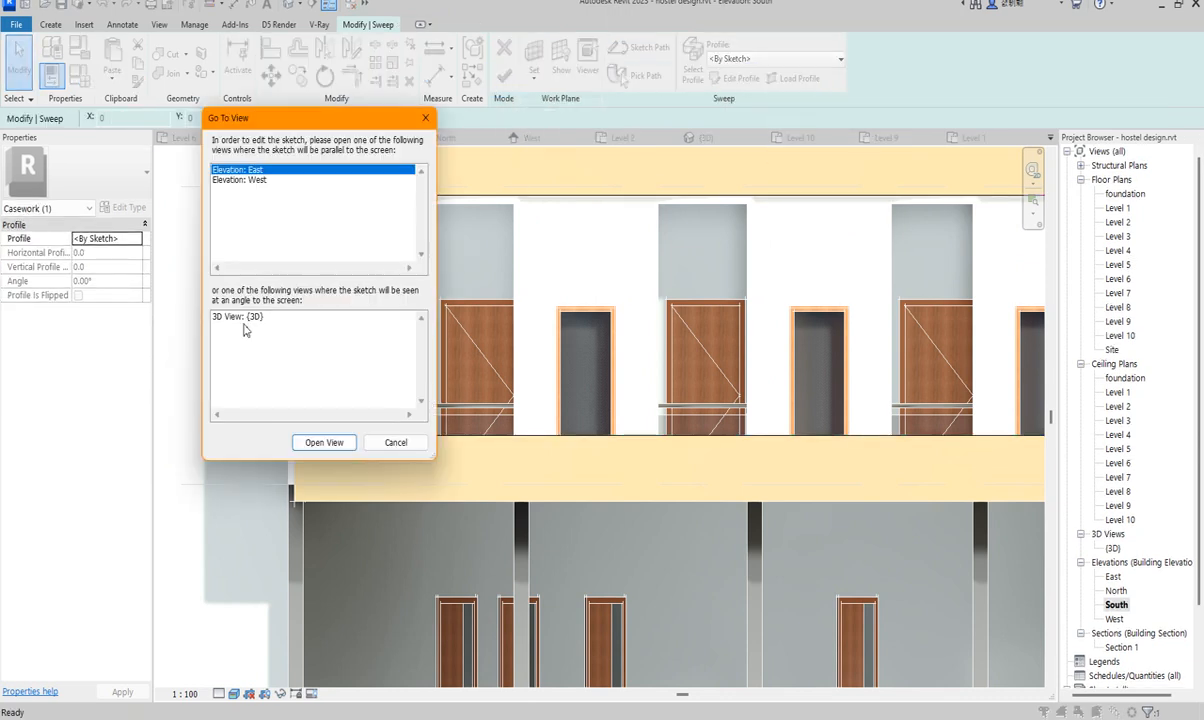
- Open the West elevation to sketch the sweep profile
{"action": "left_click", "coordinate": [256, 180]}
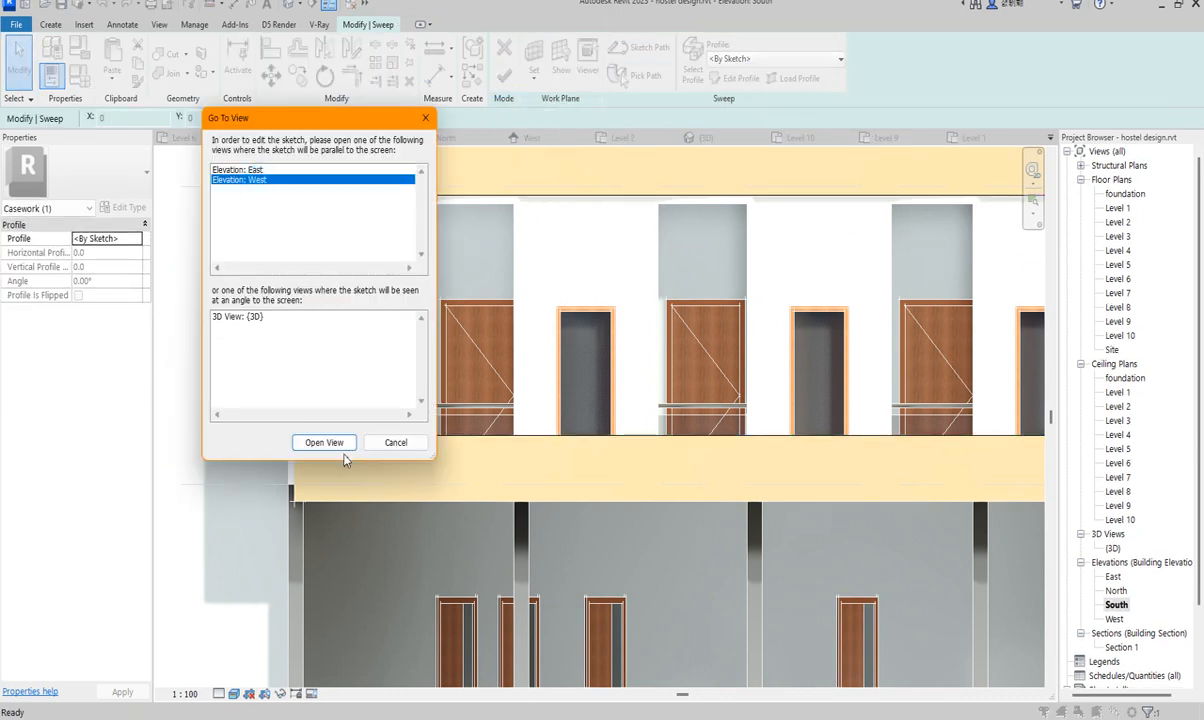
{"action": "left_click", "coordinate": [326, 437]}
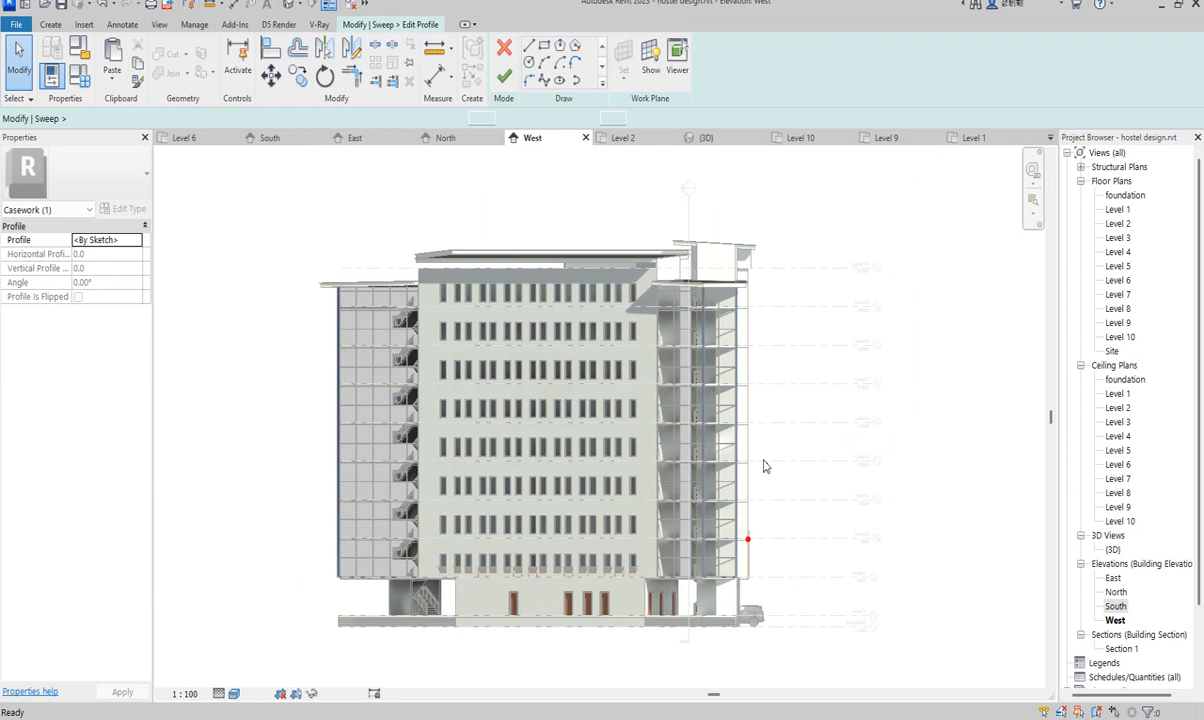
{"action": "scroll", "coordinate": [697, 573], "scroll_direction": "up", "scroll_amount": 6}
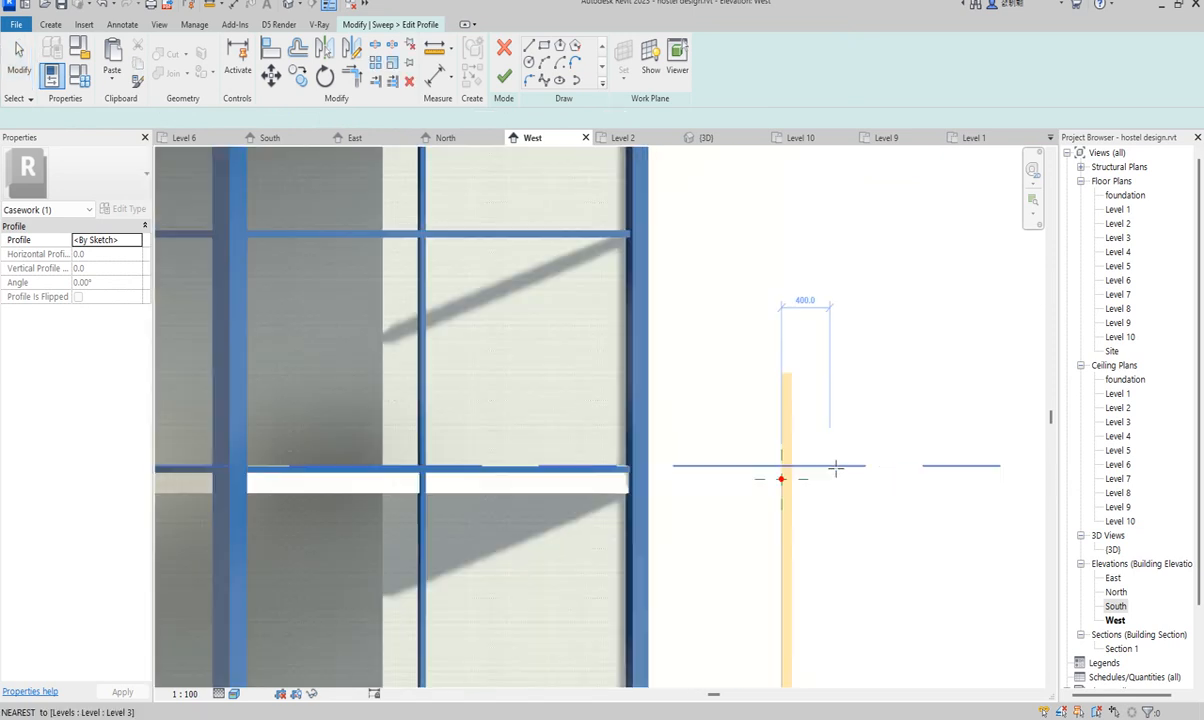
{"action": "scroll", "coordinate": [832, 470], "scroll_direction": "up", "scroll_amount": 1}
- Draw a small rectangular profile at the path's start point, then exit the rectangle tool
{"action": "left_click", "coordinate": [544, 47]}
{"action": "scroll", "coordinate": [775, 482], "scroll_direction": "up", "scroll_amount": 2}
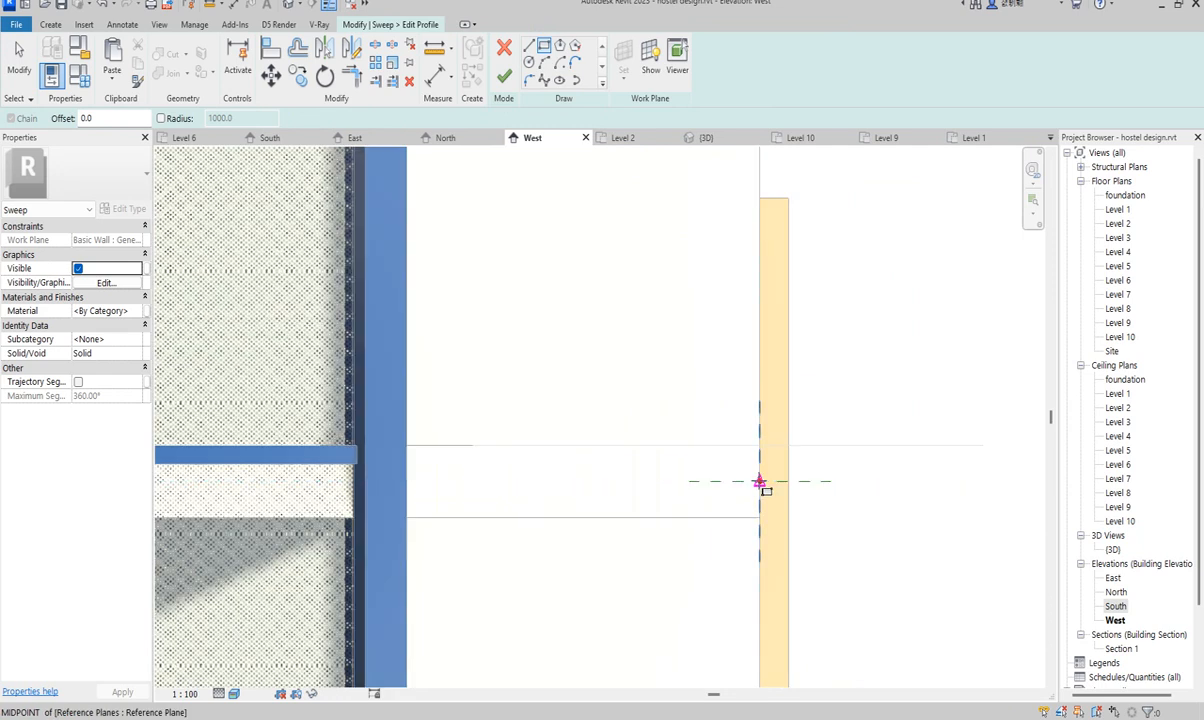
{"action": "left_click", "coordinate": [759, 482]}
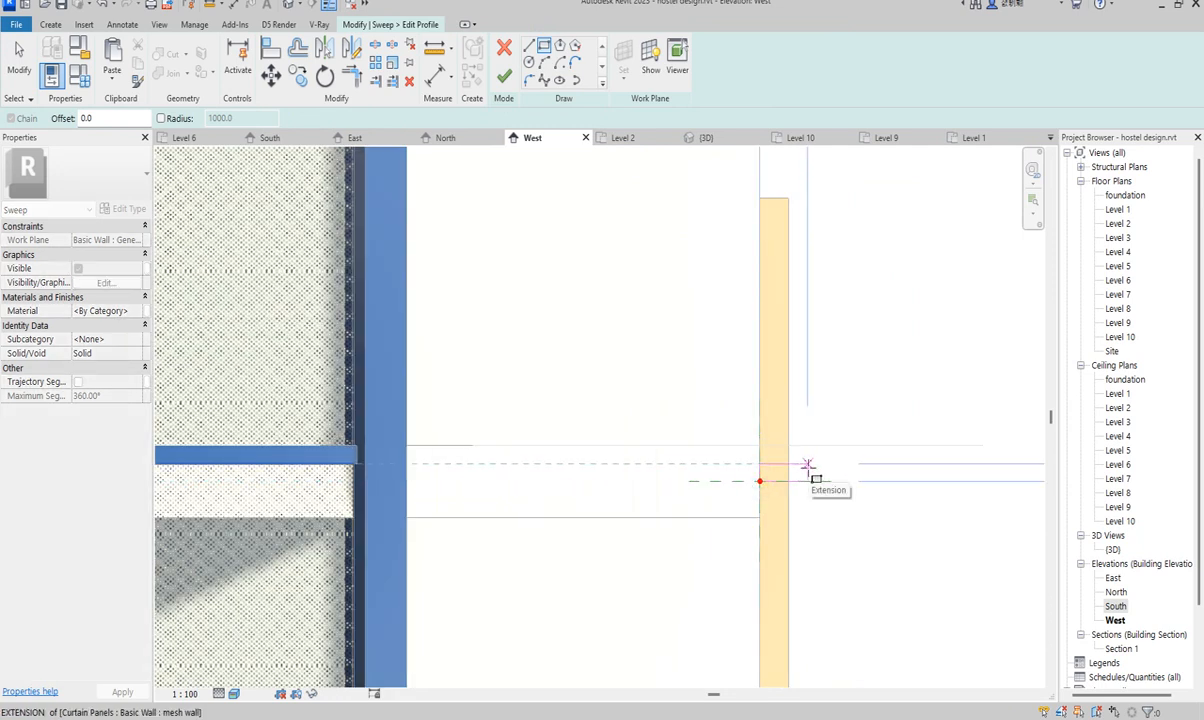
{"action": "left_click", "coordinate": [815, 465]}
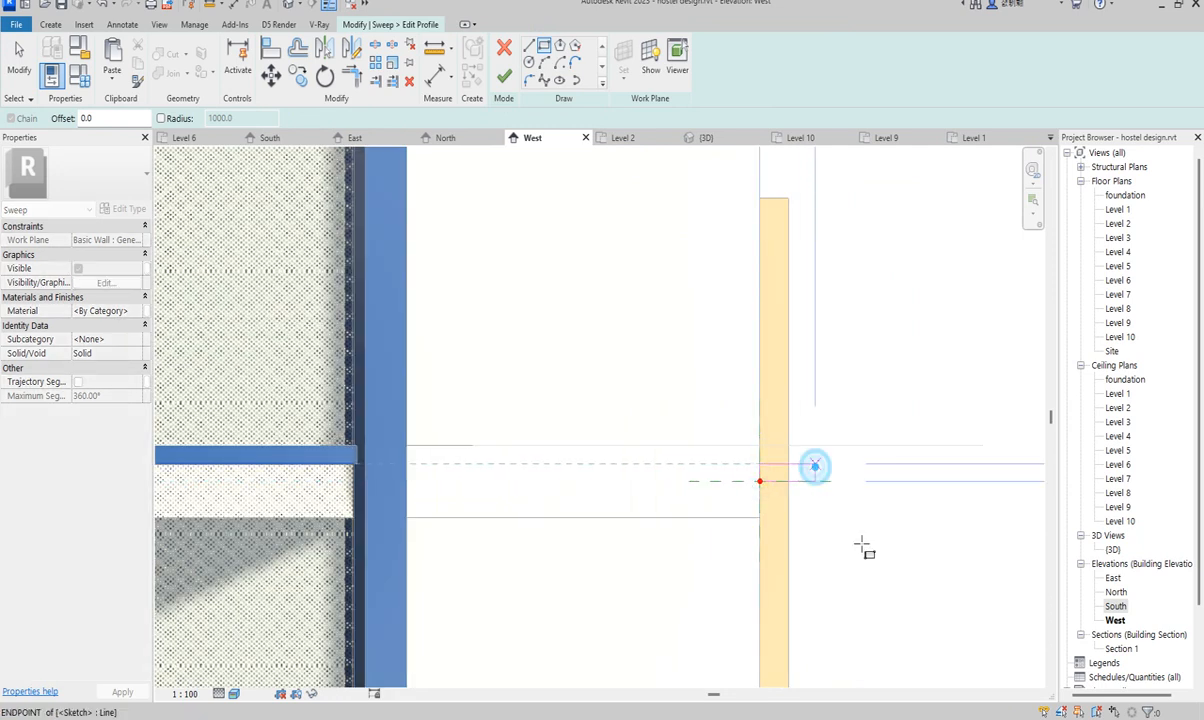
{"action": "right_click", "coordinate": [835, 367]}
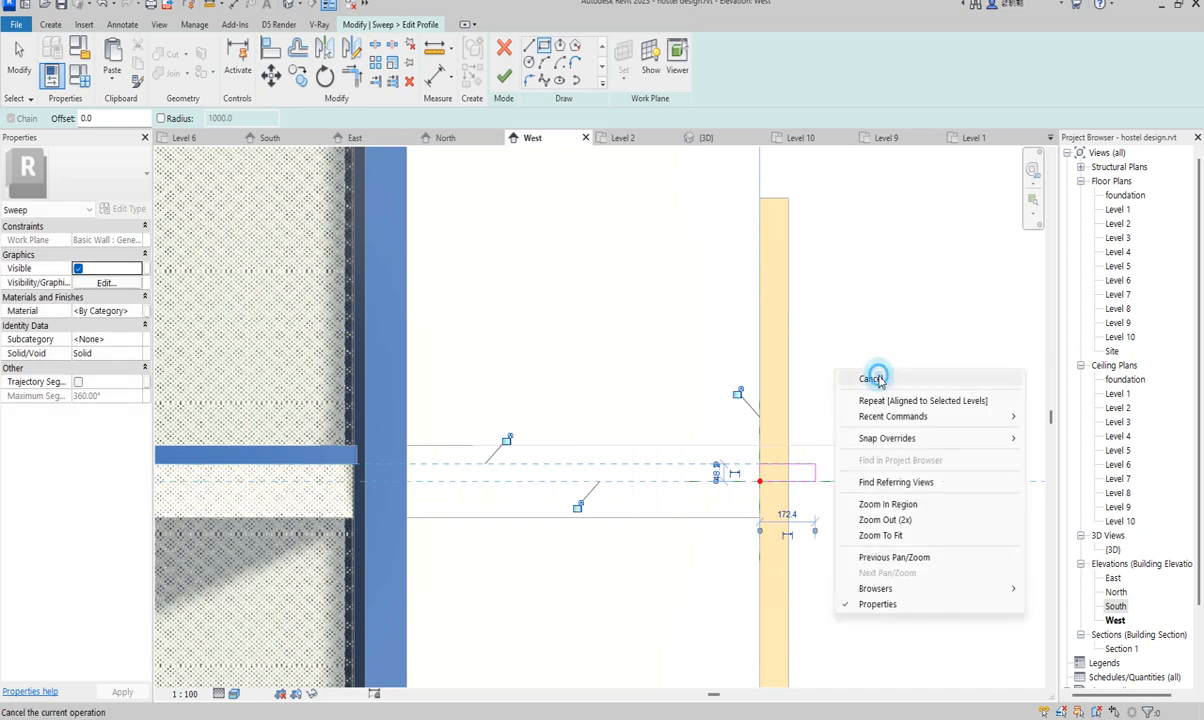
{"action": "left_click", "coordinate": [876, 378]}
{"action": "scroll", "coordinate": [643, 400], "scroll_direction": "down", "scroll_amount": 2}
{"action": "right_click", "coordinate": [771, 349]}
{"action": "left_click", "coordinate": [818, 359]}
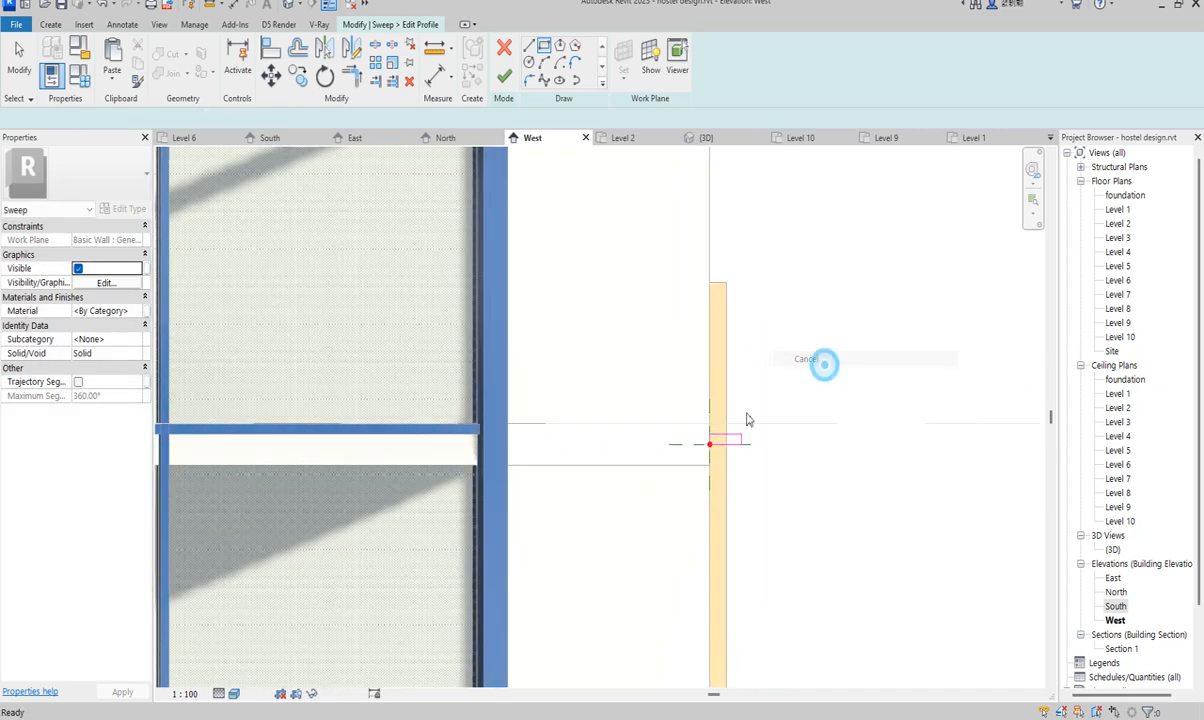
- Change the profile rectangle's 48.2 temporary dimension to 50
{"action": "scroll", "coordinate": [752, 443], "scroll_direction": "up", "scroll_amount": 3}
{"action": "left_click", "coordinate": [745, 435]}
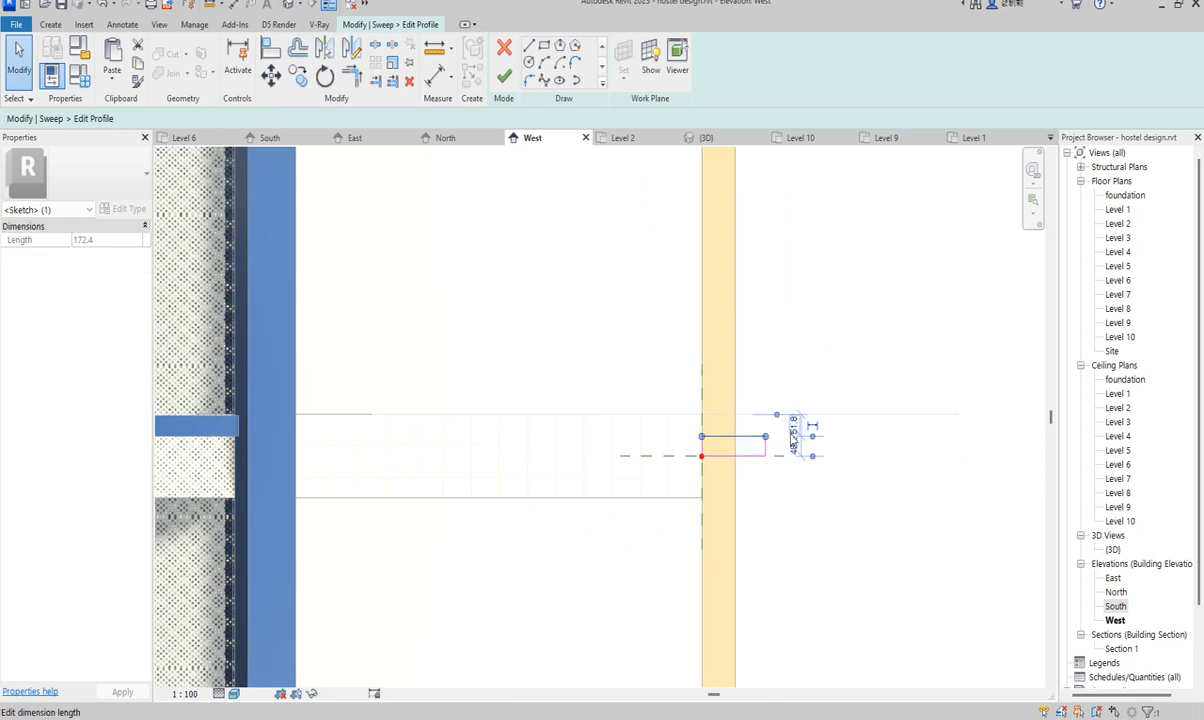
{"action": "scroll", "coordinate": [802, 456], "scroll_direction": "up", "scroll_amount": 1}
{"action": "left_click", "coordinate": [797, 445]}
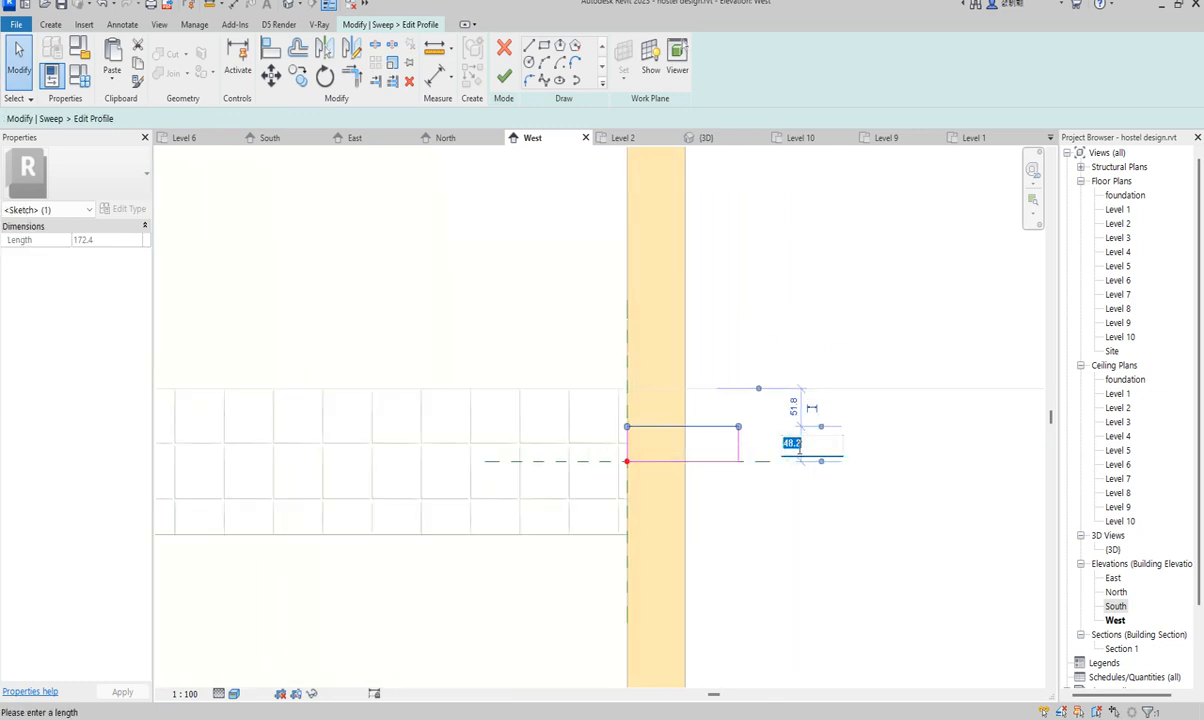
{"action": "type", "text": "50"}
{"action": "key", "text": "Return"}
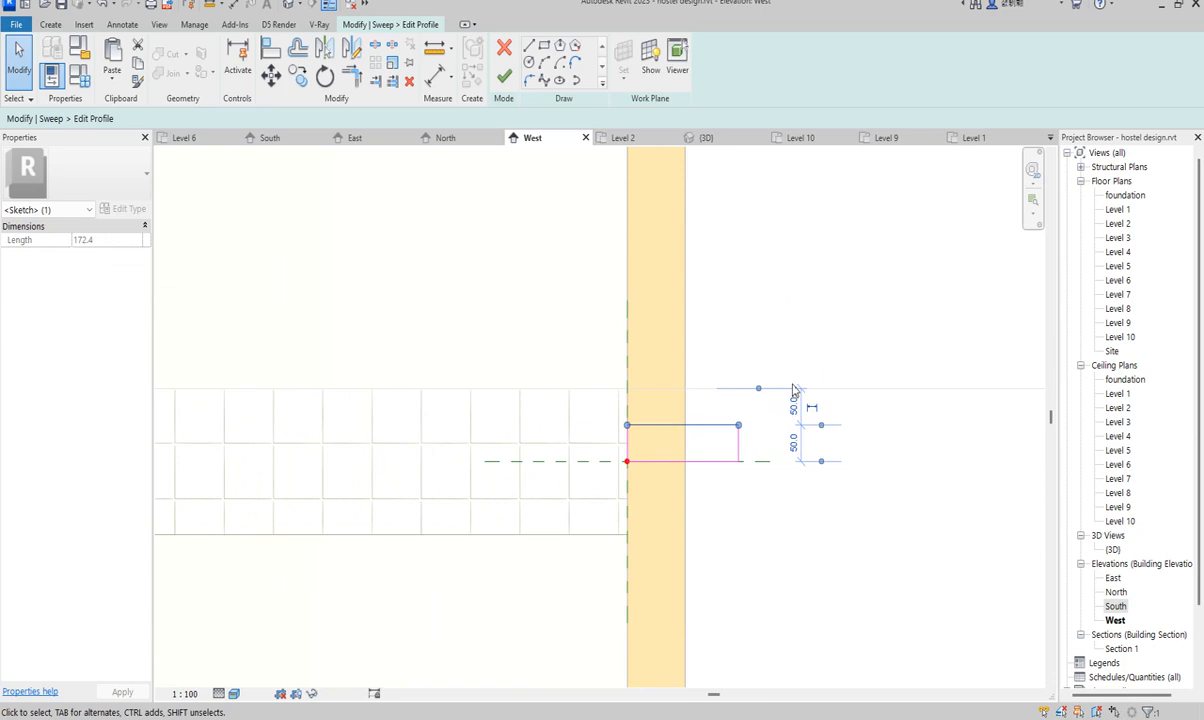
{"action": "left_click", "coordinate": [739, 571]}
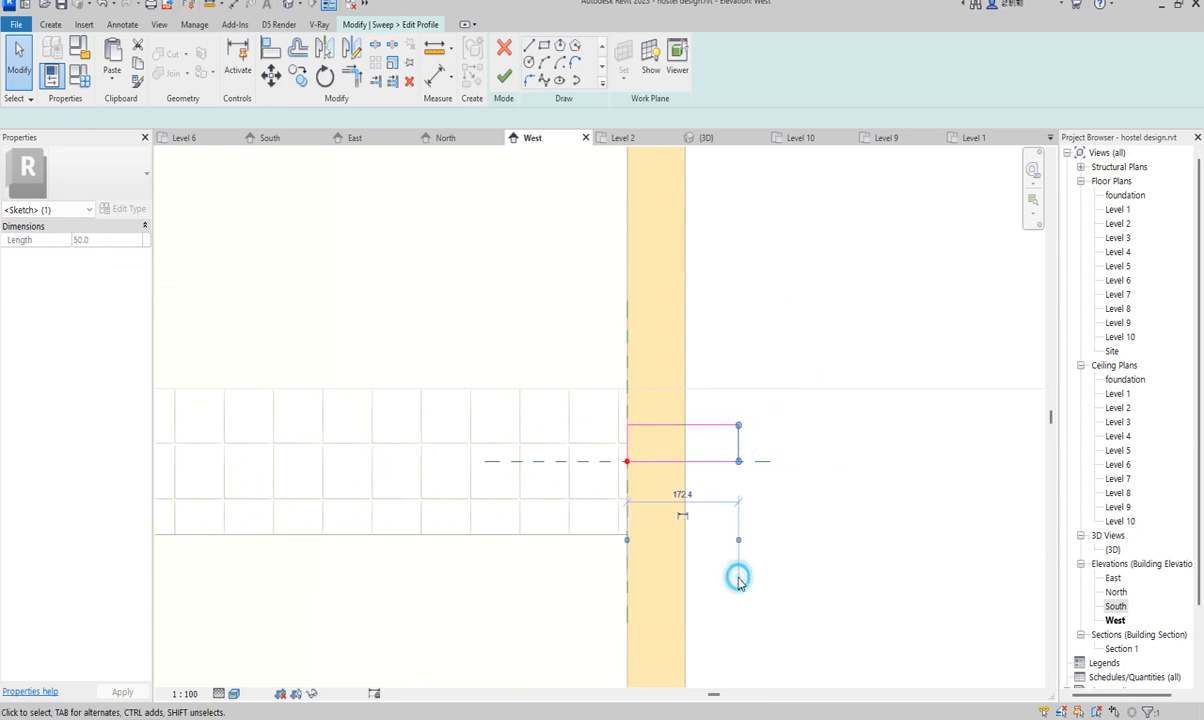
{"action": "scroll", "coordinate": [787, 529], "scroll_direction": "down", "scroll_amount": 3}
{"action": "scroll", "coordinate": [599, 425], "scroll_direction": "down", "scroll_amount": 2}
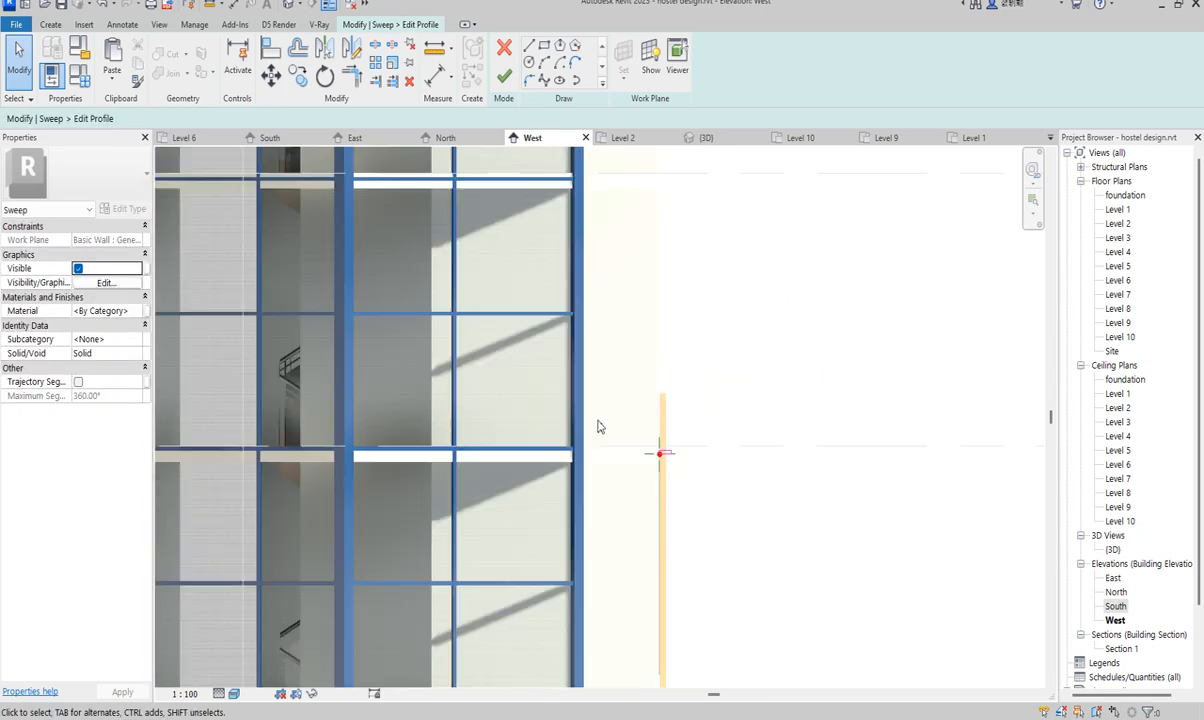
- Assign the Aluminium(2) material to the sweep
{"action": "left_click", "coordinate": [134, 311]}
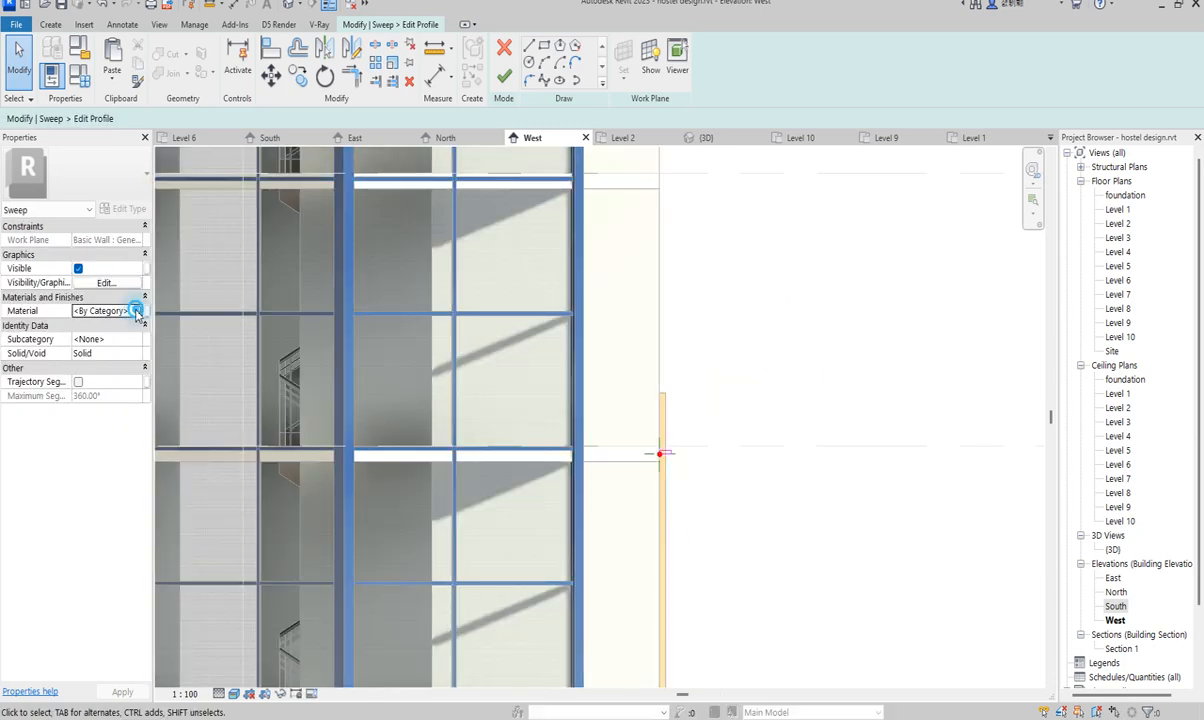
{"action": "left_click", "coordinate": [137, 311]}
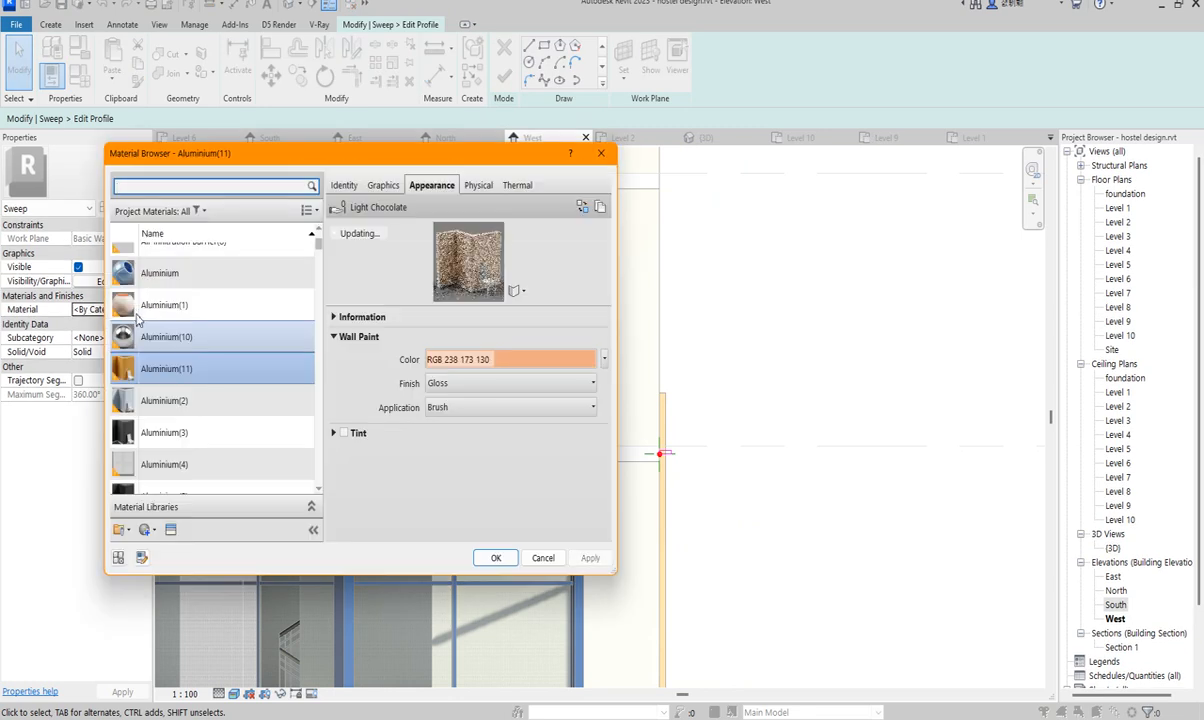
{"action": "left_click", "coordinate": [186, 402]}
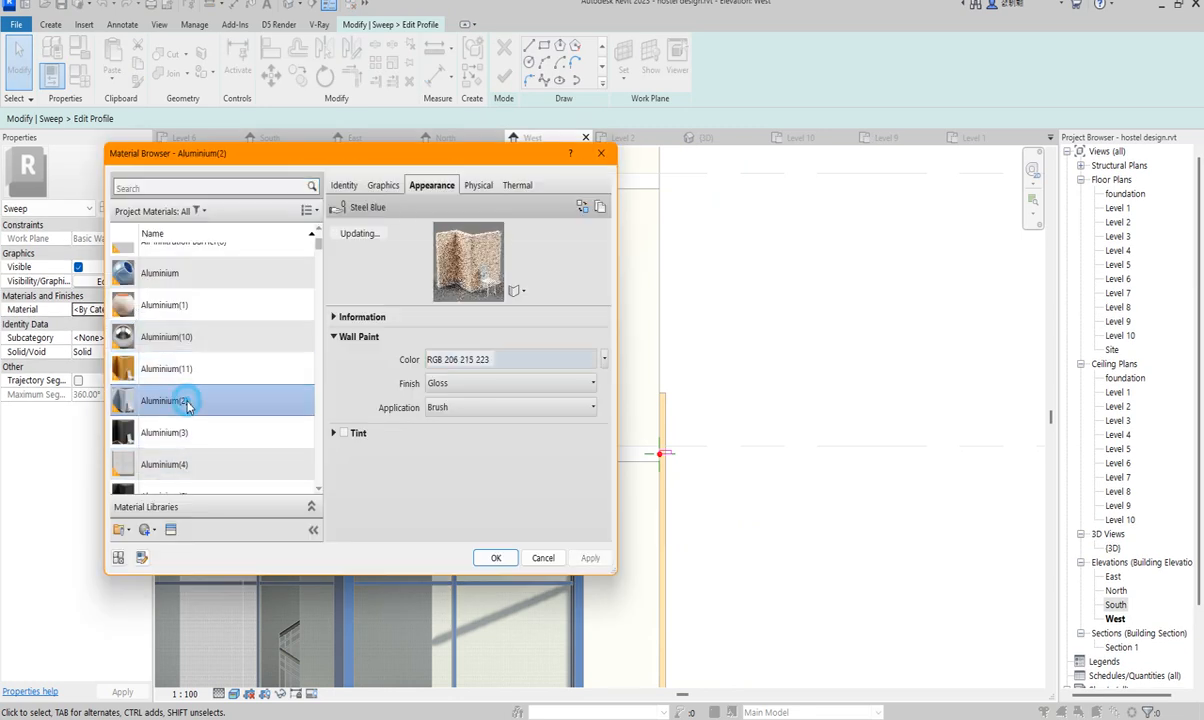
{"action": "double_click", "coordinate": [186, 402]}
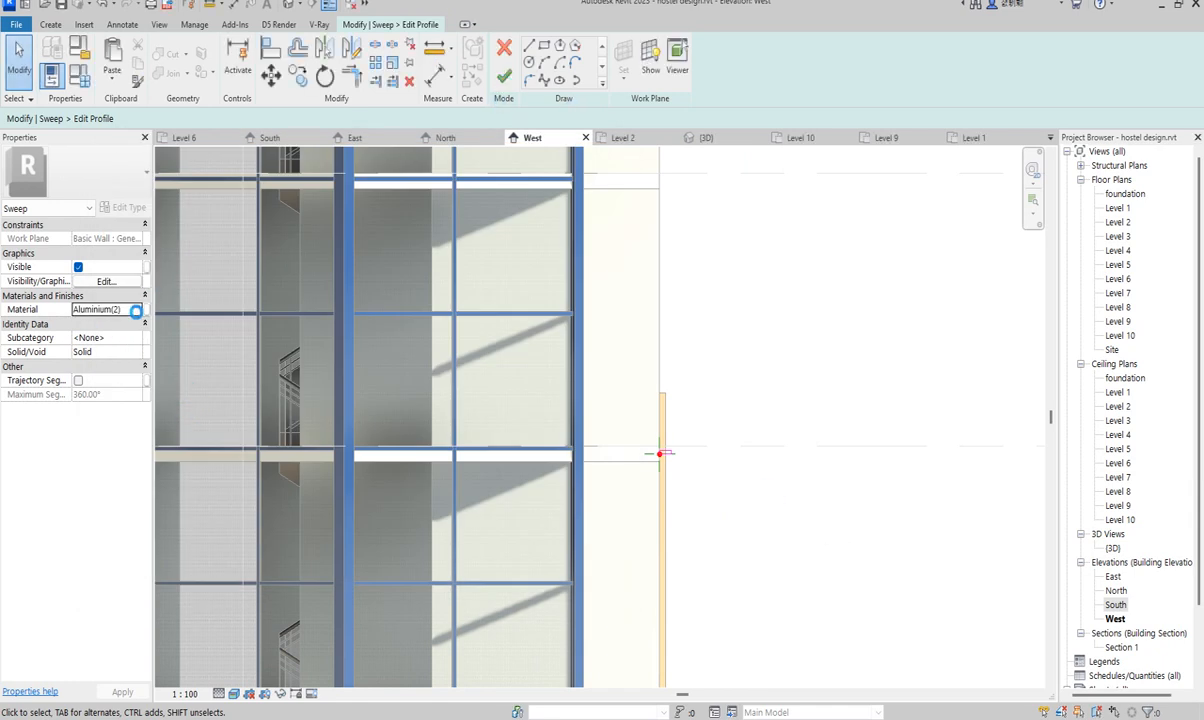
- Make Aluminium(2) shade with its render appearance and use near-white RGB 254-254-254 wall paint, then finish the profile
{"action": "left_click", "coordinate": [137, 312]}
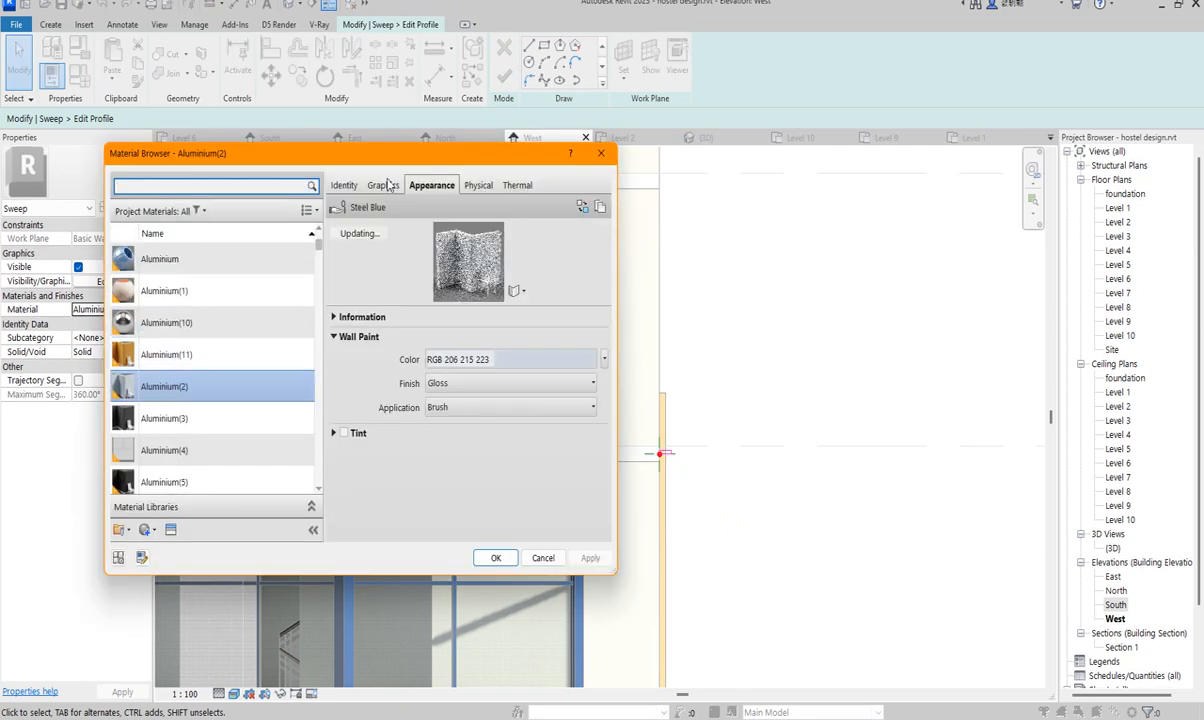
{"action": "left_click", "coordinate": [383, 185]}
{"action": "left_click", "coordinate": [428, 227]}
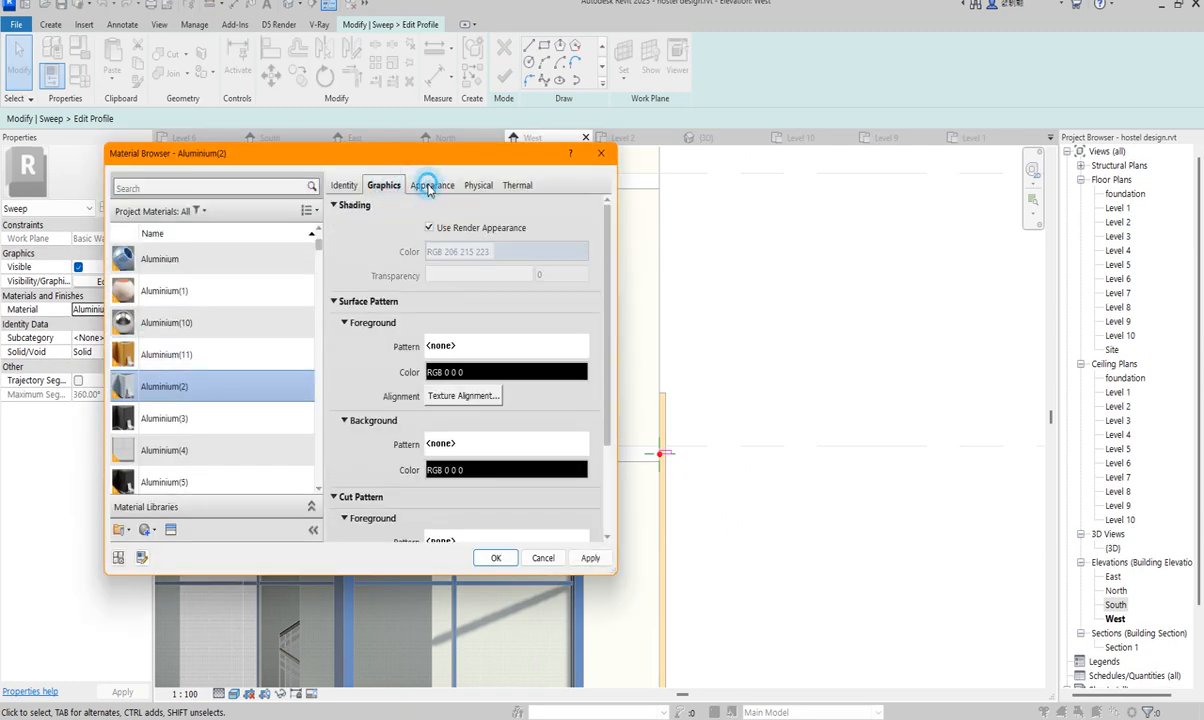
{"action": "left_click", "coordinate": [428, 187]}
{"action": "left_click", "coordinate": [479, 357]}
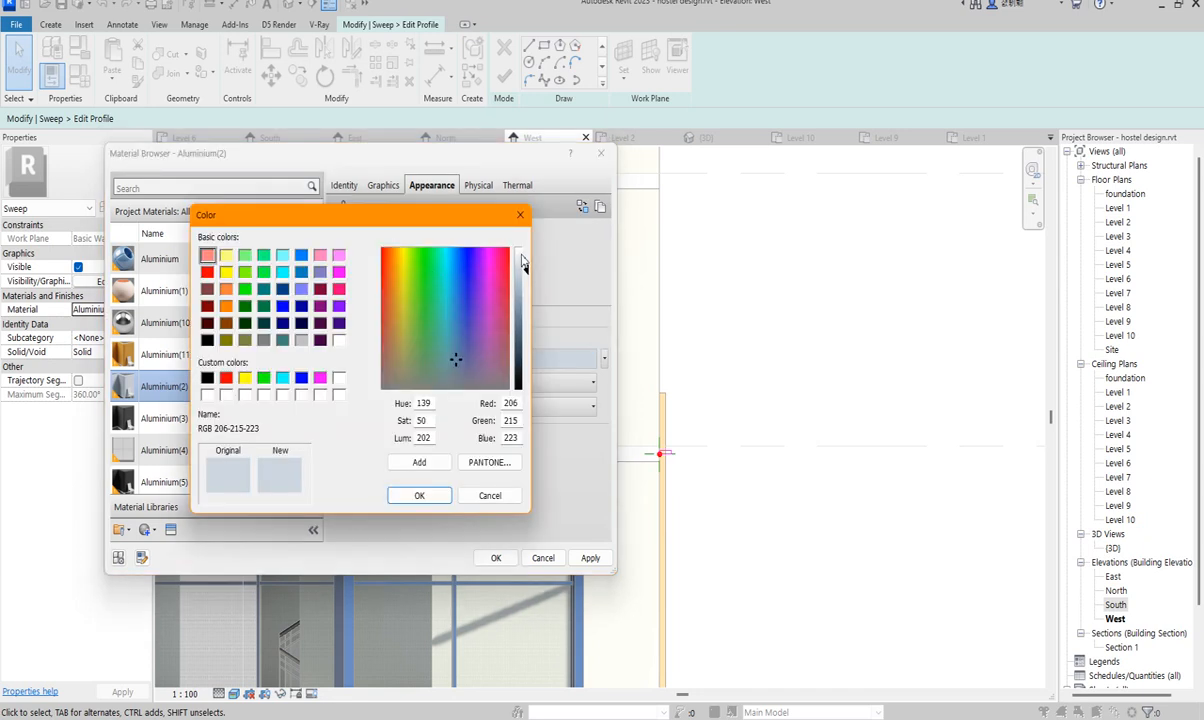
{"action": "left_click", "coordinate": [521, 257]}
{"action": "left_click", "coordinate": [419, 495]}
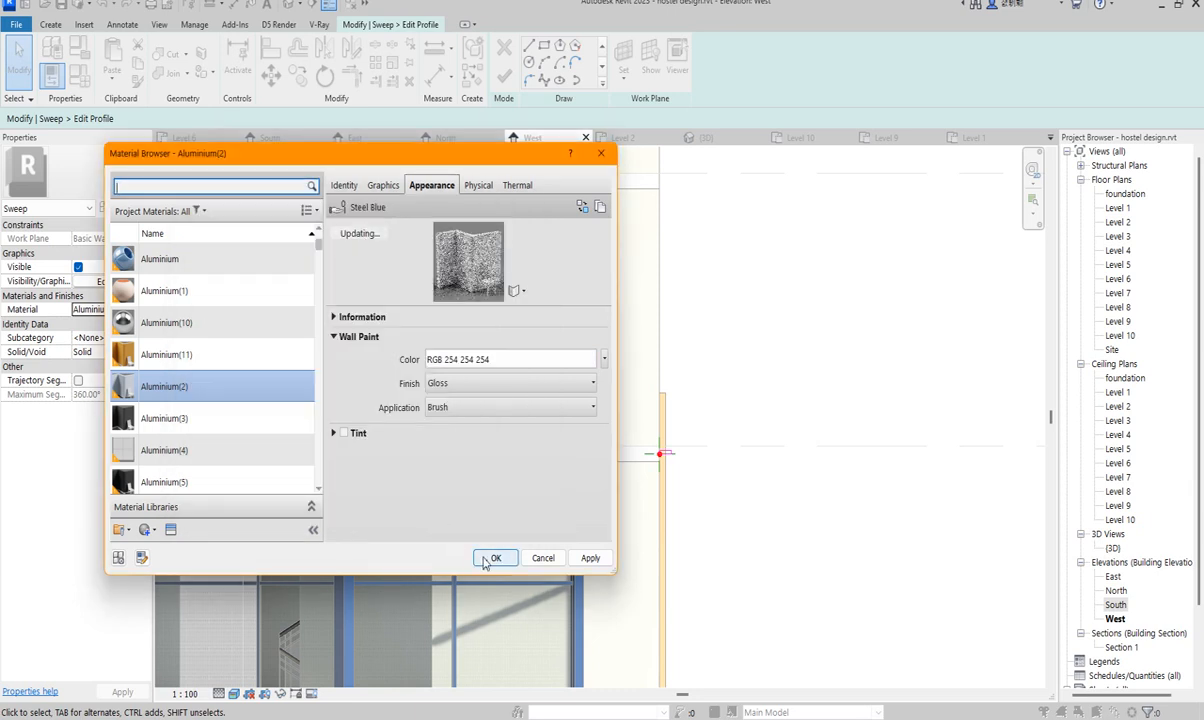
{"action": "left_click", "coordinate": [493, 558]}
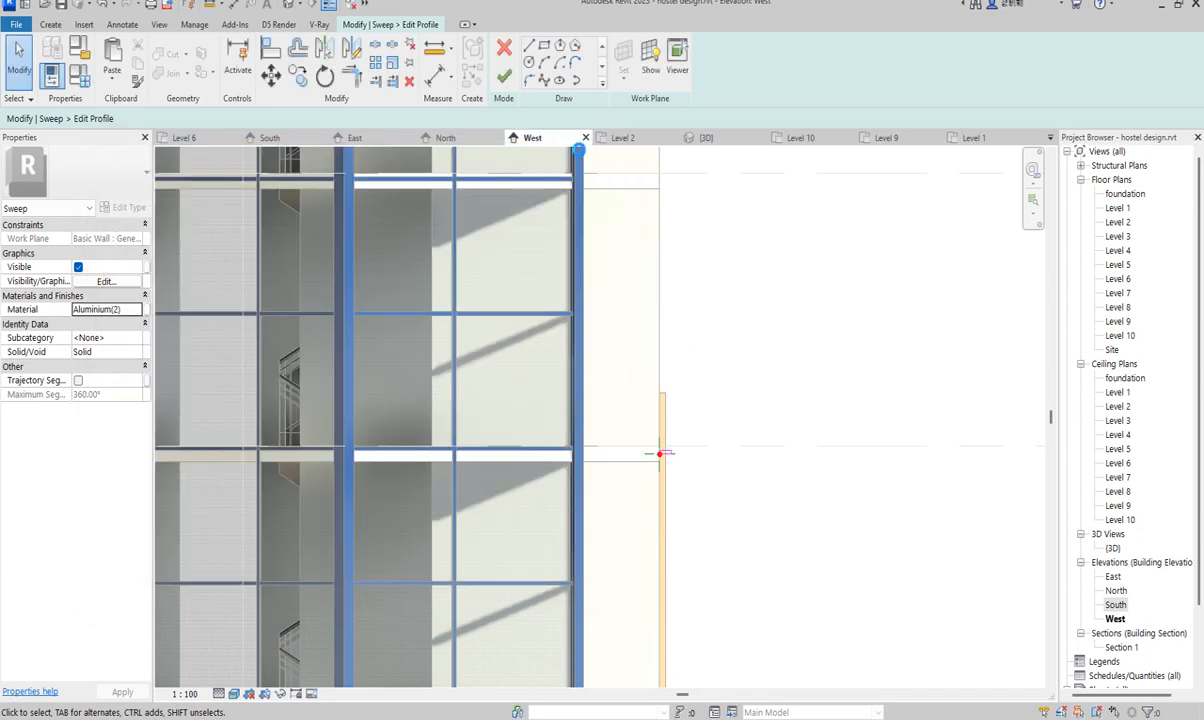
{"action": "left_click", "coordinate": [504, 76]}
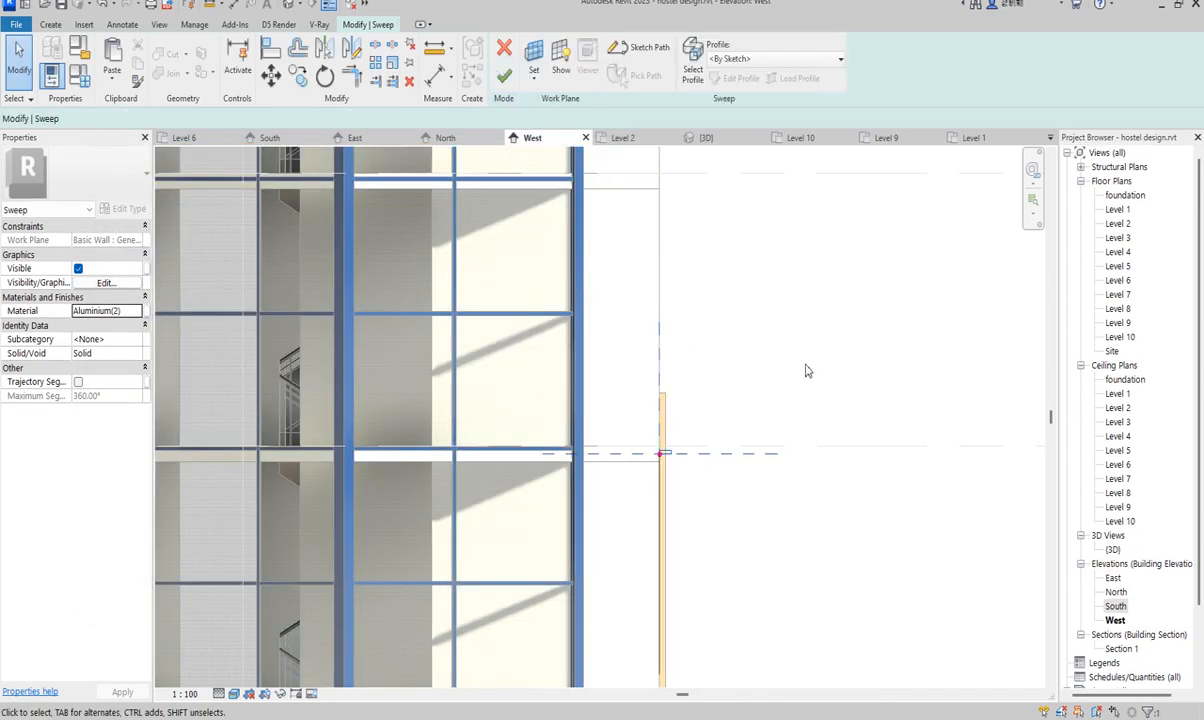
- Open the South elevation and commit the sweep
{"action": "scroll", "coordinate": [745, 445], "scroll_direction": "up", "scroll_amount": 2}
{"action": "double_click", "coordinate": [1115, 606]}
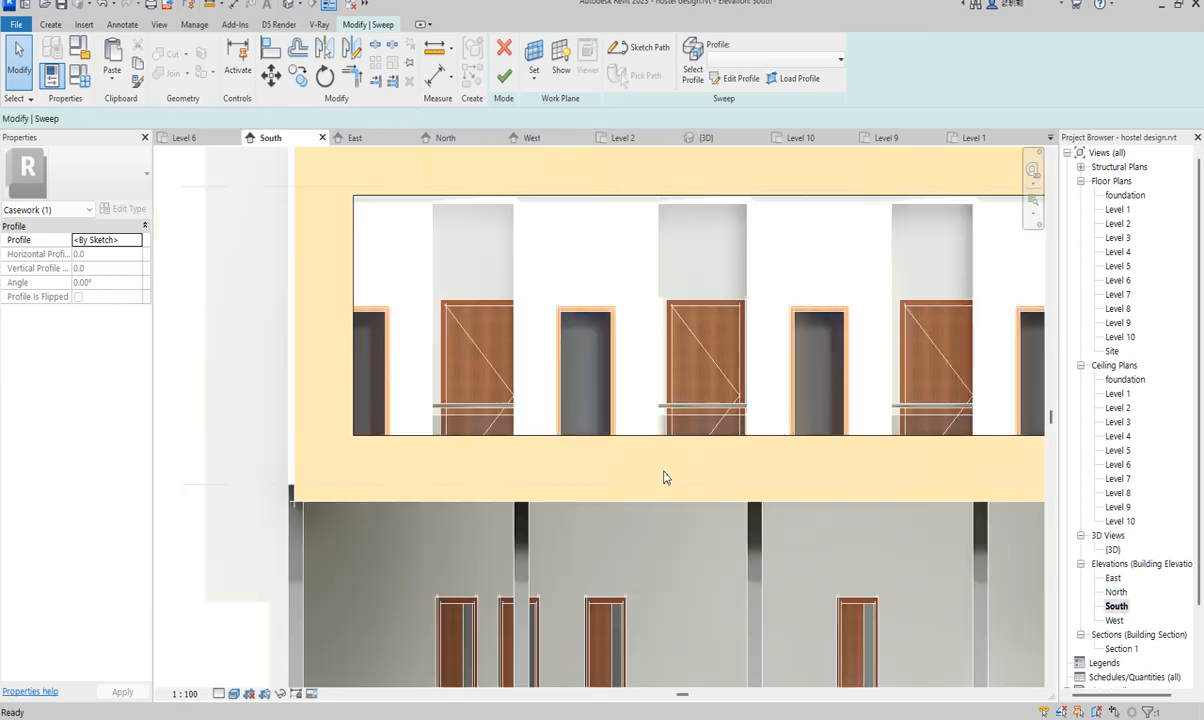
{"action": "scroll", "coordinate": [575, 477], "scroll_direction": "down", "scroll_amount": 2}
{"action": "scroll", "coordinate": [515, 356], "scroll_direction": "down", "scroll_amount": 2}
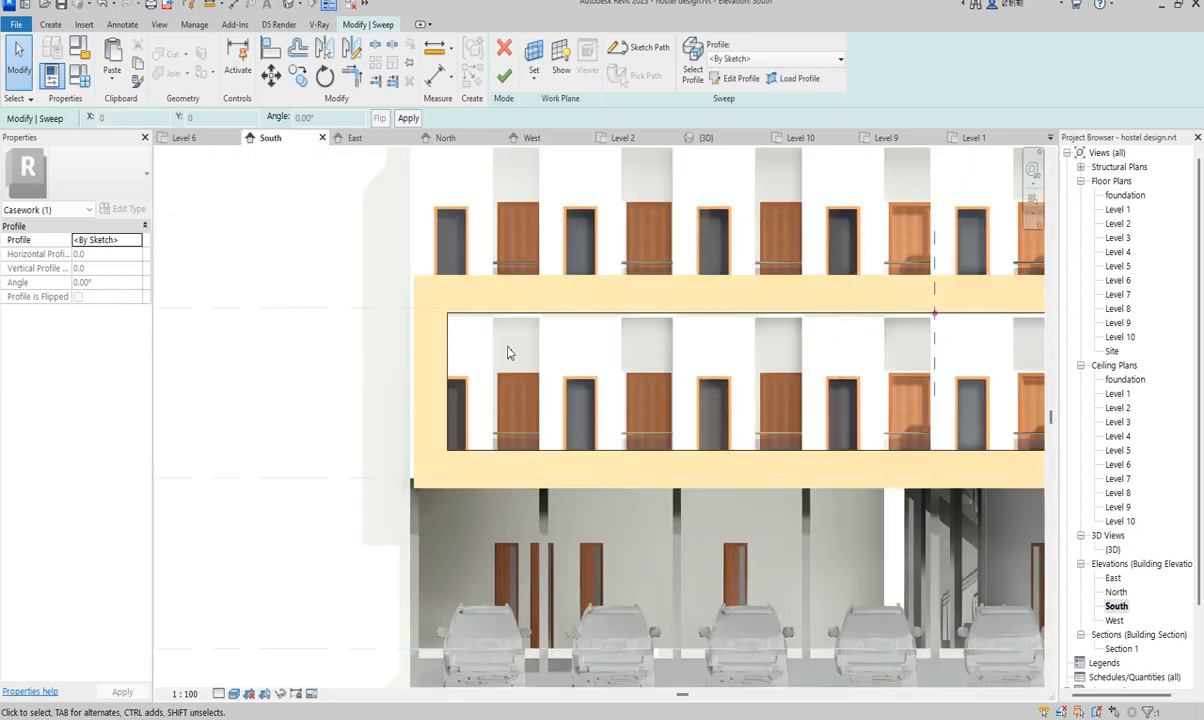
{"action": "scroll", "coordinate": [591, 291], "scroll_direction": "down", "scroll_amount": 1}
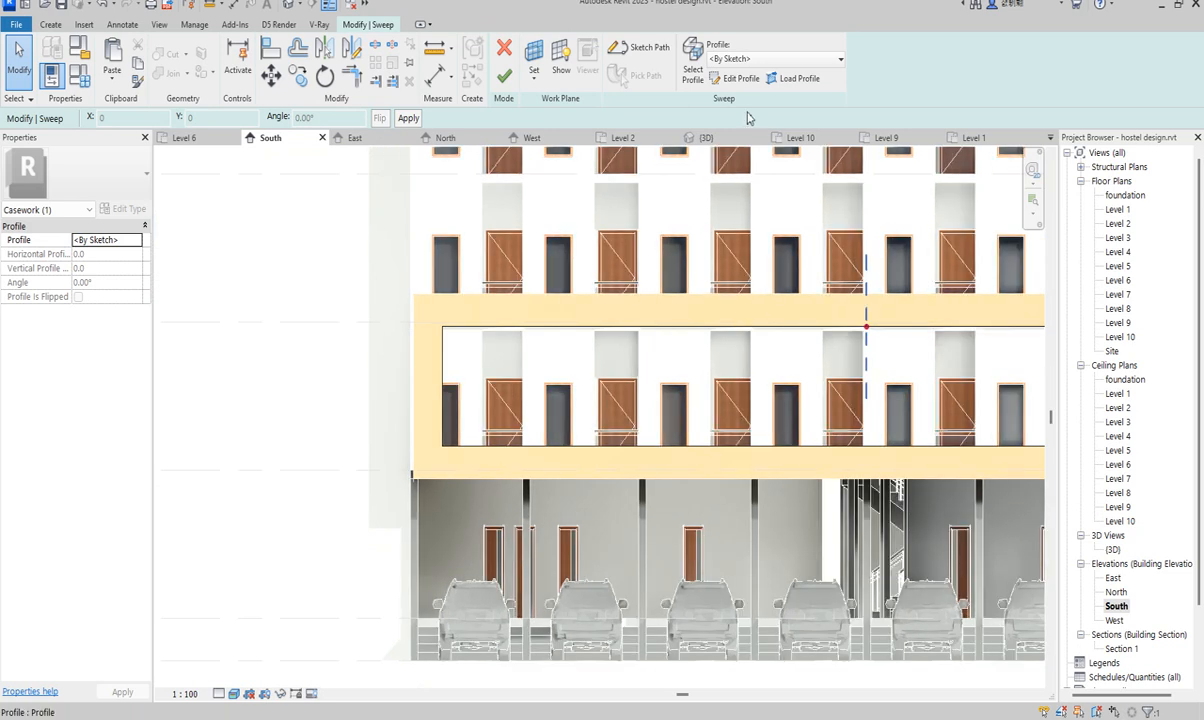
{"action": "left_click", "coordinate": [504, 76]}
- Start copying the sweep with CO, then cancel the copy
{"action": "scroll", "coordinate": [895, 355], "scroll_direction": "up", "scroll_amount": 1}
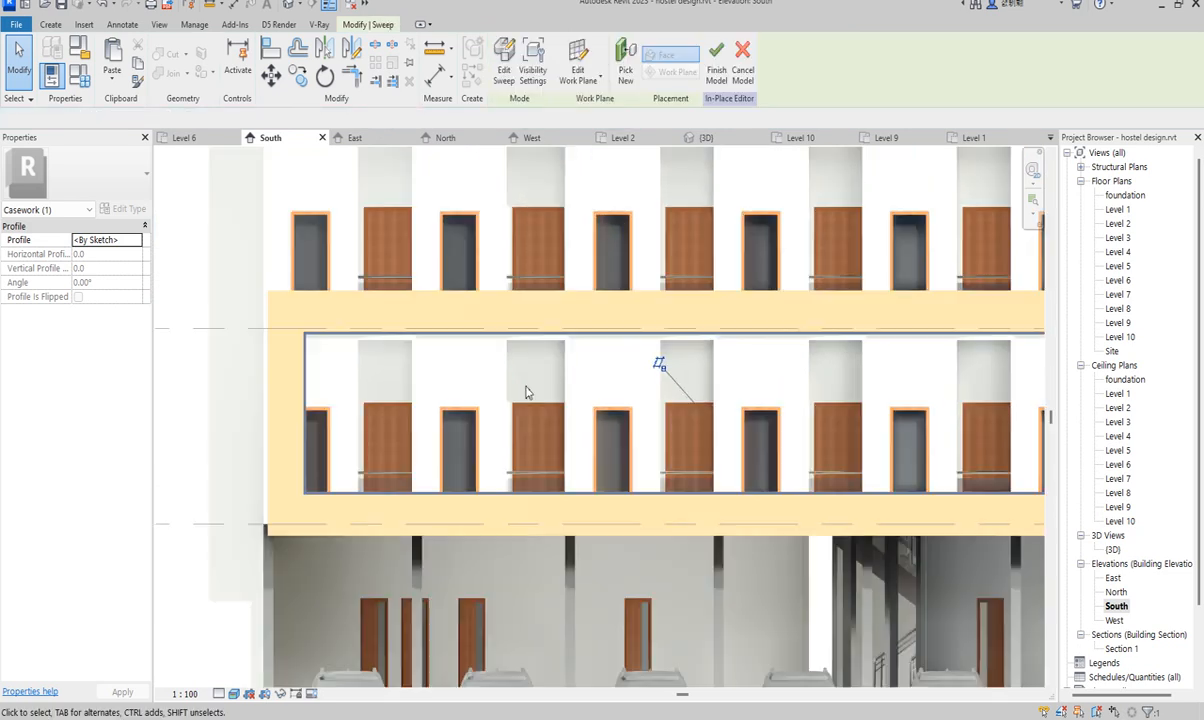
{"action": "scroll", "coordinate": [280, 393], "scroll_direction": "up", "scroll_amount": 2}
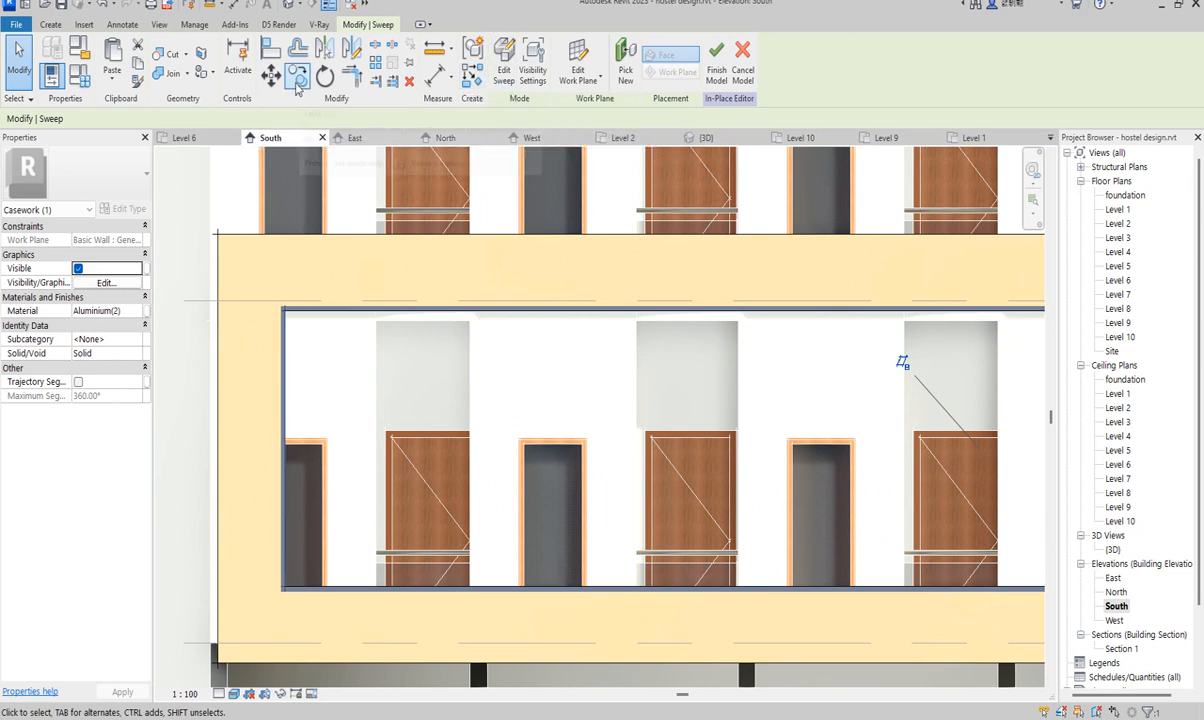
{"action": "key", "text": "c"}
{"action": "key", "text": "o"}
{"action": "scroll", "coordinate": [270, 310], "scroll_direction": "up", "scroll_amount": 3}
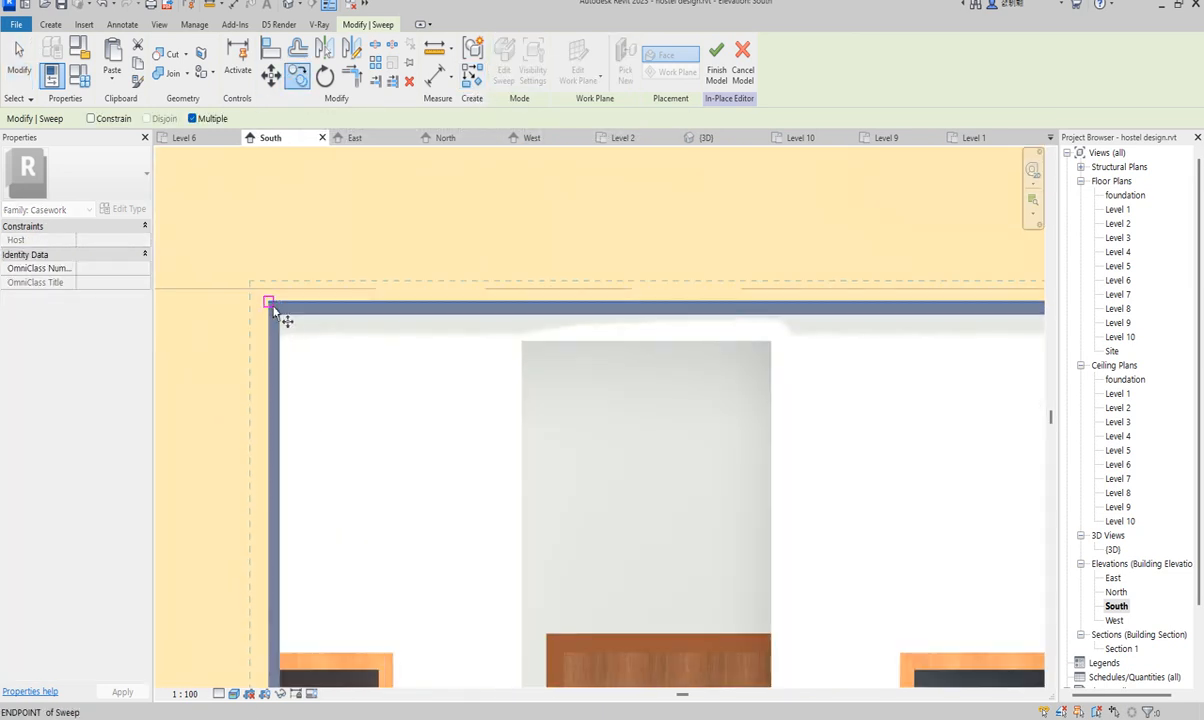
{"action": "left_click", "coordinate": [270, 303]}
{"action": "scroll", "coordinate": [417, 355], "scroll_direction": "down", "scroll_amount": 2}
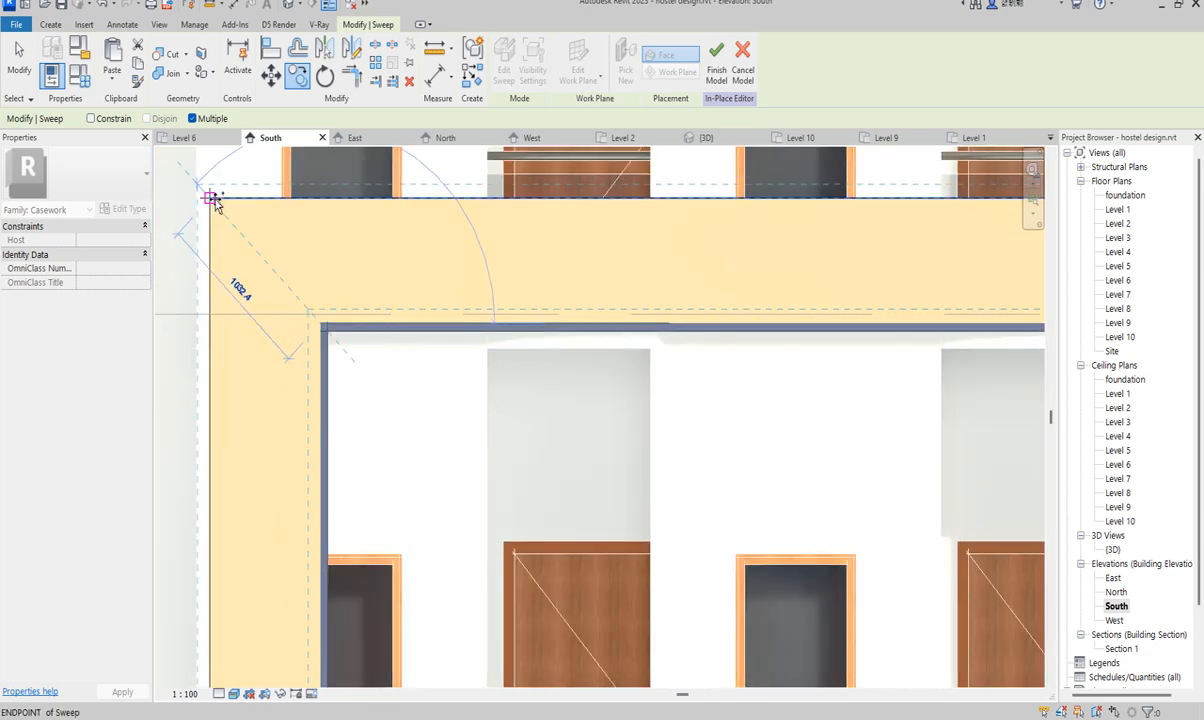
{"action": "right_click", "coordinate": [350, 284]}
{"action": "left_click", "coordinate": [382, 296]}
{"action": "scroll", "coordinate": [440, 320], "scroll_direction": "down", "scroll_amount": 2}
- Reopen the sweep path sketch and align its right edge to the building's outer edge
{"action": "left_click", "coordinate": [497, 76]}
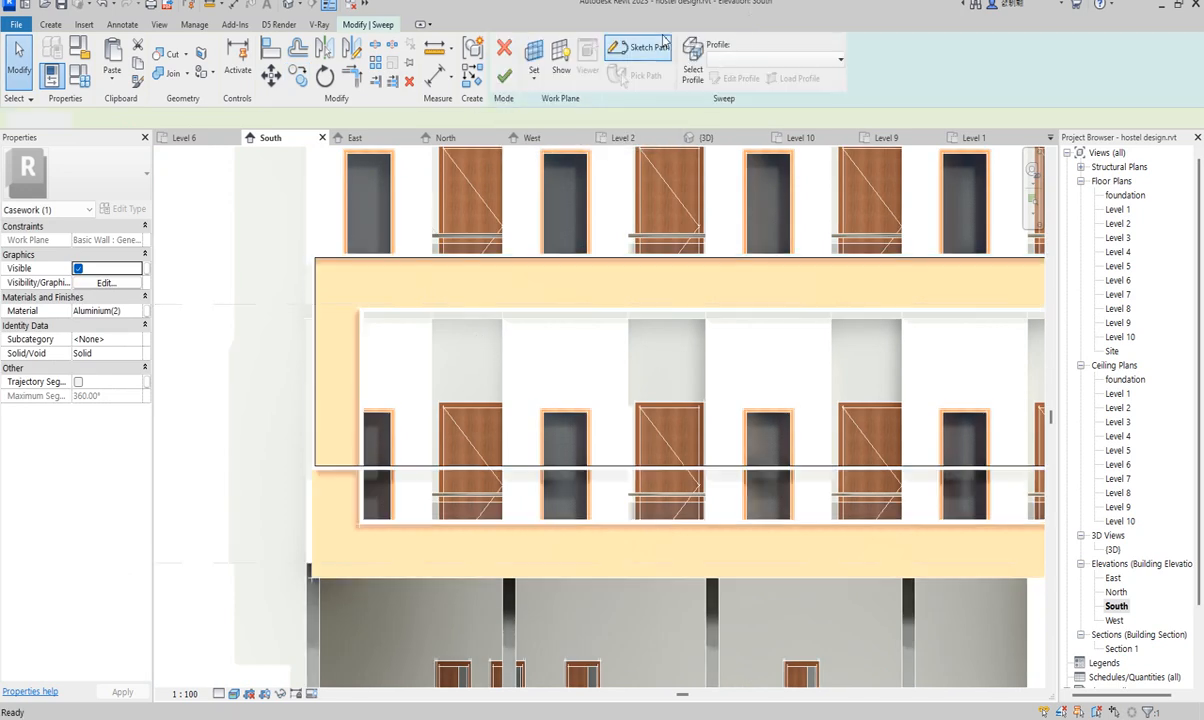
{"action": "left_click", "coordinate": [640, 47]}
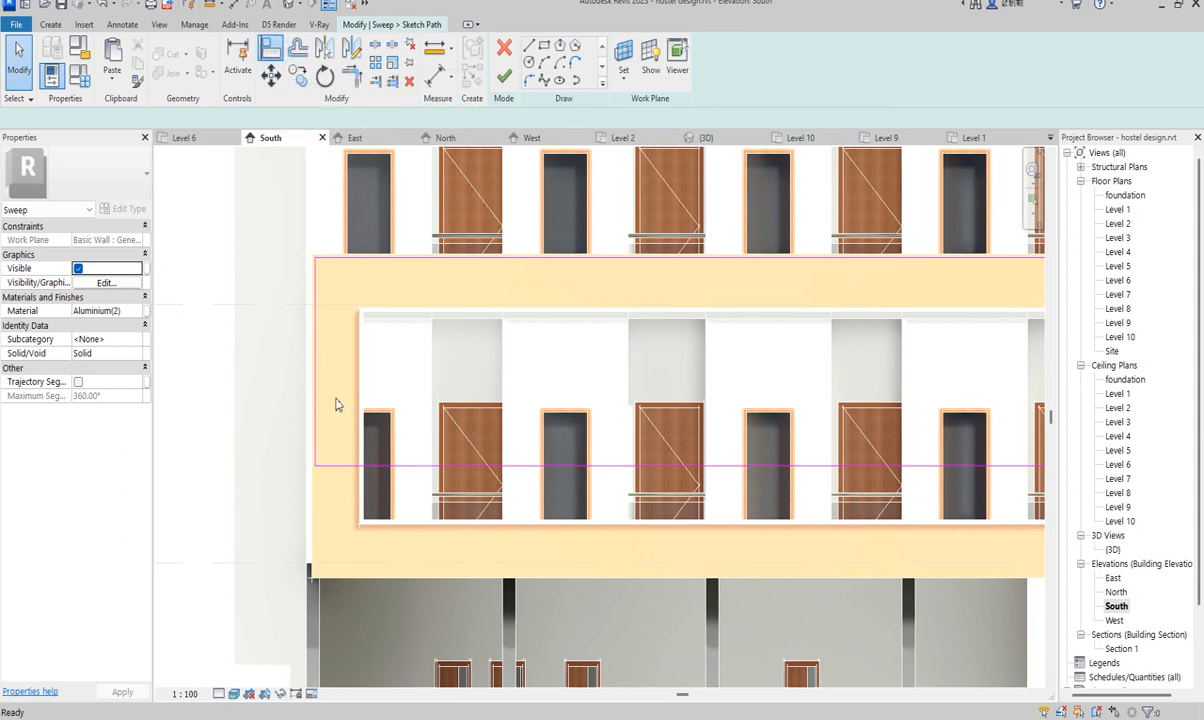
{"action": "key", "text": "a"}
{"action": "key", "text": "l"}
{"action": "scroll", "coordinate": [613, 371], "scroll_direction": "down", "scroll_amount": 3}
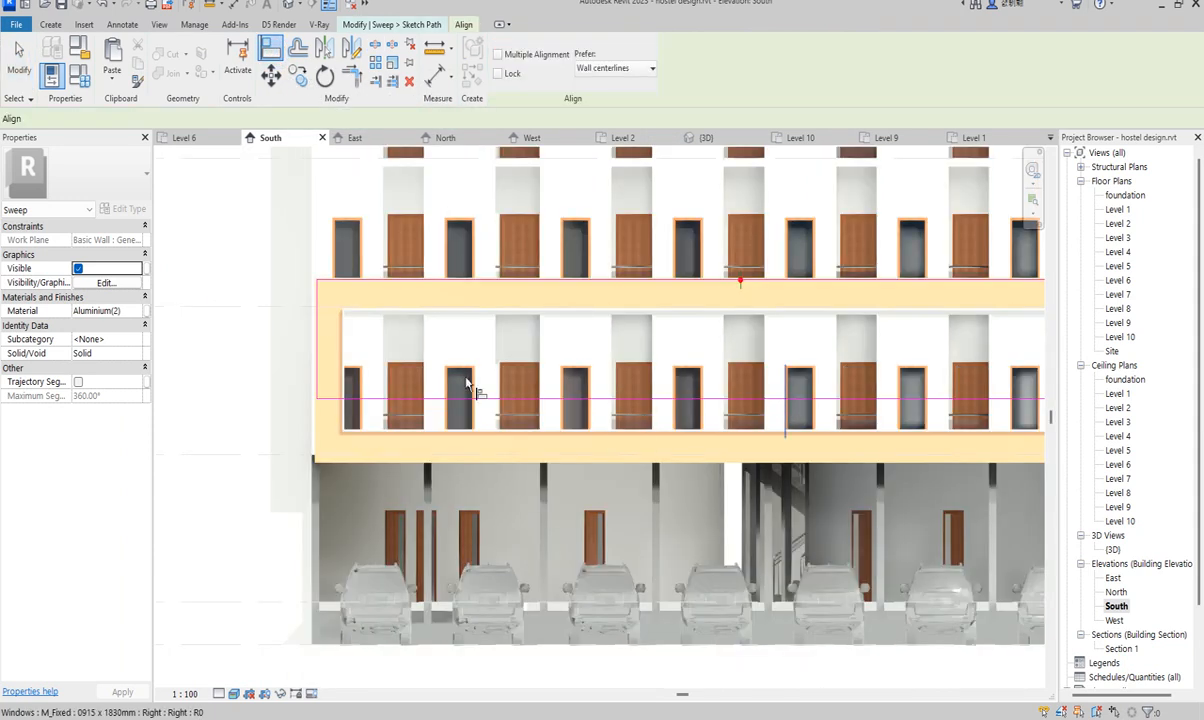
{"action": "scroll", "coordinate": [973, 457], "scroll_direction": "down", "scroll_amount": 2}
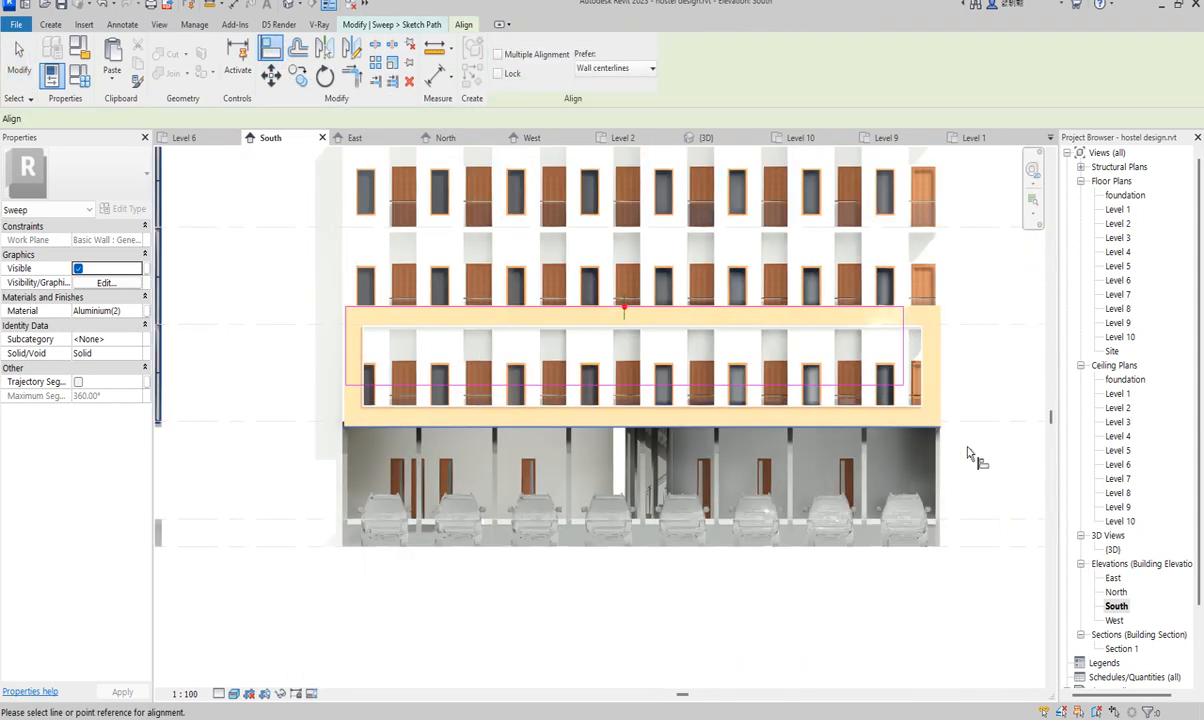
{"action": "scroll", "coordinate": [779, 371], "scroll_direction": "up", "scroll_amount": 5}
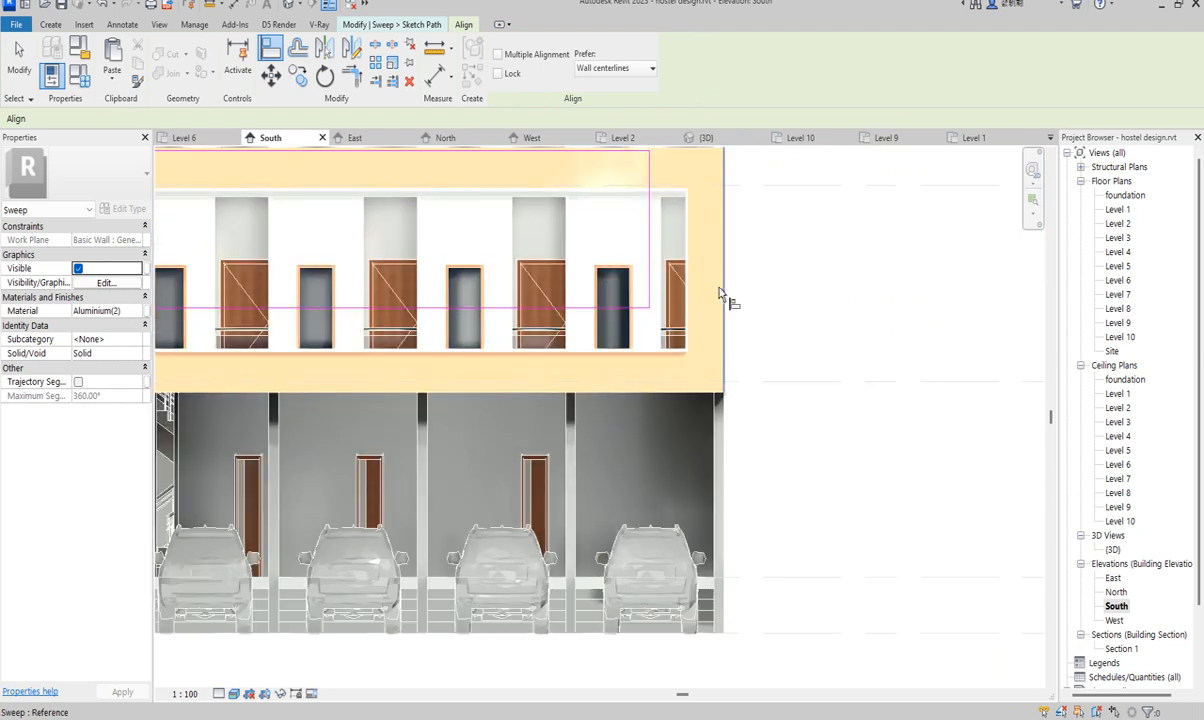
{"action": "left_click", "coordinate": [720, 290]}
{"action": "left_click", "coordinate": [649, 275]}
- Align the path's left edge to the wall line, then exit the Align tool
{"action": "scroll", "coordinate": [653, 317], "scroll_direction": "down", "scroll_amount": 4}
{"action": "scroll", "coordinate": [676, 283], "scroll_direction": "up", "scroll_amount": 5}
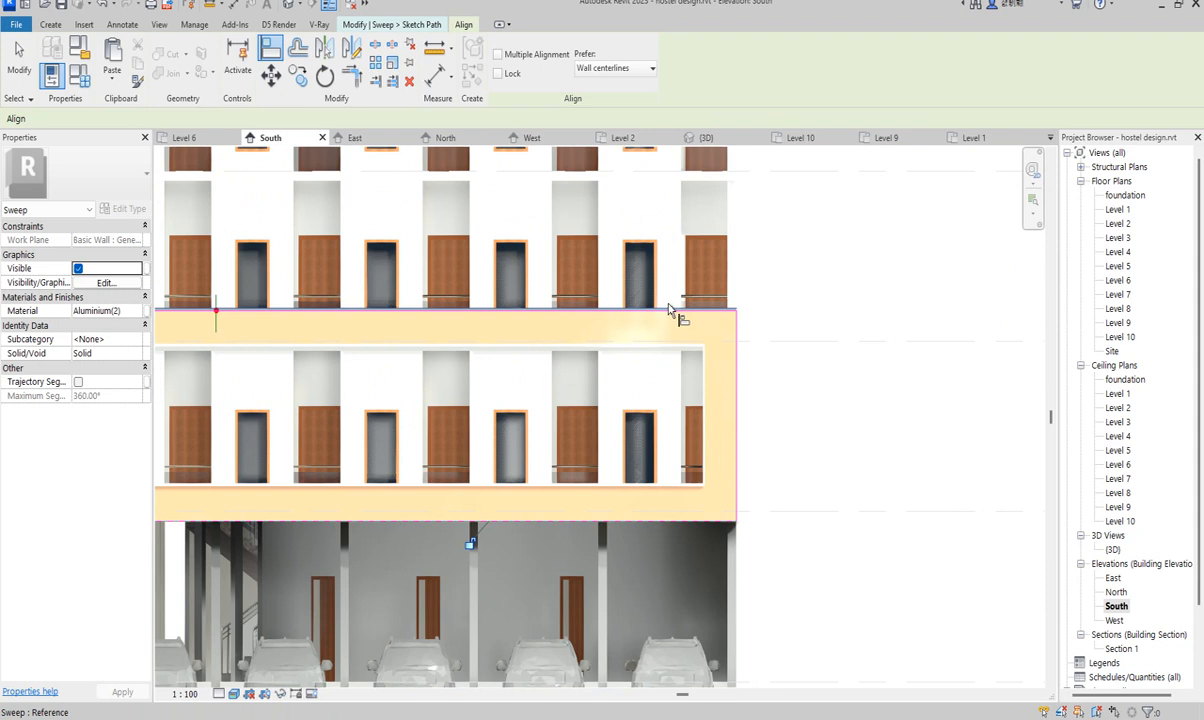
{"action": "scroll", "coordinate": [667, 328], "scroll_direction": "down", "scroll_amount": 3}
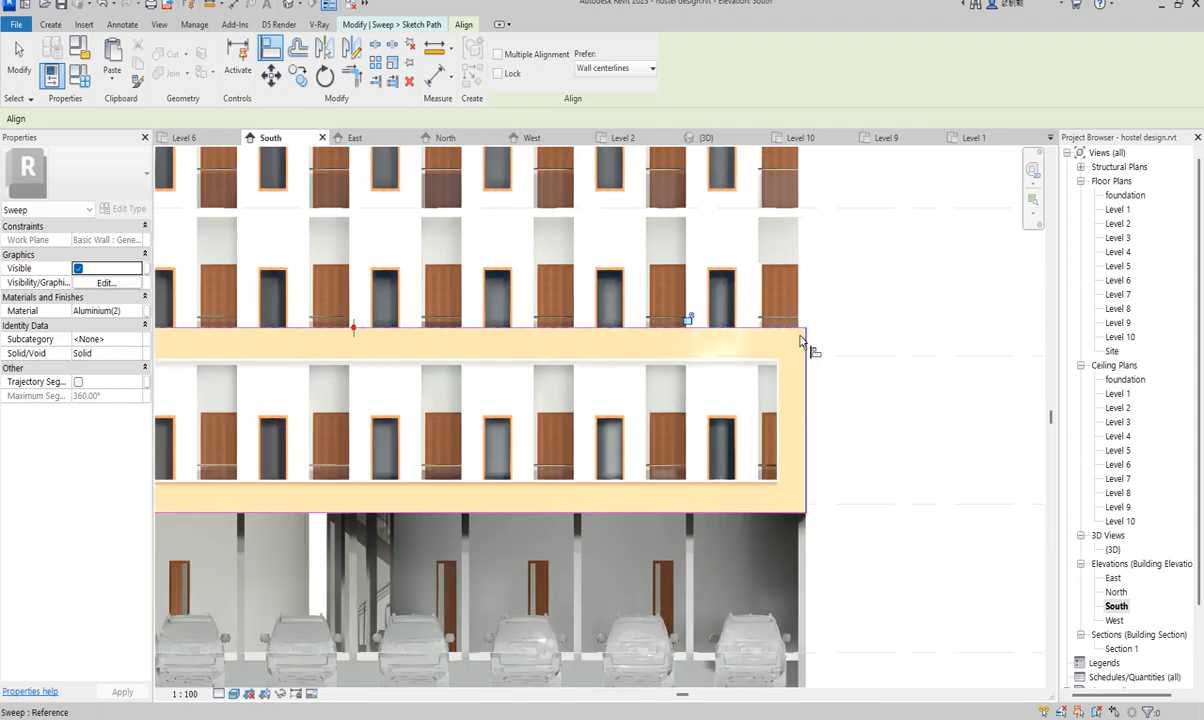
{"action": "scroll", "coordinate": [266, 382], "scroll_direction": "down", "scroll_amount": 3}
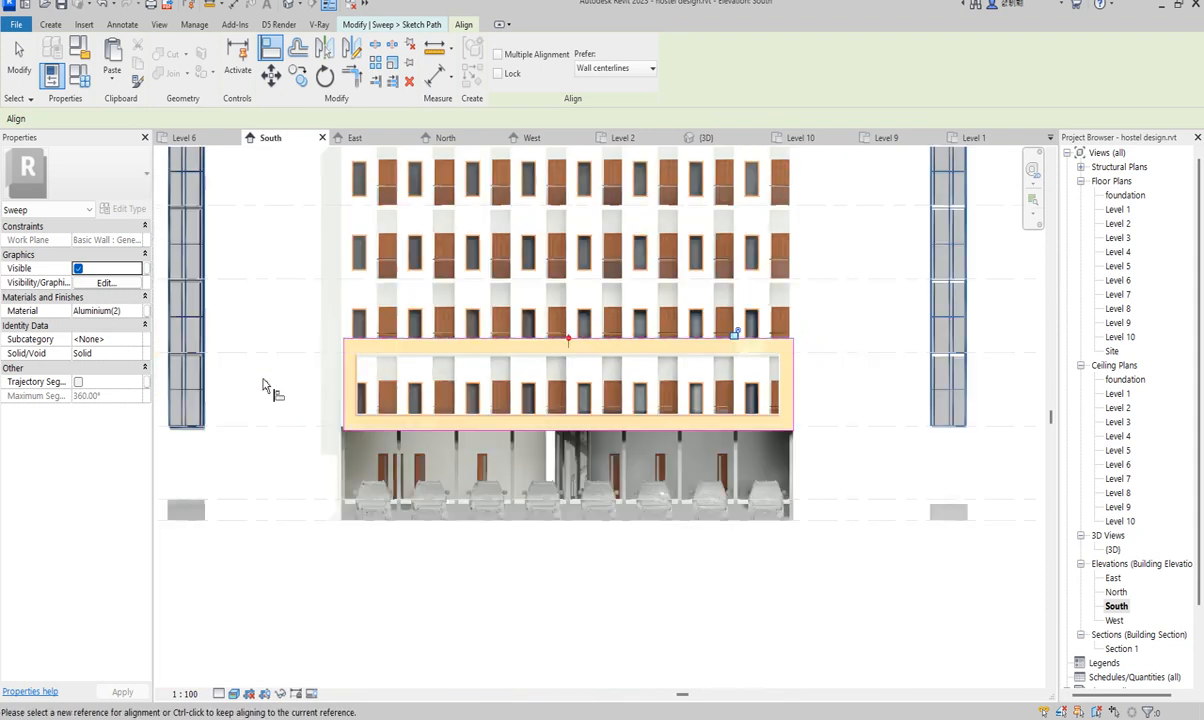
{"action": "scroll", "coordinate": [403, 371], "scroll_direction": "up", "scroll_amount": 5}
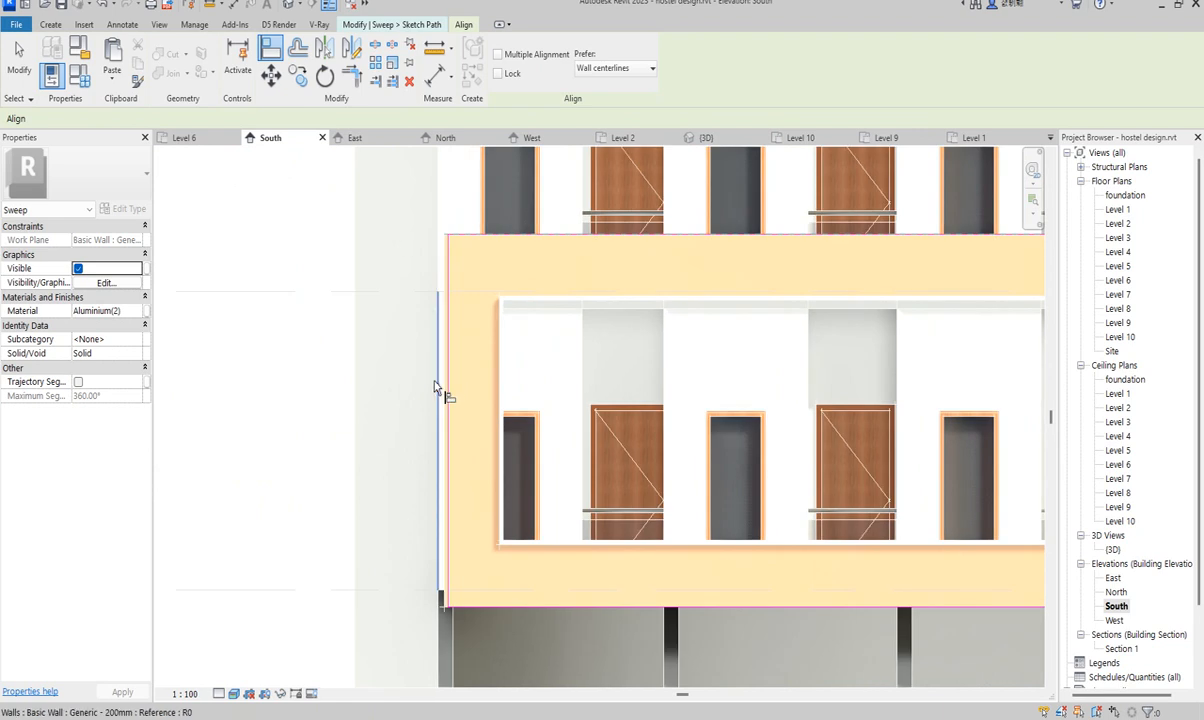
{"action": "left_click", "coordinate": [446, 380]}
{"action": "left_click", "coordinate": [446, 382]}
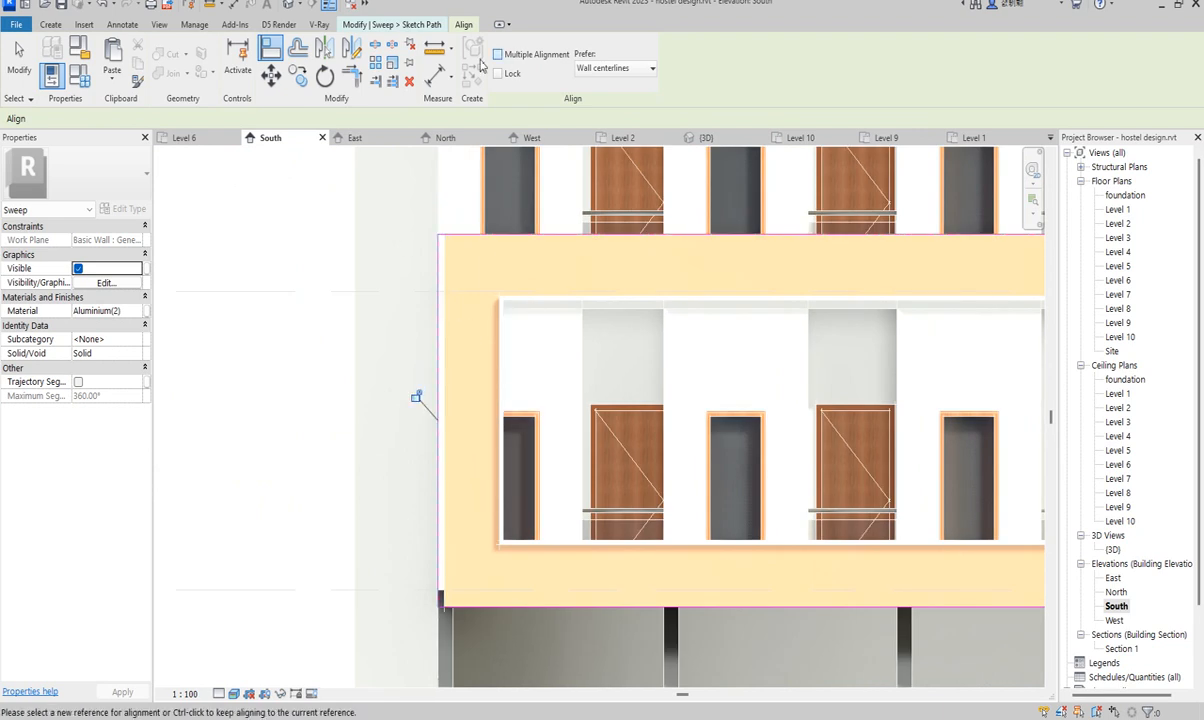
{"action": "right_click", "coordinate": [352, 268]}
{"action": "left_click", "coordinate": [374, 273]}
{"action": "right_click", "coordinate": [441, 144]}
{"action": "left_click", "coordinate": [462, 149]}
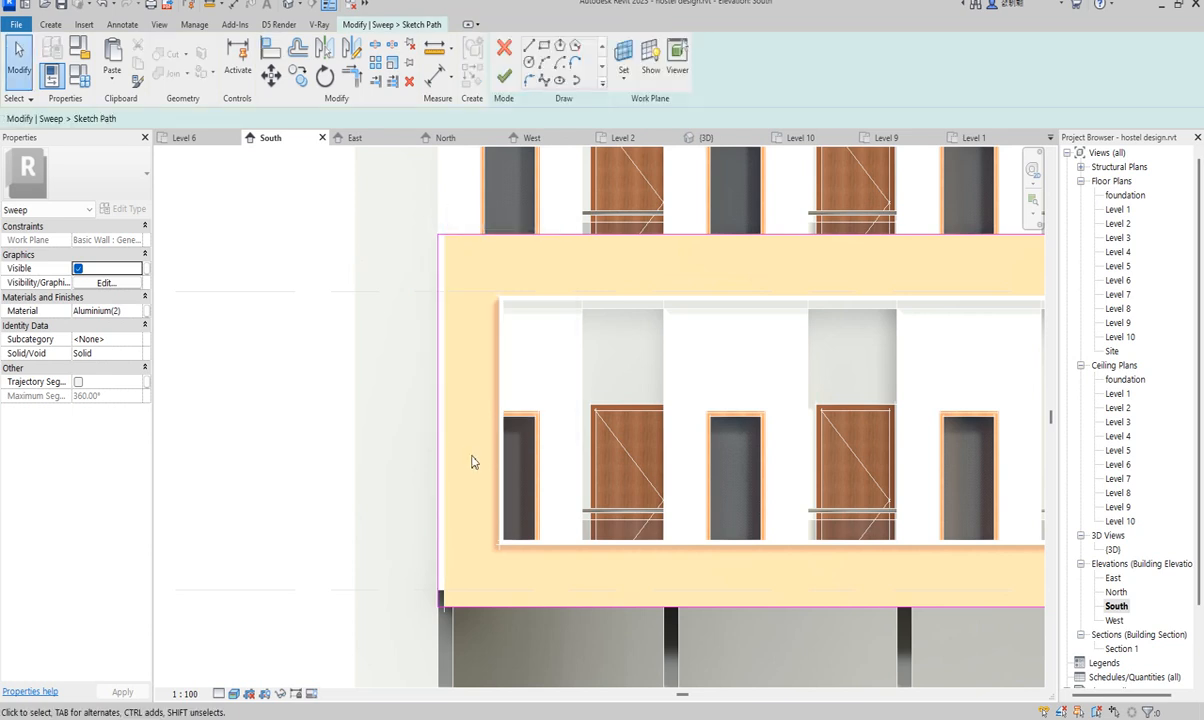
- Commit the realigned path and sweep, then select the Aluminium(11) facade sweep and open Edit Sweep
{"action": "left_click", "coordinate": [504, 75]}
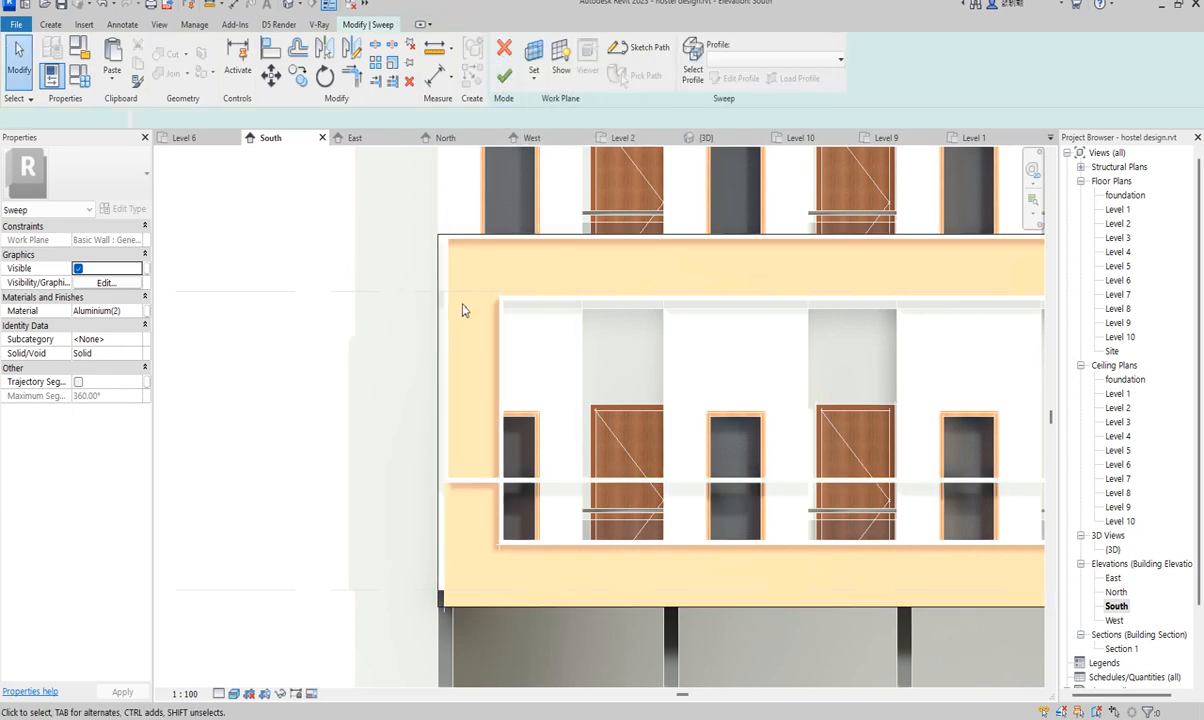
{"action": "left_click", "coordinate": [504, 76]}
{"action": "left_click", "coordinate": [446, 551]}
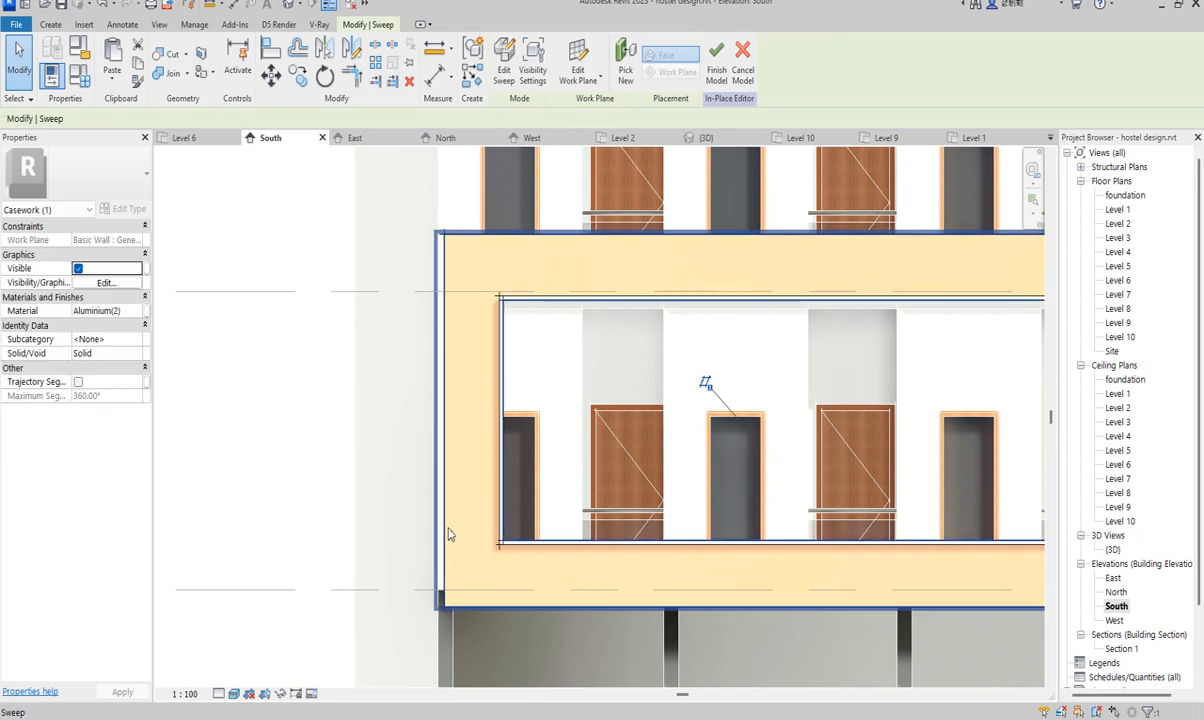
{"action": "scroll", "coordinate": [439, 264], "scroll_direction": "down", "scroll_amount": 3}
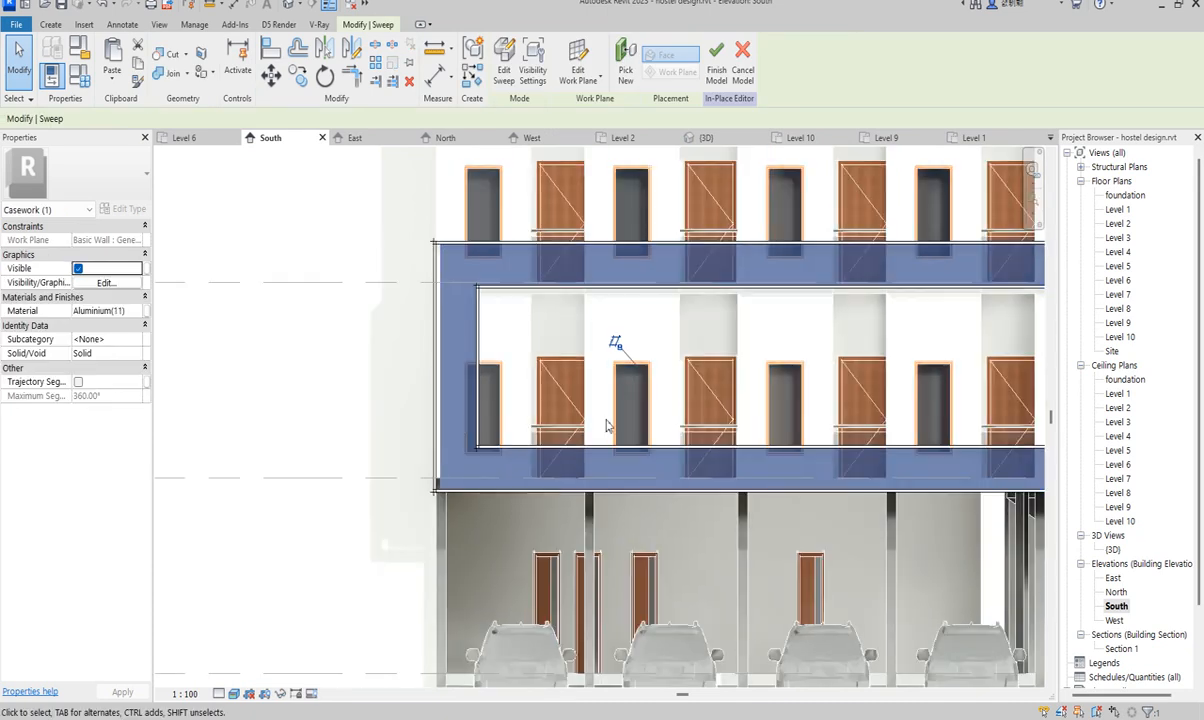
{"action": "scroll", "coordinate": [268, 401], "scroll_direction": "down", "scroll_amount": 4}
{"action": "left_click", "coordinate": [500, 65]}
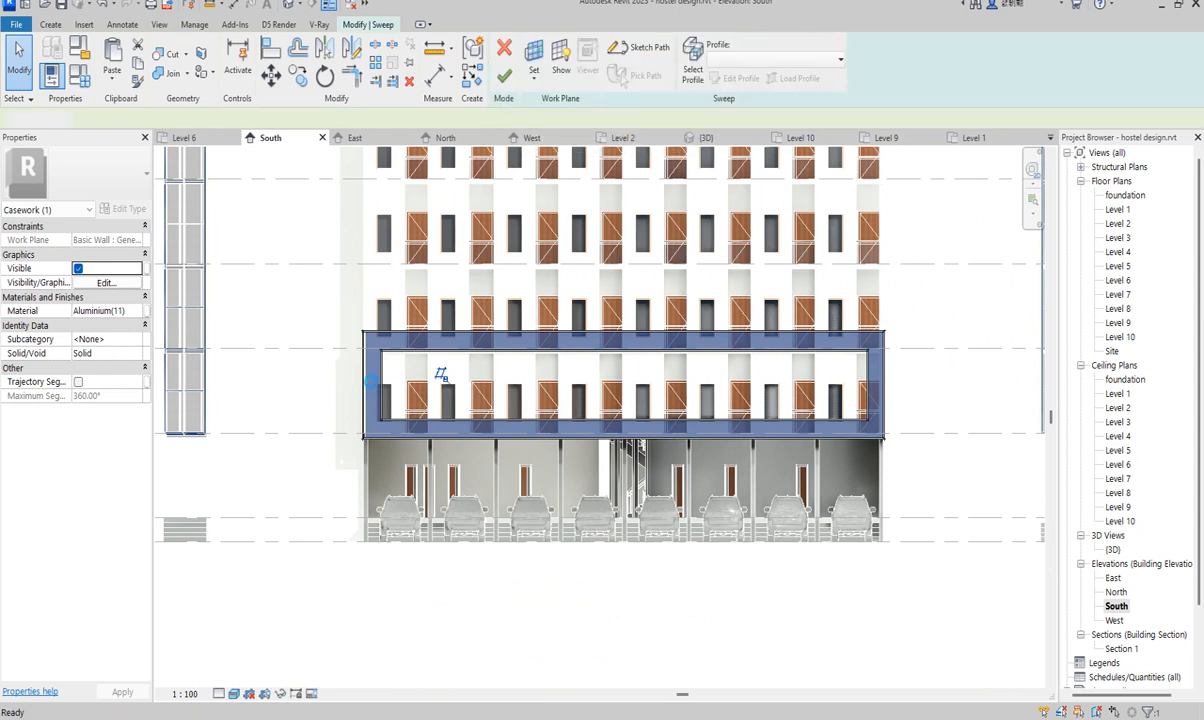
{"action": "scroll", "coordinate": [371, 384], "scroll_direction": "up", "scroll_amount": 5}
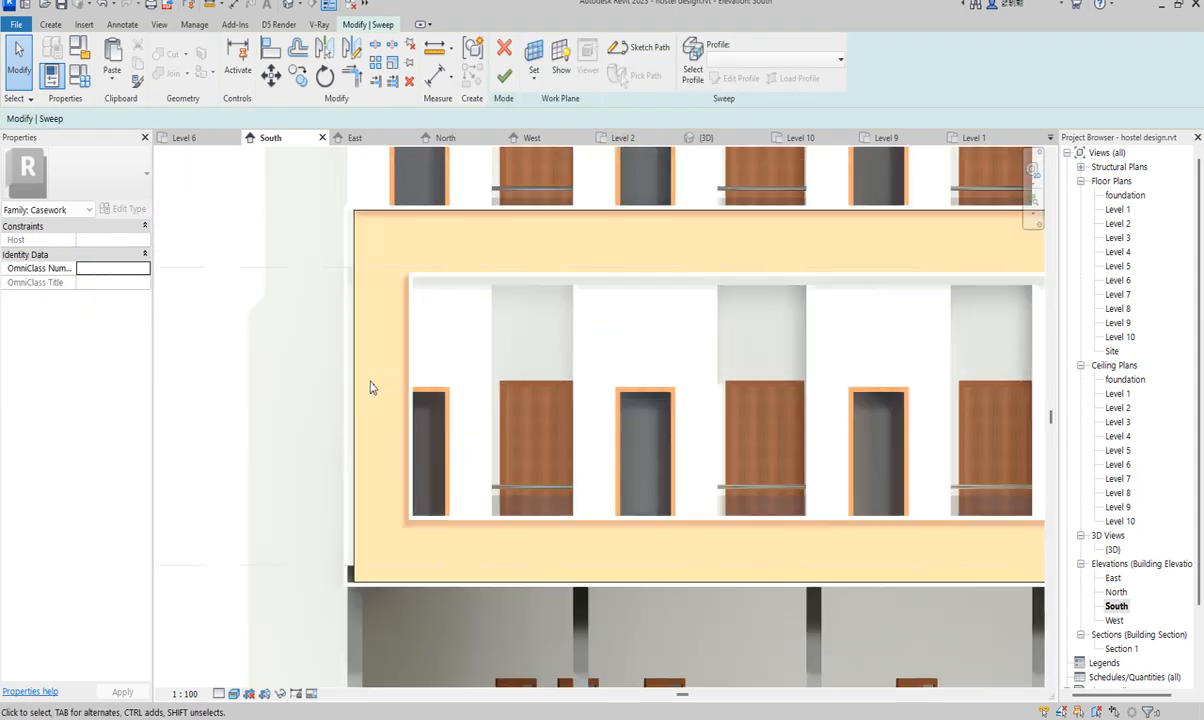
- Open the Aluminium(11) sweep's path sketch, then cancel the Align tool while keeping the sketch open
{"action": "left_click", "coordinate": [630, 47]}
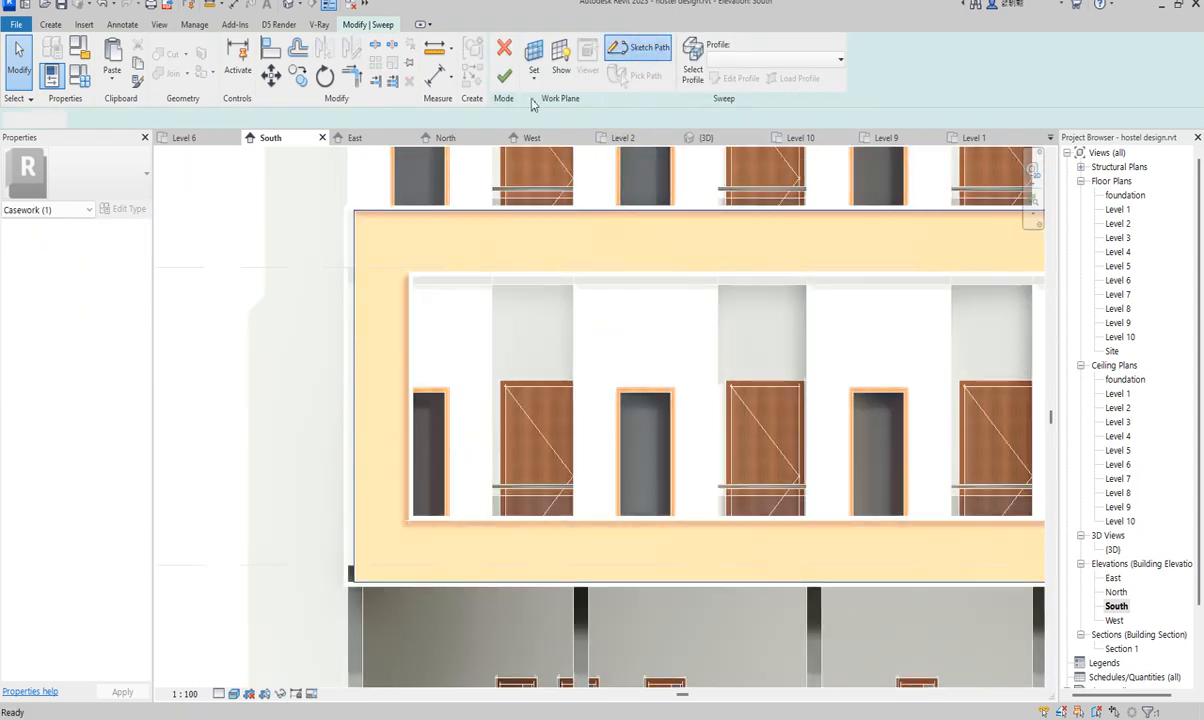
{"action": "left_click", "coordinate": [270, 47]}
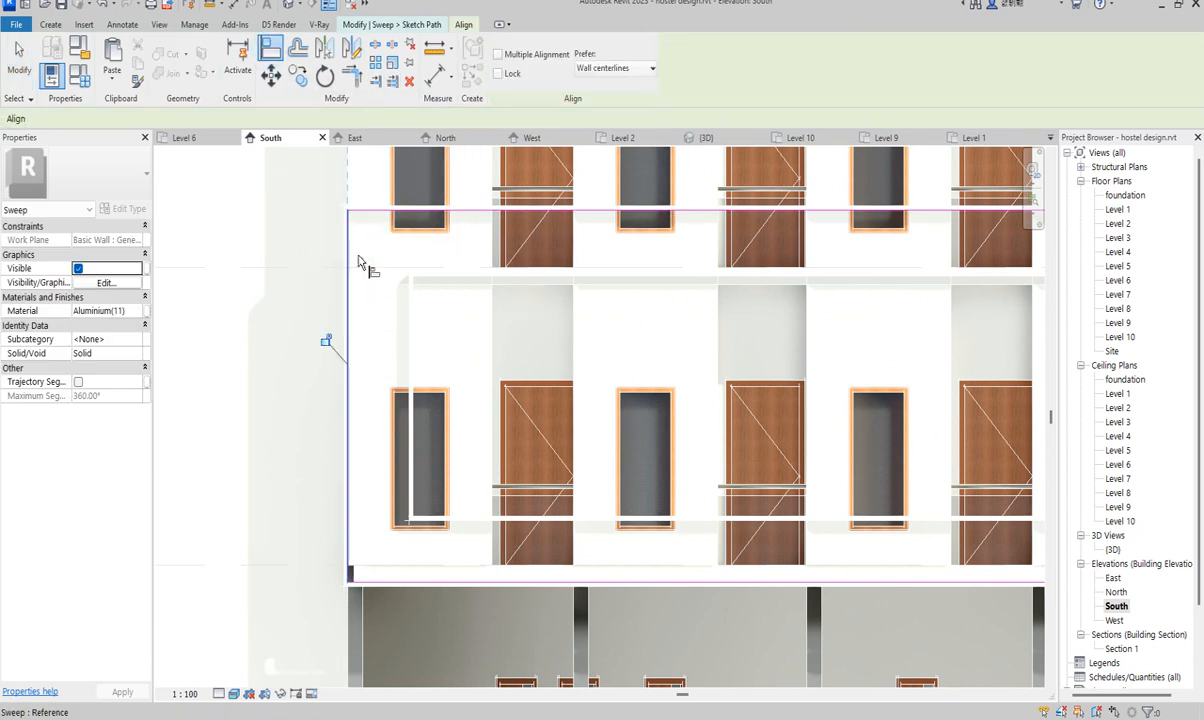
{"action": "scroll", "coordinate": [370, 276], "scroll_direction": "down", "scroll_amount": 3}
{"action": "scroll", "coordinate": [370, 276], "scroll_direction": "down", "scroll_amount": 2}
{"action": "scroll", "coordinate": [895, 358], "scroll_direction": "up", "scroll_amount": 6}
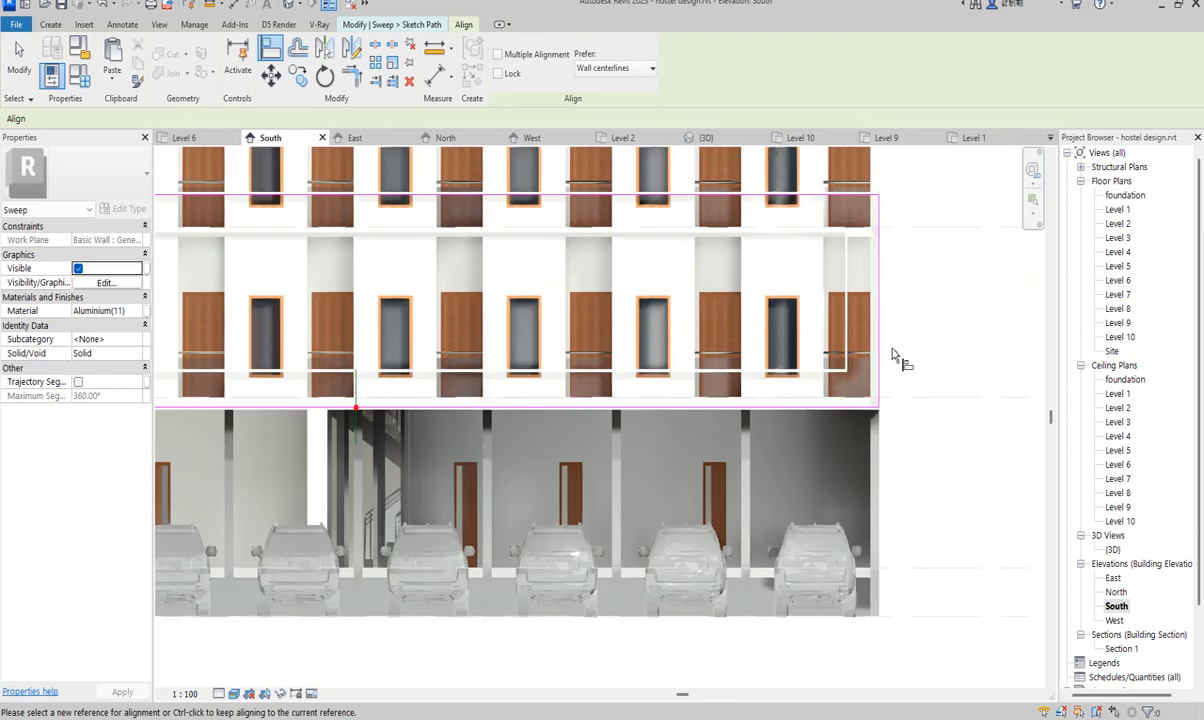
{"action": "scroll", "coordinate": [868, 370], "scroll_direction": "up", "scroll_amount": 3}
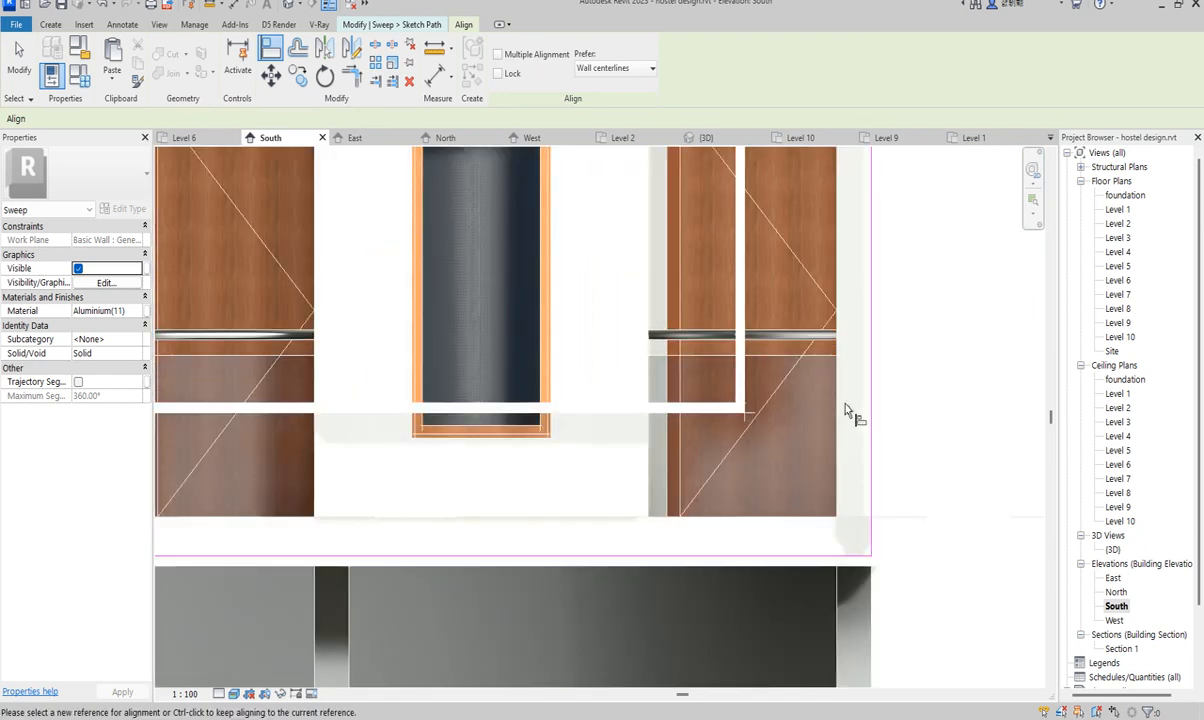
{"action": "right_click", "coordinate": [586, 277]}
{"action": "left_click", "coordinate": [629, 291]}
{"action": "scroll", "coordinate": [629, 292], "scroll_direction": "down", "scroll_amount": 3}
{"action": "left_click", "coordinate": [554, 124]}
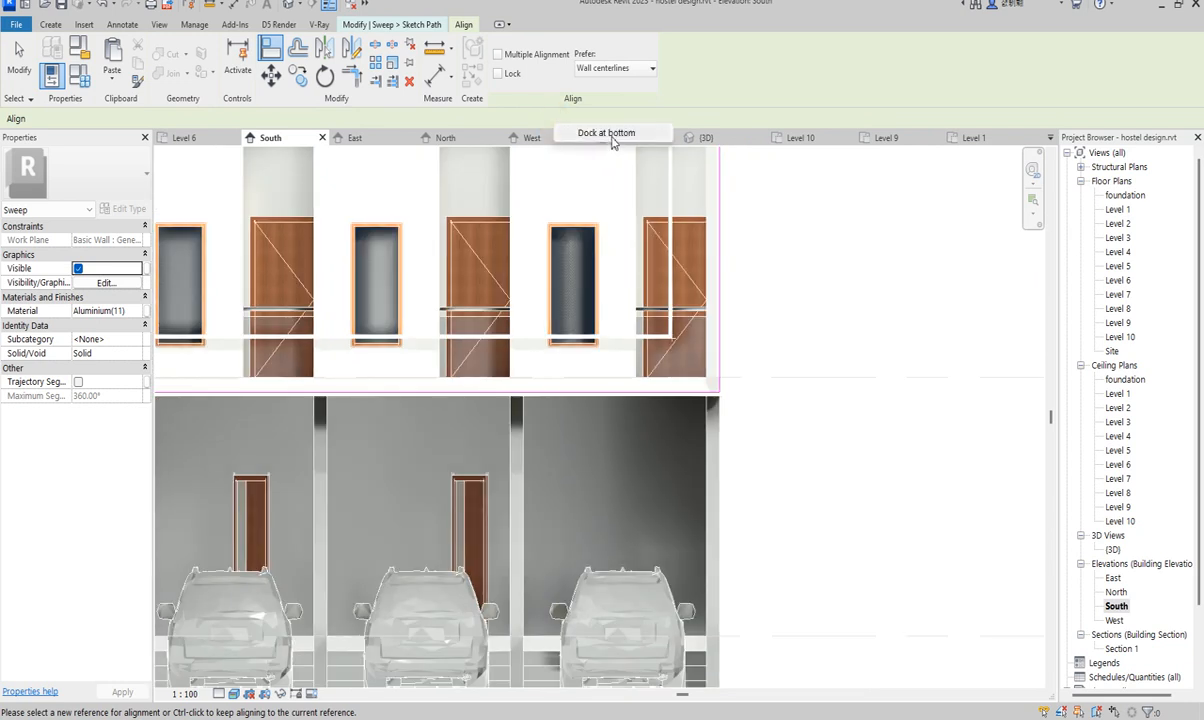
{"action": "right_click", "coordinate": [588, 261]}
{"action": "left_click", "coordinate": [611, 265]}
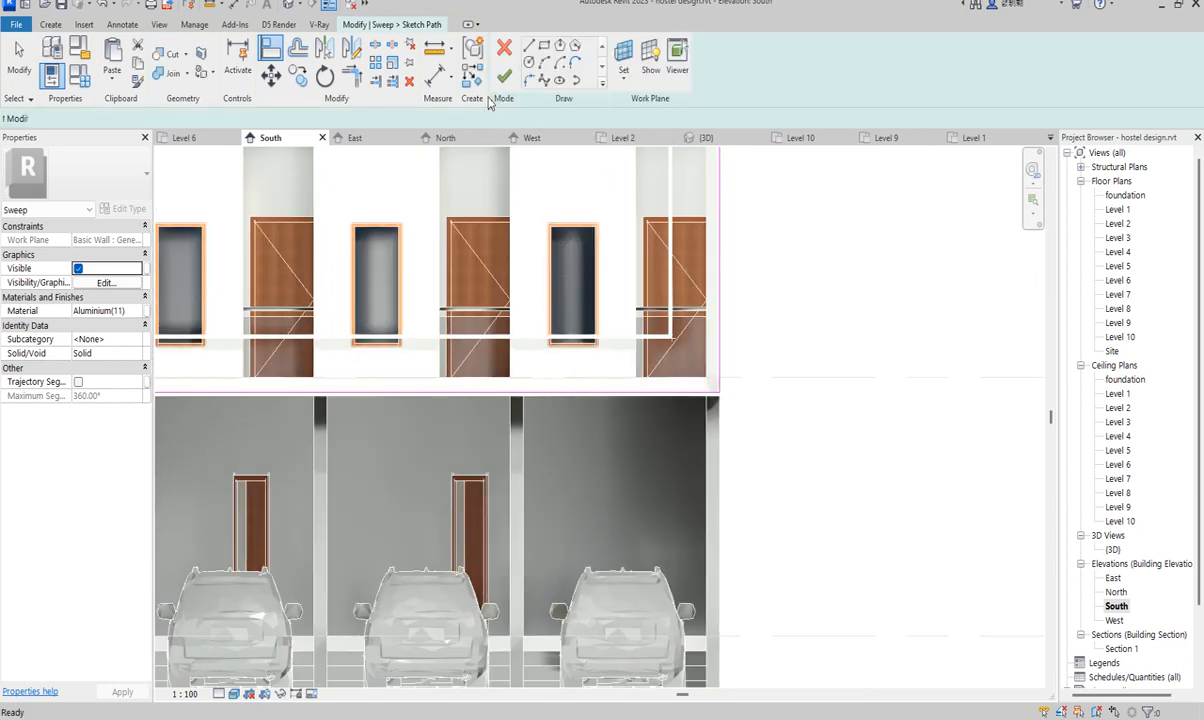
- Finish the sweep frame and window-select all its parts
{"action": "left_click", "coordinate": [503, 79]}
{"action": "scroll", "coordinate": [782, 476], "scroll_direction": "down", "scroll_amount": 4}
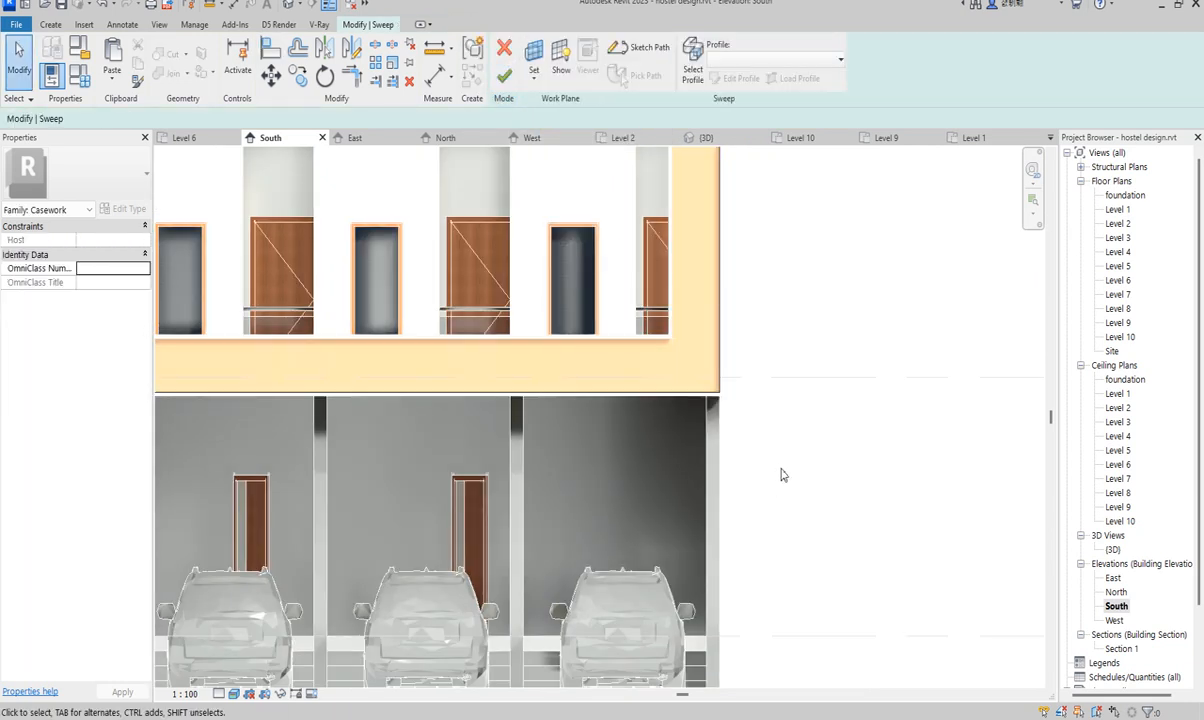
{"action": "scroll", "coordinate": [820, 432], "scroll_direction": "down", "scroll_amount": 1}
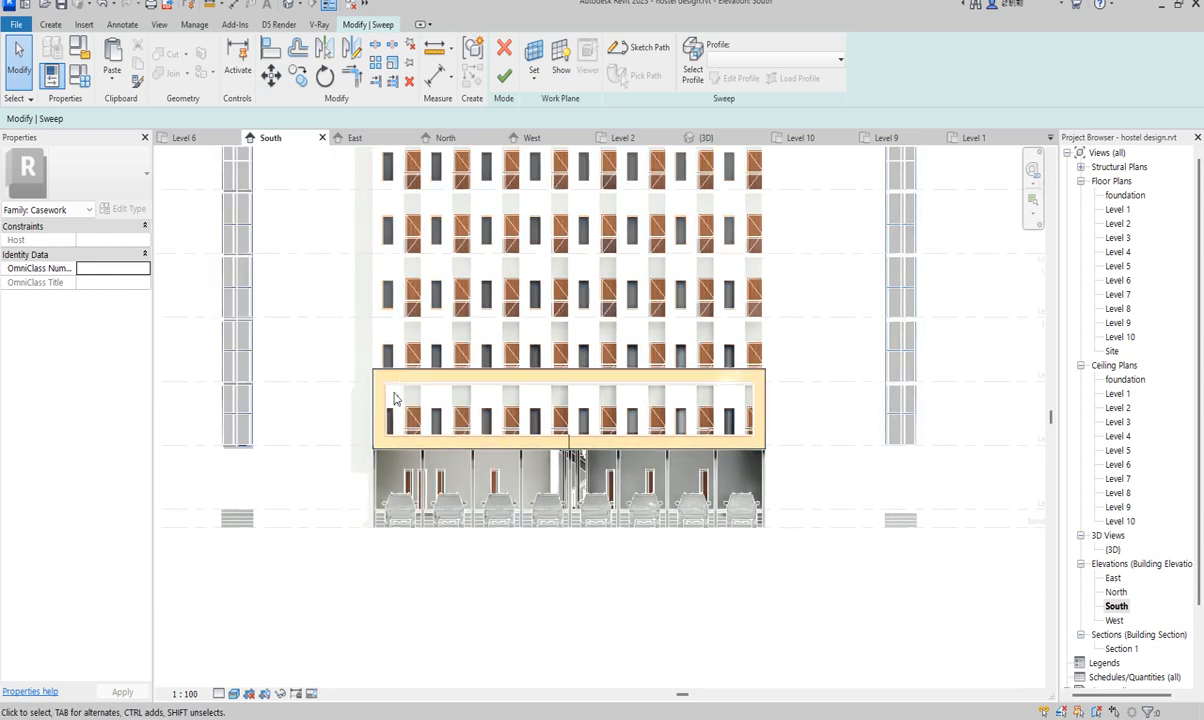
{"action": "left_click", "coordinate": [504, 75]}
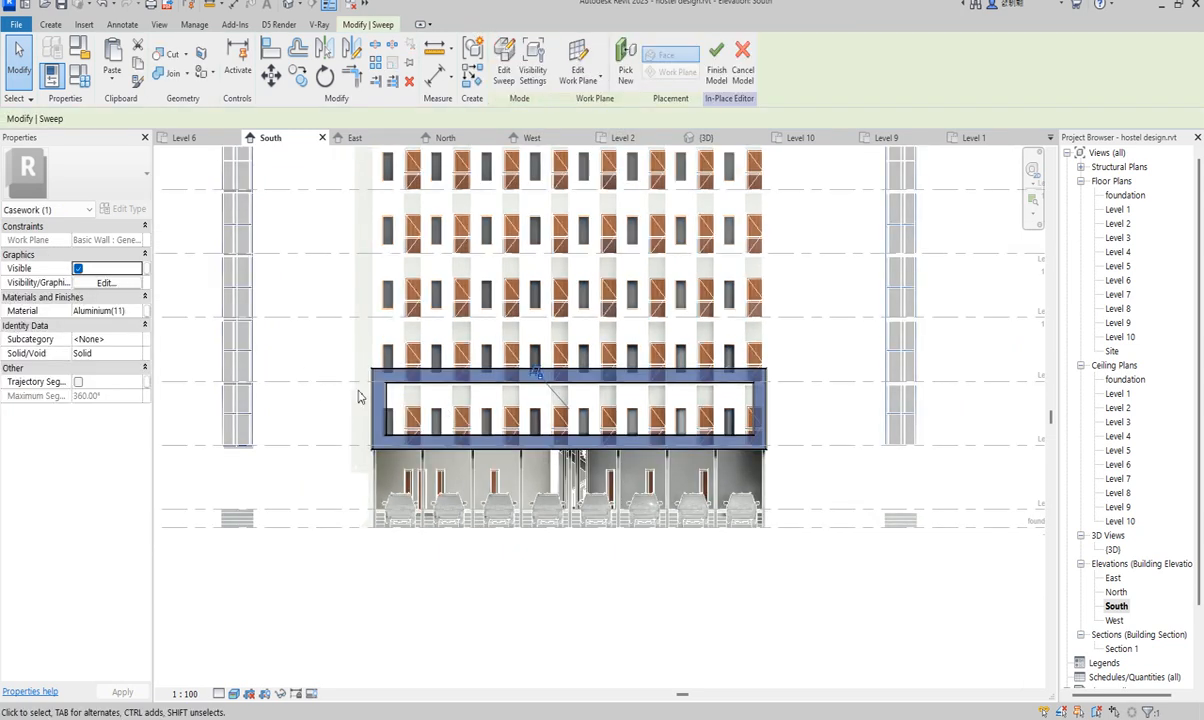
{"action": "left_click", "coordinate": [320, 351]}
{"action": "left_click_drag", "start_coordinate": [320, 351], "coordinate": [808, 513]}
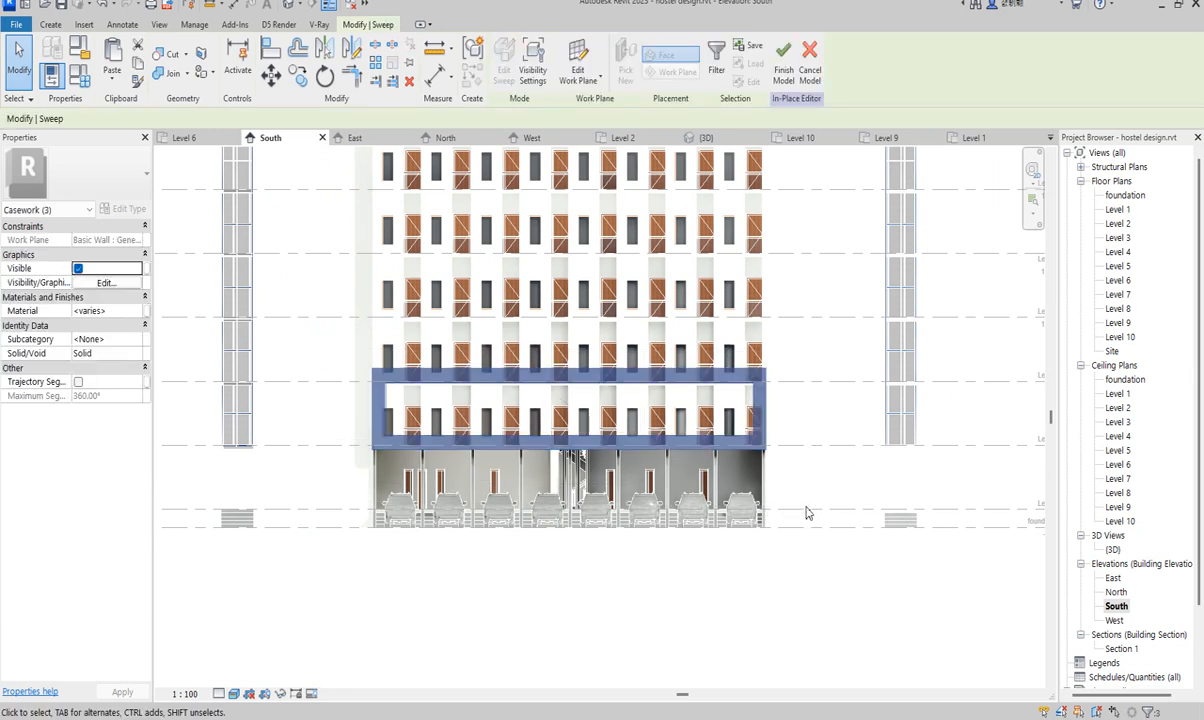
- Copy the sweep frame several floors up the South facade
{"action": "left_click", "coordinate": [297, 76]}
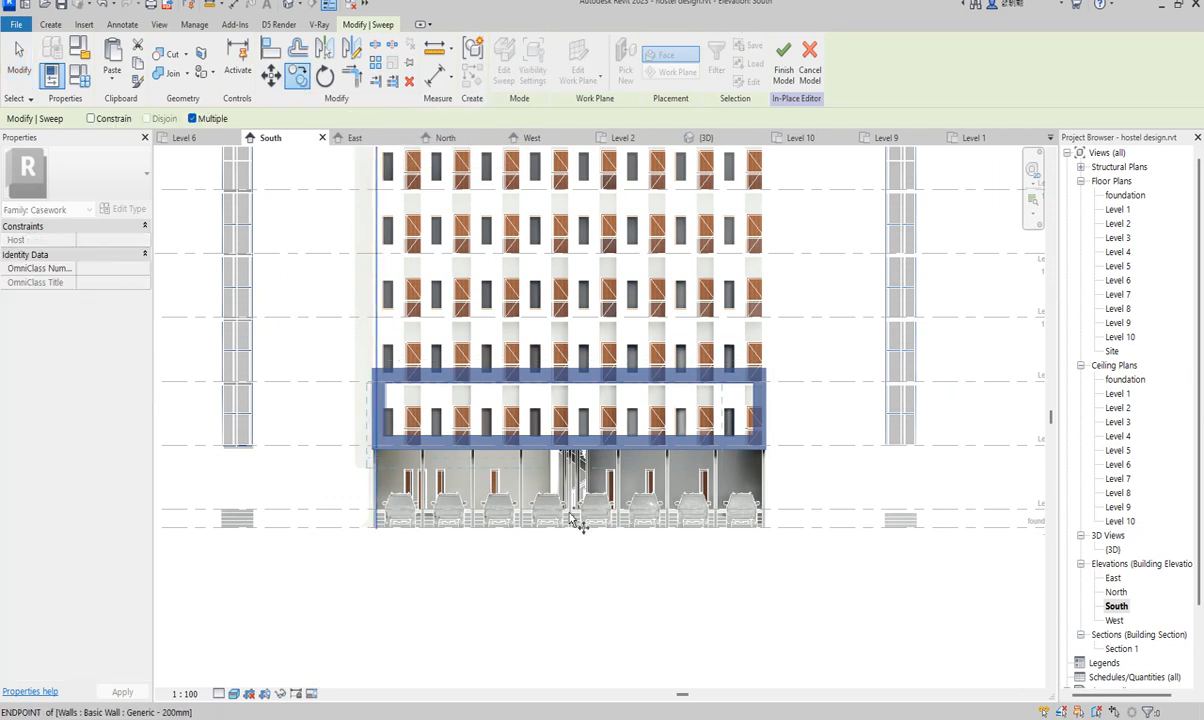
{"action": "scroll", "coordinate": [578, 522], "scroll_direction": "down", "scroll_amount": 3}
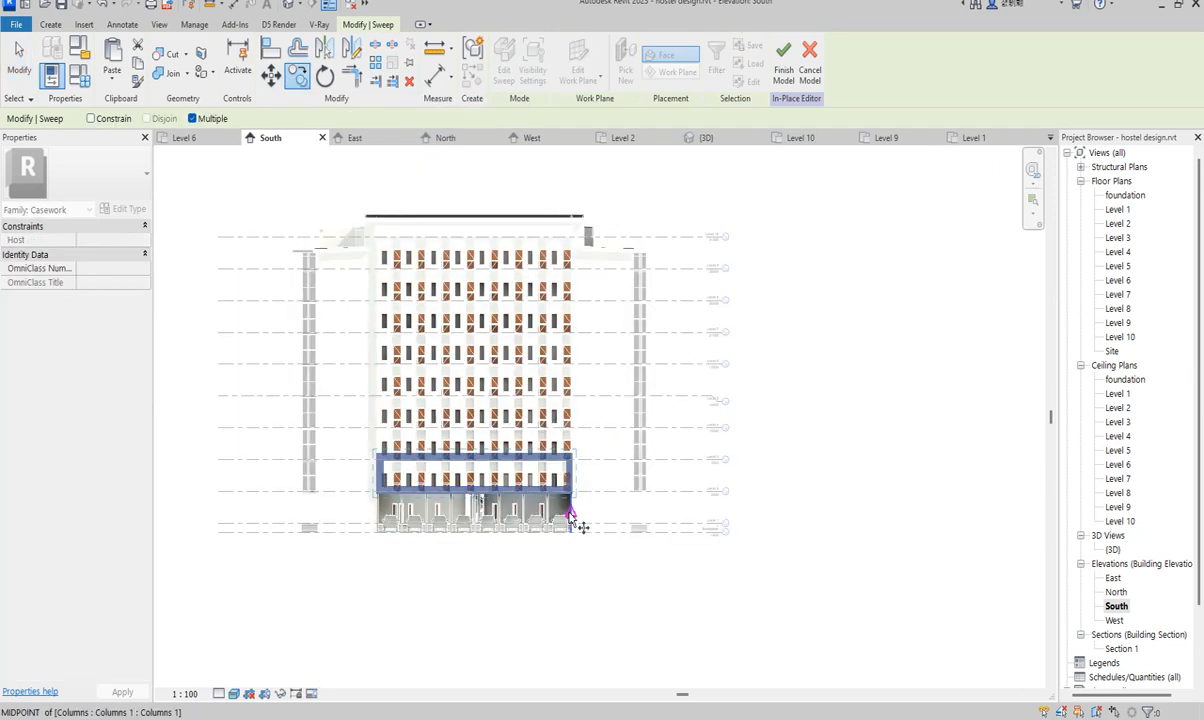
{"action": "scroll", "coordinate": [598, 482], "scroll_direction": "up", "scroll_amount": 1}
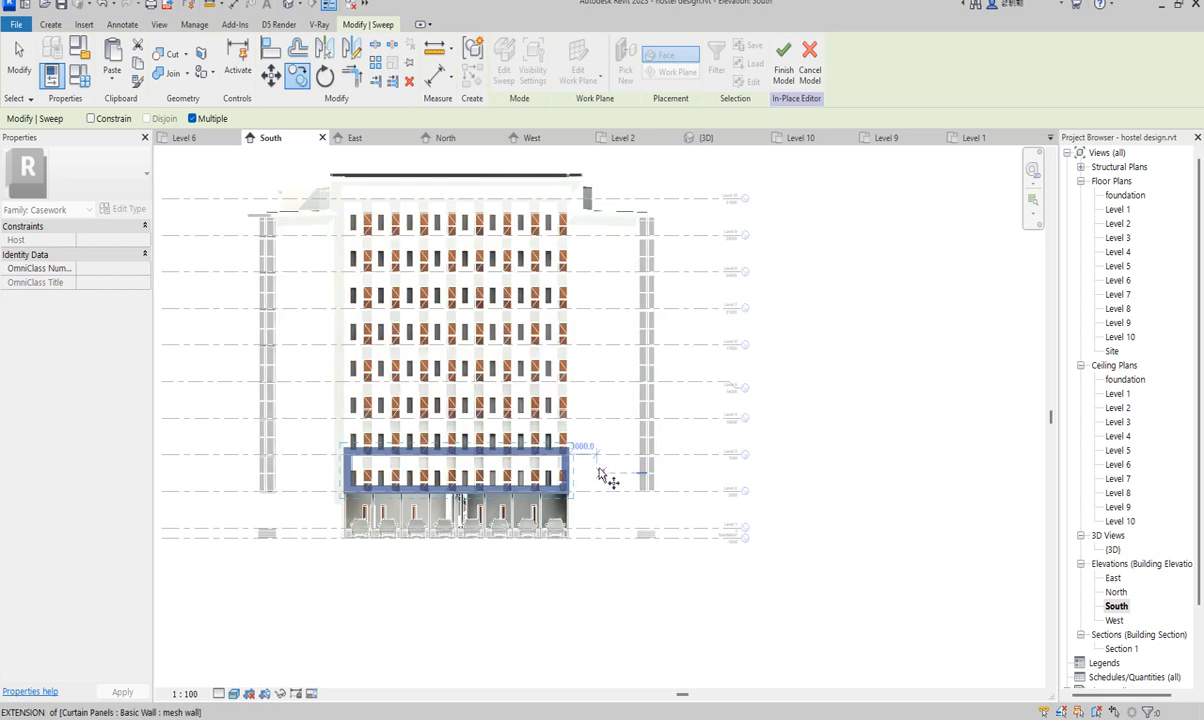
{"action": "left_click", "coordinate": [607, 491]}
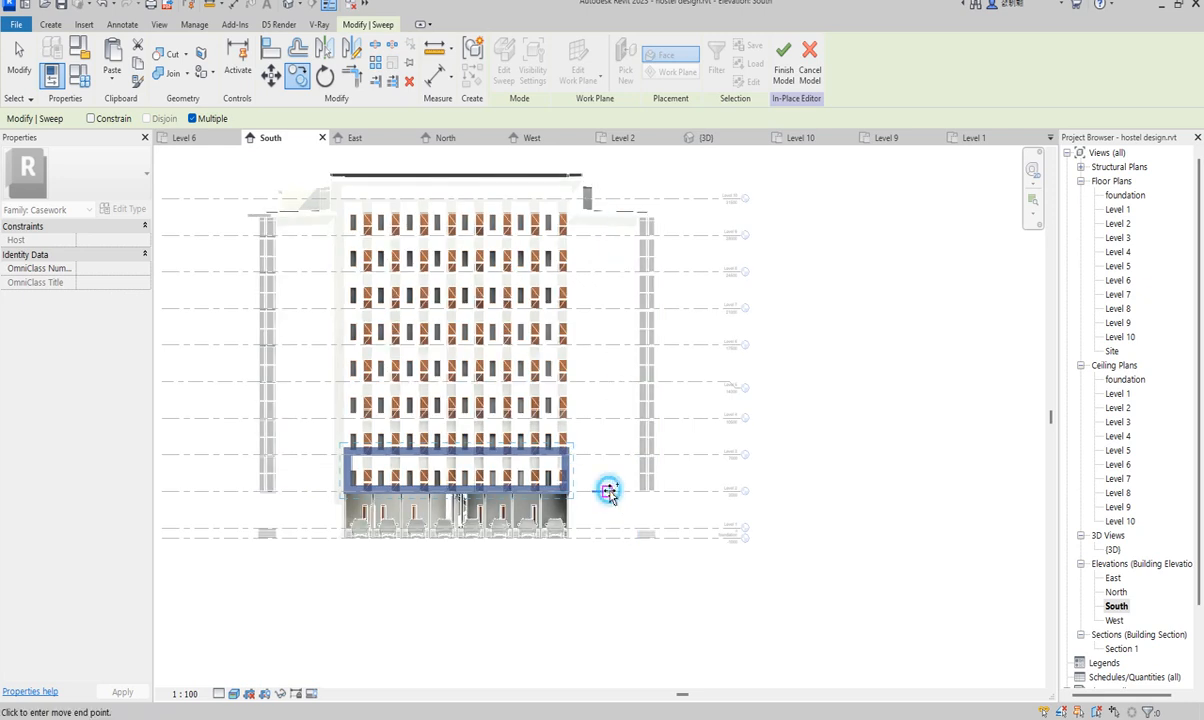
{"action": "left_click", "coordinate": [611, 384]}
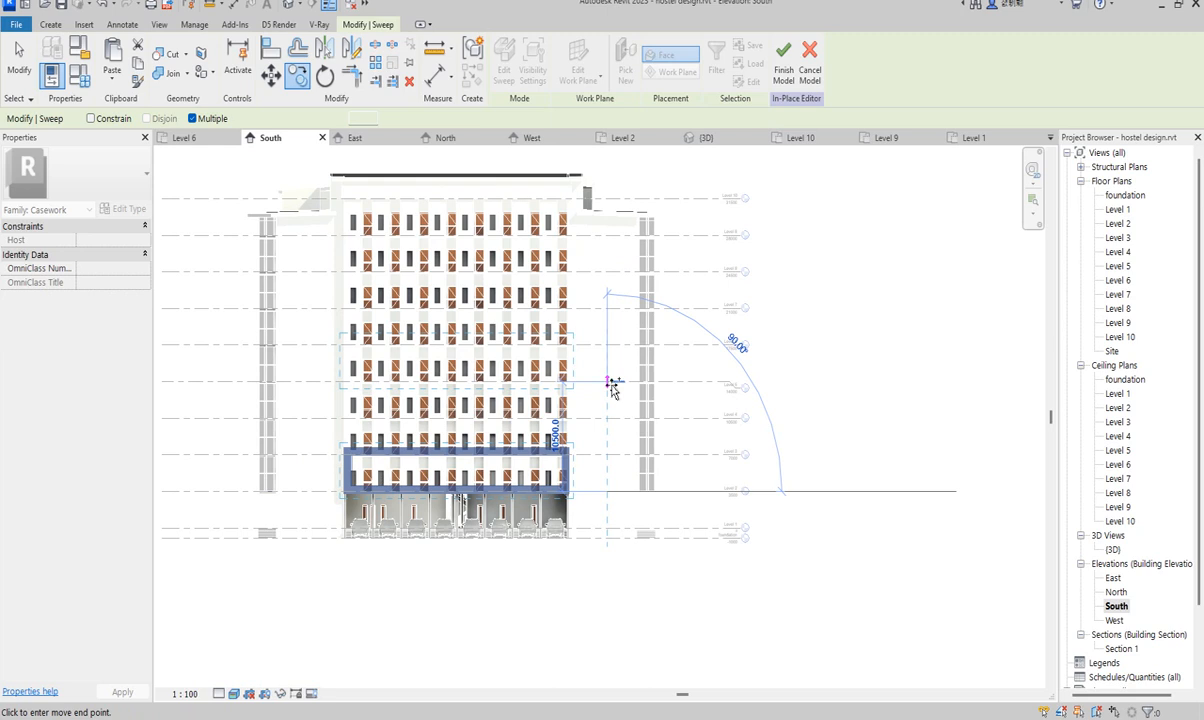
{"action": "left_click", "coordinate": [610, 384]}
{"action": "scroll", "coordinate": [640, 381], "scroll_direction": "up", "scroll_amount": 2}
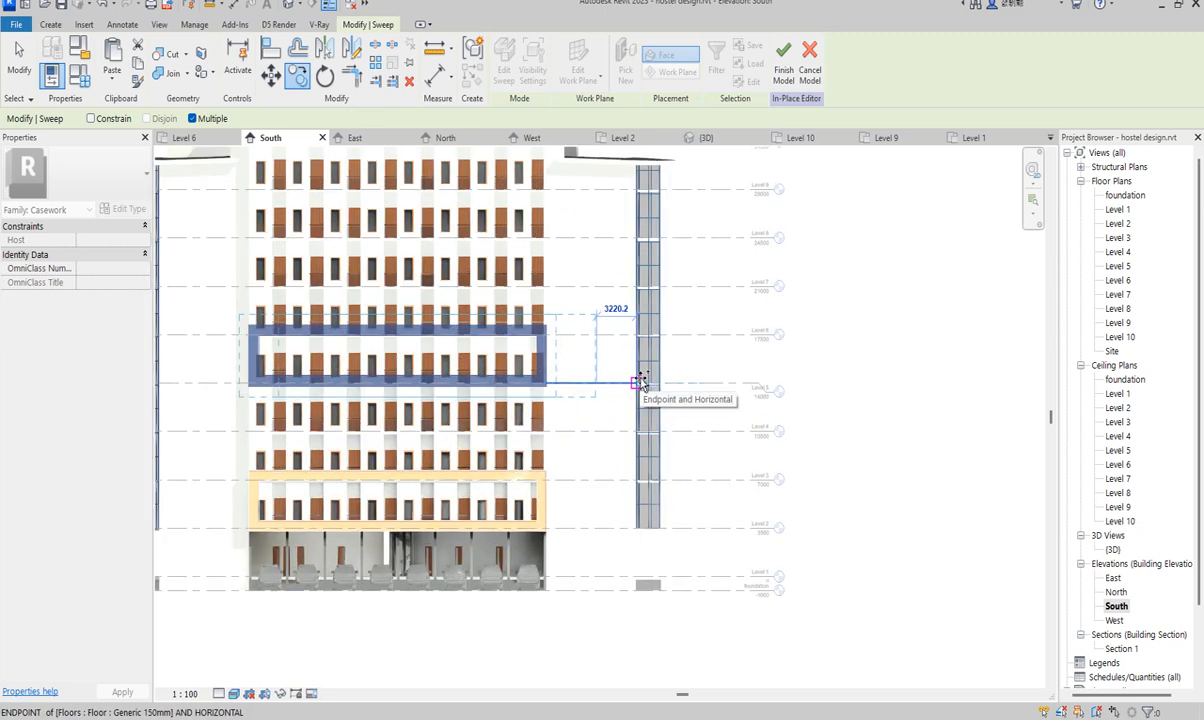
{"action": "key", "text": "Escape"}
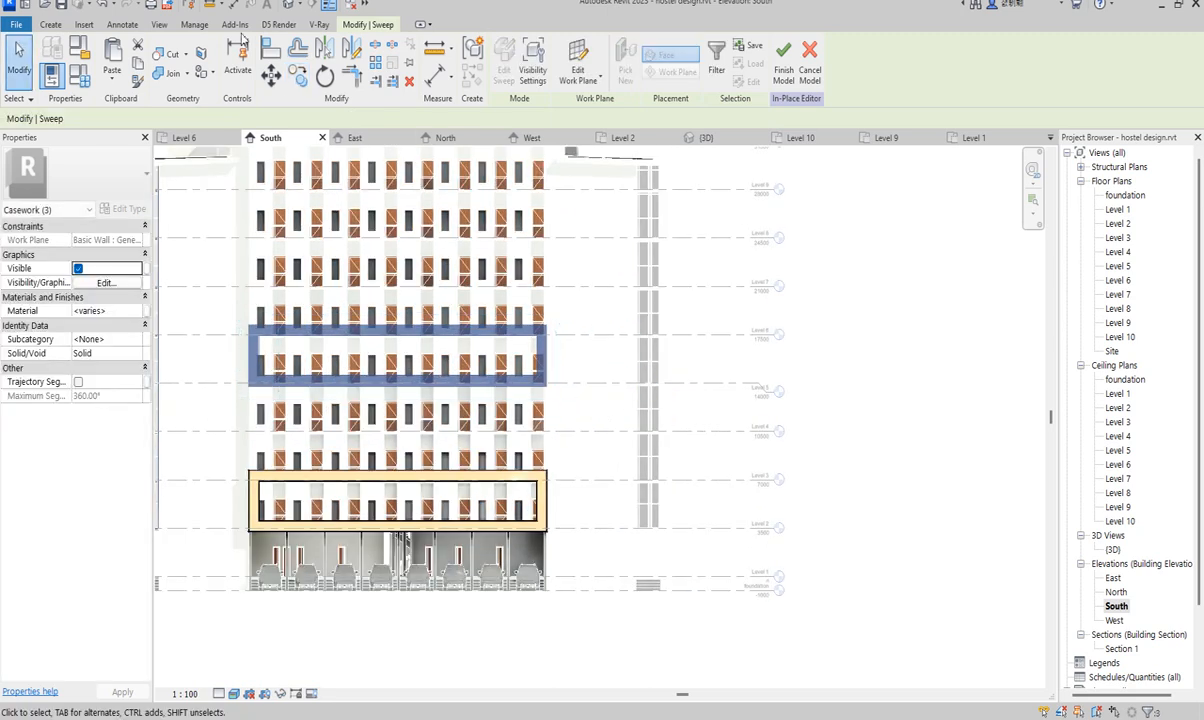
- Move the copied frame down one floor
{"action": "left_click", "coordinate": [270, 75]}
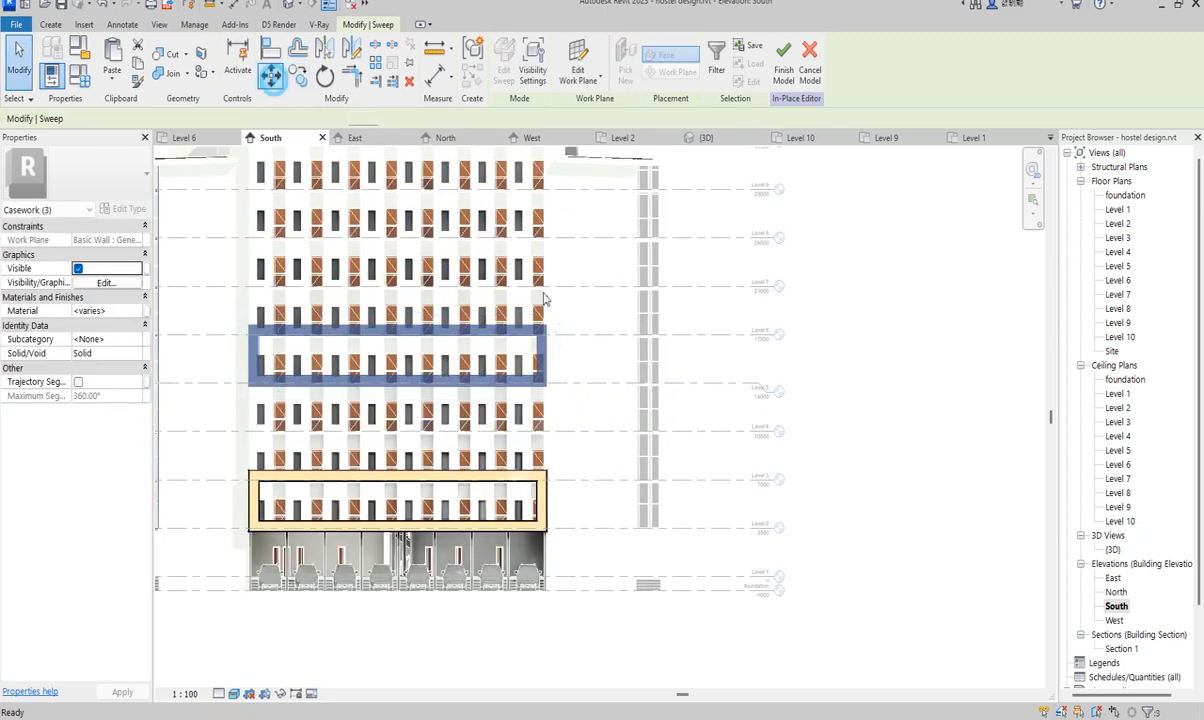
{"action": "left_click", "coordinate": [608, 384]}
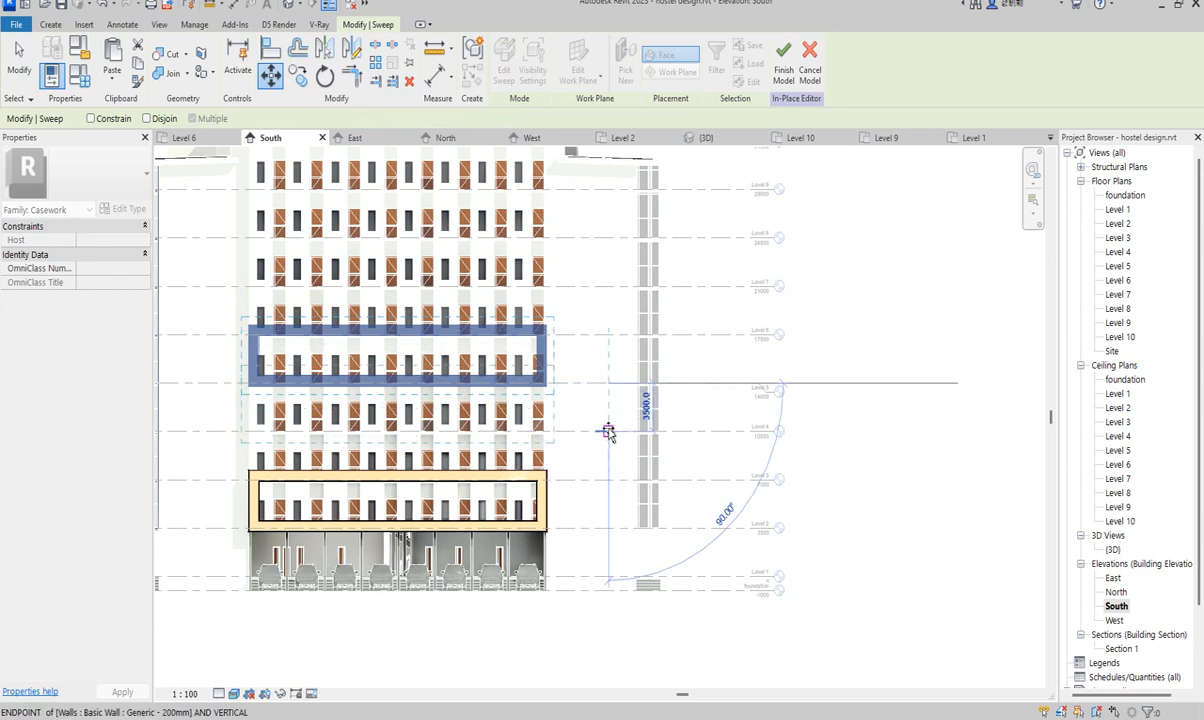
{"action": "left_click", "coordinate": [607, 428]}
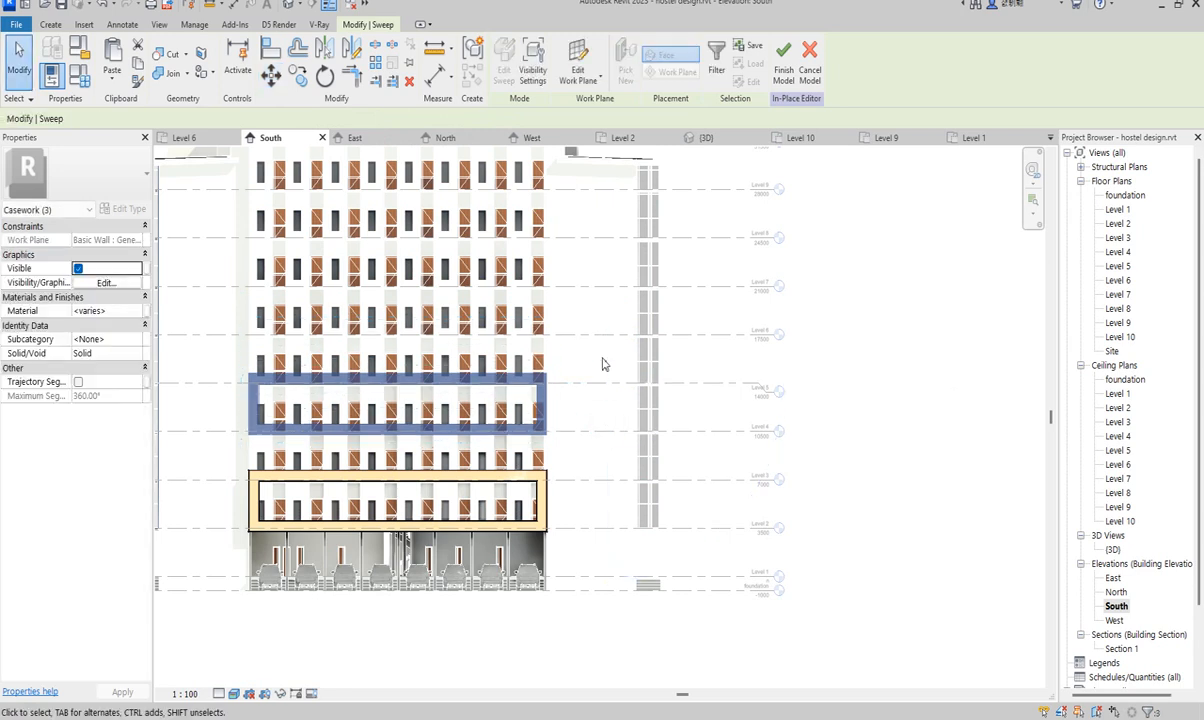
{"action": "scroll", "coordinate": [604, 378], "scroll_direction": "down", "scroll_amount": 3}
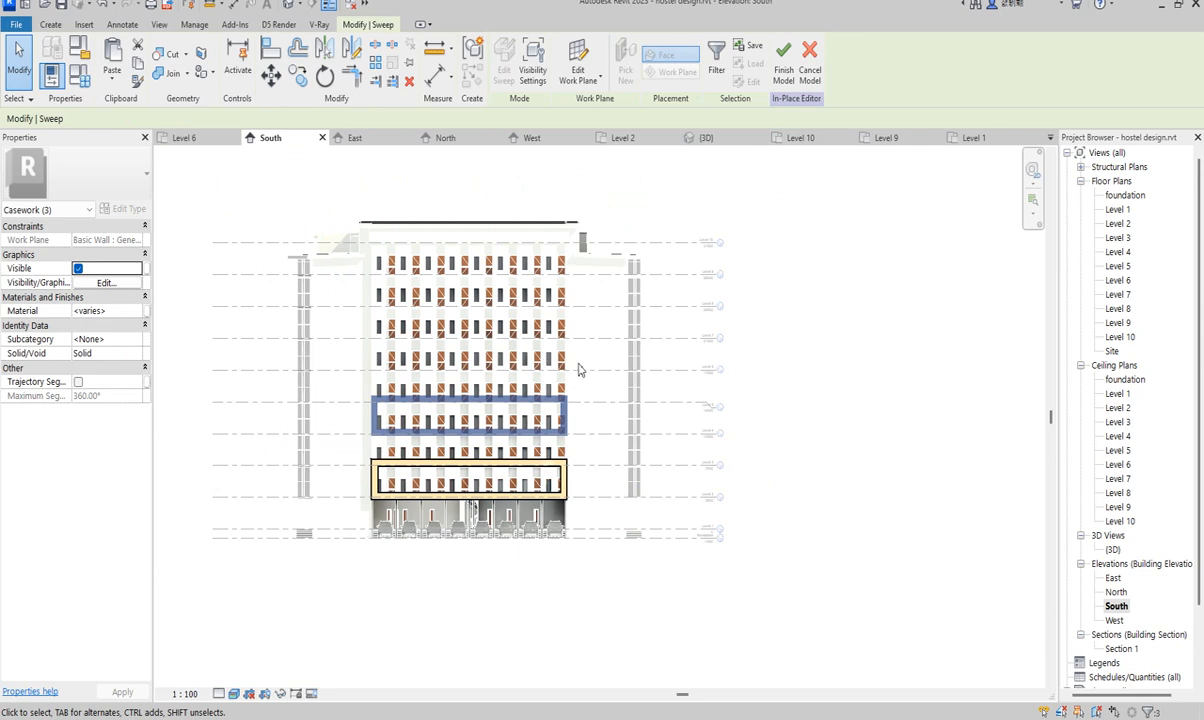
- Copy the frame twice more, each two floors higher
{"action": "left_click", "coordinate": [300, 84]}
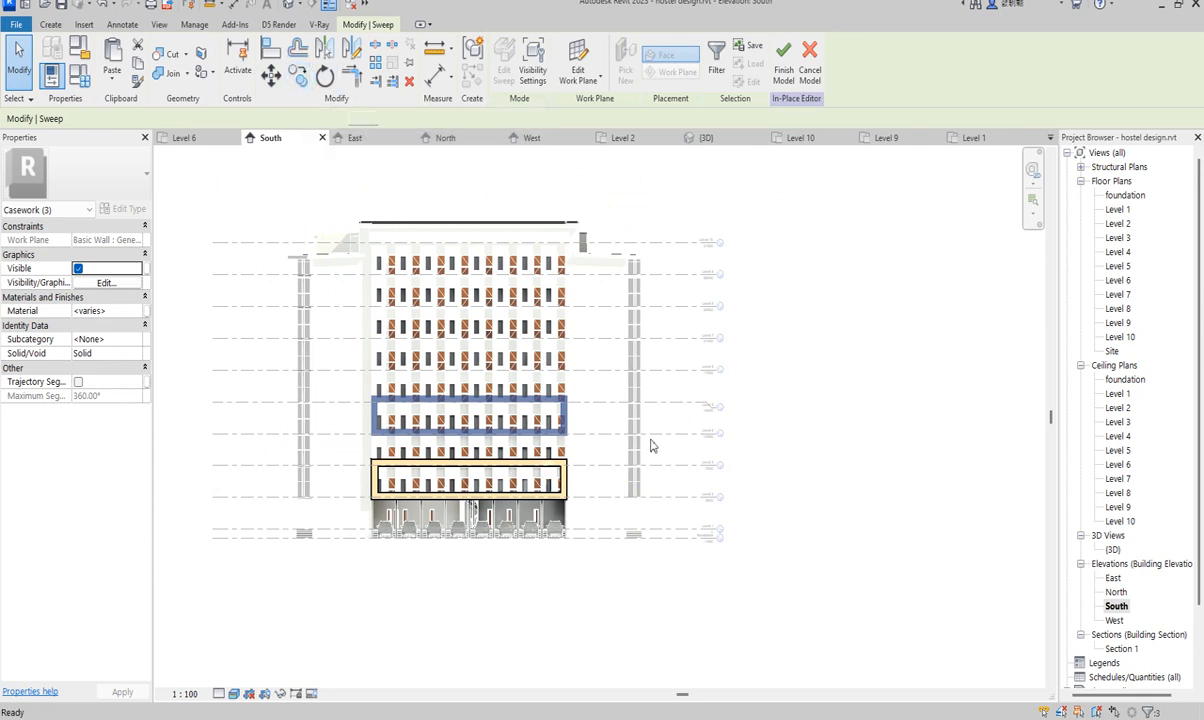
{"action": "left_click", "coordinate": [598, 467]}
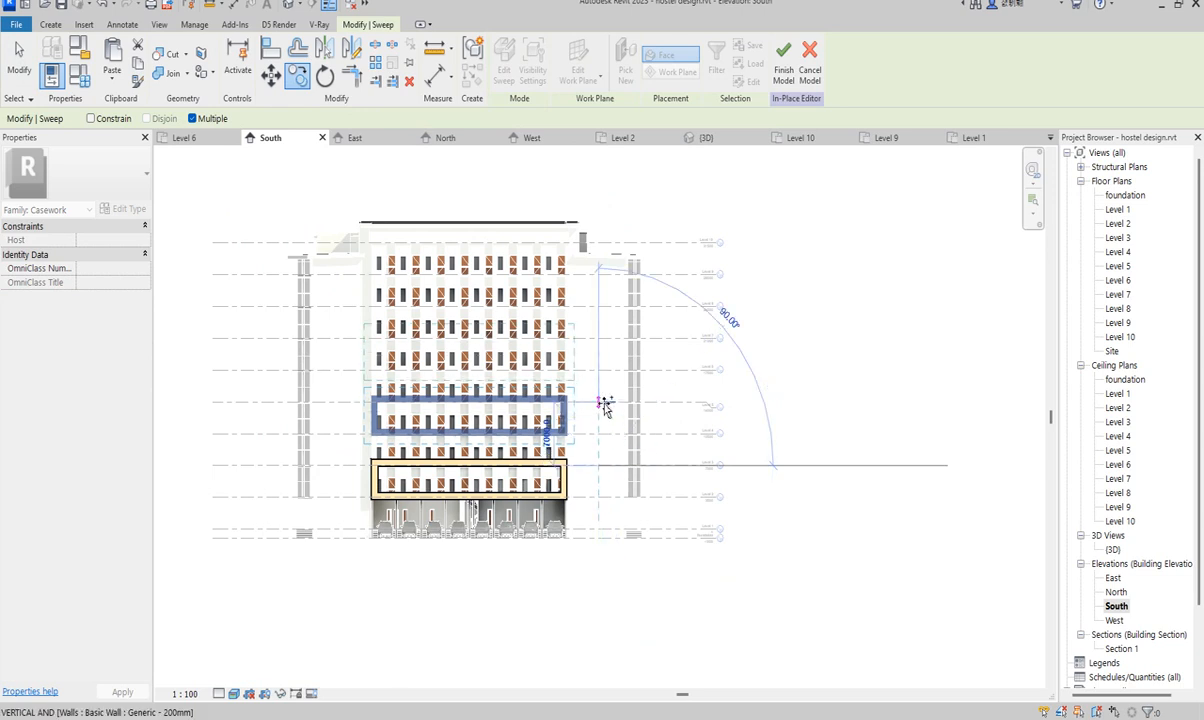
{"action": "left_click", "coordinate": [603, 403]}
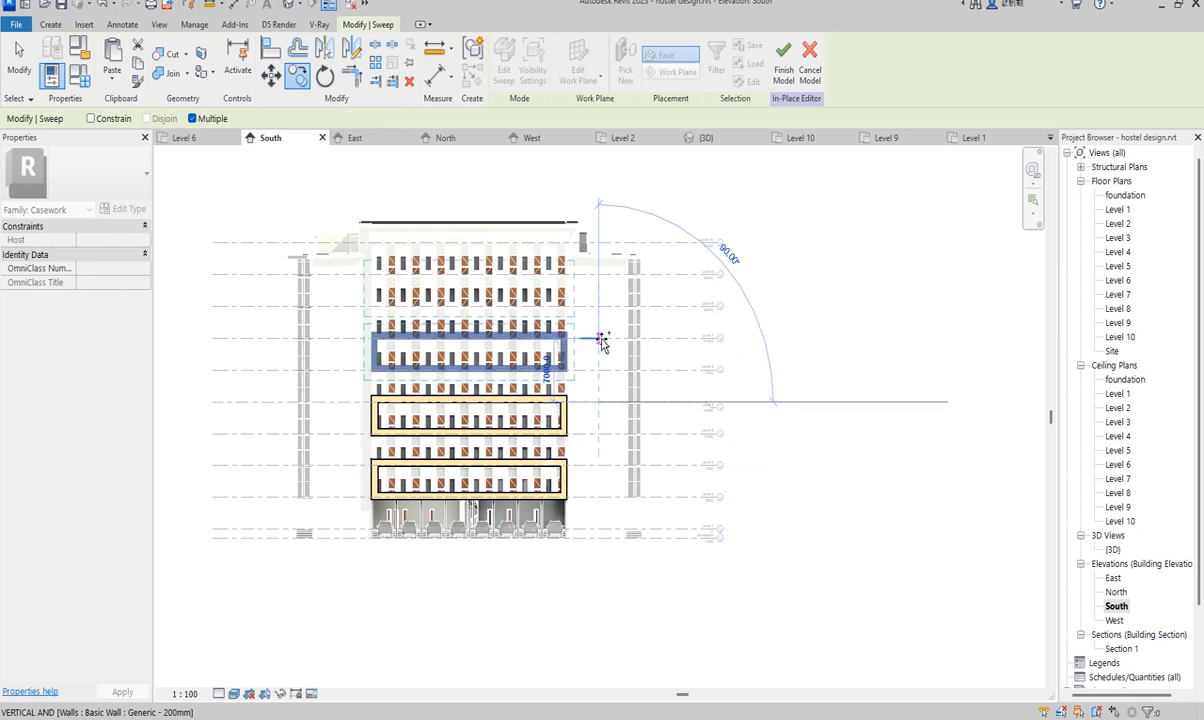
{"action": "left_click", "coordinate": [602, 340]}
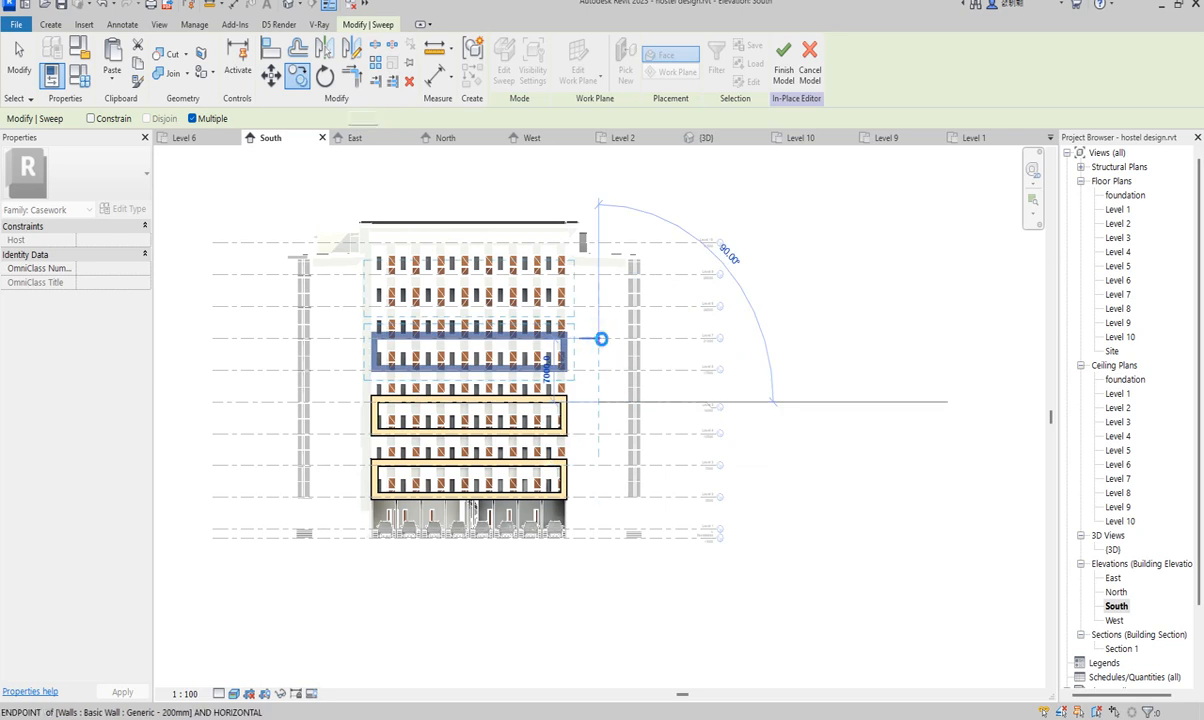
{"action": "key", "text": "Escape"}
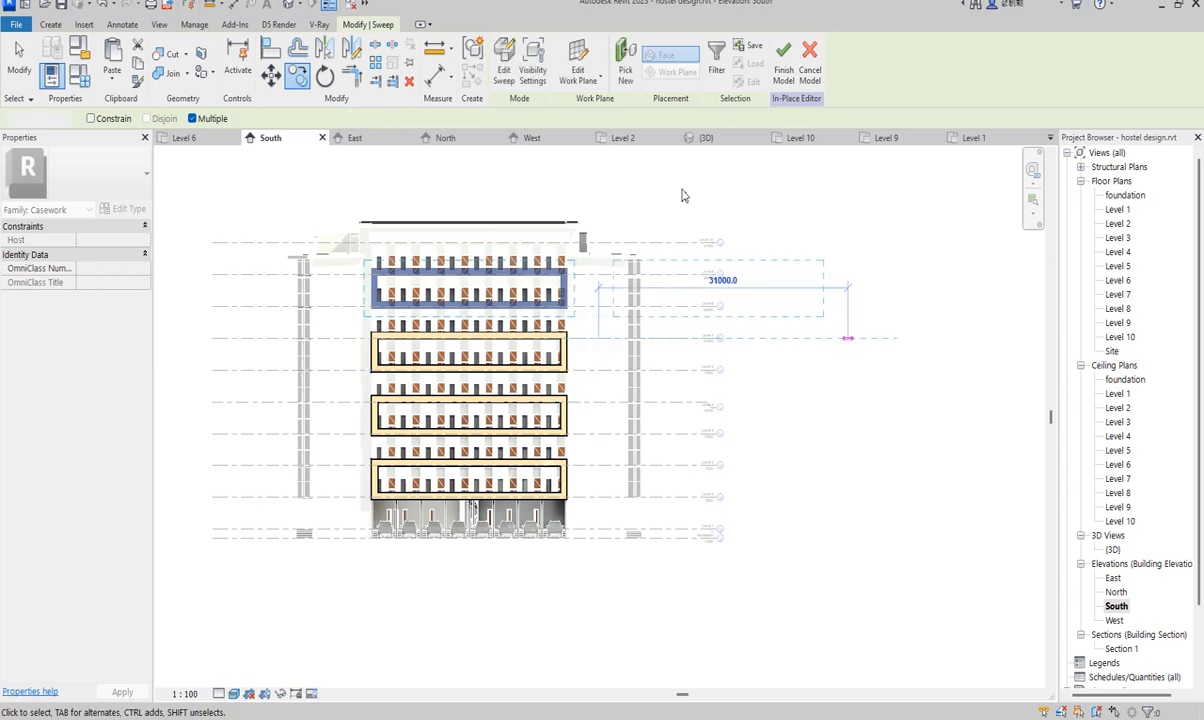
- Clear the selection, zoom to the upper floors, and window-select the top Level 9 sweep frame
{"action": "left_click", "coordinate": [634, 188]}
{"action": "scroll", "coordinate": [490, 260], "scroll_direction": "up", "scroll_amount": 5}
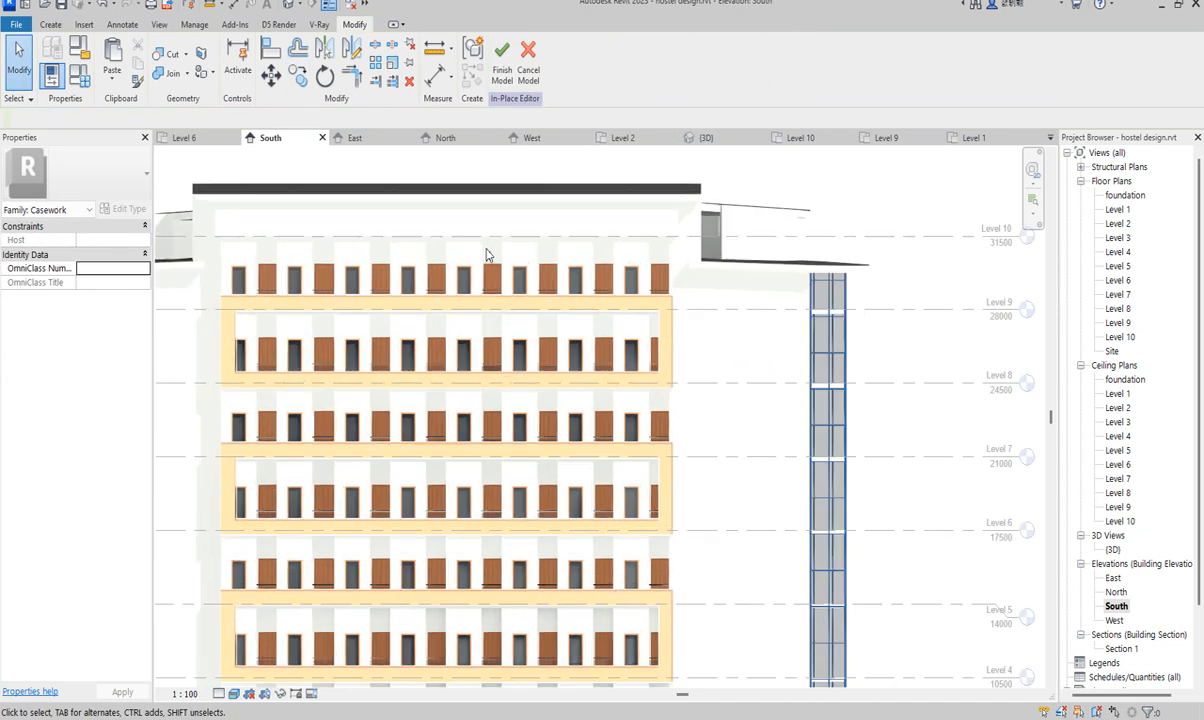
{"action": "scroll", "coordinate": [652, 284], "scroll_direction": "down", "scroll_amount": 3}
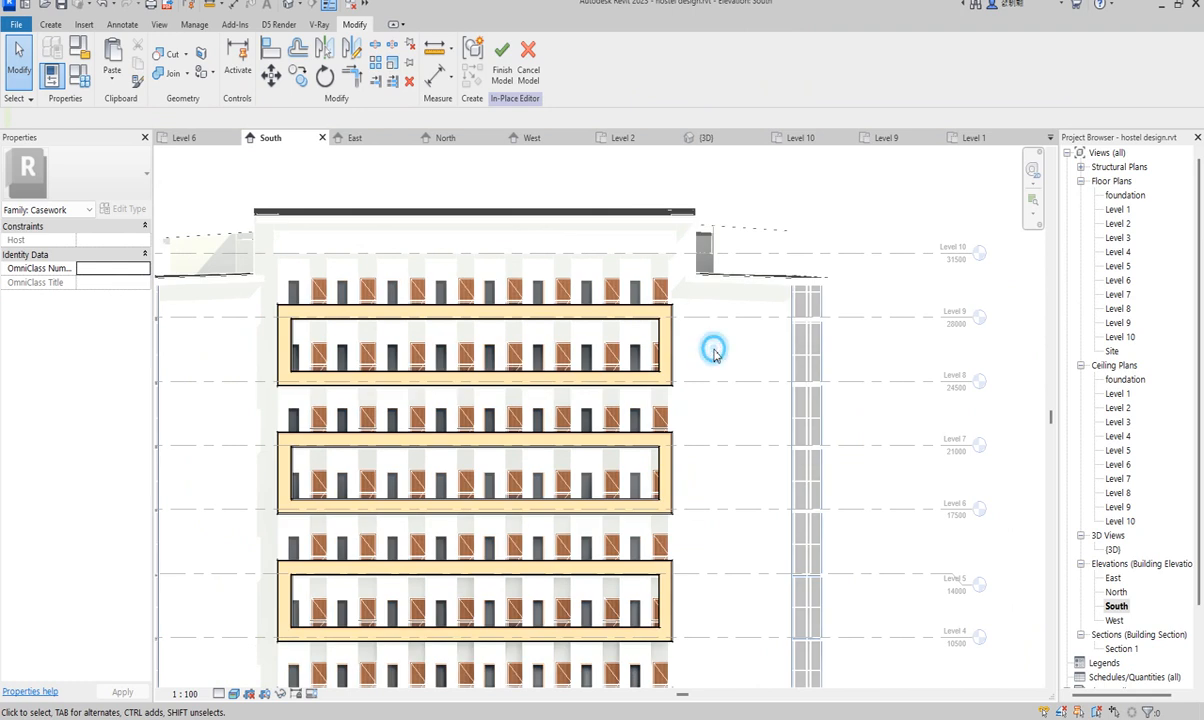
{"action": "scroll", "coordinate": [339, 287], "scroll_direction": "up", "scroll_amount": 2}
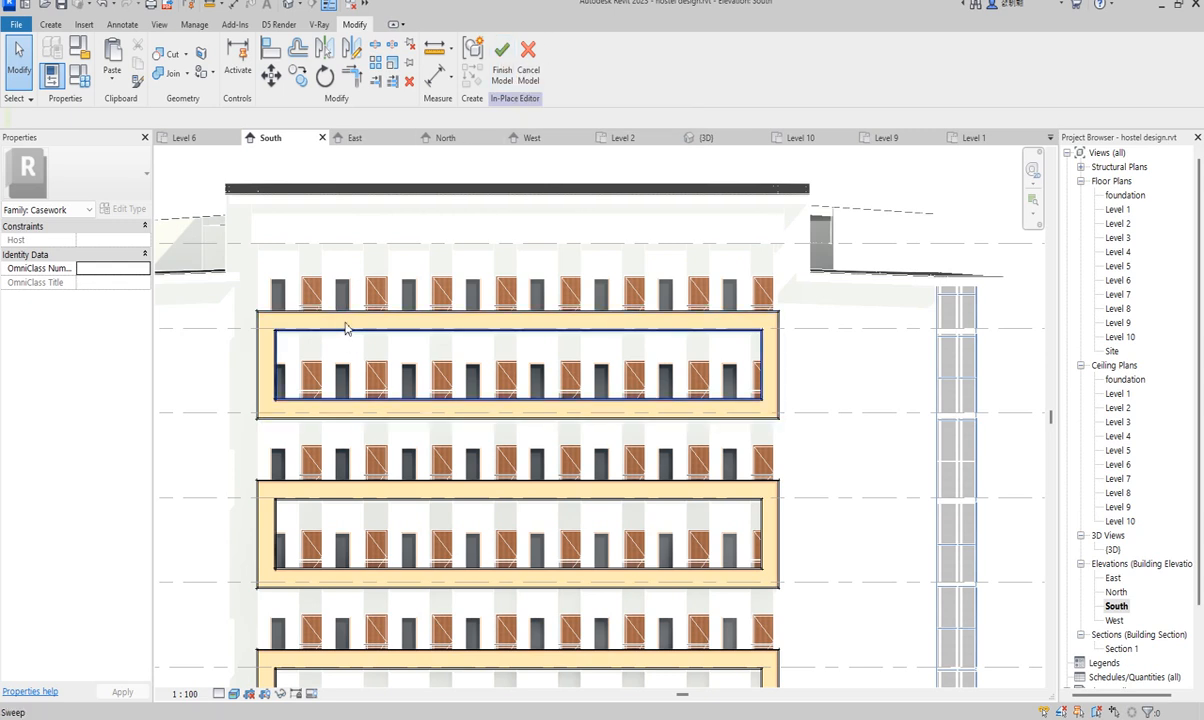
{"action": "left_click_drag", "start_coordinate": [228, 305], "coordinate": [797, 432]}
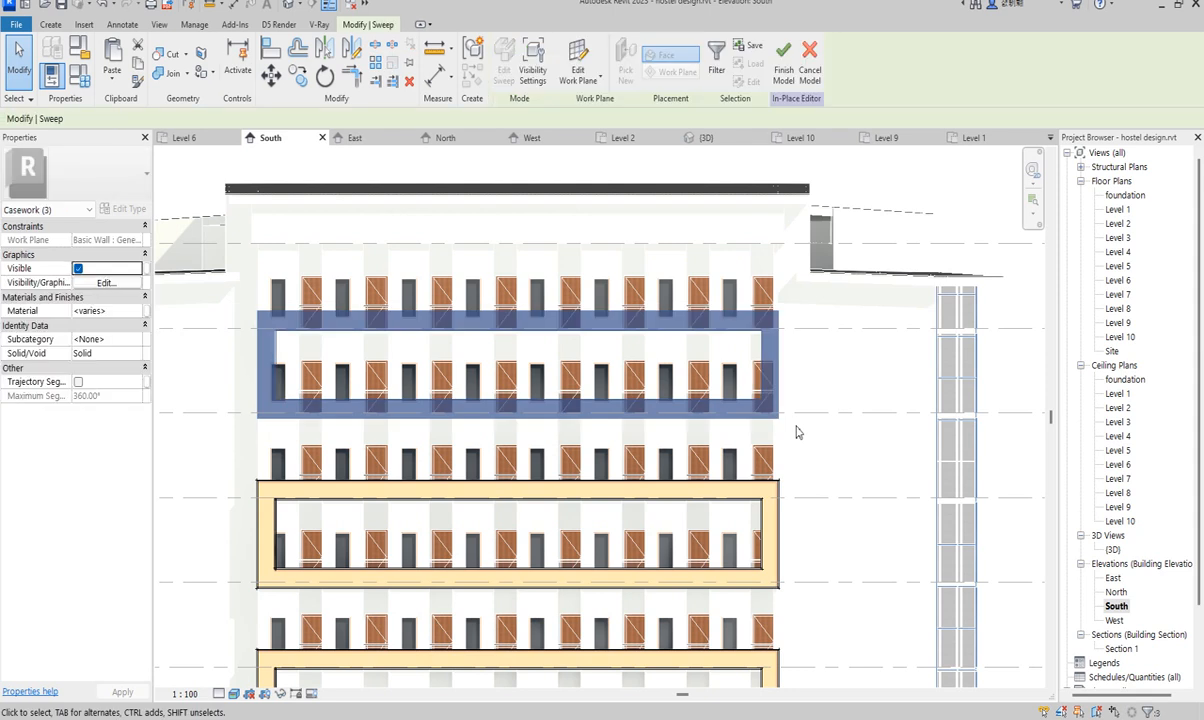
- Copy the aluminium sweep frame up to the top floor of the south facade and nudge it into place
{"action": "left_click", "coordinate": [296, 84]}
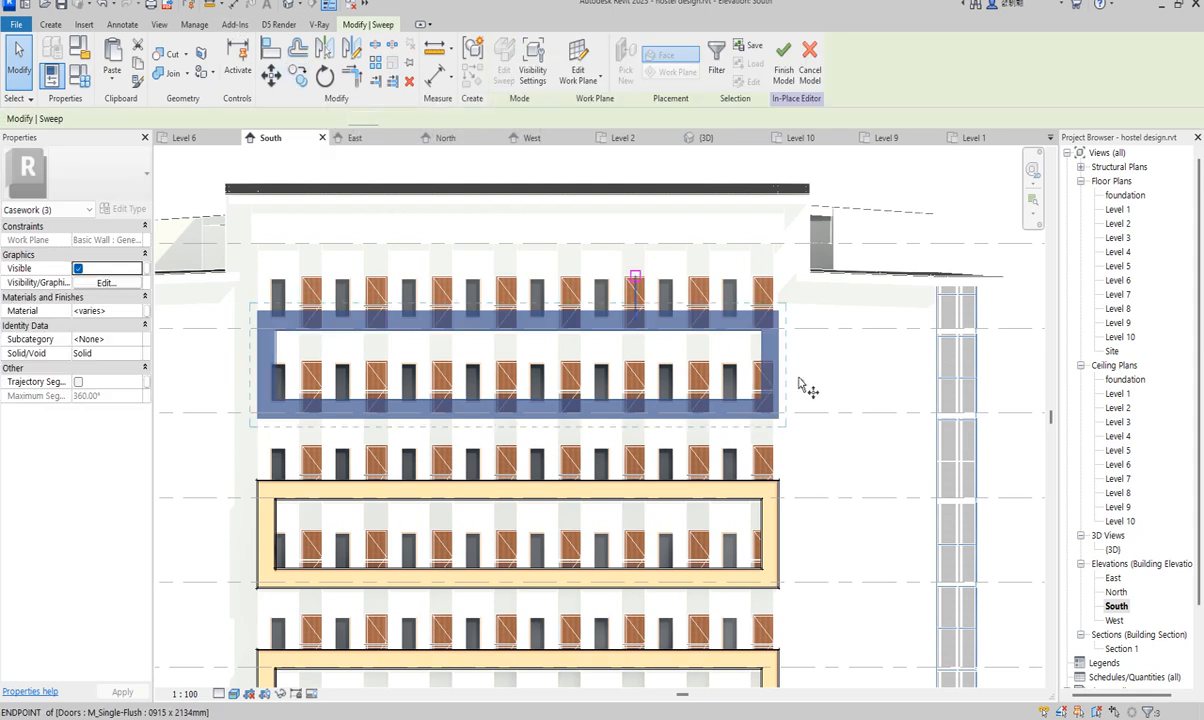
{"action": "left_click", "coordinate": [804, 414]}
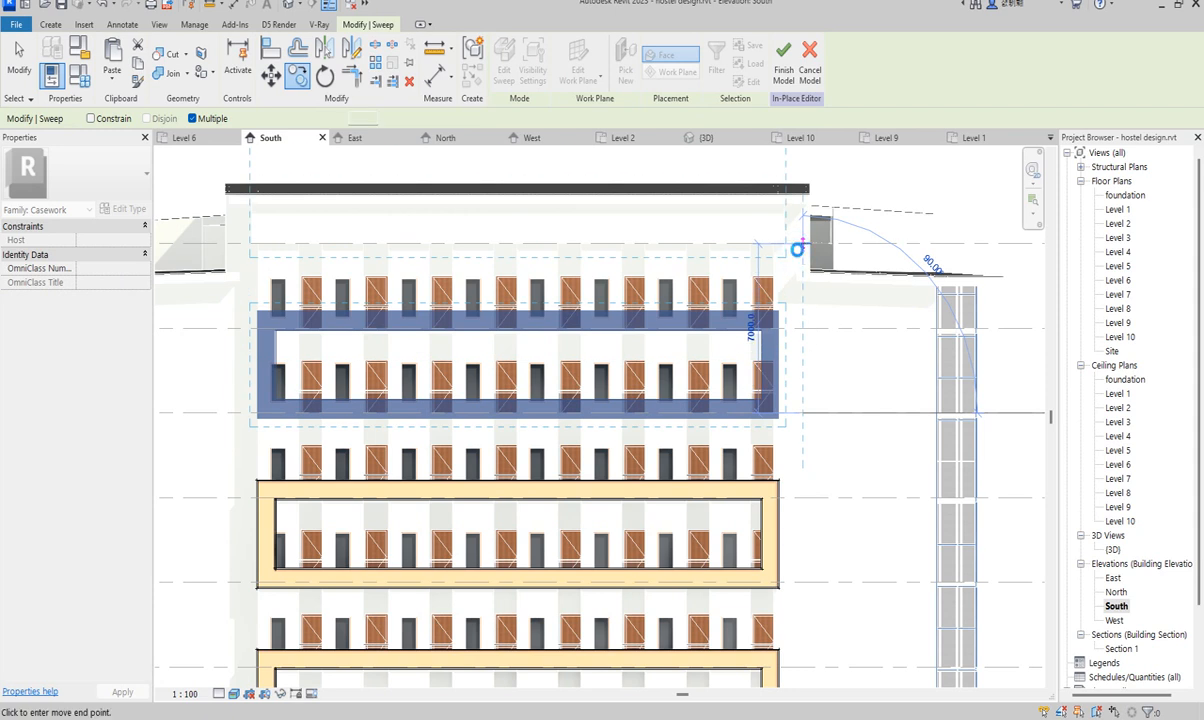
{"action": "left_click", "coordinate": [795, 260]}
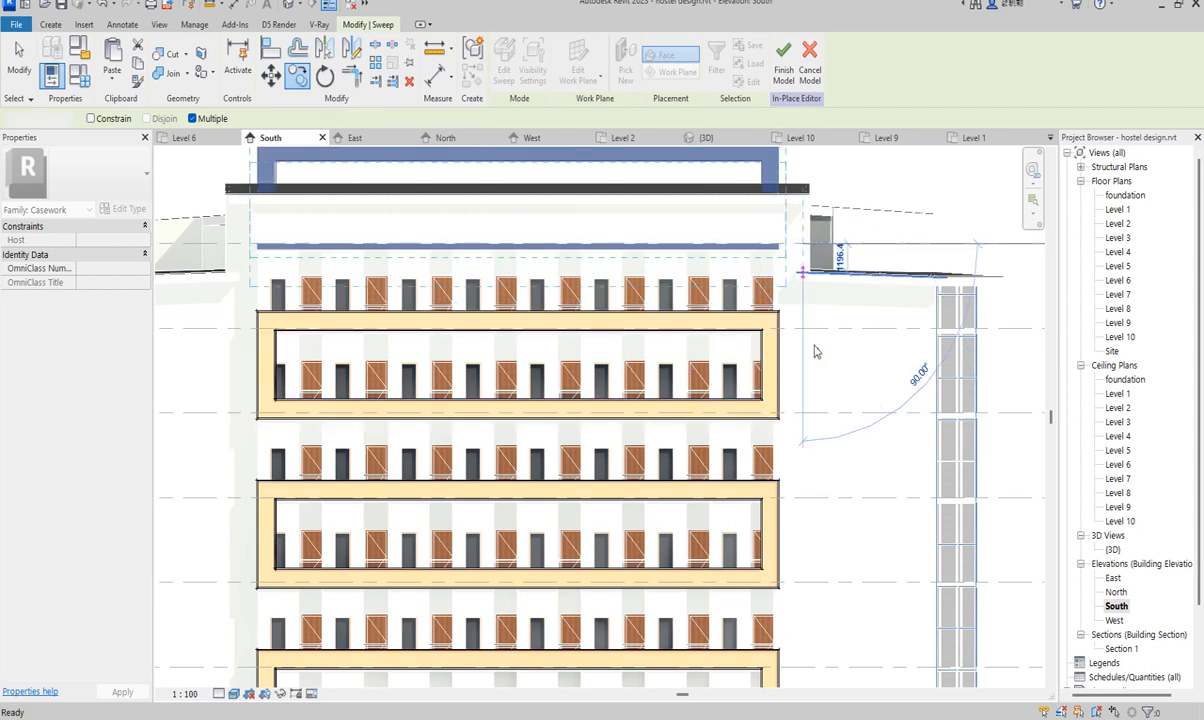
{"action": "key", "text": "Escape"}
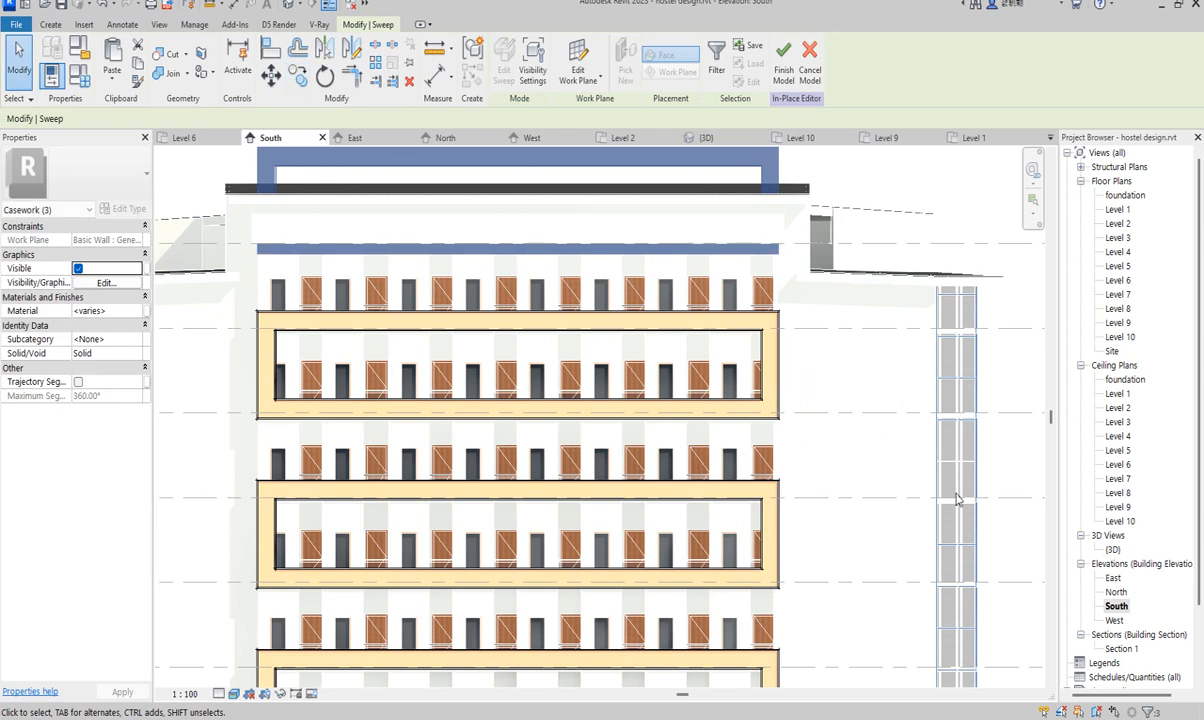
{"action": "key", "text": "Down"}
{"action": "key", "text": "Down"}
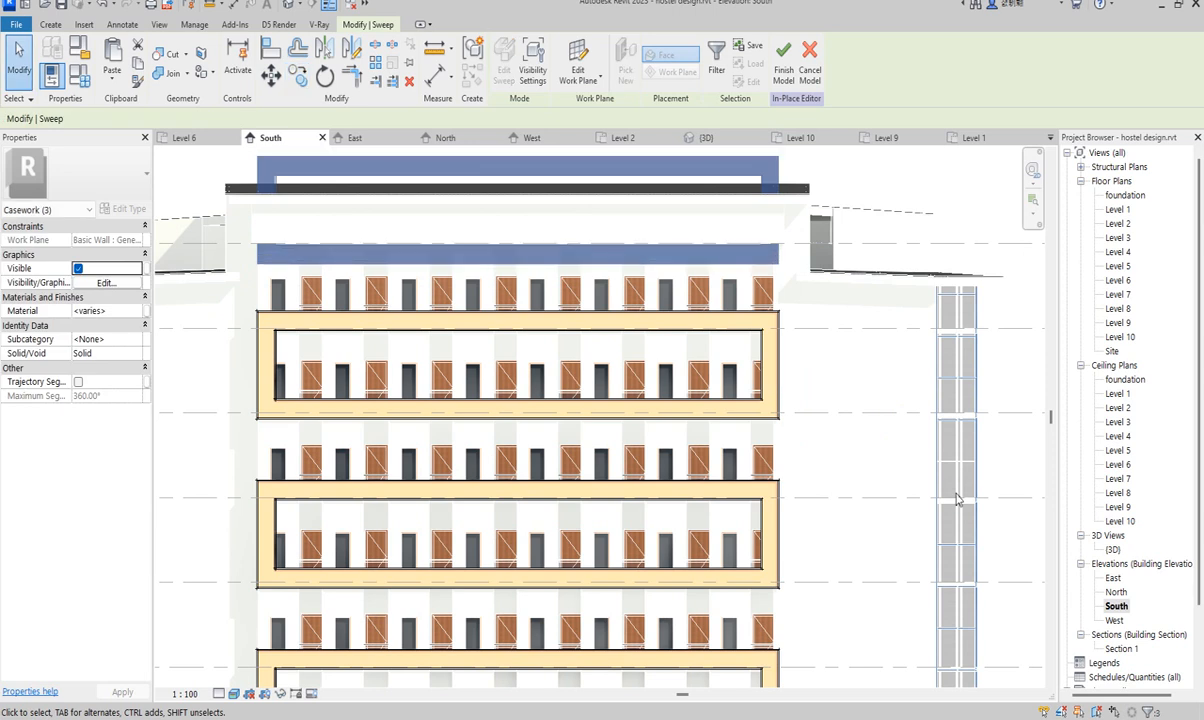
{"action": "key", "text": "Up"}
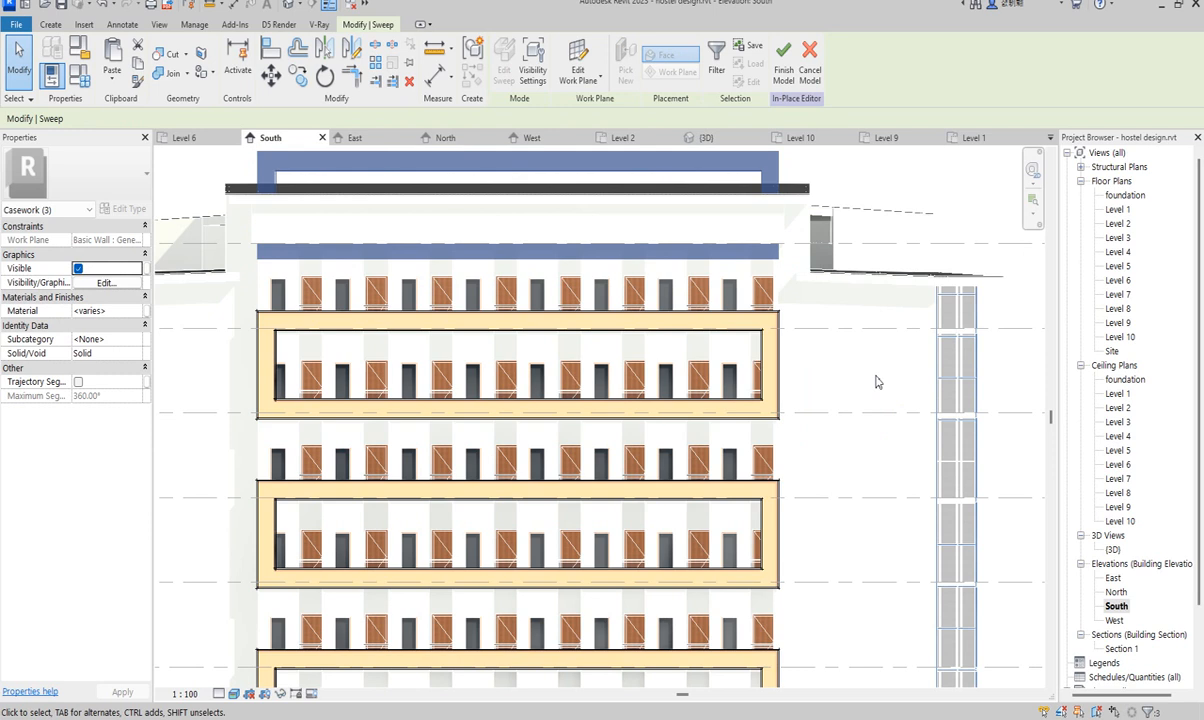
{"action": "key", "text": "Escape"}
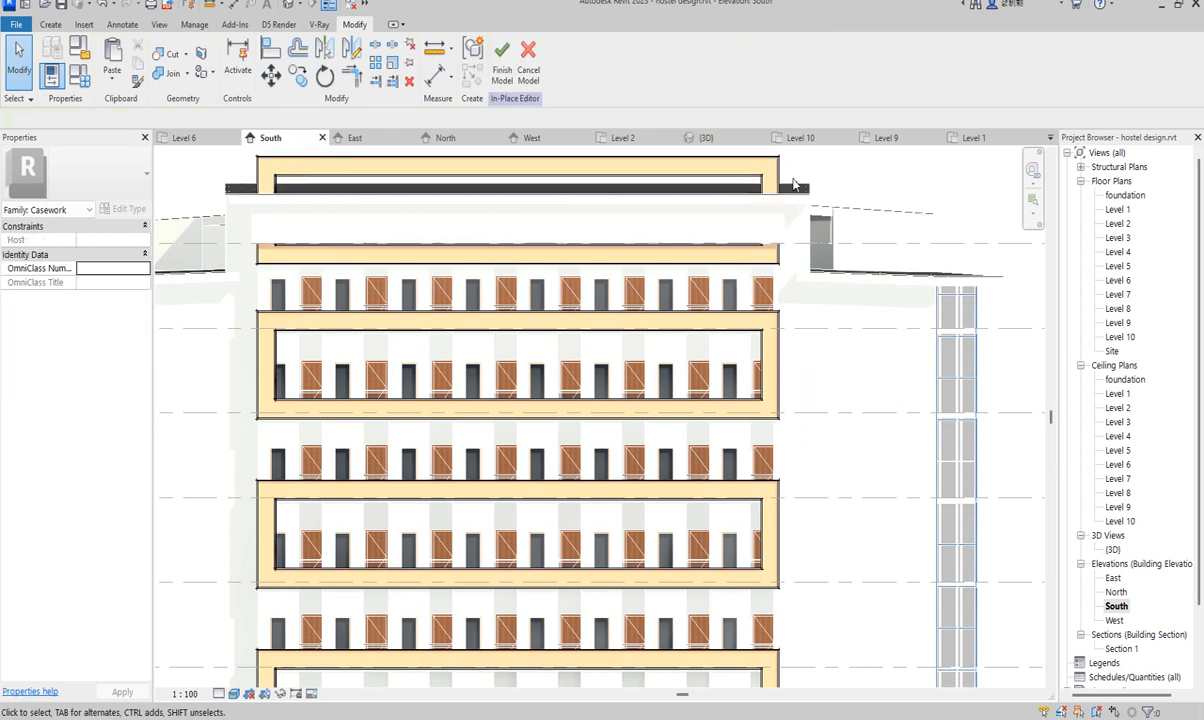
- Open the top-floor sweep's path sketch and delete its top line
{"action": "left_click", "coordinate": [755, 175]}
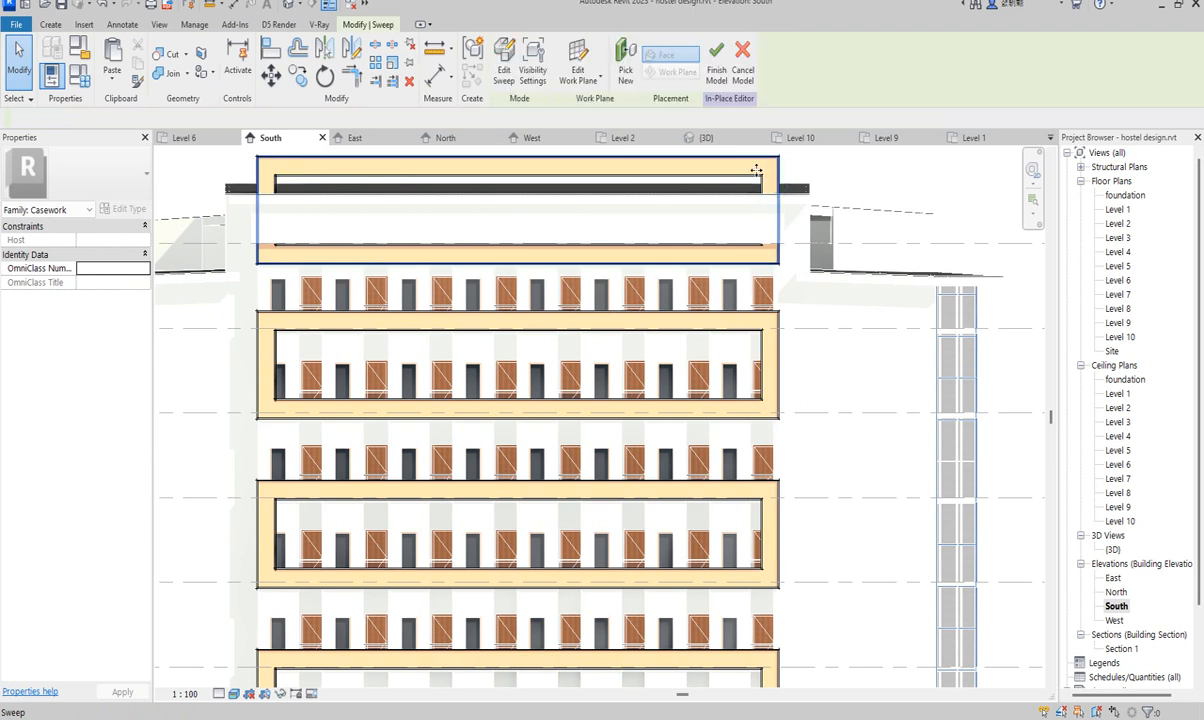
{"action": "left_click", "coordinate": [504, 72]}
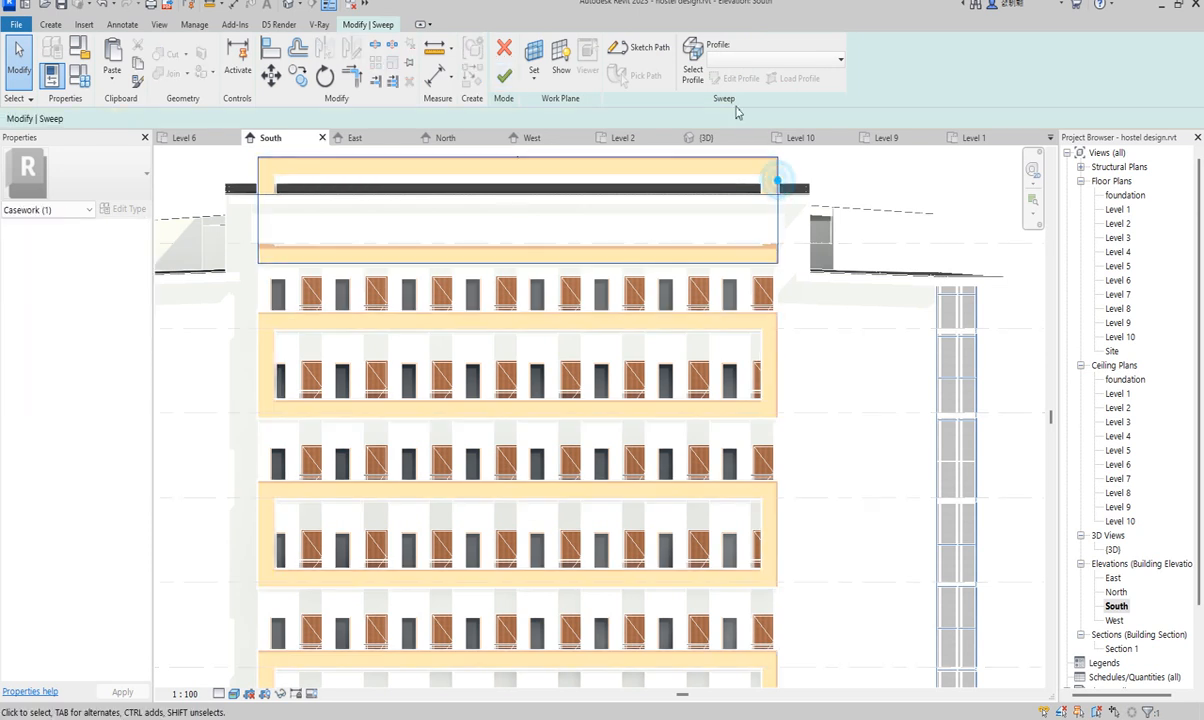
{"action": "left_click", "coordinate": [648, 50]}
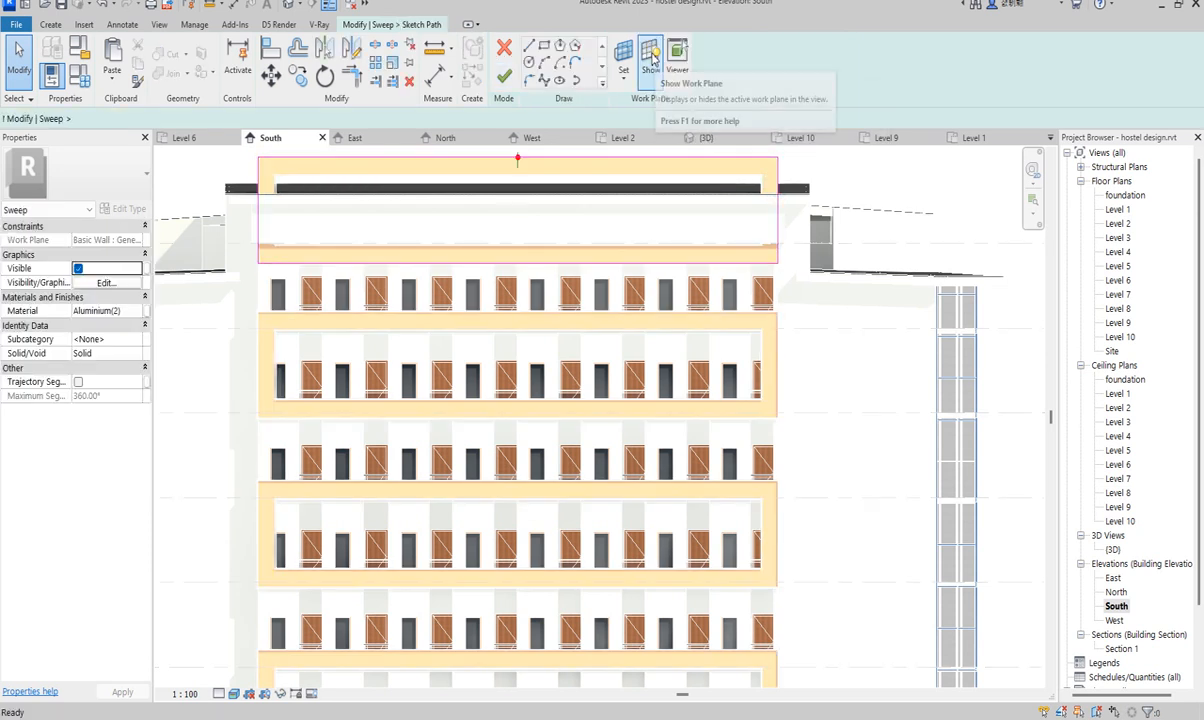
{"action": "left_click", "coordinate": [661, 165]}
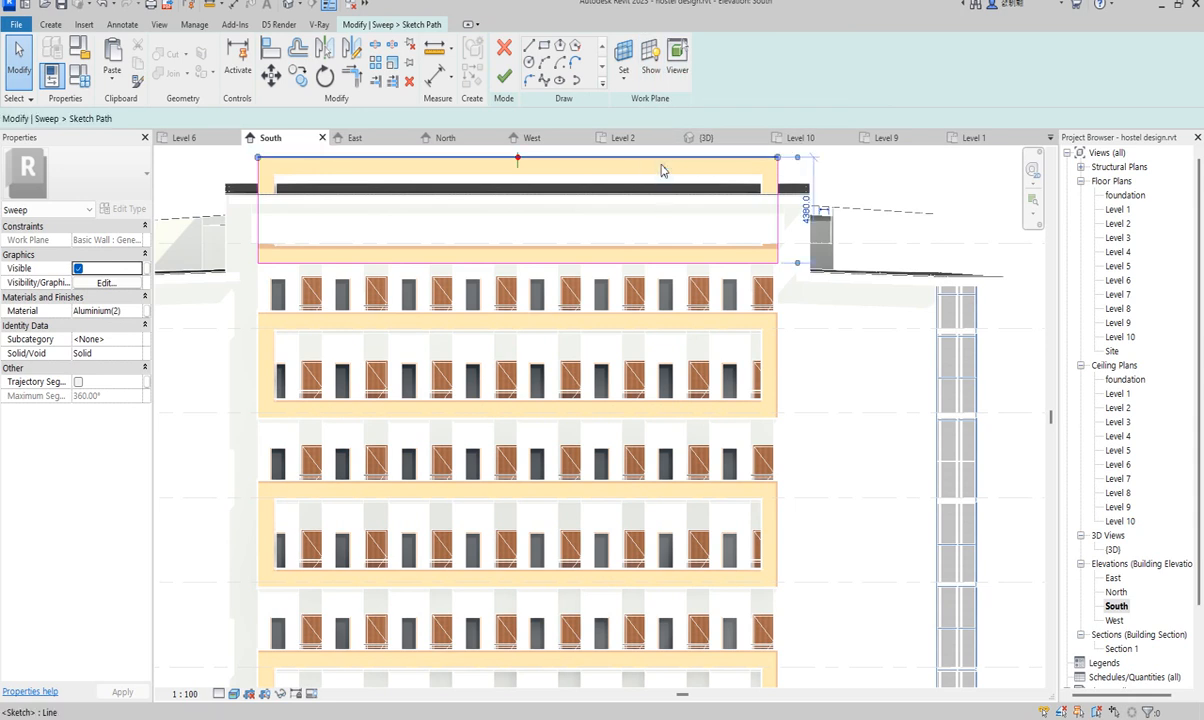
{"action": "key", "text": "Delete"}
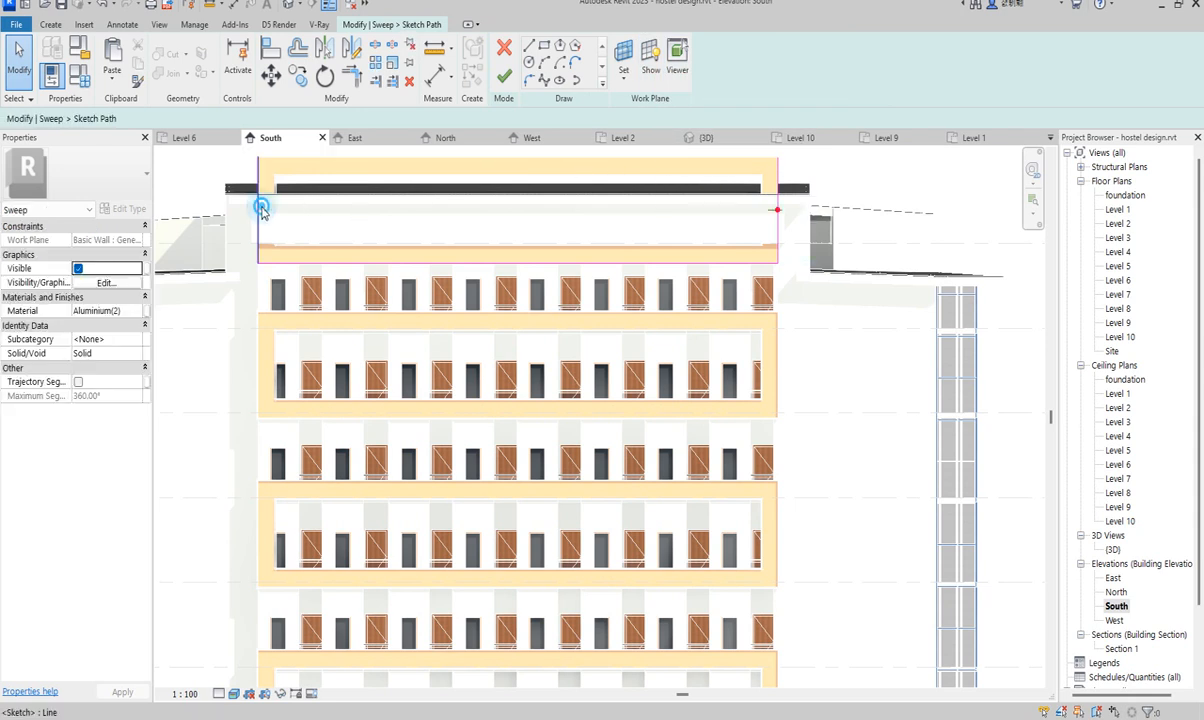
- Shorten both side legs of the sweep path to 800 and finish the sweep edit
{"action": "left_click", "coordinate": [258, 166]}
{"action": "left_click_drag", "start_coordinate": [258, 157], "coordinate": [258, 244]}
{"action": "left_click", "coordinate": [779, 161]}
{"action": "left_click_drag", "start_coordinate": [778, 157], "coordinate": [777, 244]}
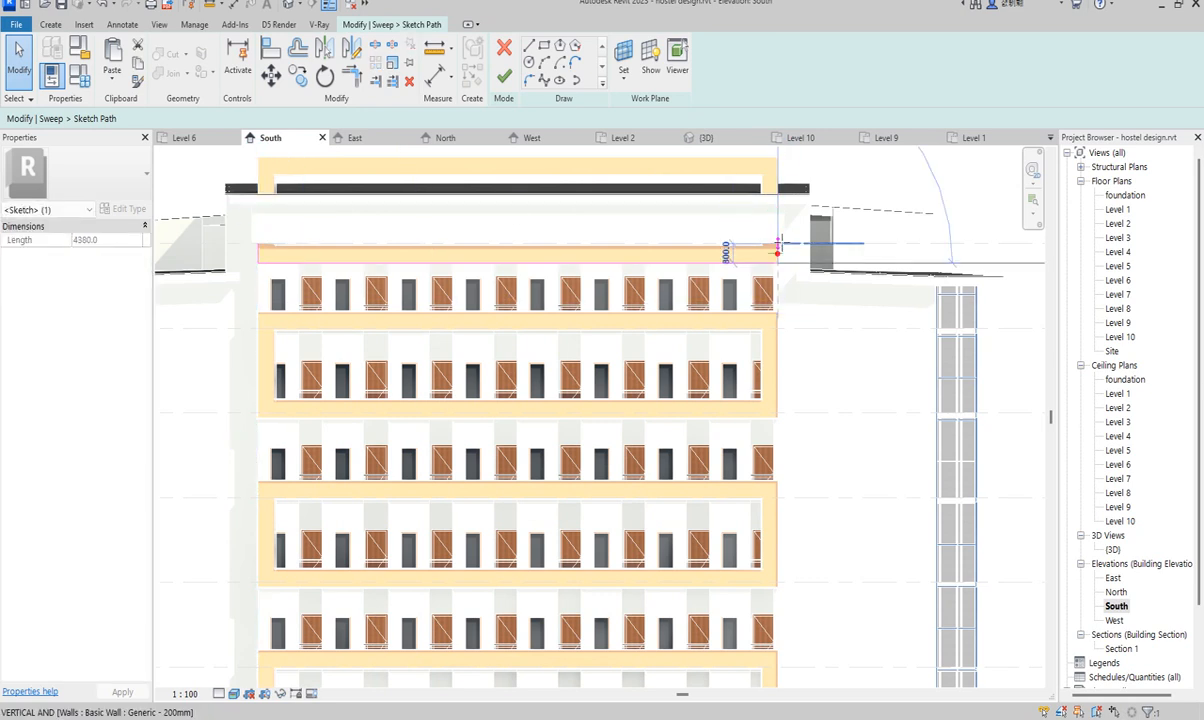
{"action": "left_click", "coordinate": [505, 78]}
{"action": "left_click", "coordinate": [505, 78]}
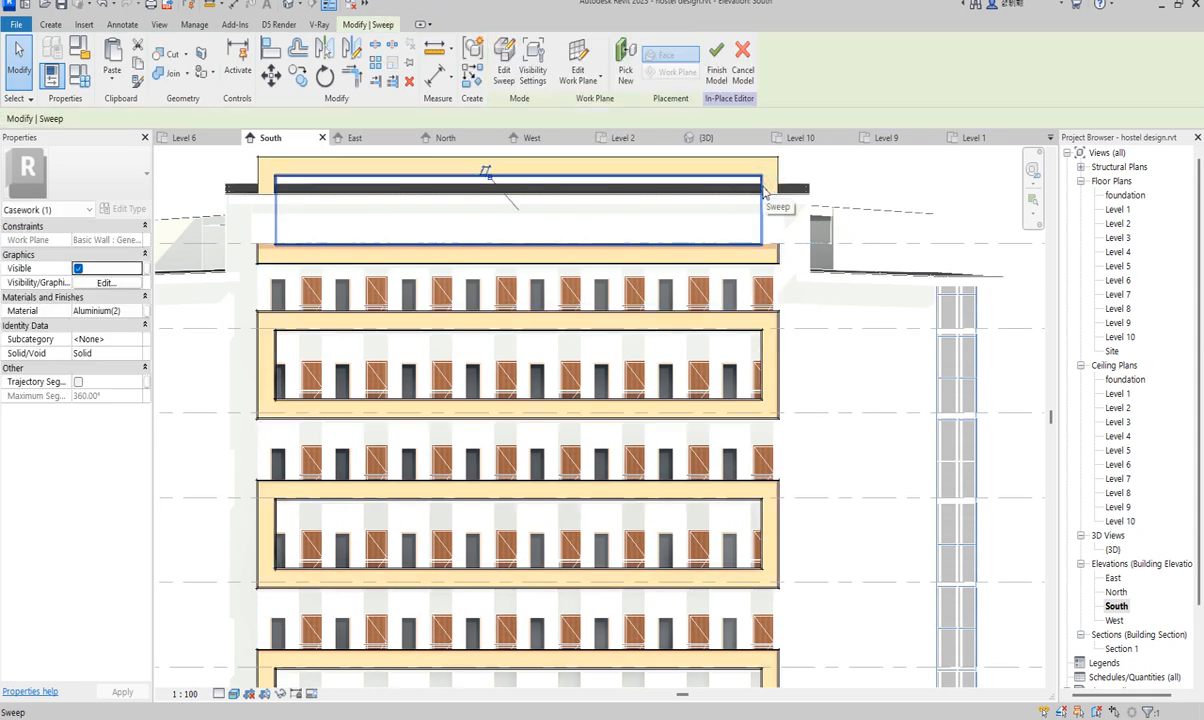
{"action": "left_click", "coordinate": [505, 62]}
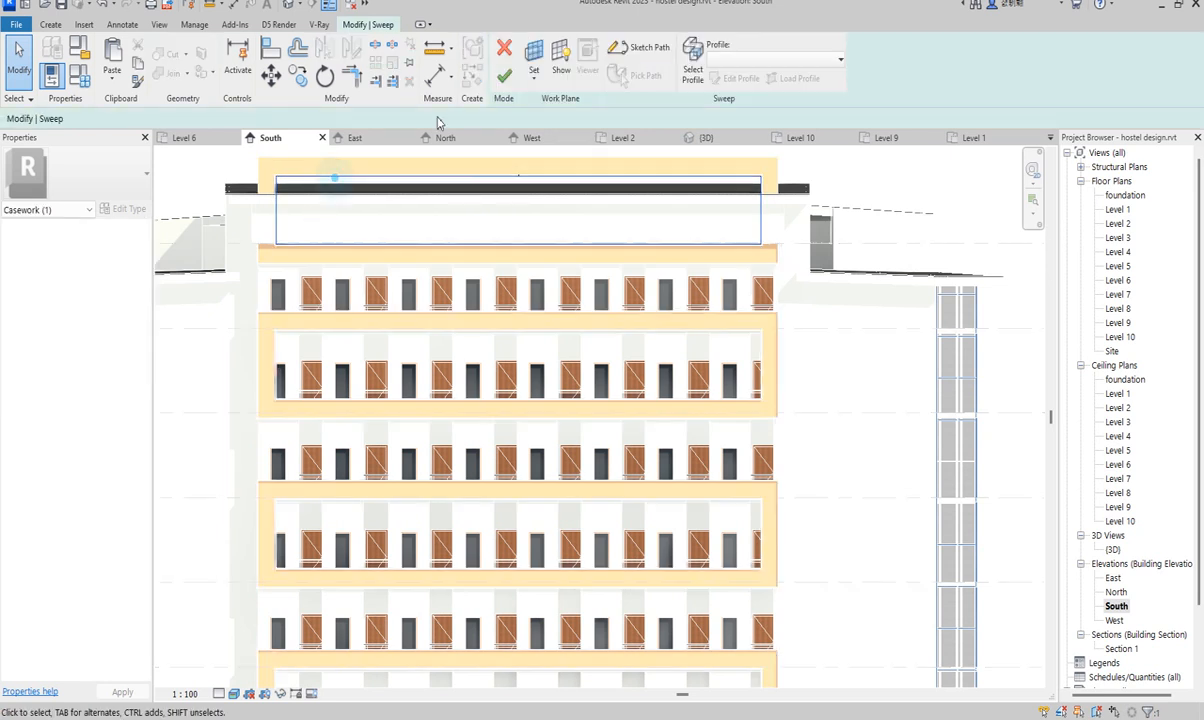
- Delete the first sweep's top path line and shorten its side legs to 1680.6
{"action": "left_click", "coordinate": [640, 50]}
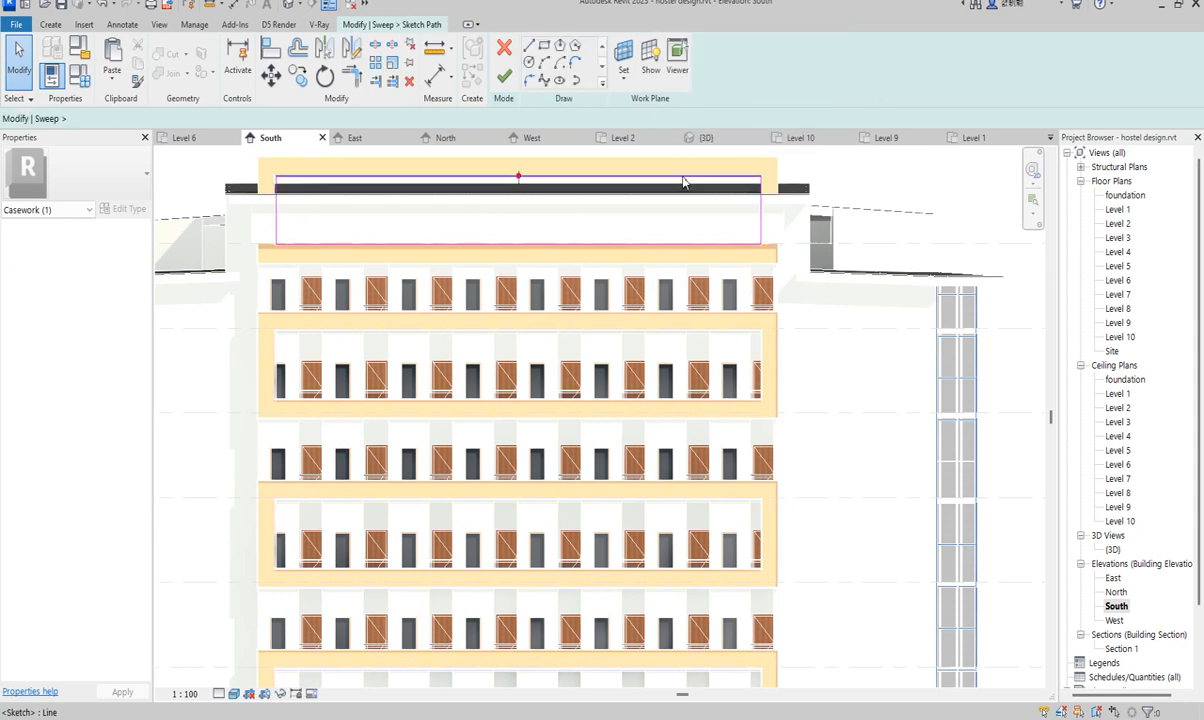
{"action": "left_click", "coordinate": [683, 178]}
{"action": "key", "text": "Delete"}
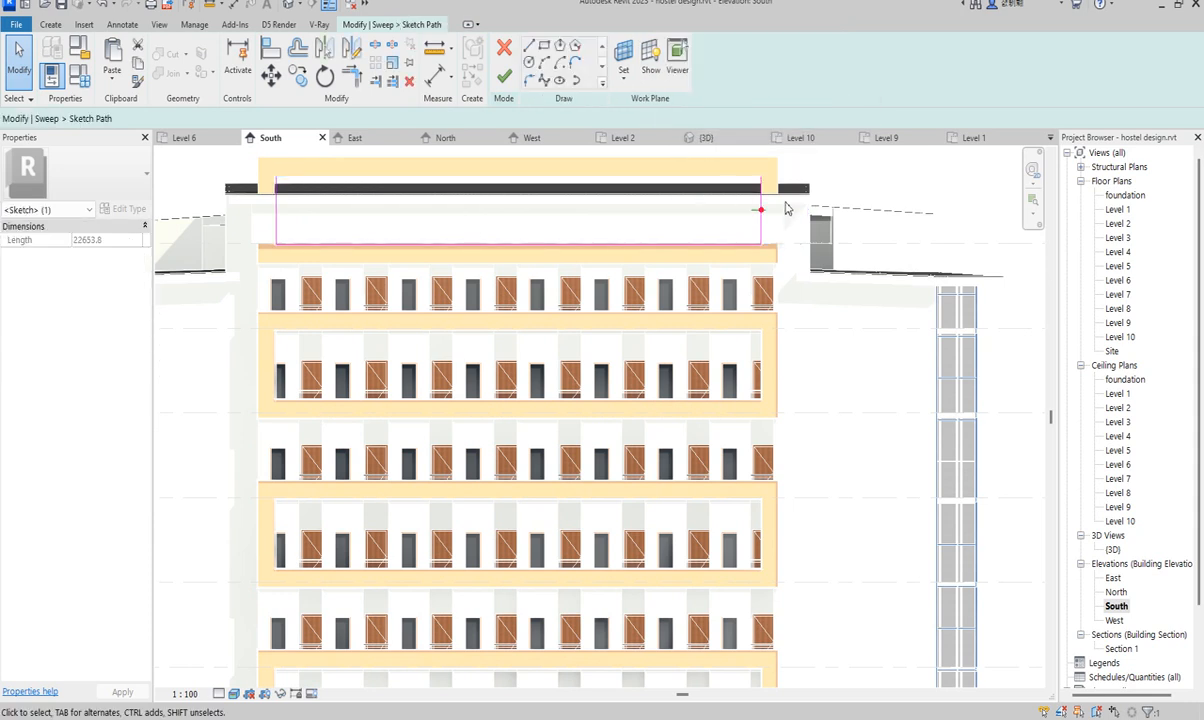
{"action": "scroll", "coordinate": [760, 198], "scroll_direction": "up", "scroll_amount": 3}
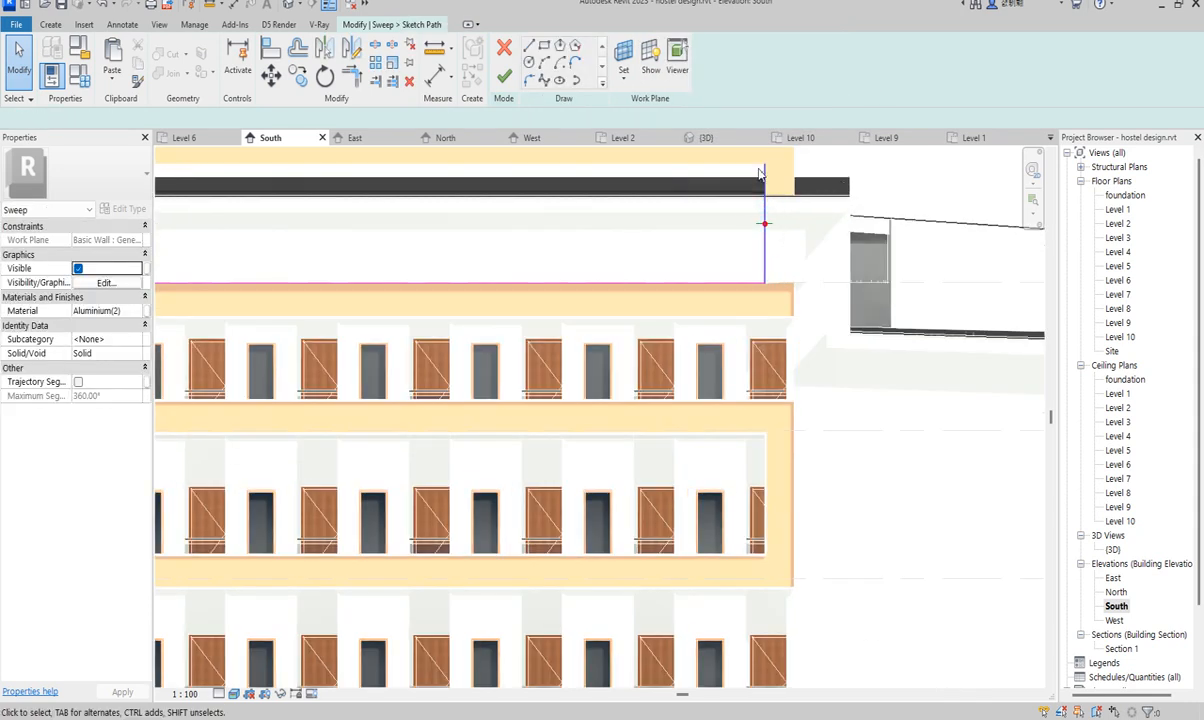
{"action": "left_click", "coordinate": [776, 174]}
{"action": "left_click_drag", "start_coordinate": [764, 164], "coordinate": [763, 213]}
{"action": "scroll", "coordinate": [763, 213], "scroll_direction": "down", "scroll_amount": 3}
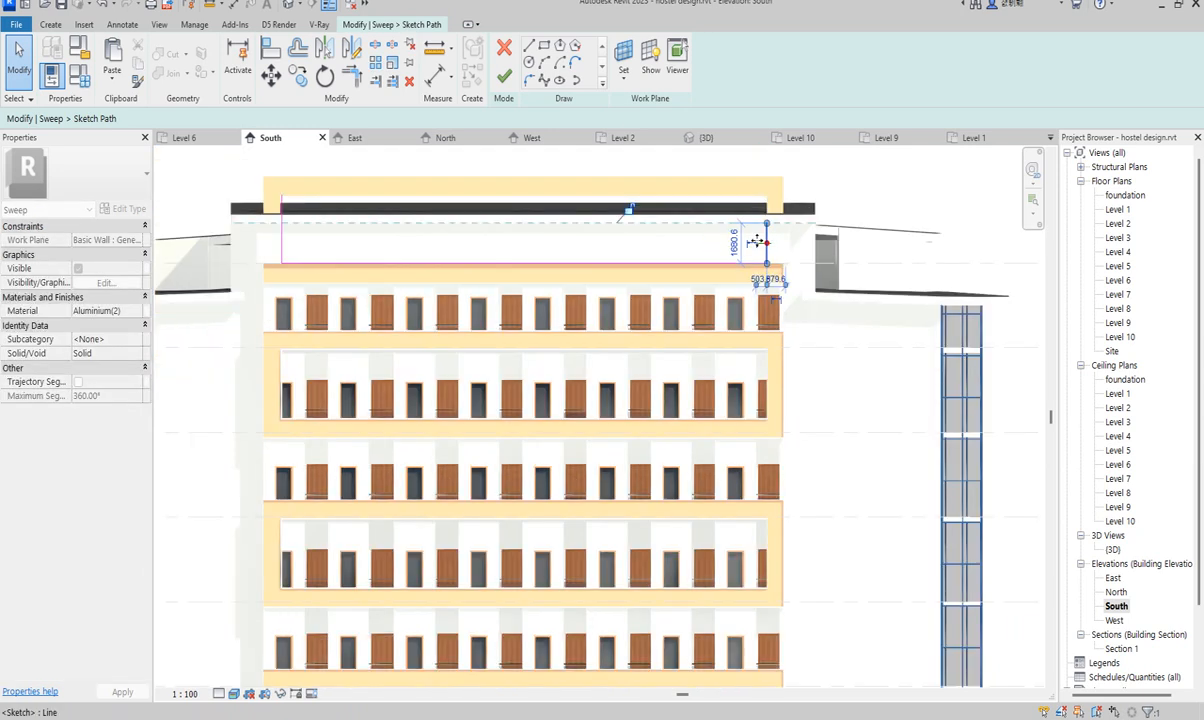
{"action": "left_click", "coordinate": [282, 228]}
{"action": "left_click_drag", "start_coordinate": [282, 196], "coordinate": [282, 222]}
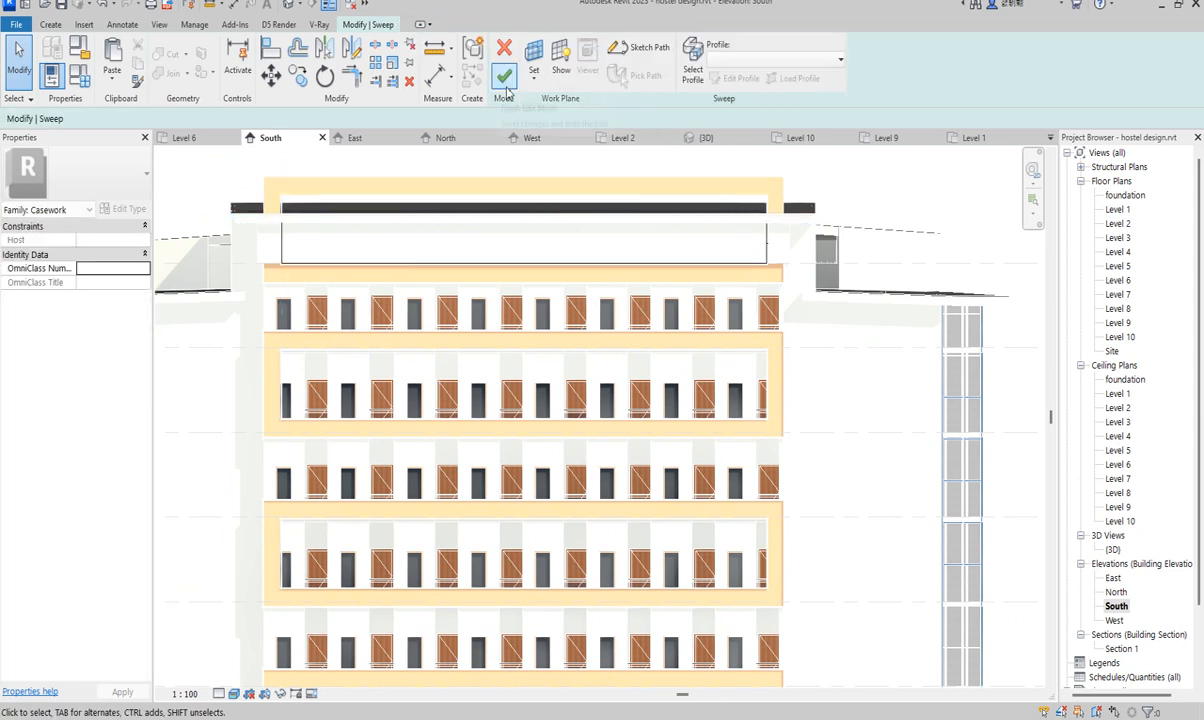
{"action": "left_click", "coordinate": [507, 81]}
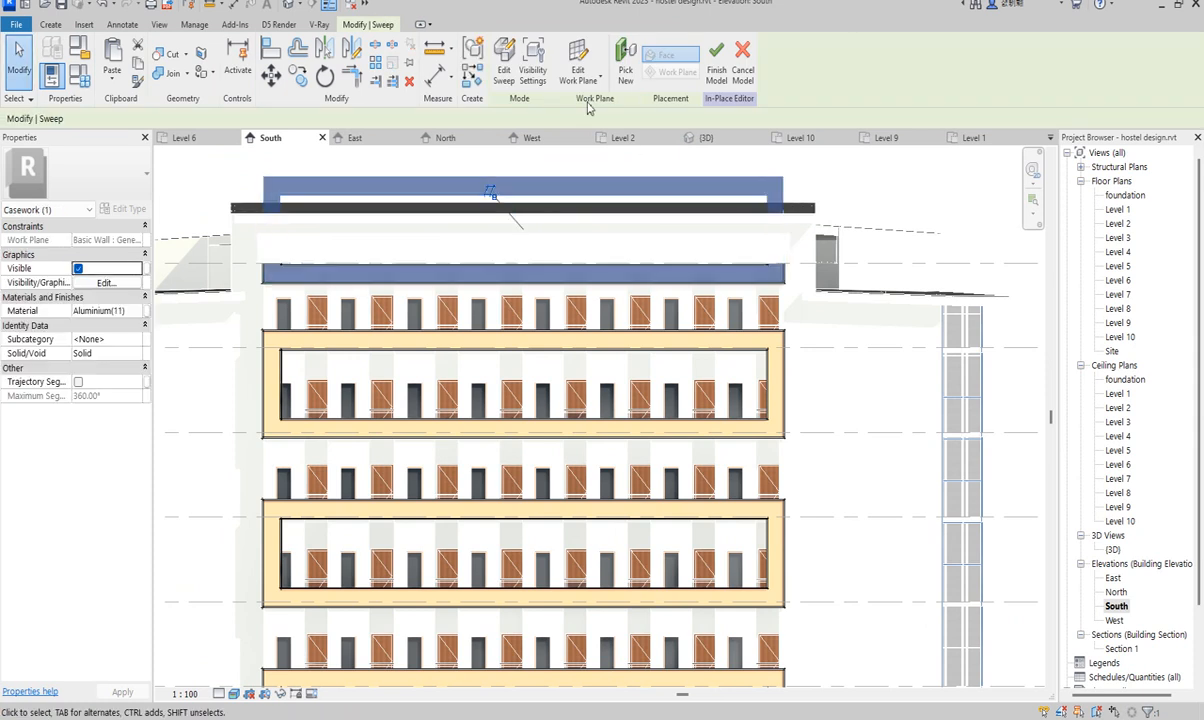
- Delete the other top-floor sweep's top line and set its legs to 2100 (right) and 2000 (left)
{"action": "left_click", "coordinate": [503, 76]}
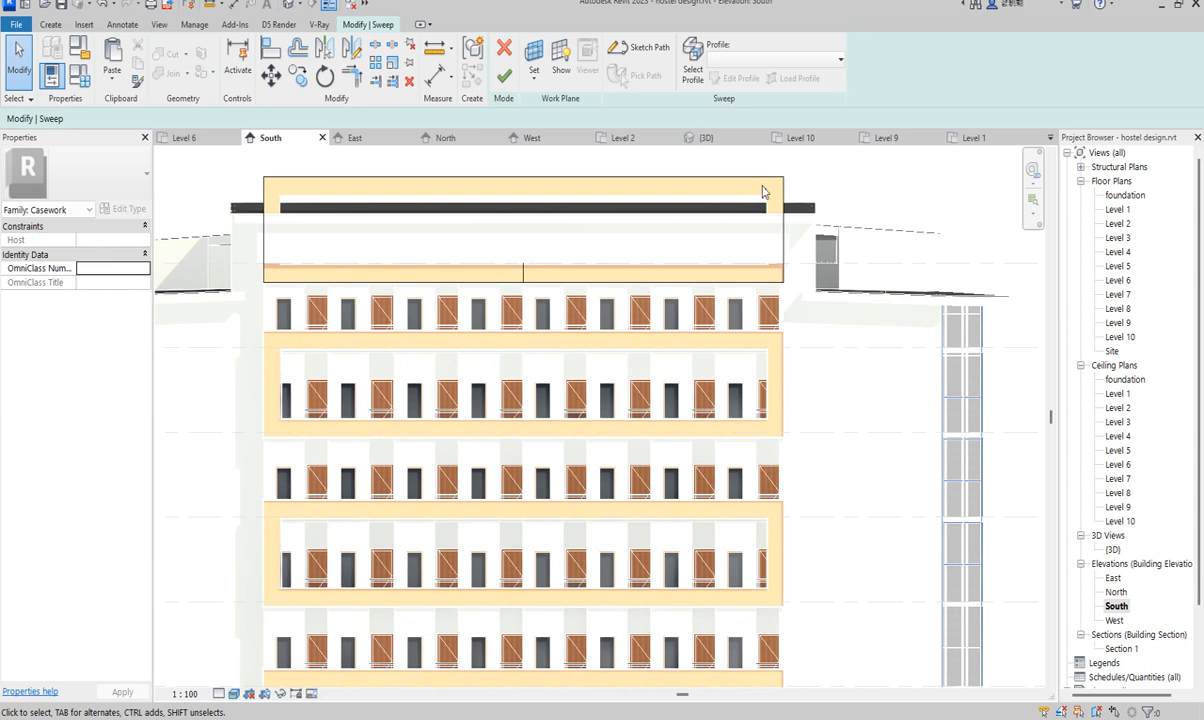
{"action": "left_click", "coordinate": [625, 50]}
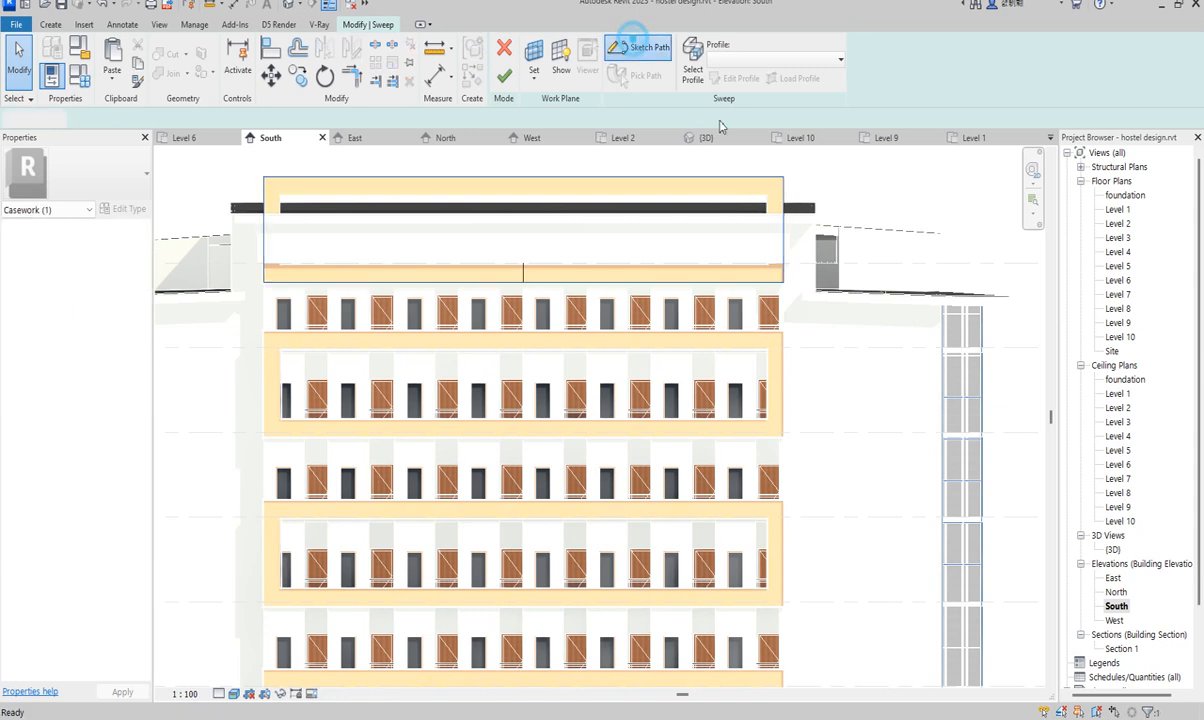
{"action": "left_click", "coordinate": [726, 181]}
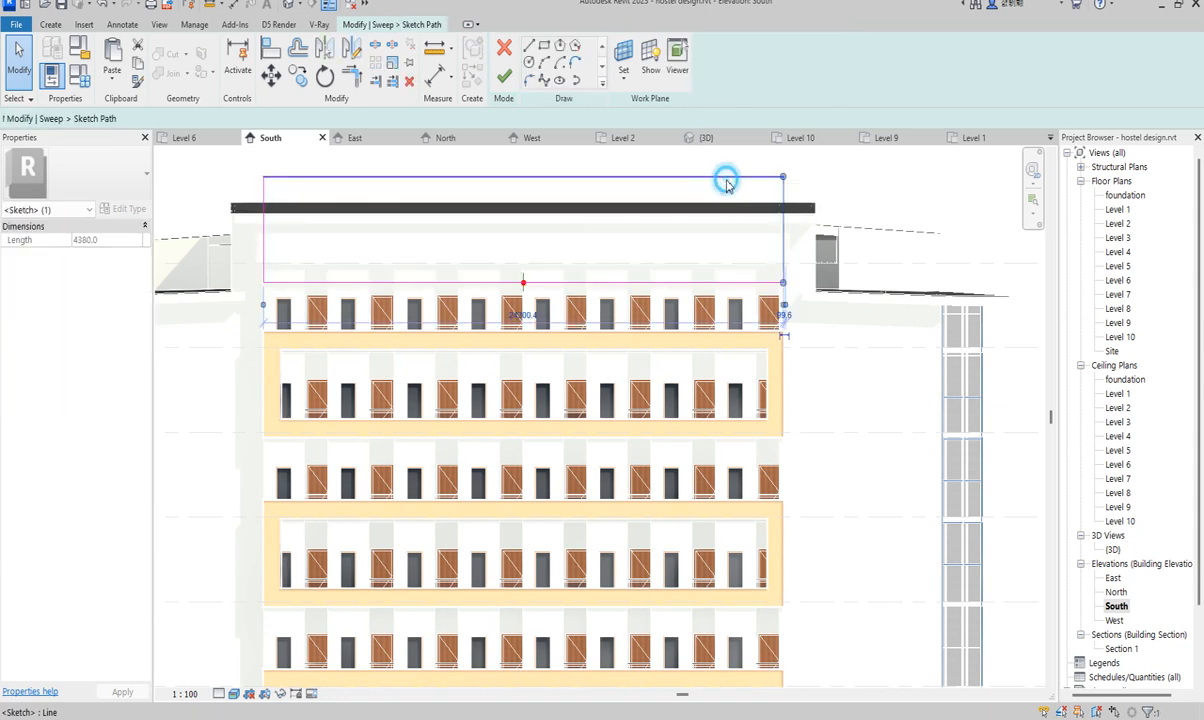
{"action": "key", "text": "Delete"}
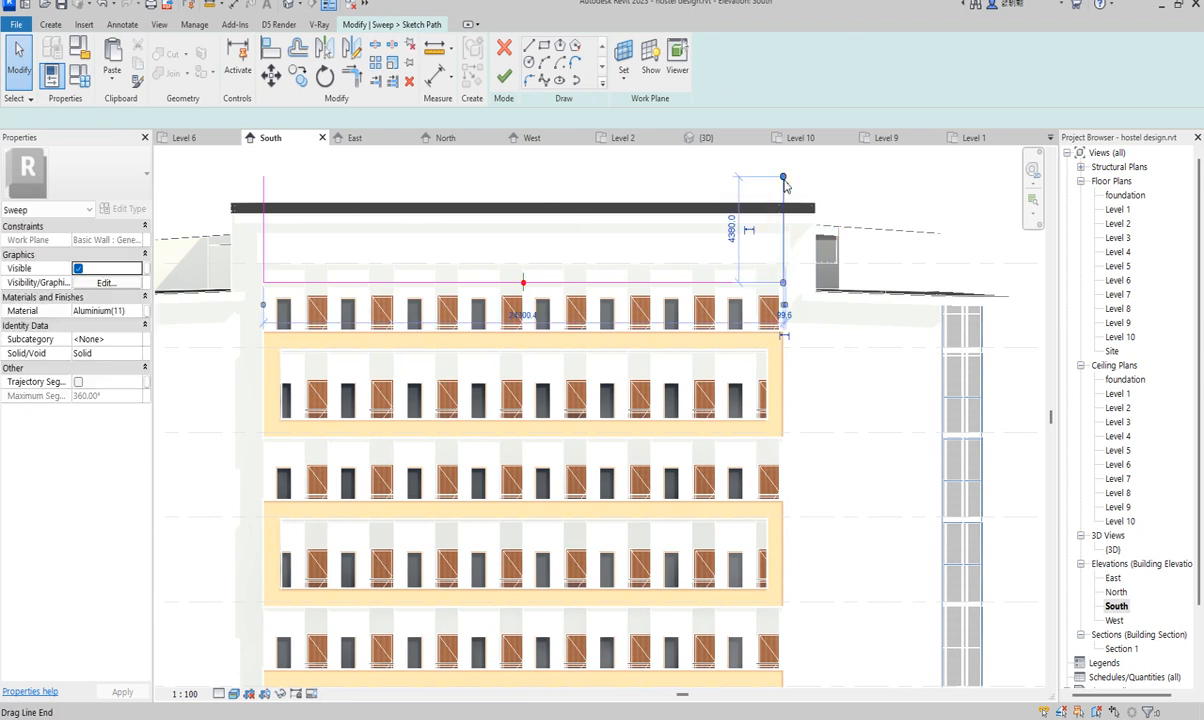
{"action": "left_click_drag", "start_coordinate": [784, 180], "coordinate": [785, 231]}
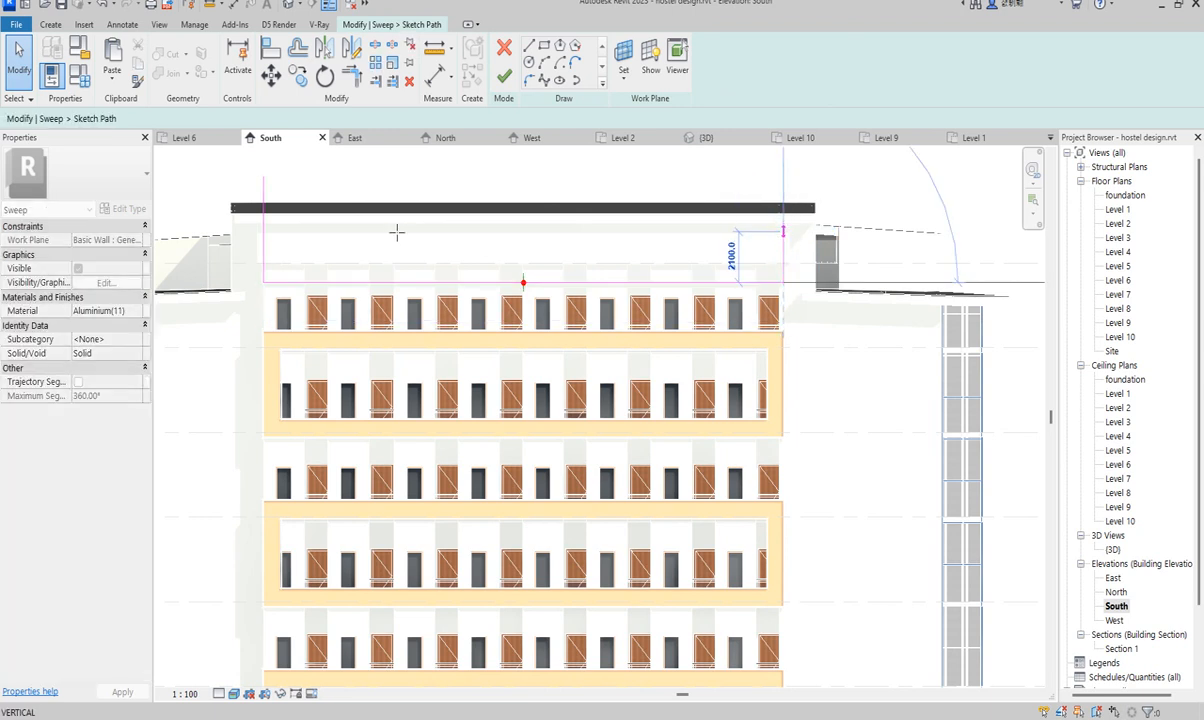
{"action": "left_click", "coordinate": [266, 231]}
{"action": "left_click_drag", "start_coordinate": [262, 186], "coordinate": [264, 234]}
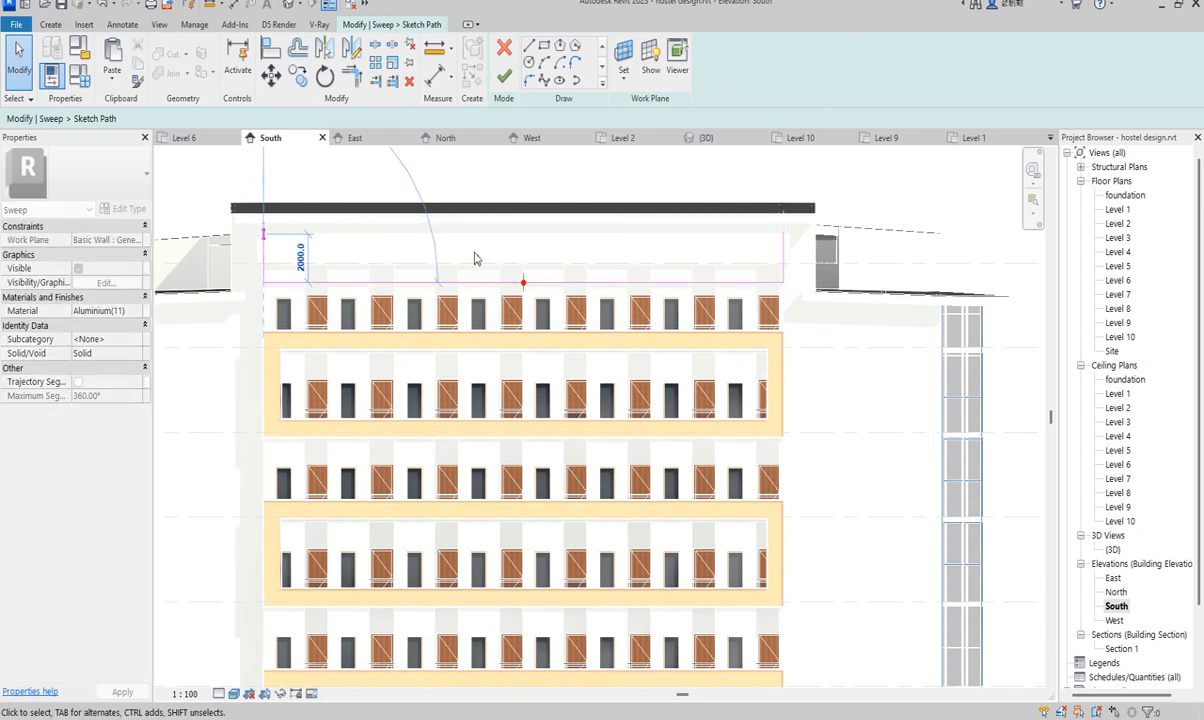
{"action": "left_click", "coordinate": [504, 75]}
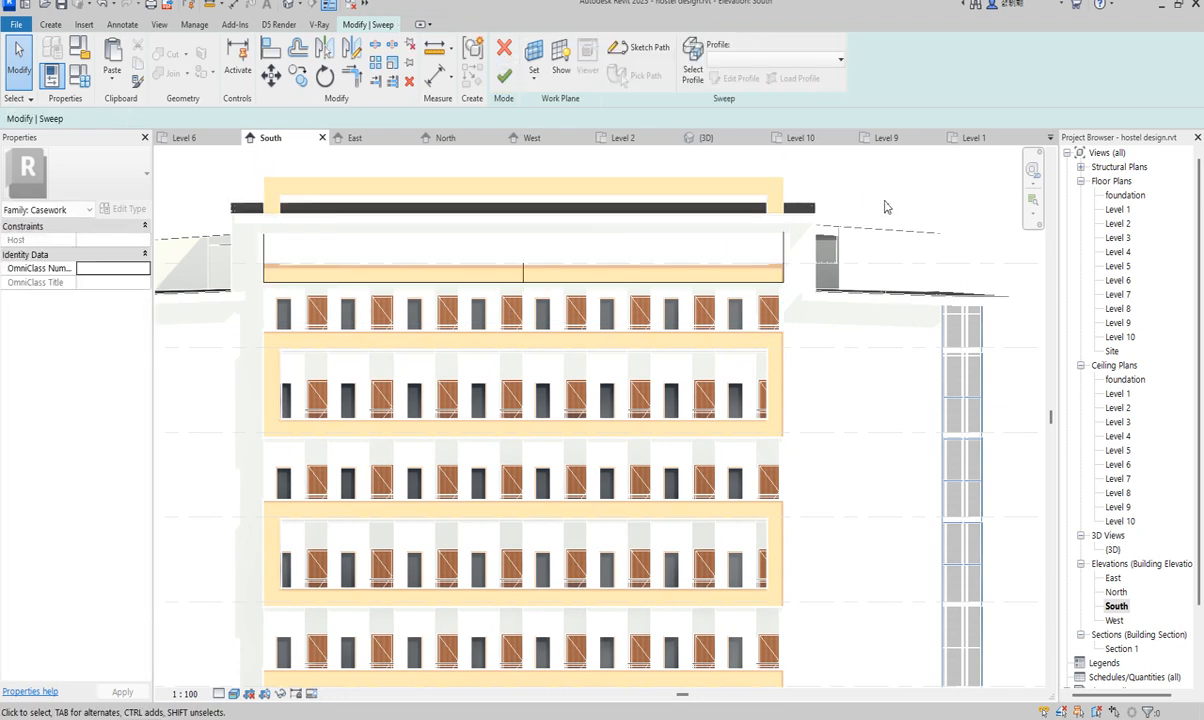
- Finish the sweep edit and complete the in-place model
{"action": "left_click", "coordinate": [506, 72]}
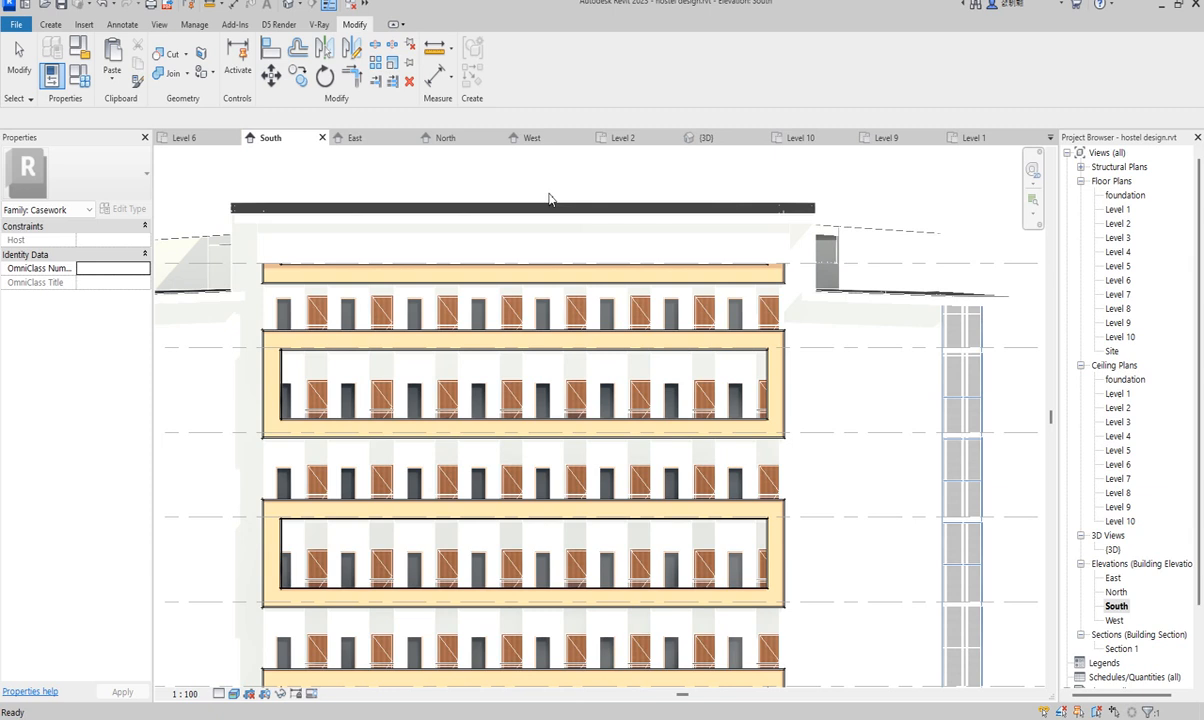
{"action": "scroll", "coordinate": [720, 458], "scroll_direction": "down", "scroll_amount": 3}
{"action": "scroll", "coordinate": [722, 457], "scroll_direction": "down", "scroll_amount": 3}
{"action": "left_click", "coordinate": [853, 453]}
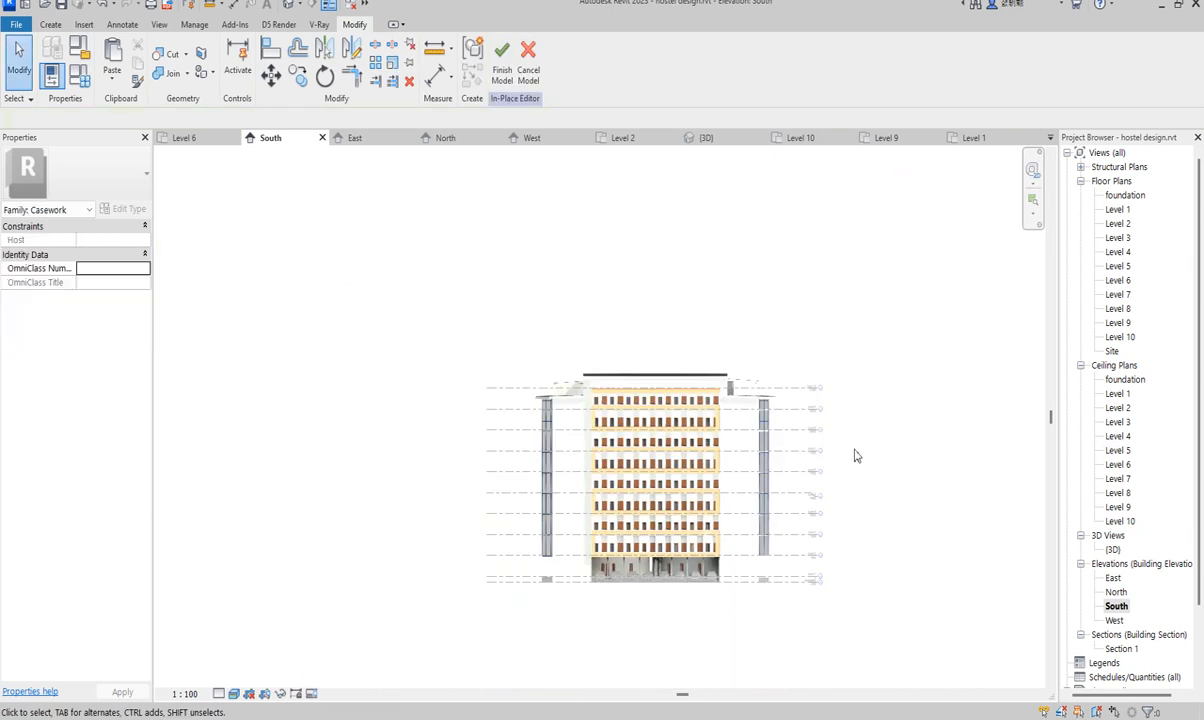
{"action": "left_click", "coordinate": [502, 60]}
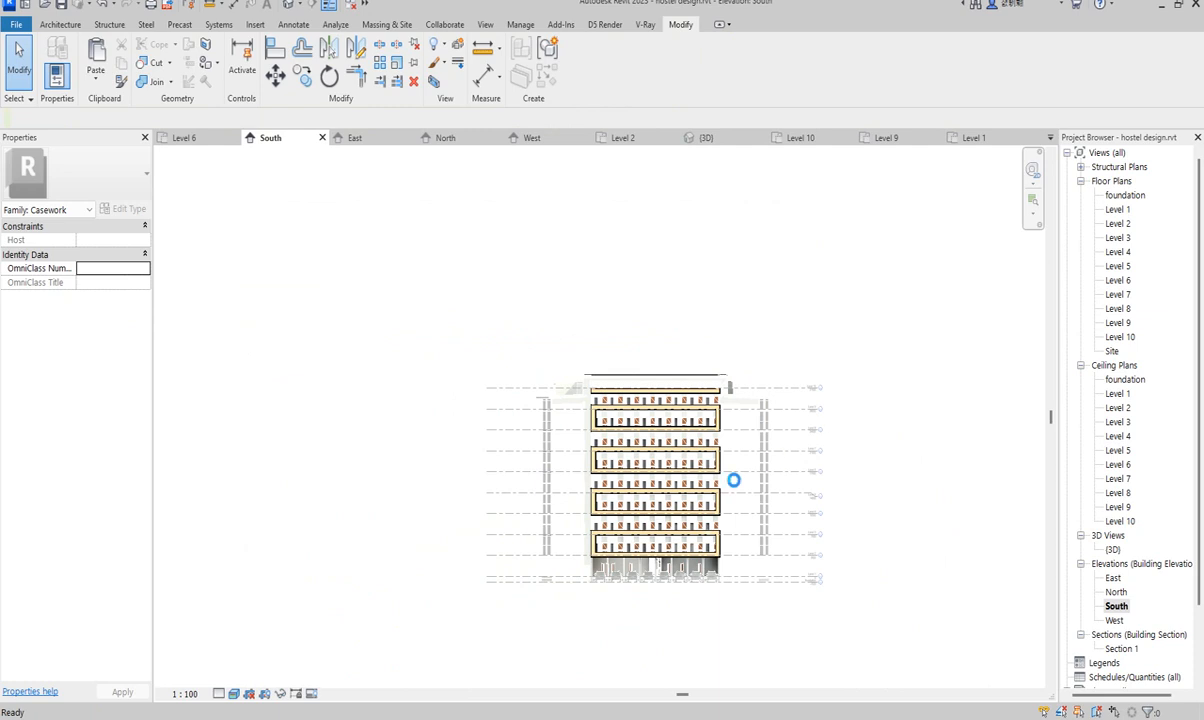
- Select the tall stair-core wall on the south face and open the Level 2 floor plan
{"action": "scroll", "coordinate": [729, 498], "scroll_direction": "up", "scroll_amount": 5}
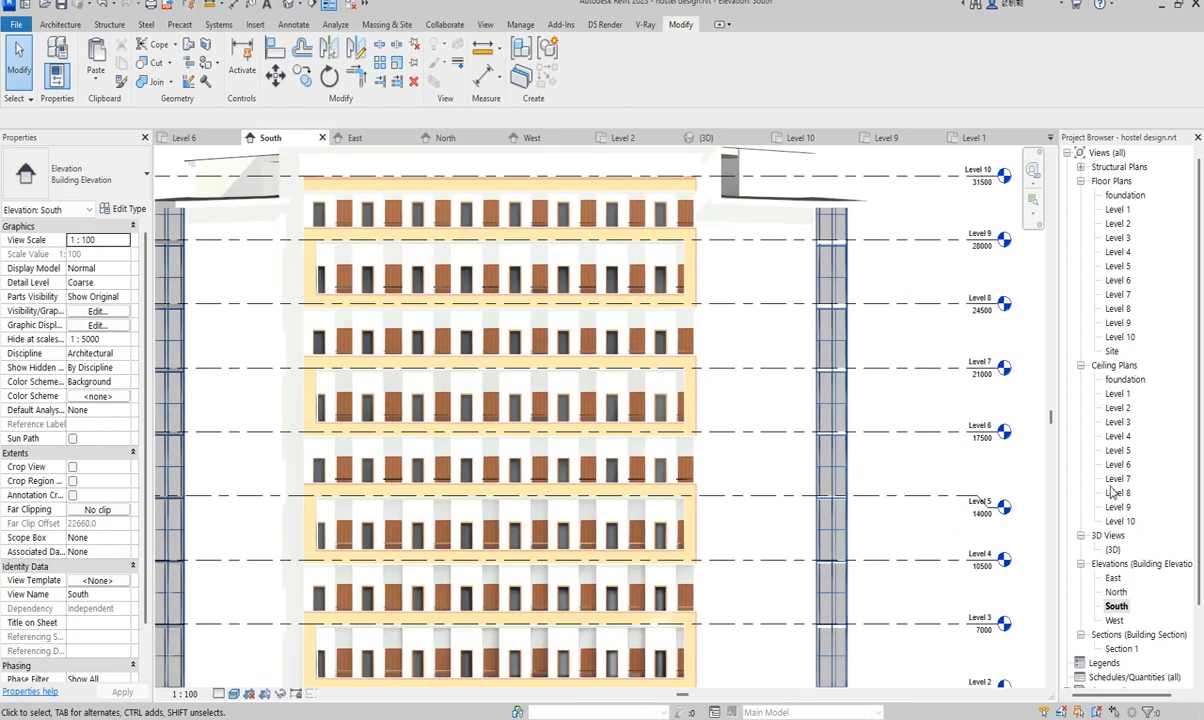
{"action": "scroll", "coordinate": [692, 471], "scroll_direction": "down", "scroll_amount": 4}
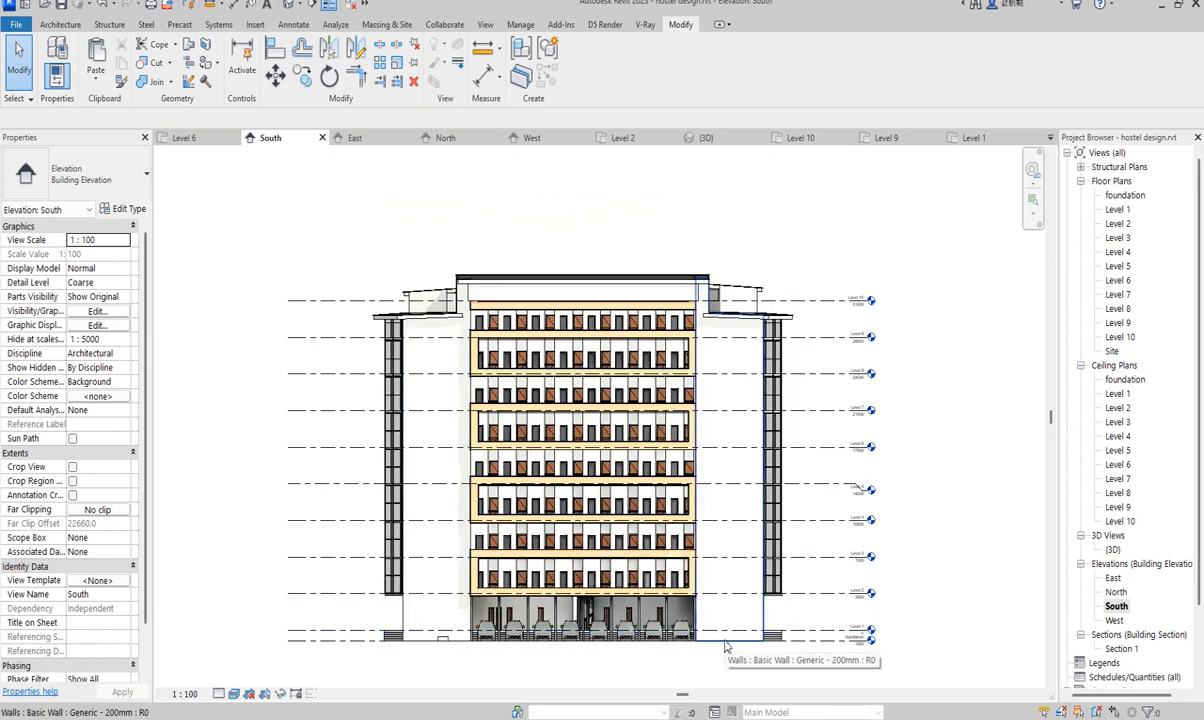
{"action": "left_click", "coordinate": [727, 645]}
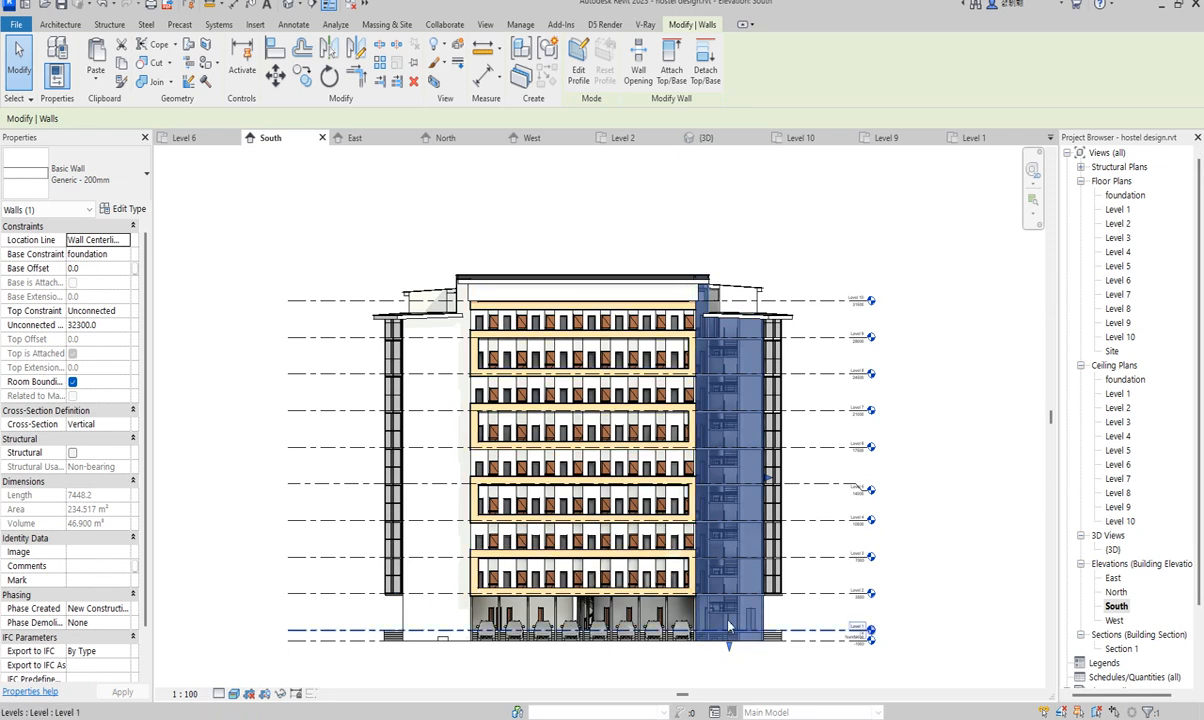
{"action": "double_click", "coordinate": [1117, 224]}
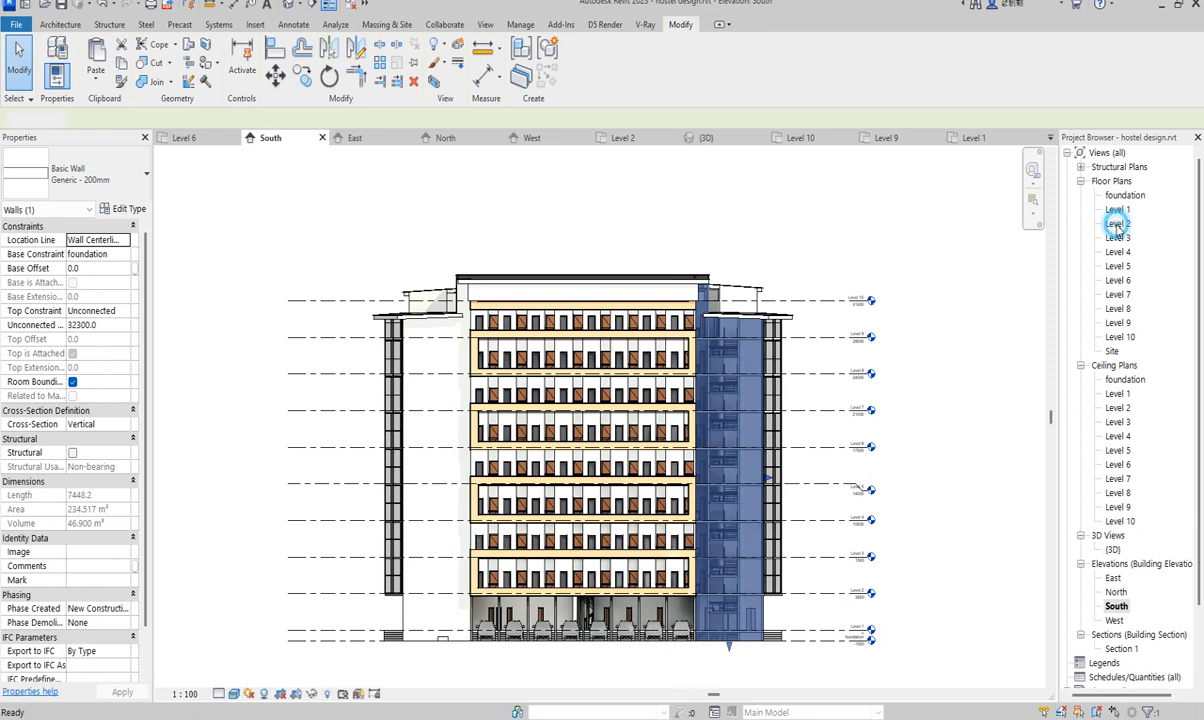
{"action": "scroll", "coordinate": [750, 508], "scroll_direction": "up", "scroll_amount": 2}
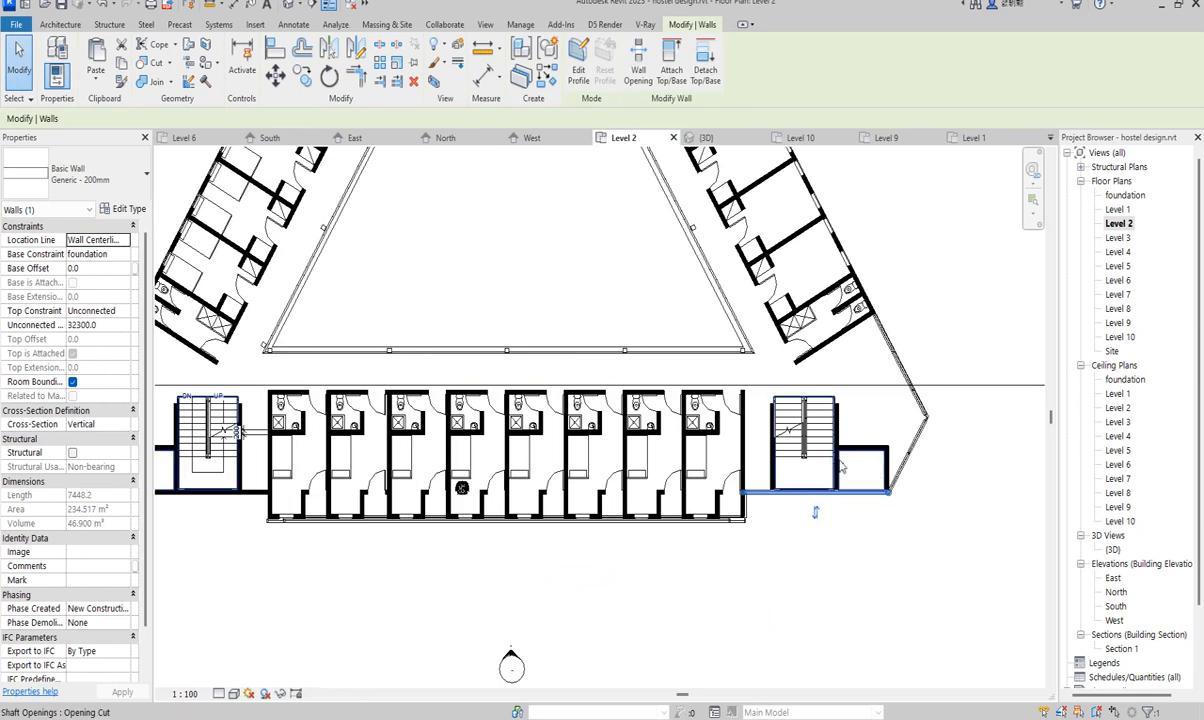
- Start a wall with Curtain Wall: Storefront and duplicate the type as Storefront 2
{"action": "left_click", "coordinate": [60, 26]}
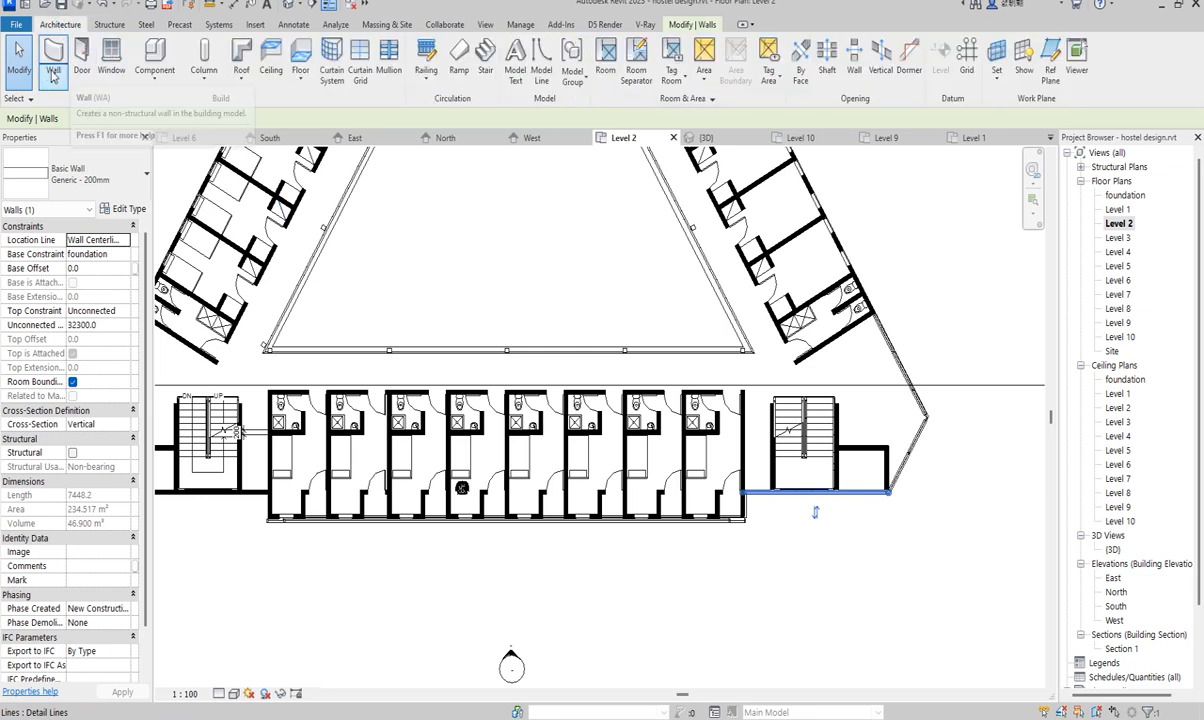
{"action": "left_click", "coordinate": [53, 55]}
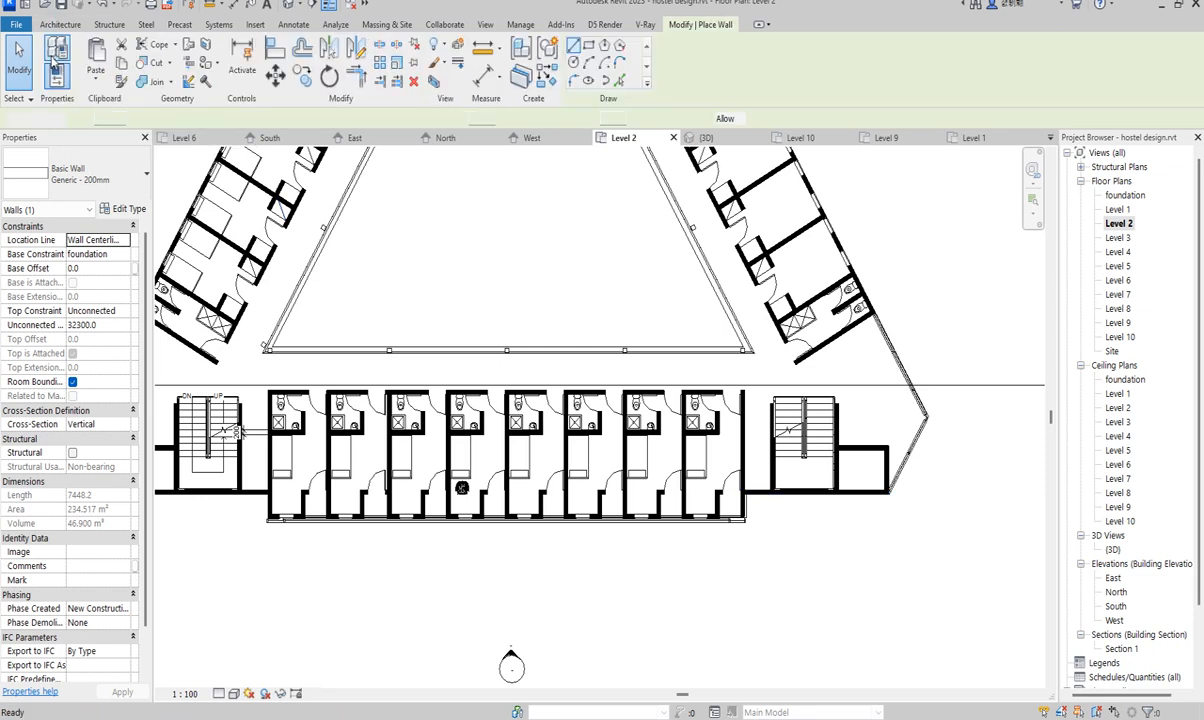
{"action": "left_click", "coordinate": [100, 170]}
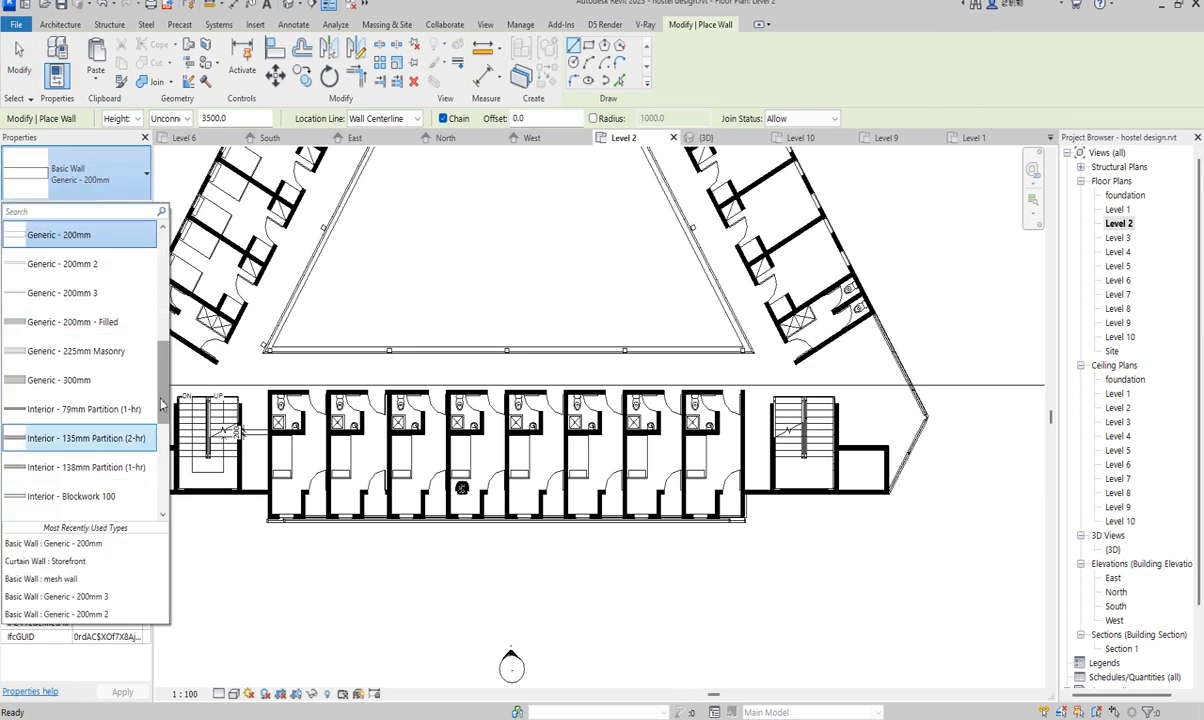
{"action": "left_click_drag", "start_coordinate": [163, 385], "coordinate": [166, 470]}
{"action": "left_click", "coordinate": [36, 436]}
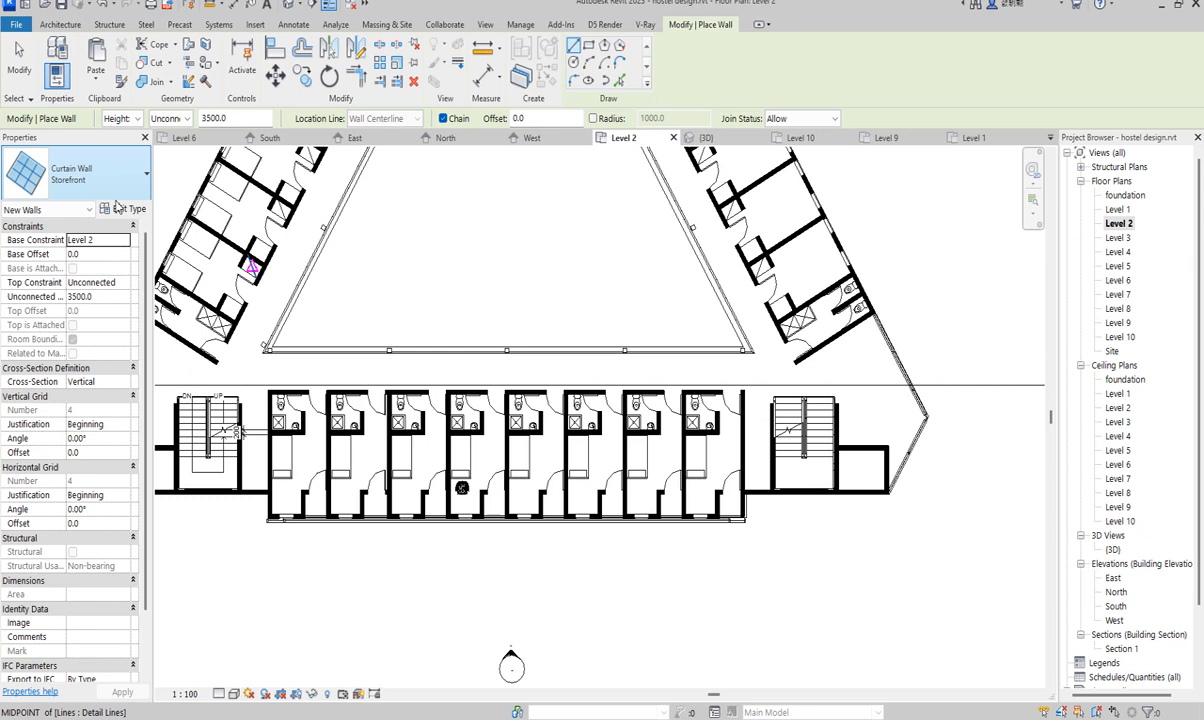
{"action": "left_click", "coordinate": [122, 208]}
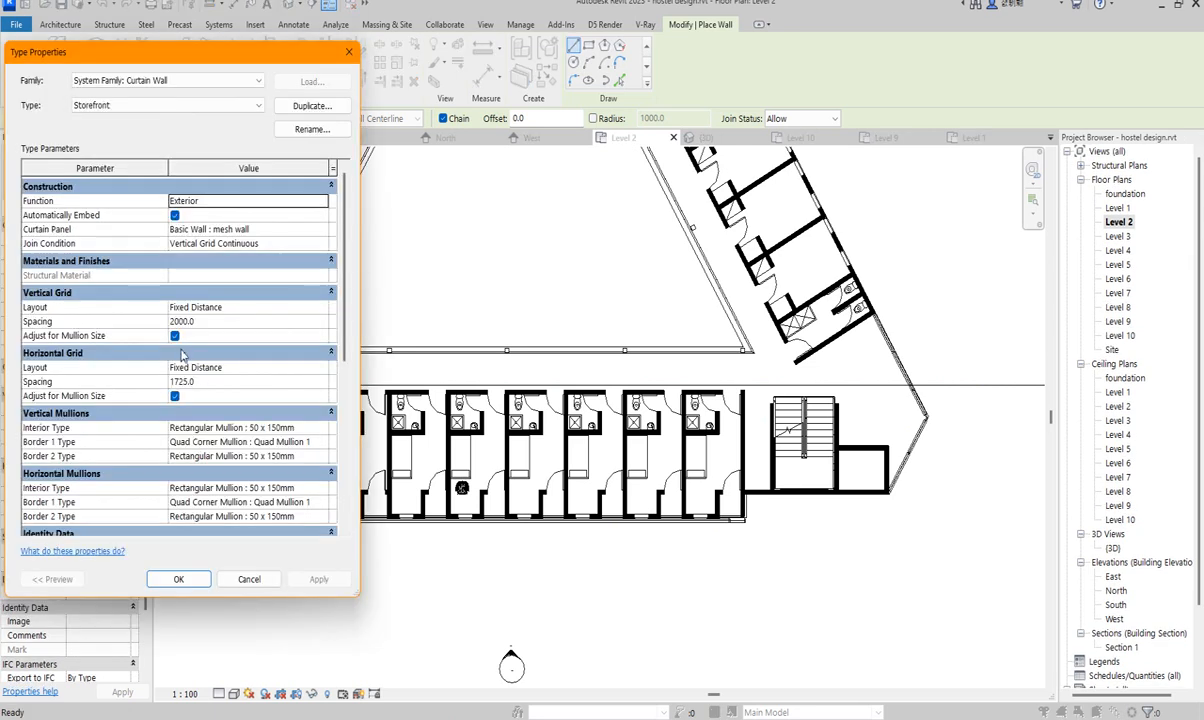
{"action": "left_click", "coordinate": [310, 106]}
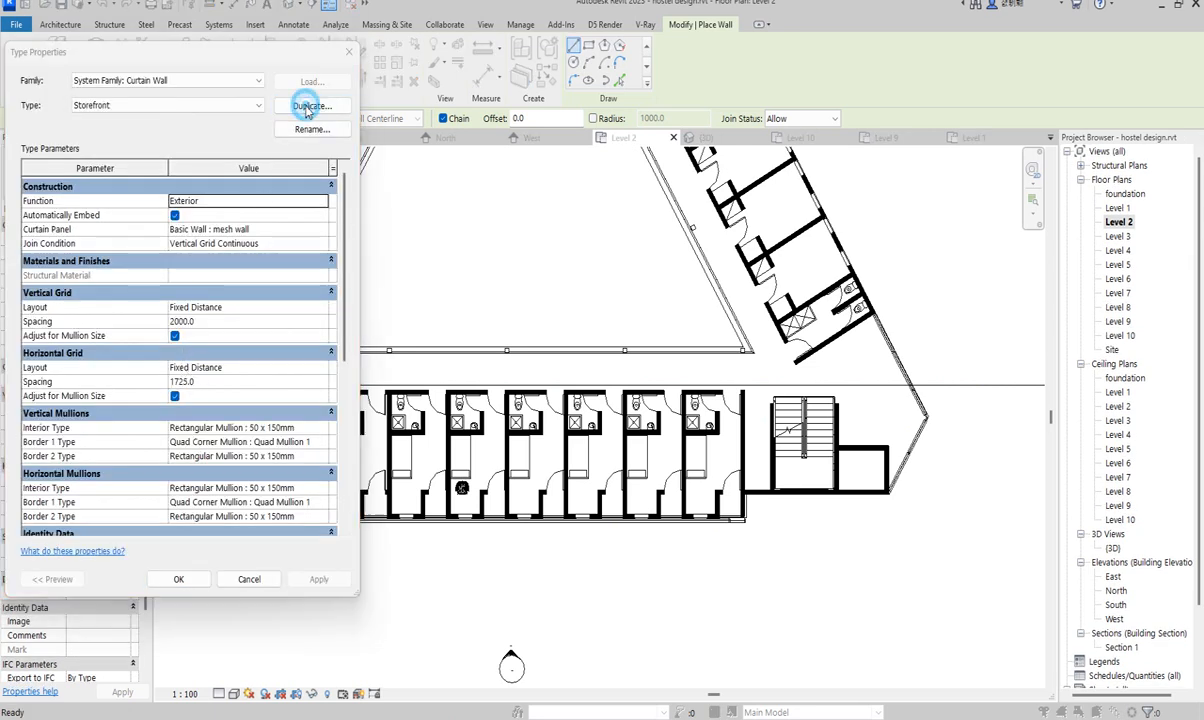
{"action": "left_click", "coordinate": [173, 336]}
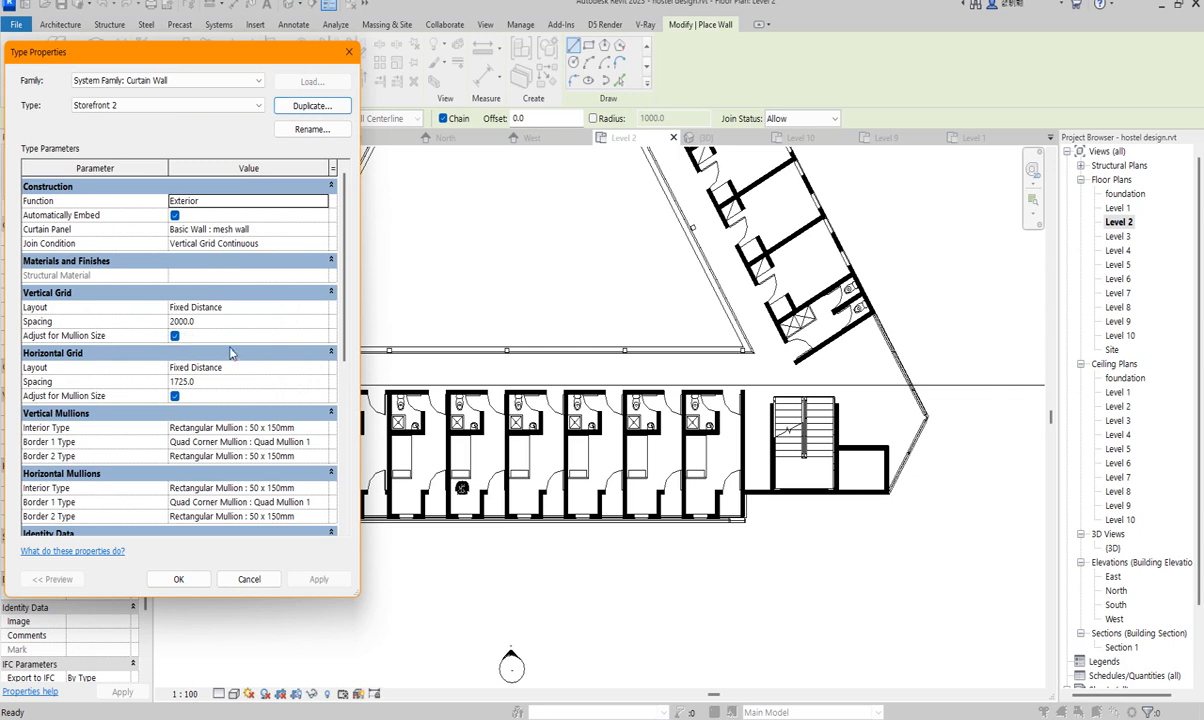
- Set all four horizontal and vertical border mullions of Storefront 2 to None
{"action": "left_click", "coordinate": [322, 502]}
{"action": "left_click", "coordinate": [321, 502]}
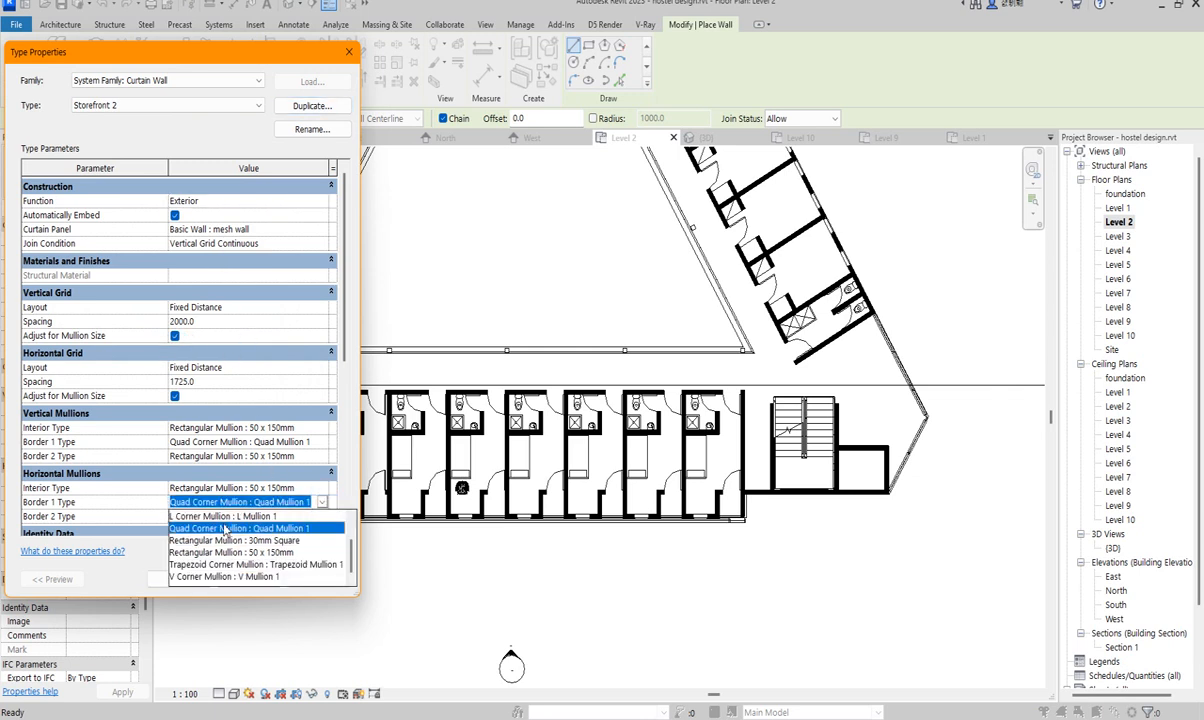
{"action": "left_click", "coordinate": [180, 516]}
{"action": "left_click", "coordinate": [232, 516]}
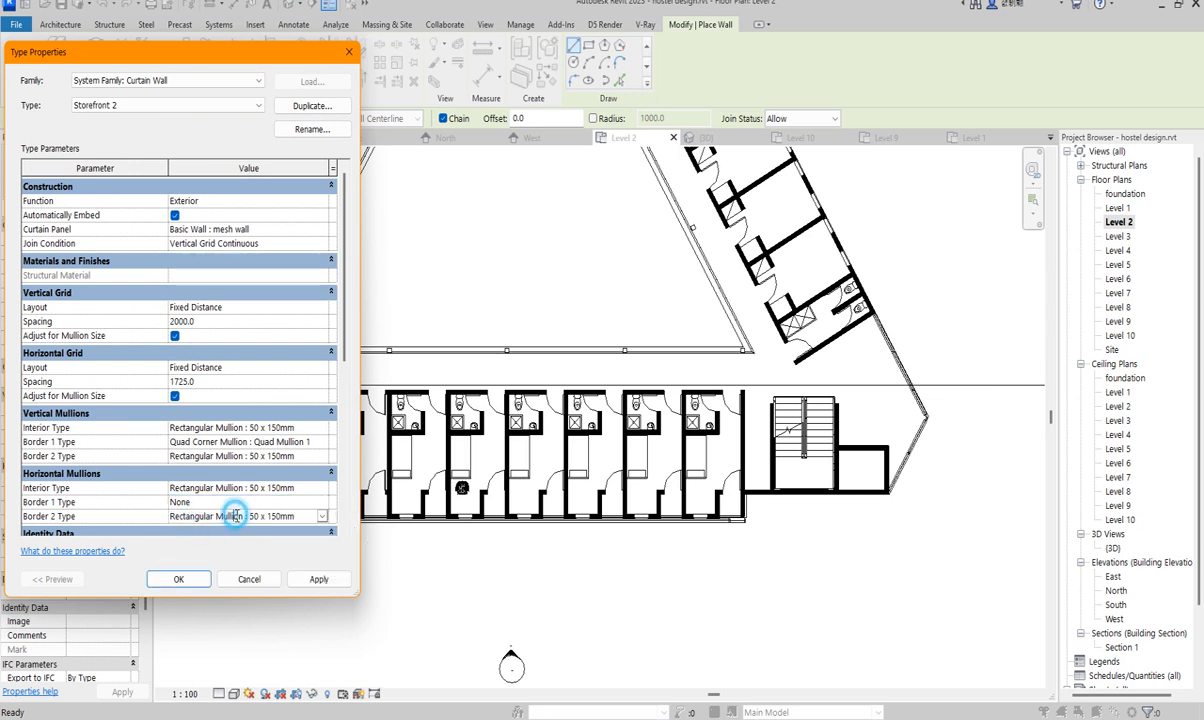
{"action": "left_click", "coordinate": [322, 516]}
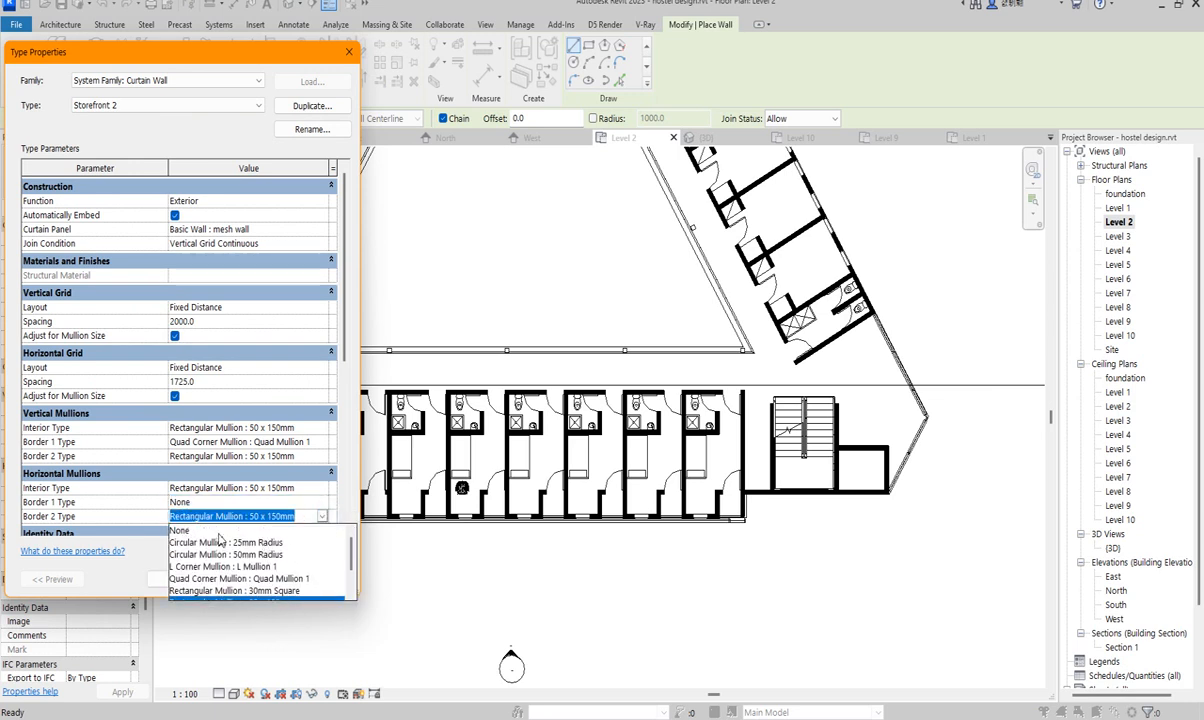
{"action": "left_click", "coordinate": [221, 530]}
{"action": "left_click", "coordinate": [322, 441]}
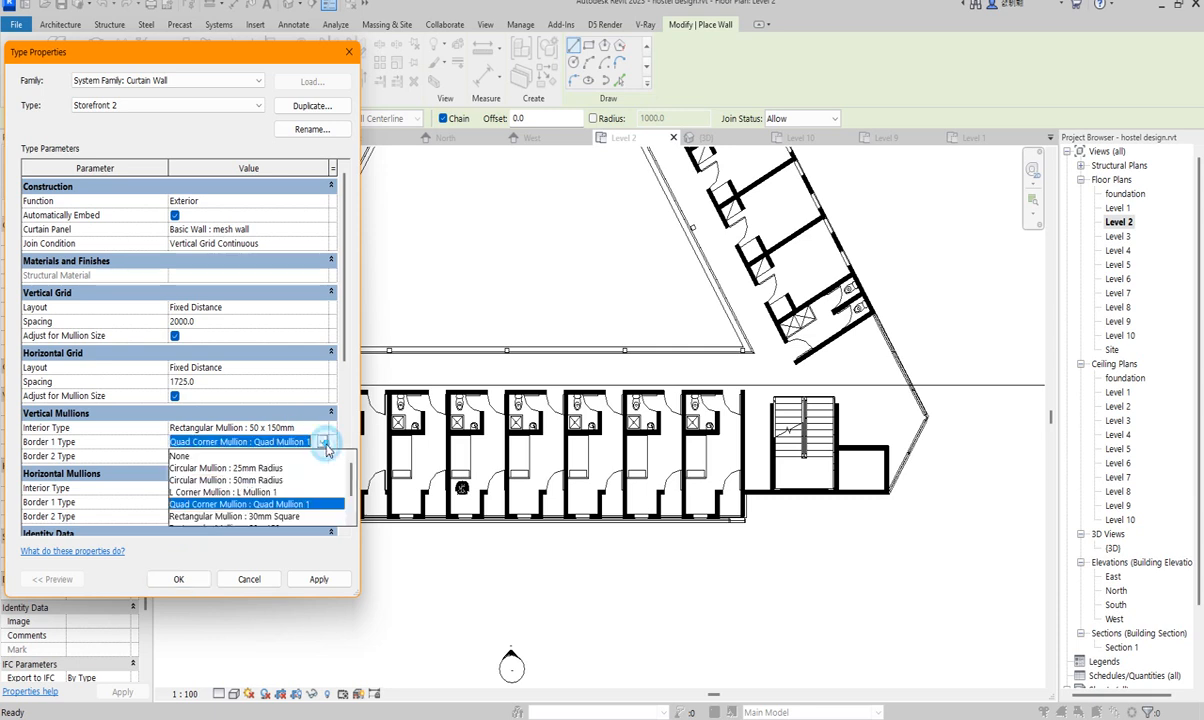
{"action": "left_click", "coordinate": [300, 453]}
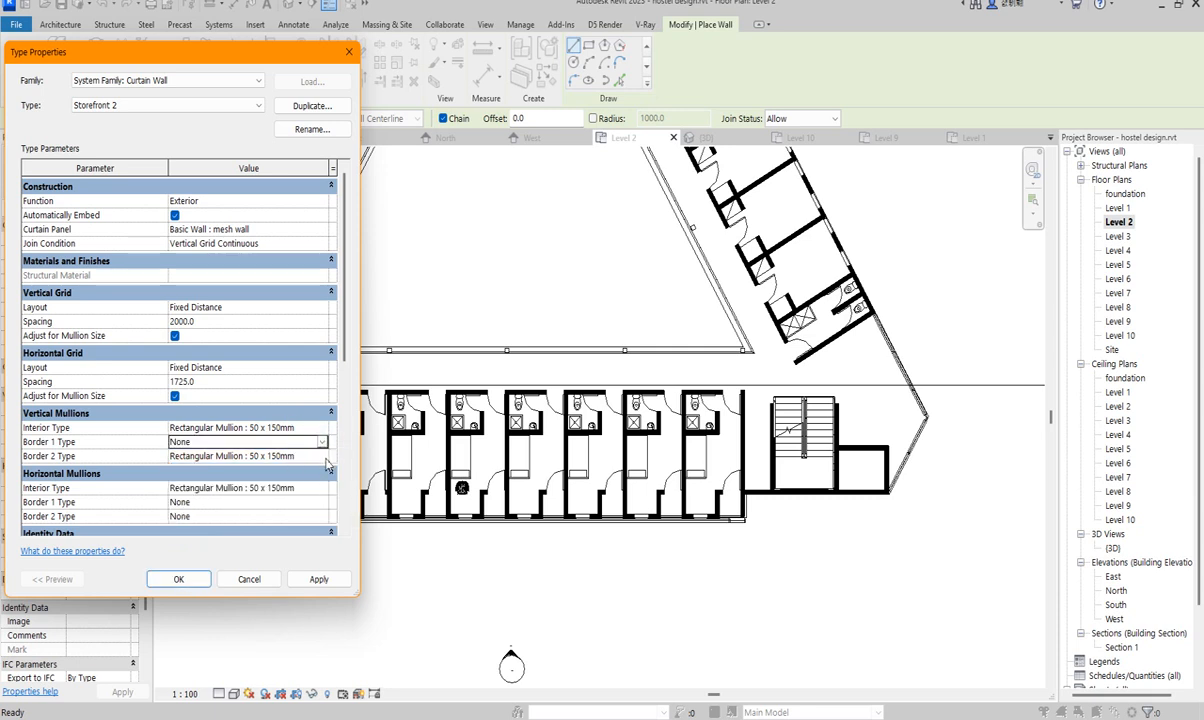
{"action": "left_click", "coordinate": [312, 456]}
{"action": "left_click", "coordinate": [321, 456]}
{"action": "scroll", "coordinate": [262, 487], "scroll_direction": "up", "scroll_amount": 2}
{"action": "left_click", "coordinate": [242, 468]}
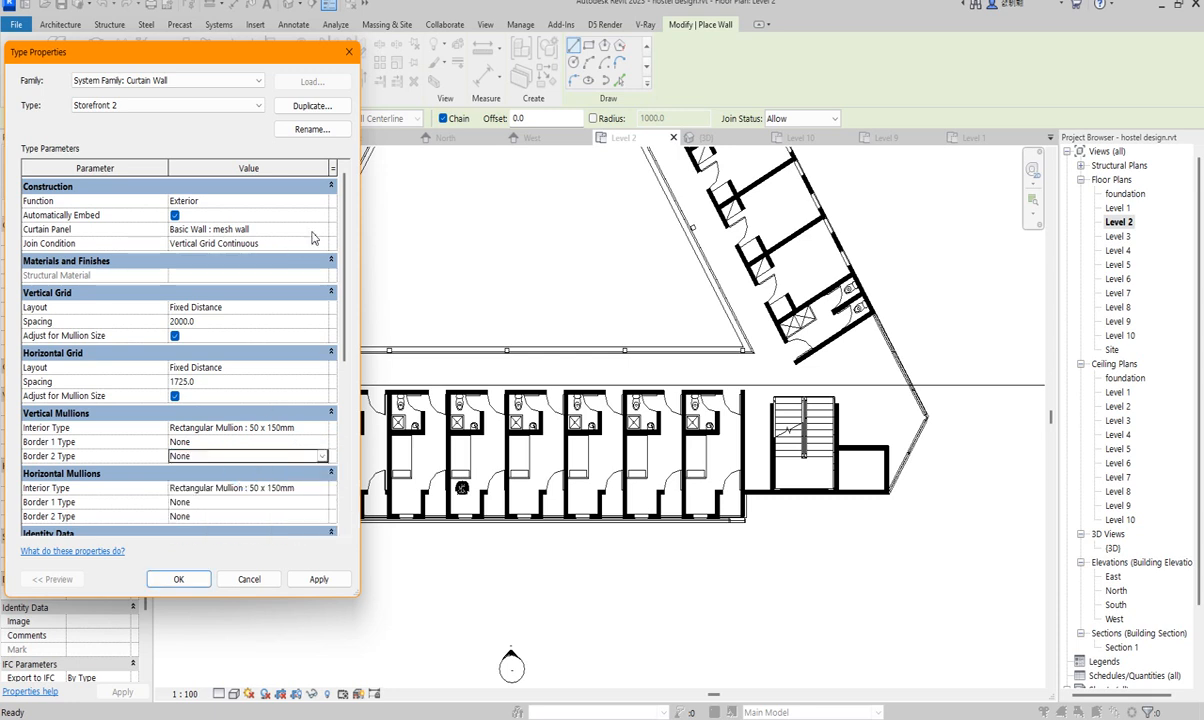
- Give Storefront 2 System Panel: Glazed panels and join condition Not Defined, keeping Exterior function, then confirm
{"action": "left_click", "coordinate": [322, 230]}
{"action": "left_click", "coordinate": [322, 230]}
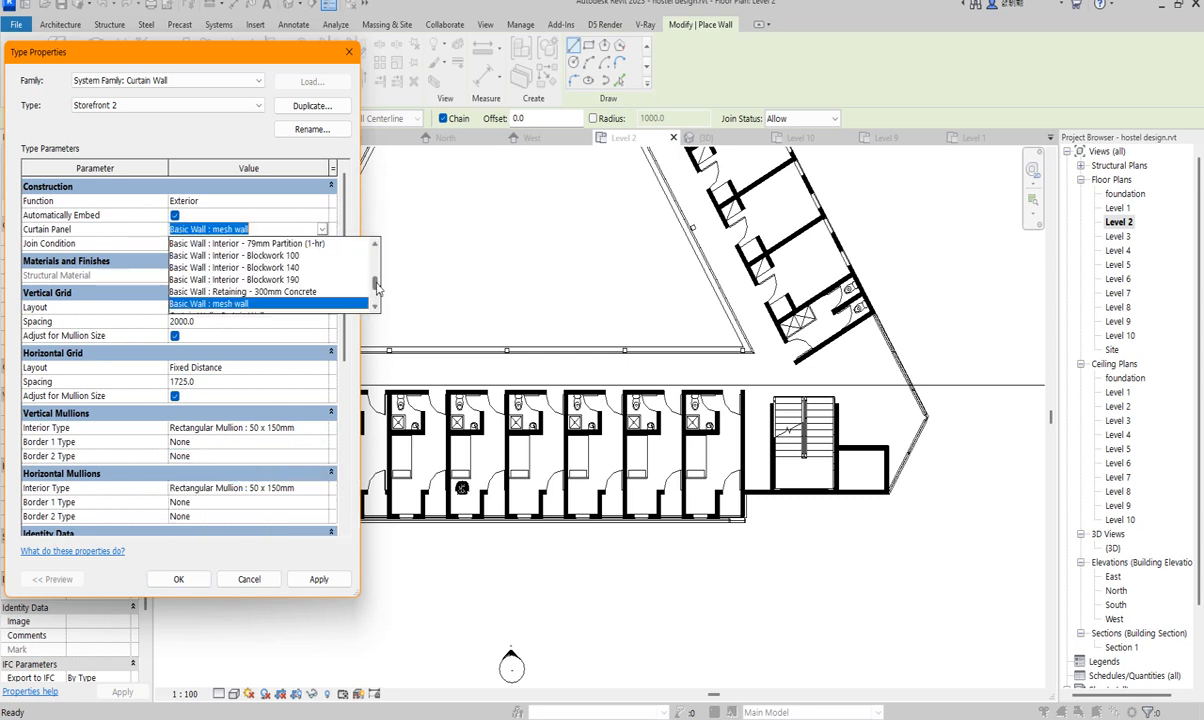
{"action": "left_click_drag", "start_coordinate": [377, 288], "coordinate": [377, 312]}
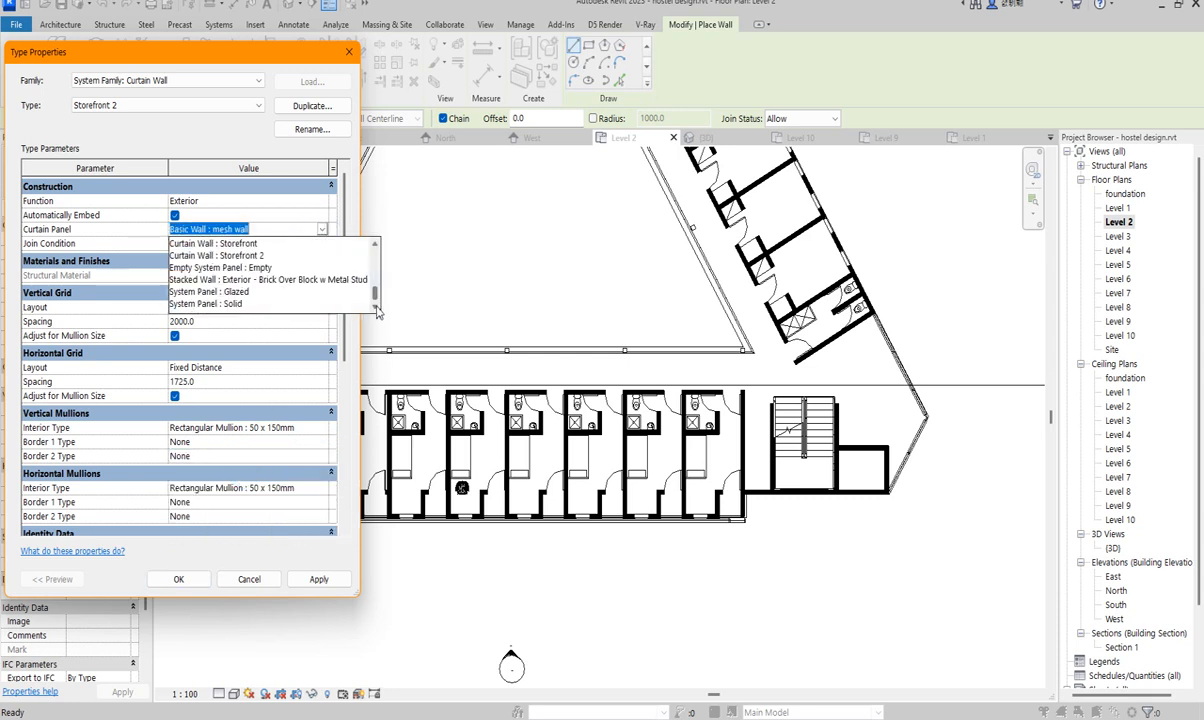
{"action": "left_click", "coordinate": [230, 293]}
{"action": "left_click", "coordinate": [309, 243]}
{"action": "left_click", "coordinate": [289, 246]}
{"action": "left_click", "coordinate": [233, 258]}
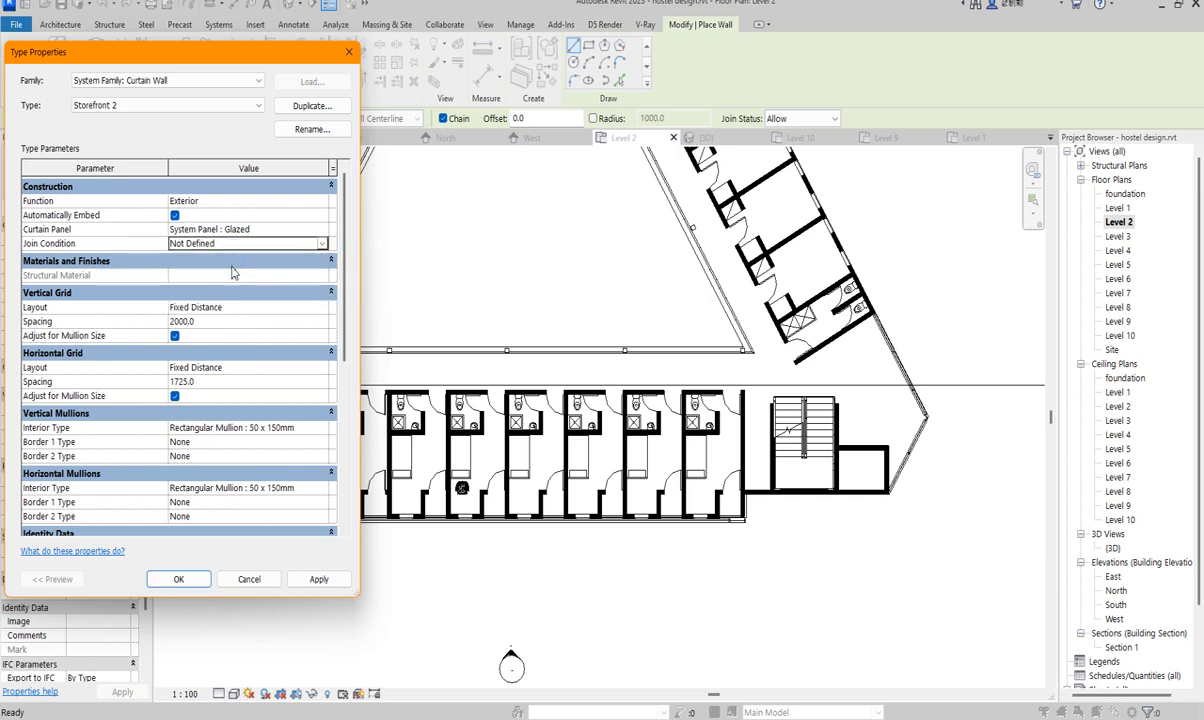
{"action": "left_click", "coordinate": [321, 205]}
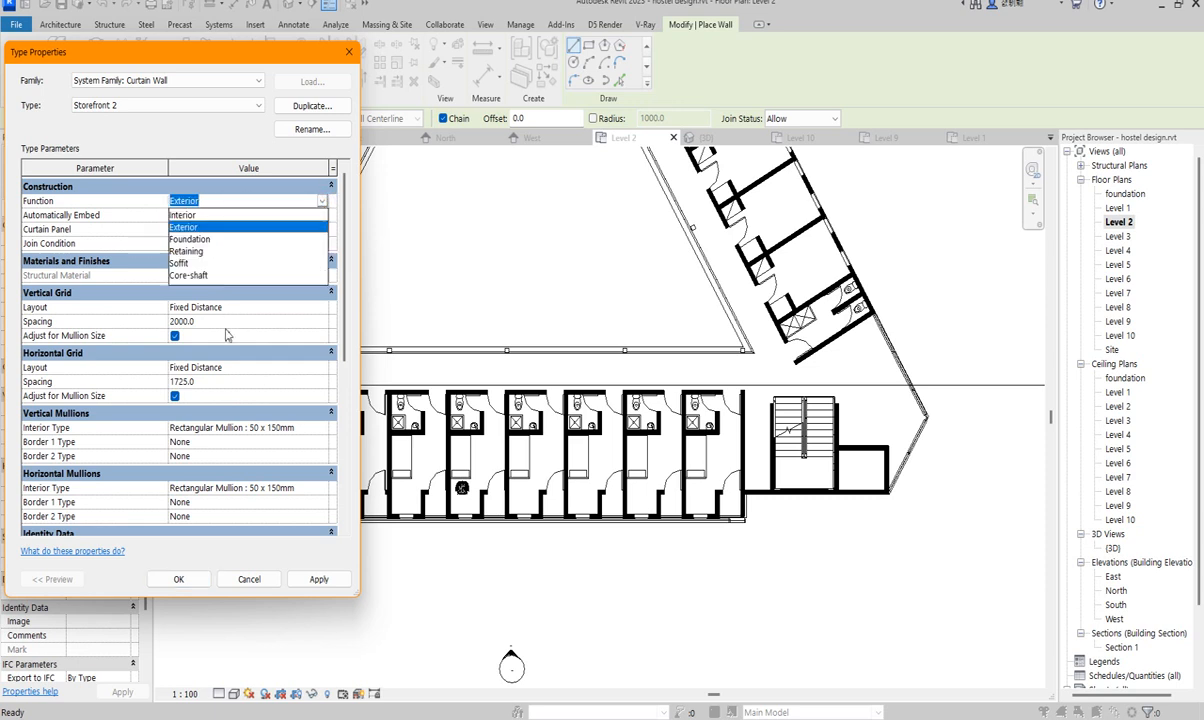
{"action": "left_click", "coordinate": [210, 146]}
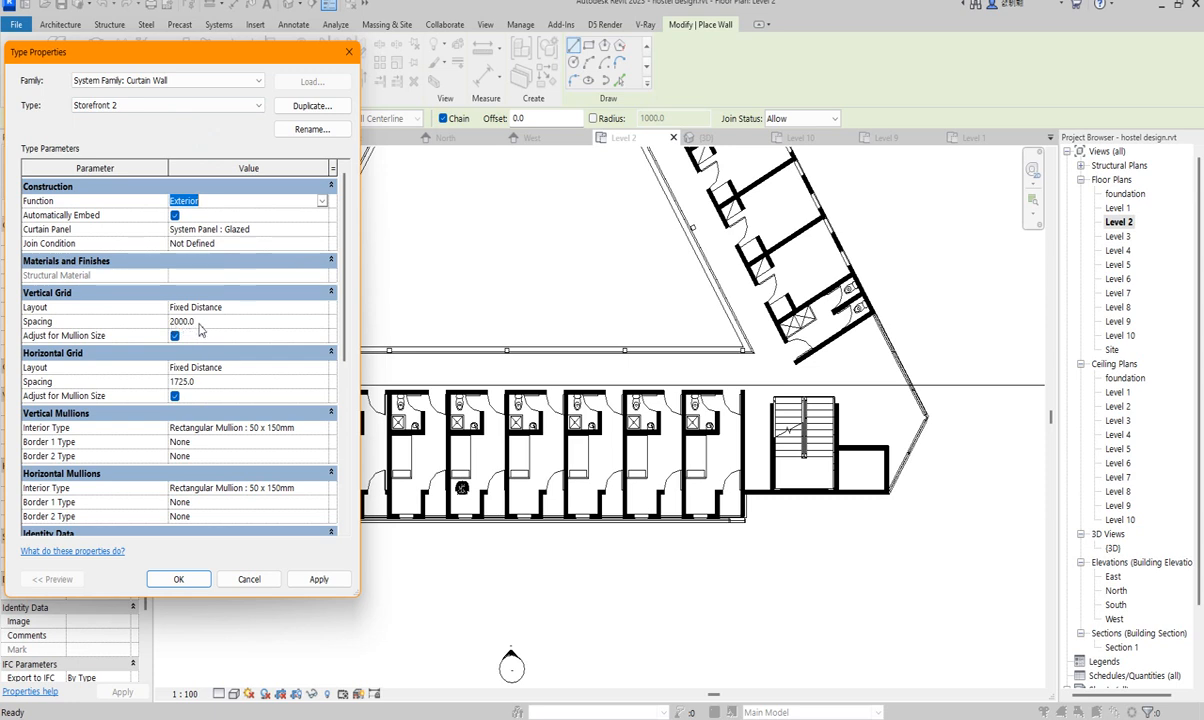
{"action": "left_click", "coordinate": [213, 381]}
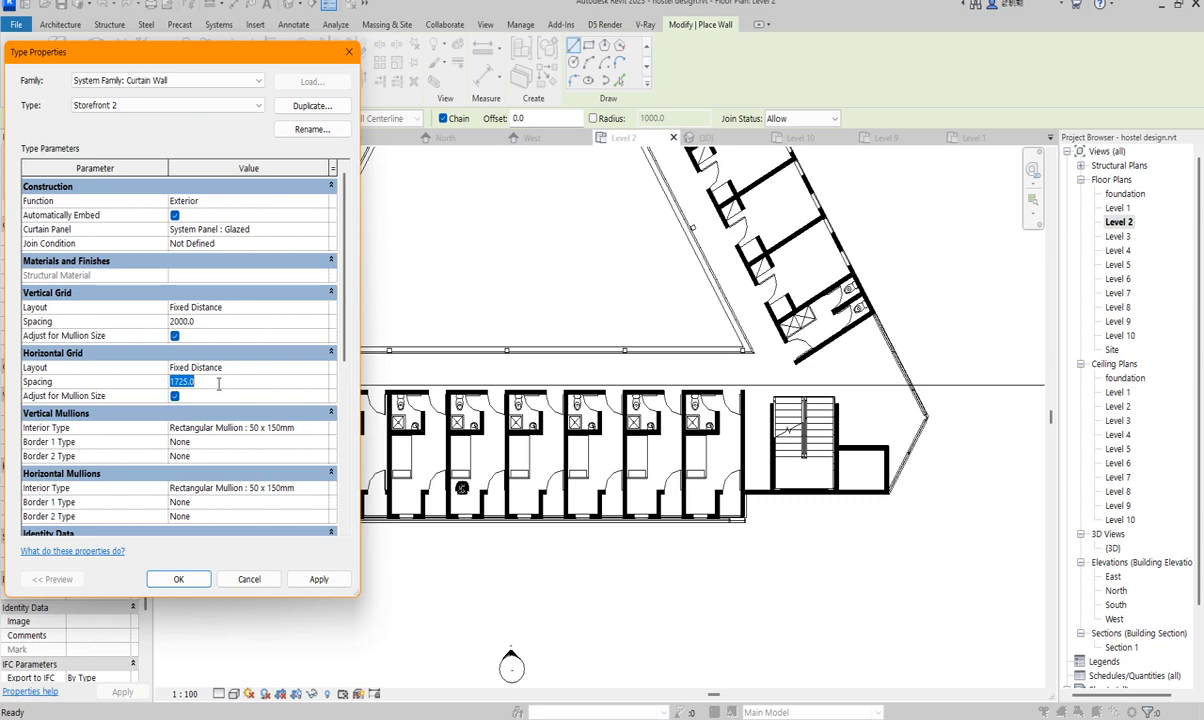
{"action": "left_click", "coordinate": [178, 579]}
- Set unconnected height to 28000 and draw the curtain wall 2000 across the stair opening
{"action": "scroll", "coordinate": [800, 493], "scroll_direction": "up", "scroll_amount": 2}
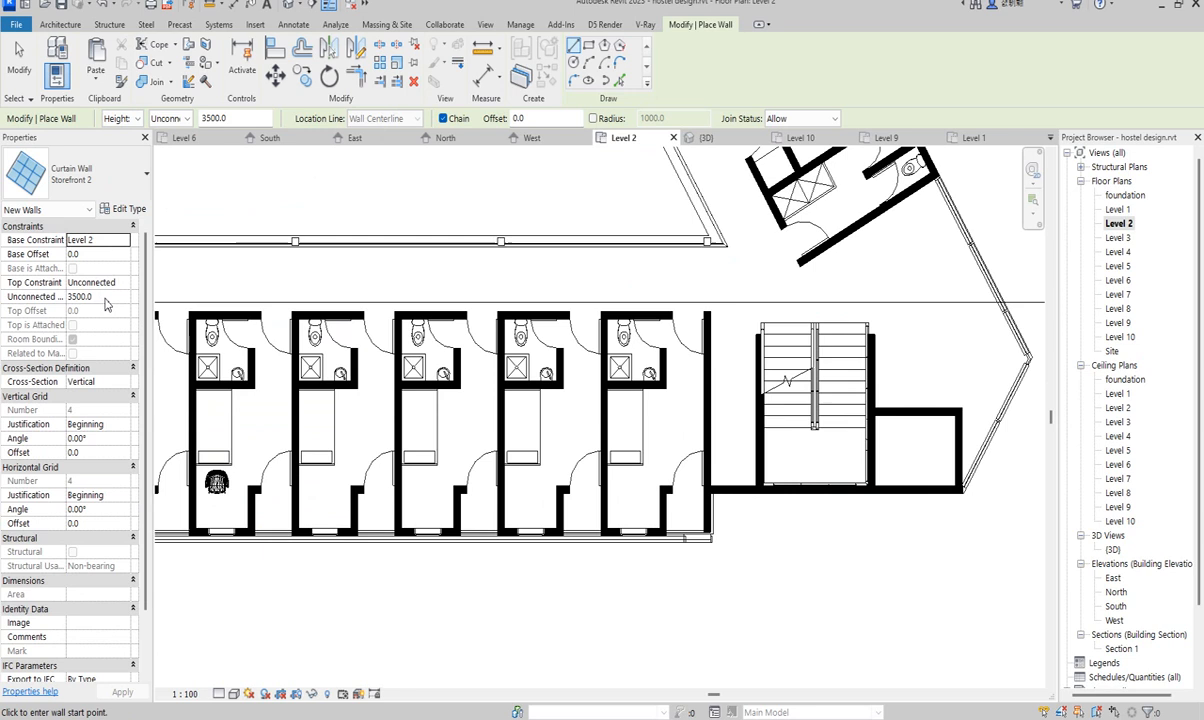
{"action": "left_click", "coordinate": [115, 297]}
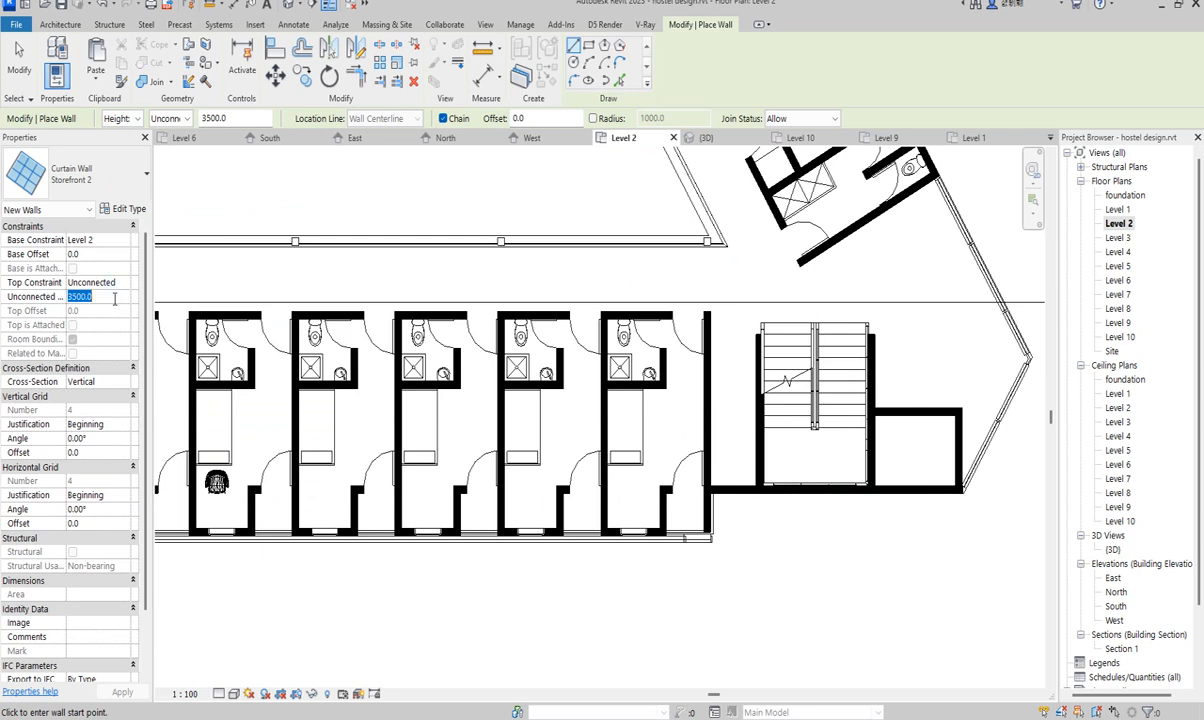
{"action": "type", "text": "28000"}
{"action": "scroll", "coordinate": [794, 512], "scroll_direction": "up", "scroll_amount": 2}
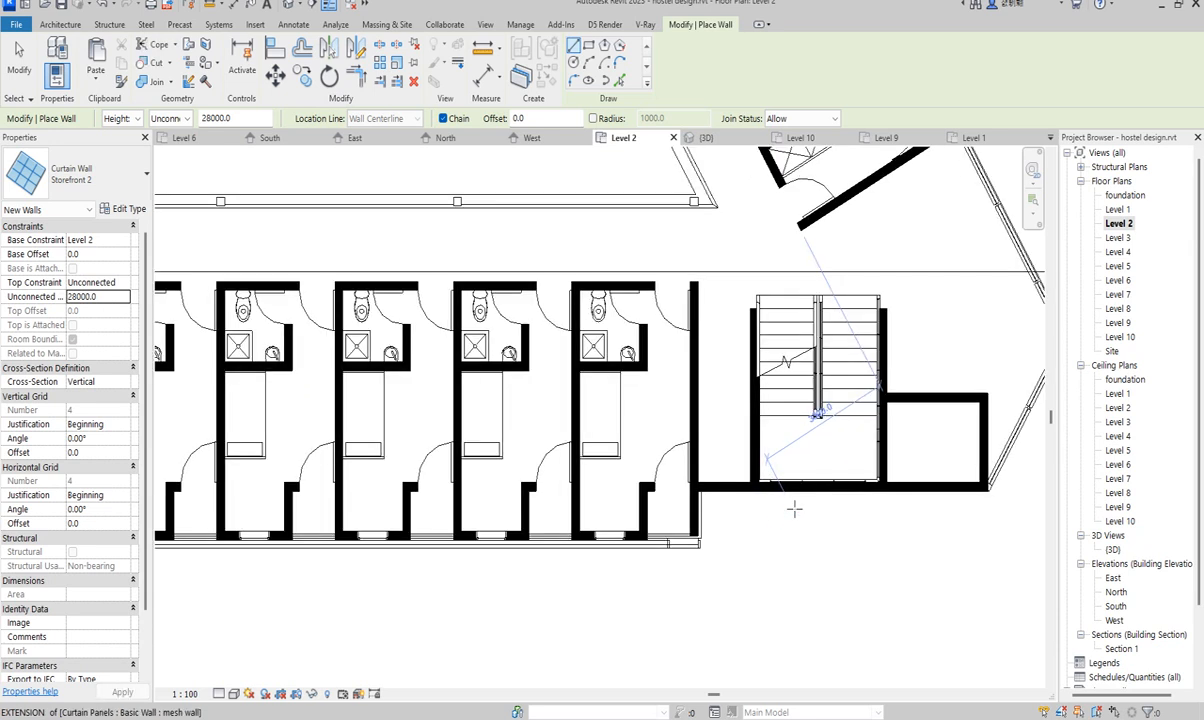
{"action": "left_click", "coordinate": [770, 475]}
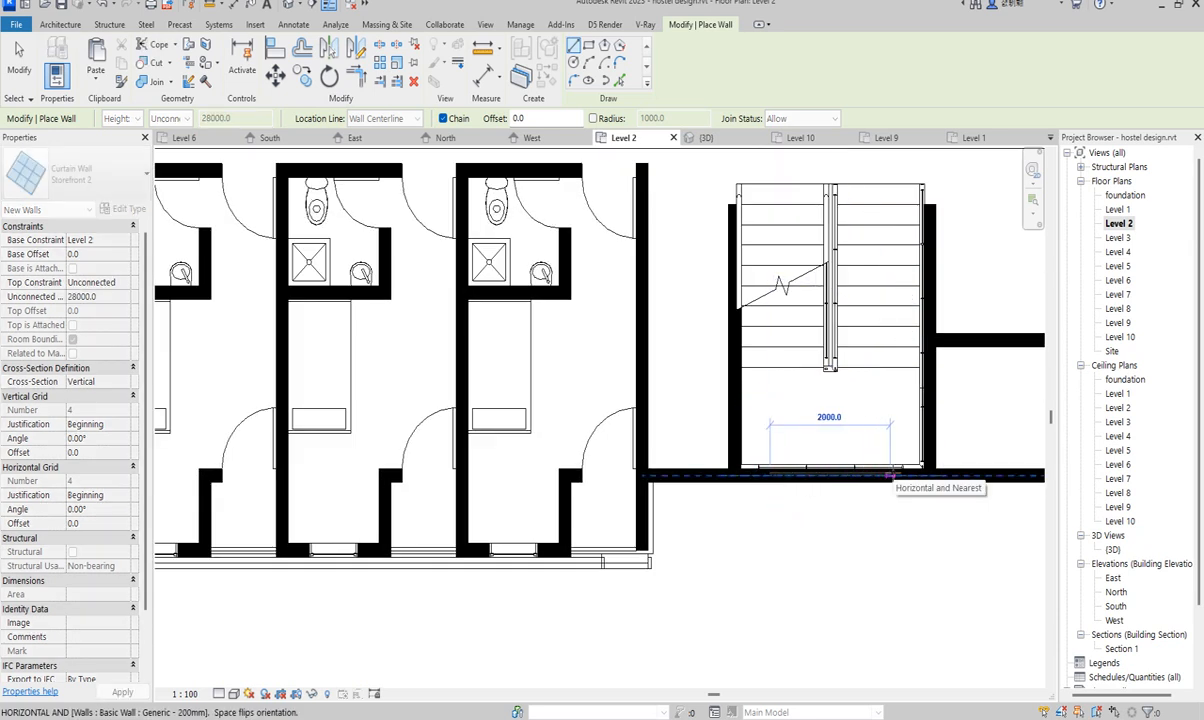
{"action": "left_click", "coordinate": [889, 475]}
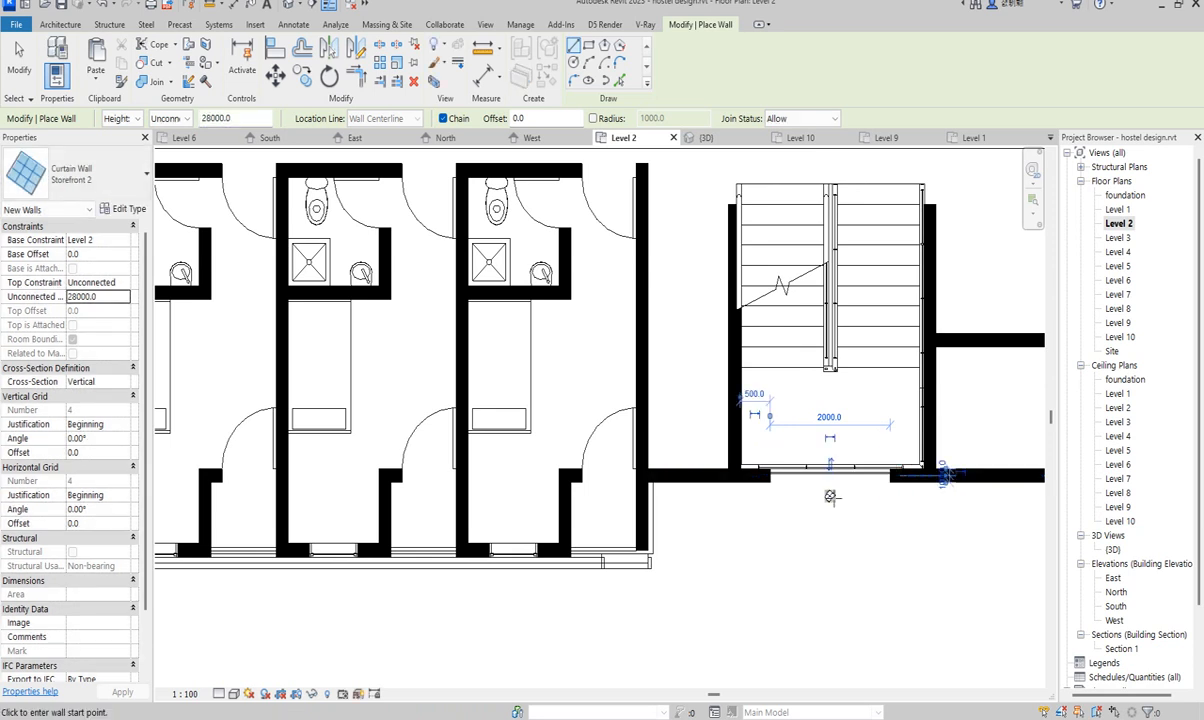
- Cancel the wall placement twice from the right-click menu
{"action": "scroll", "coordinate": [829, 499], "scroll_direction": "up", "scroll_amount": 1}
{"action": "scroll", "coordinate": [908, 475], "scroll_direction": "up", "scroll_amount": 2}
{"action": "scroll", "coordinate": [745, 487], "scroll_direction": "down", "scroll_amount": 3}
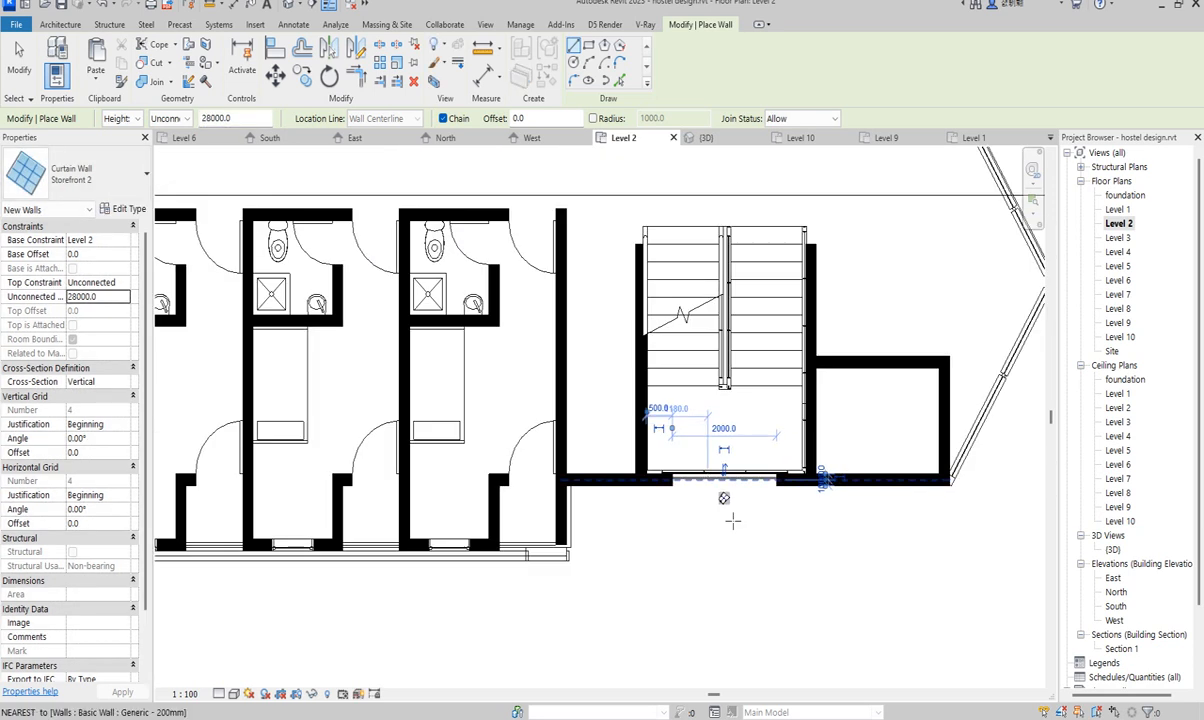
{"action": "scroll", "coordinate": [869, 517], "scroll_direction": "down", "scroll_amount": 2}
{"action": "right_click", "coordinate": [824, 528]}
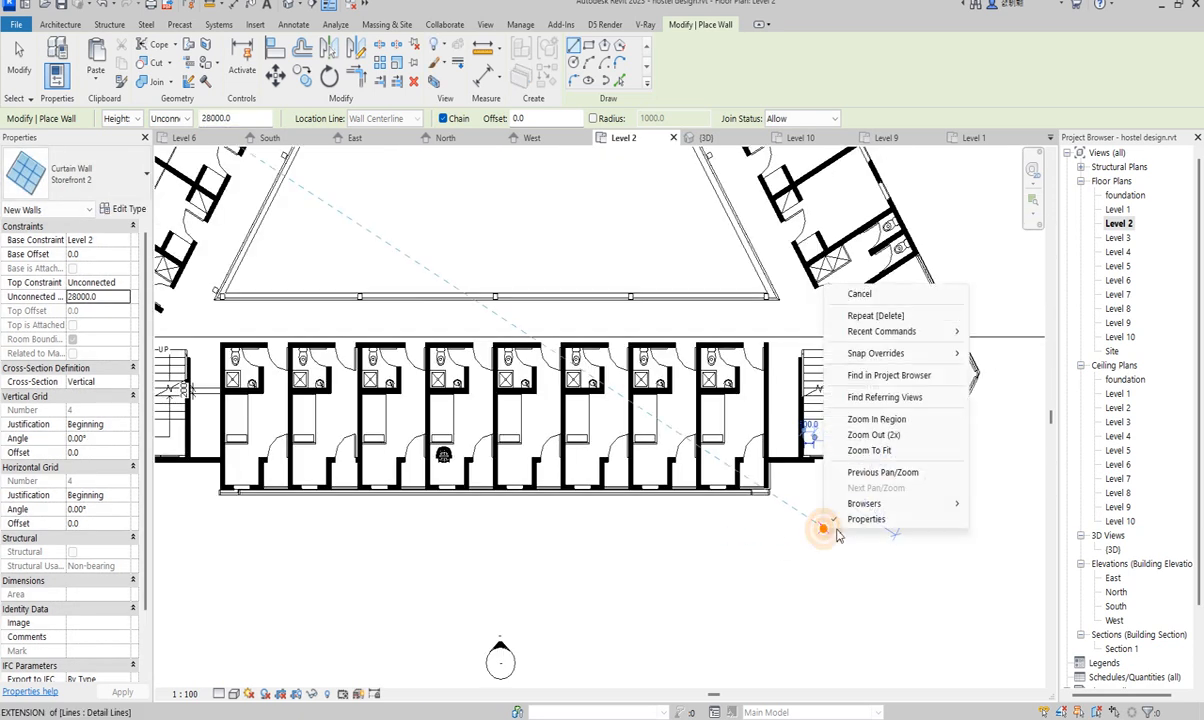
{"action": "left_click", "coordinate": [862, 295]}
{"action": "right_click", "coordinate": [800, 314]}
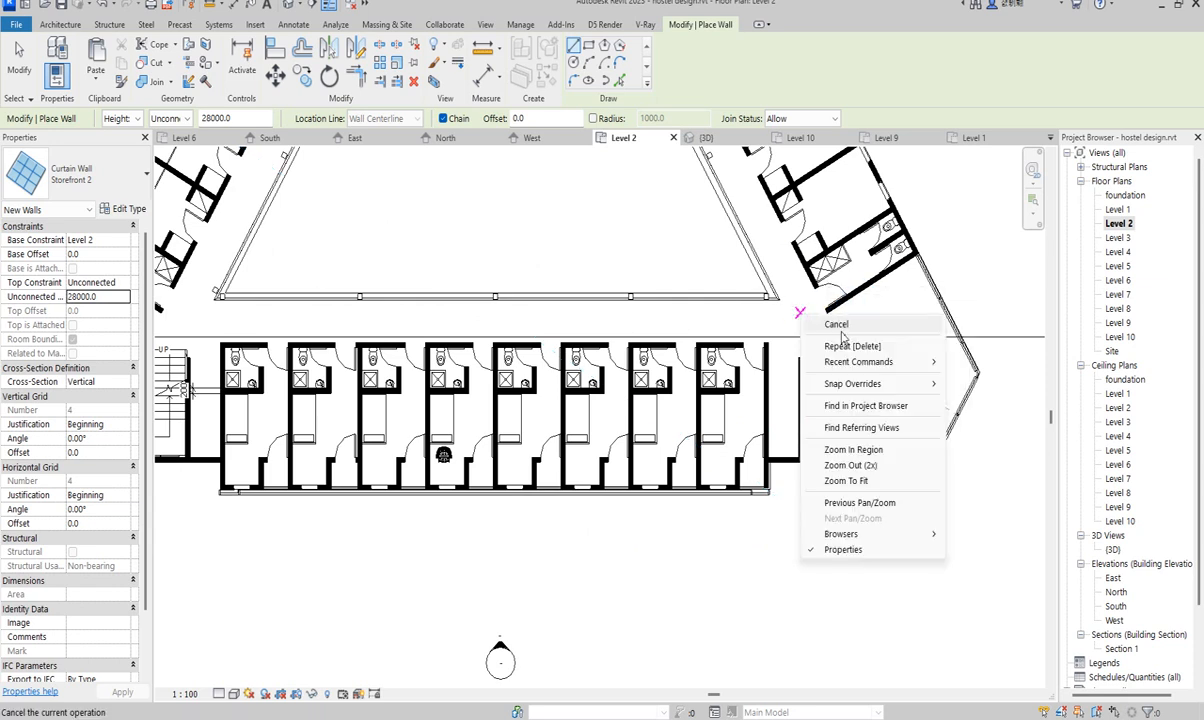
{"action": "left_click", "coordinate": [838, 326]}
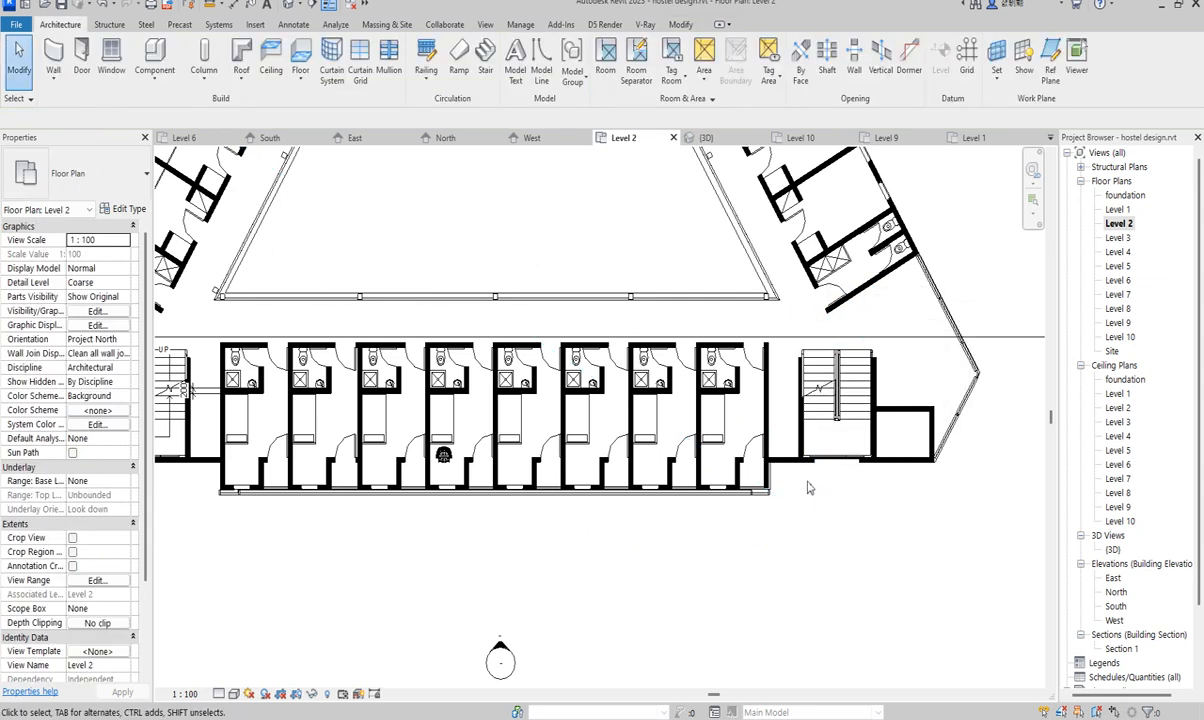
- In the South elevation, drag the storefront curtain wall's top down to 25900
{"action": "left_click", "coordinate": [814, 474]}
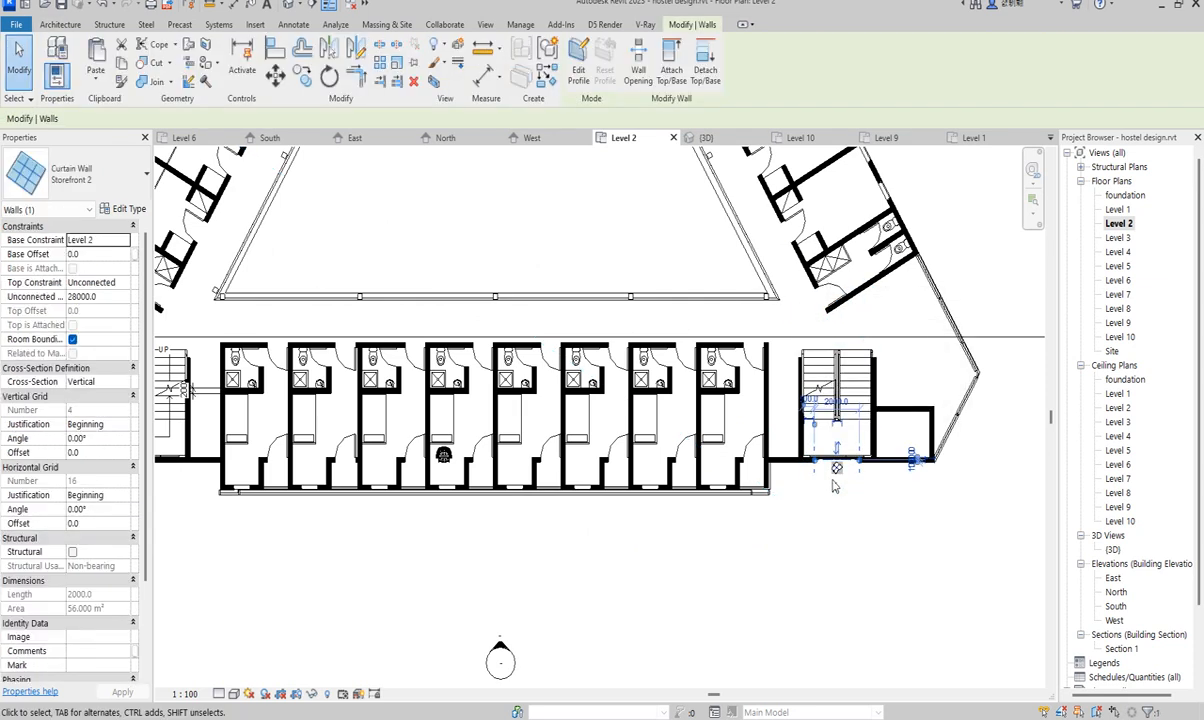
{"action": "double_click", "coordinate": [1116, 607]}
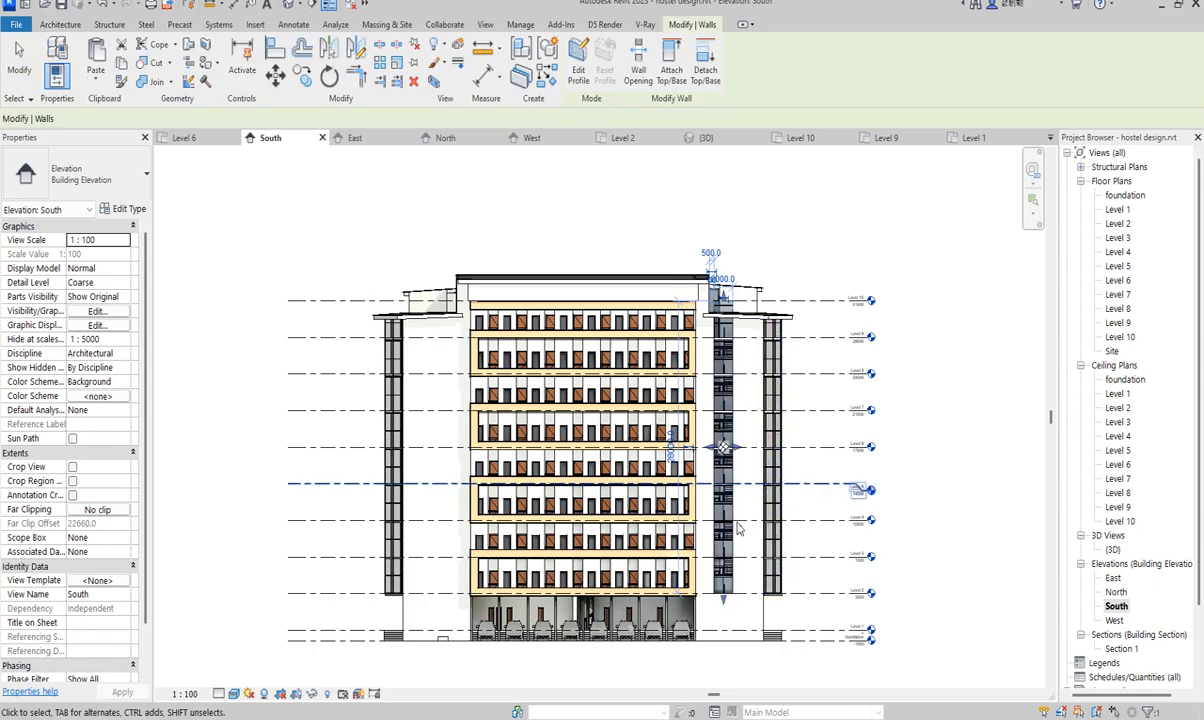
{"action": "scroll", "coordinate": [717, 398], "scroll_direction": "up", "scroll_amount": 3}
{"action": "scroll", "coordinate": [716, 182], "scroll_direction": "up", "scroll_amount": 3}
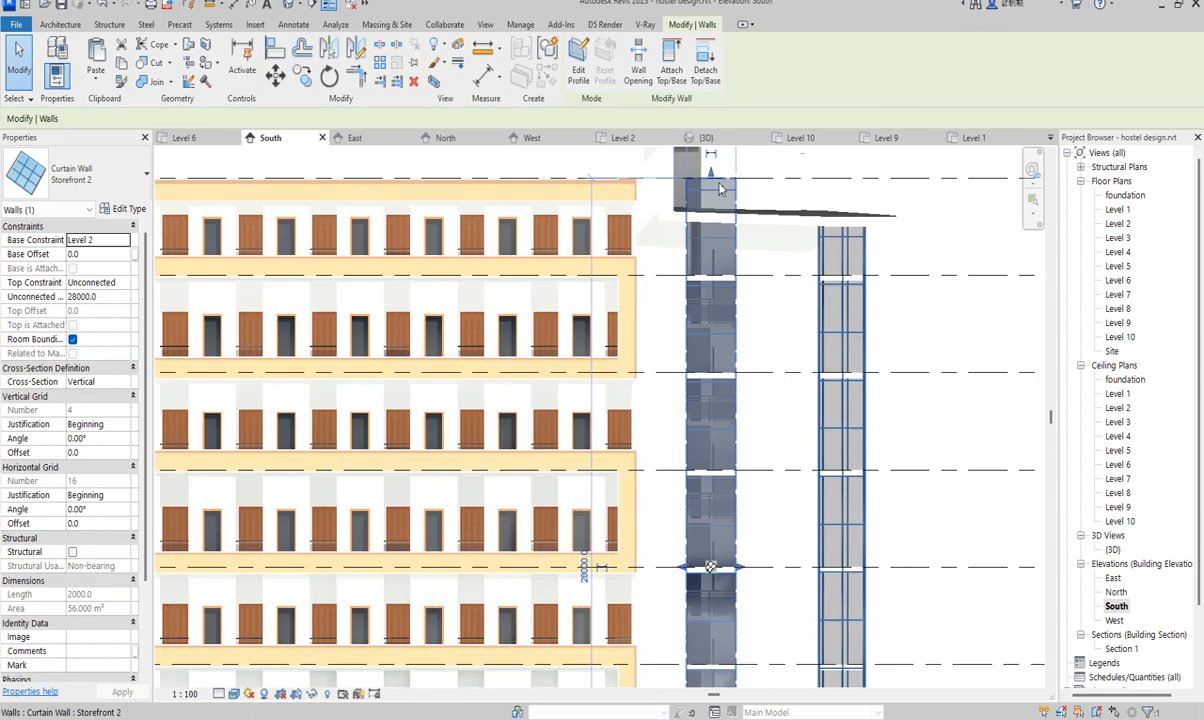
{"action": "left_click_drag", "start_coordinate": [717, 182], "coordinate": [672, 232]}
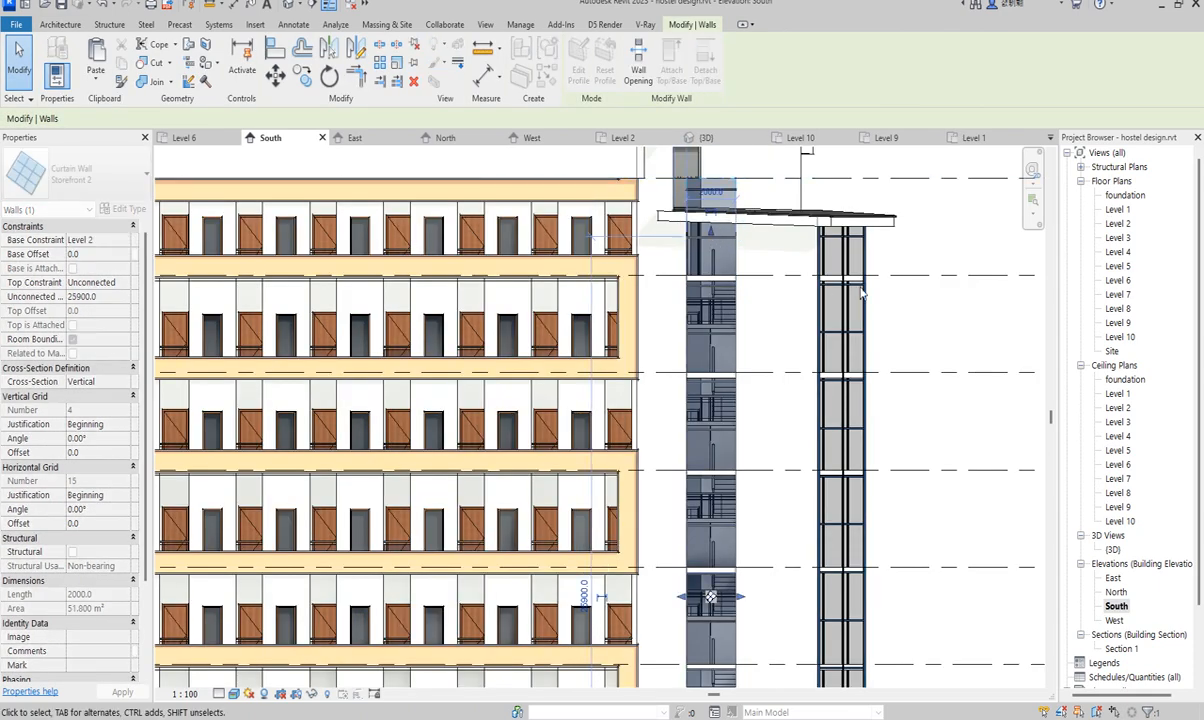
{"action": "left_click", "coordinate": [908, 247]}
{"action": "scroll", "coordinate": [738, 336], "scroll_direction": "down", "scroll_amount": 5}
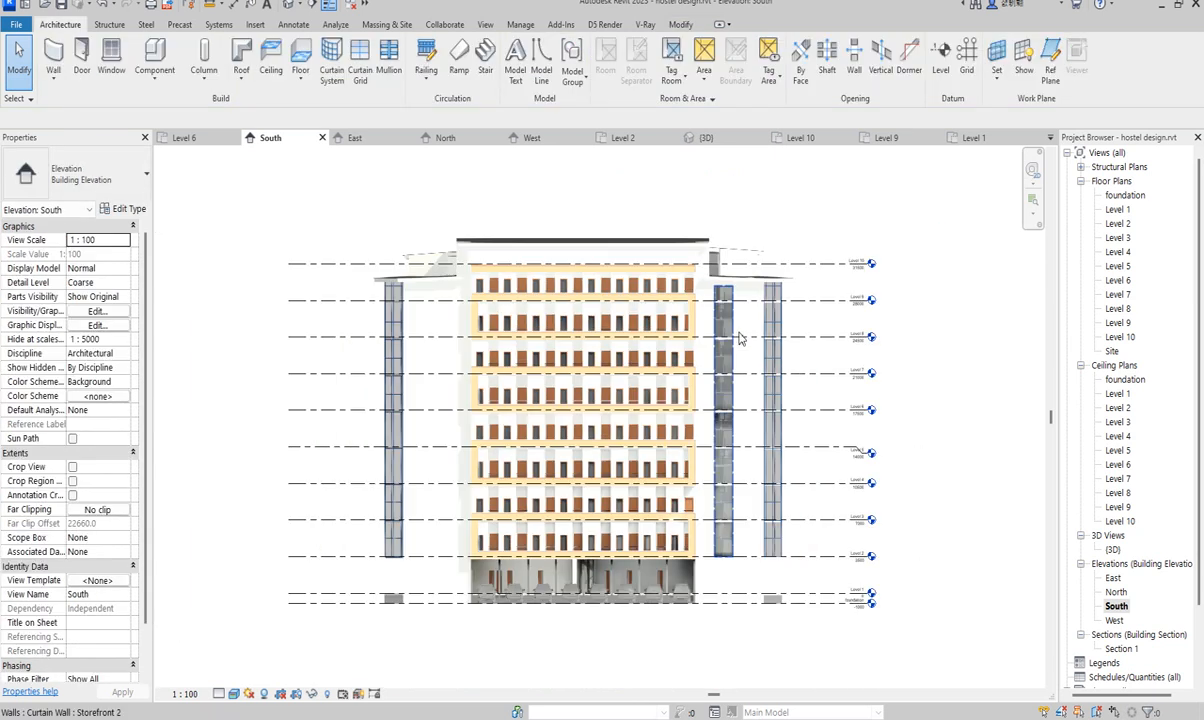
- Reselect the curtain wall and return to the Level 2 floor plan
{"action": "left_click", "coordinate": [737, 358]}
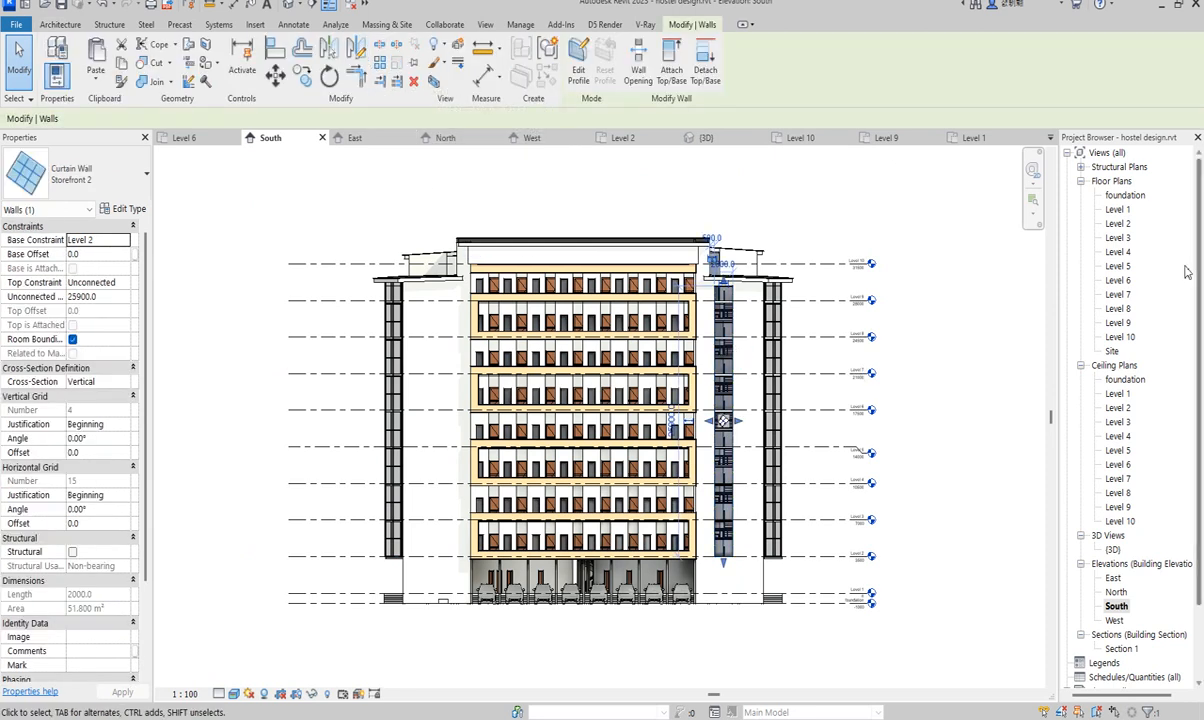
{"action": "double_click", "coordinate": [1117, 224]}
{"action": "scroll", "coordinate": [776, 436], "scroll_direction": "down", "scroll_amount": 5}
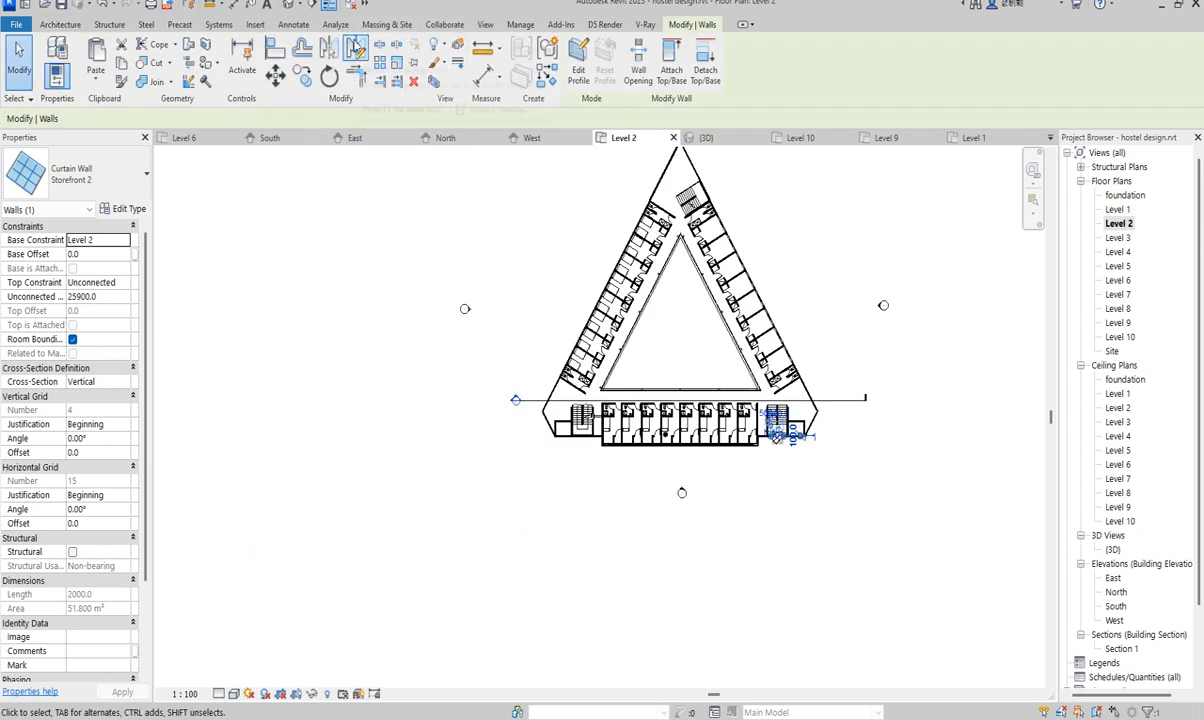
- Mirror a copy of the curtain wall about a vertical axis drawn from the triangle's apex
{"action": "left_click", "coordinate": [355, 47]}
{"action": "scroll", "coordinate": [300, 495], "scroll_direction": "down", "scroll_amount": 3}
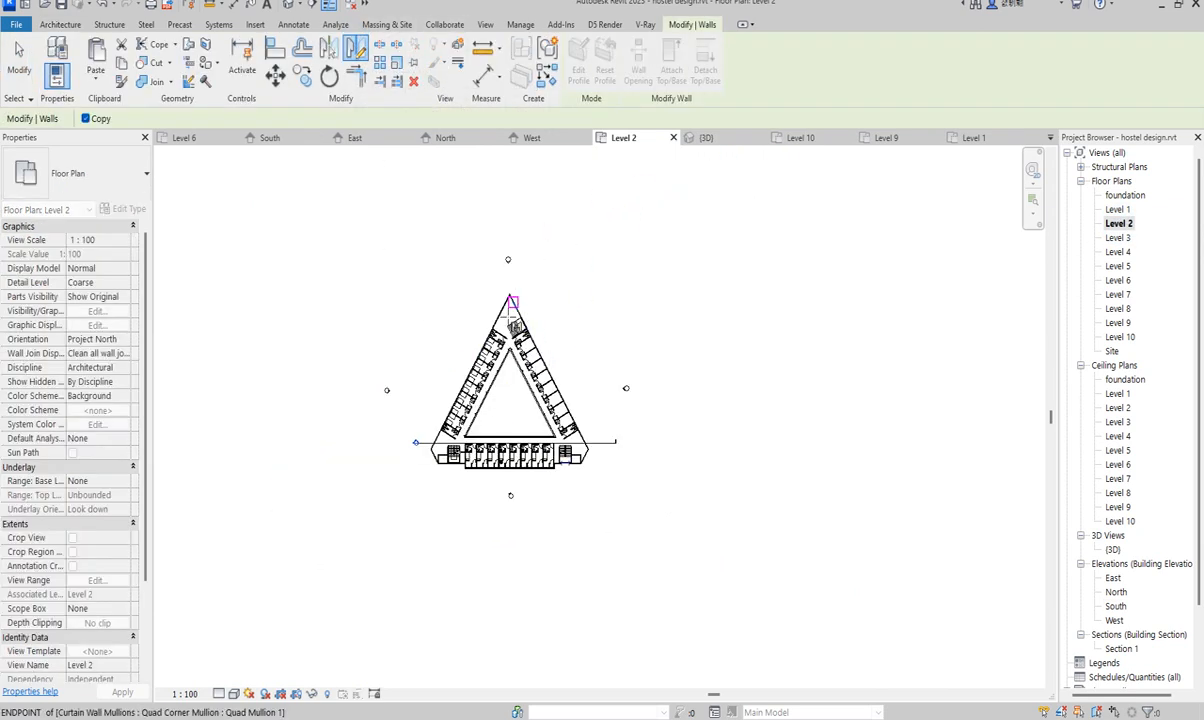
{"action": "scroll", "coordinate": [512, 263], "scroll_direction": "up", "scroll_amount": 6}
{"action": "scroll", "coordinate": [517, 262], "scroll_direction": "up", "scroll_amount": 2}
{"action": "left_click", "coordinate": [516, 265]}
{"action": "left_click", "coordinate": [516, 244]}
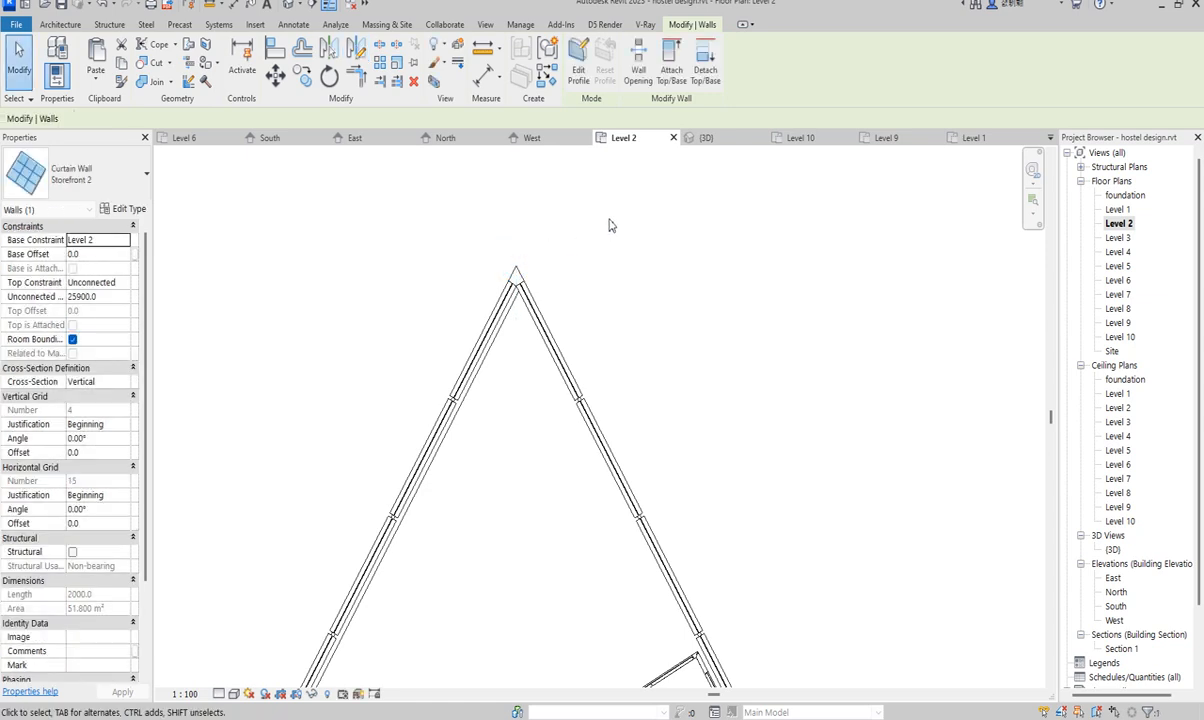
{"action": "scroll", "coordinate": [610, 224], "scroll_direction": "down", "scroll_amount": 3}
{"action": "scroll", "coordinate": [684, 258], "scroll_direction": "down", "scroll_amount": 3}
{"action": "scroll", "coordinate": [485, 622], "scroll_direction": "up", "scroll_amount": 3}
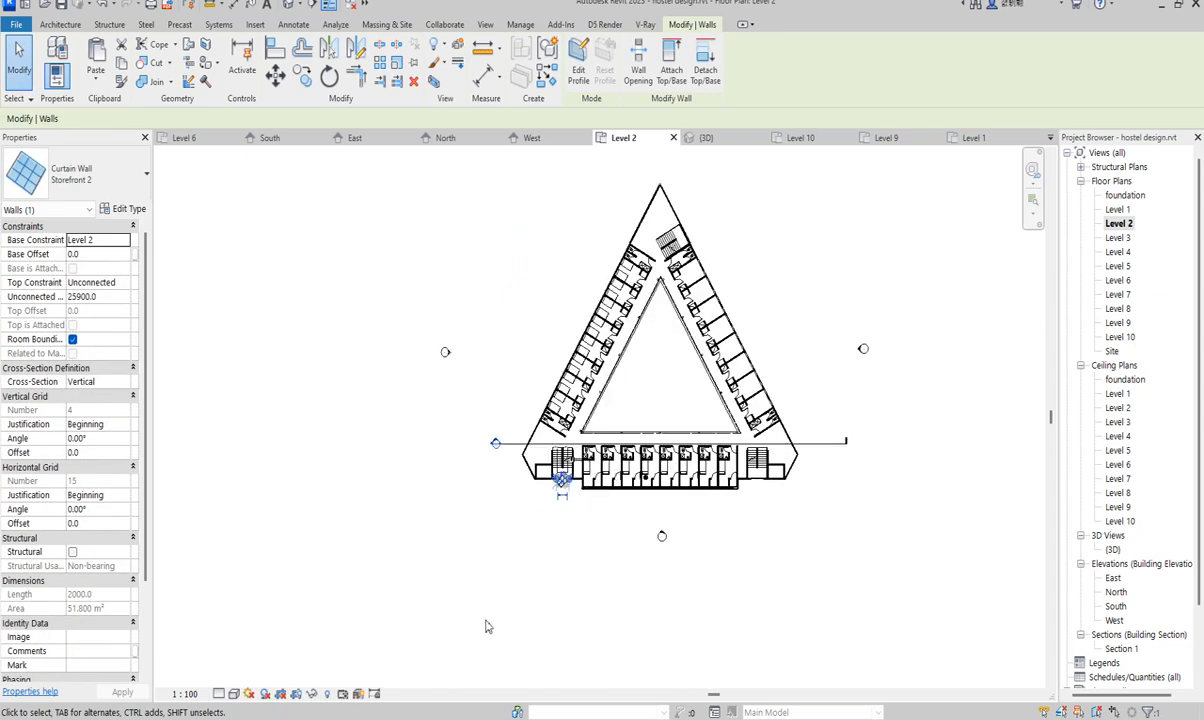
{"action": "left_click", "coordinate": [606, 539]}
- Open the {3D} view of the building
{"action": "scroll", "coordinate": [631, 433], "scroll_direction": "up", "scroll_amount": 3}
{"action": "scroll", "coordinate": [578, 330], "scroll_direction": "up", "scroll_amount": 3}
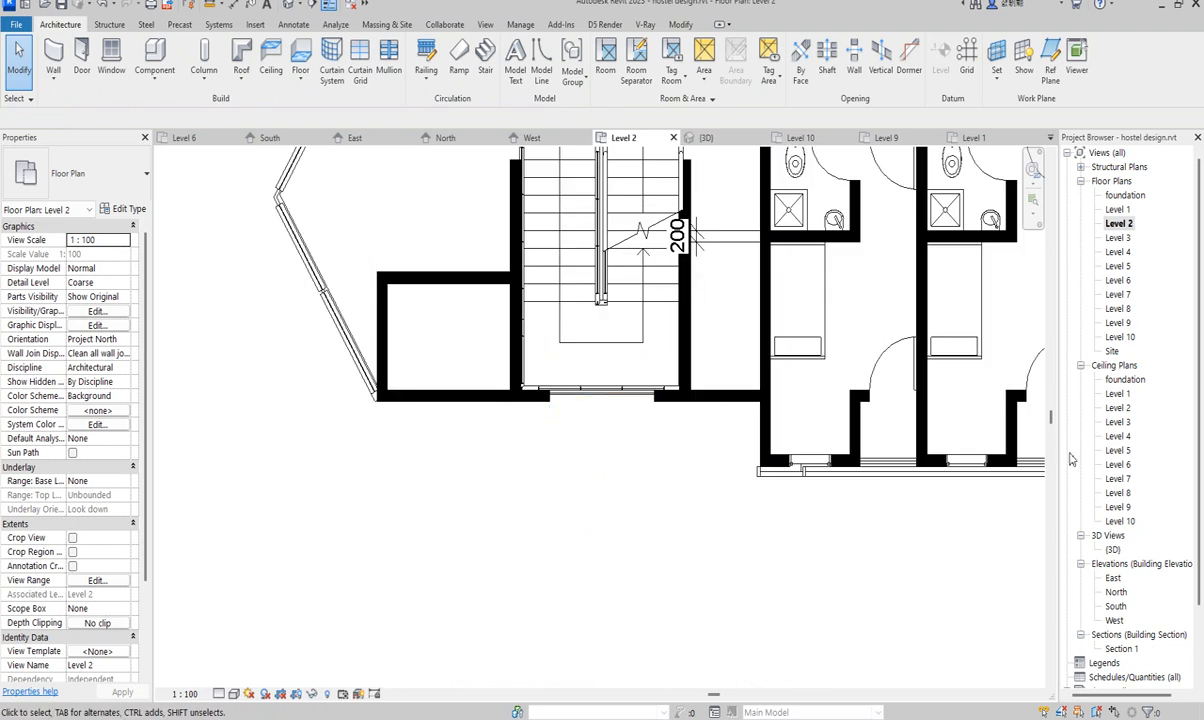
{"action": "double_click", "coordinate": [1113, 549]}
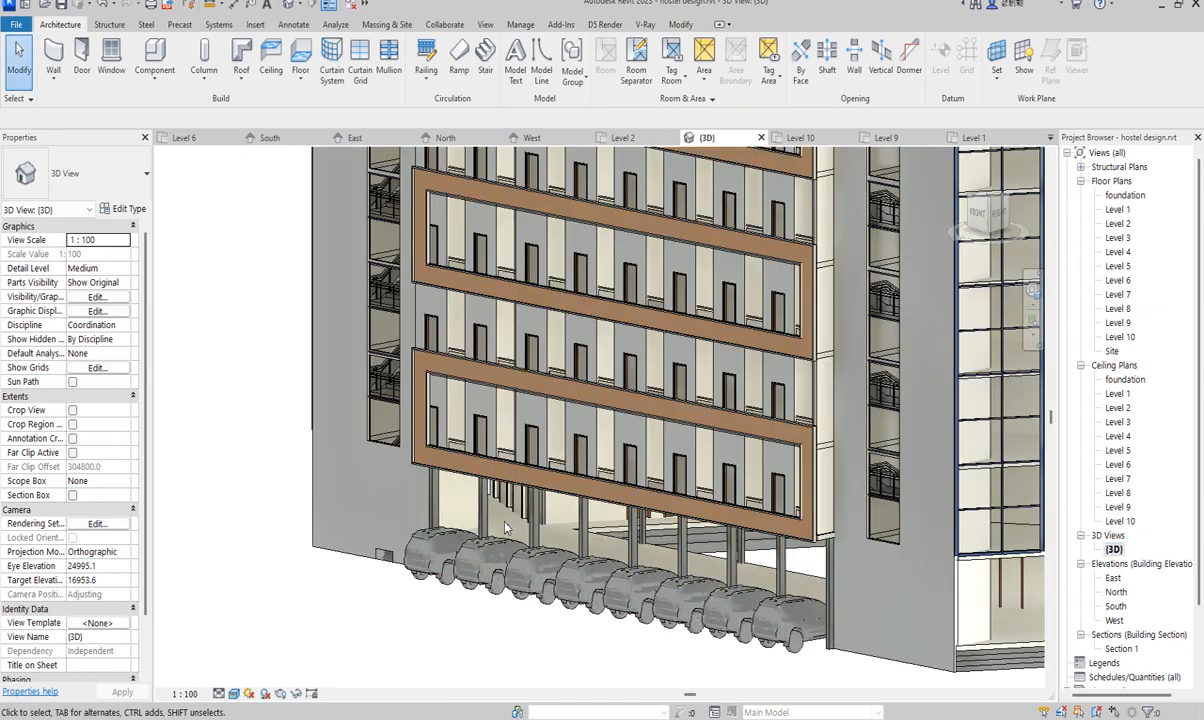
- Zoom and orbit around the hostel in 3D, ending on the ViewCube's left-front view
{"action": "scroll", "coordinate": [474, 490], "scroll_direction": "down", "scroll_amount": 5}
{"action": "scroll", "coordinate": [533, 328], "scroll_direction": "up", "scroll_amount": 4}
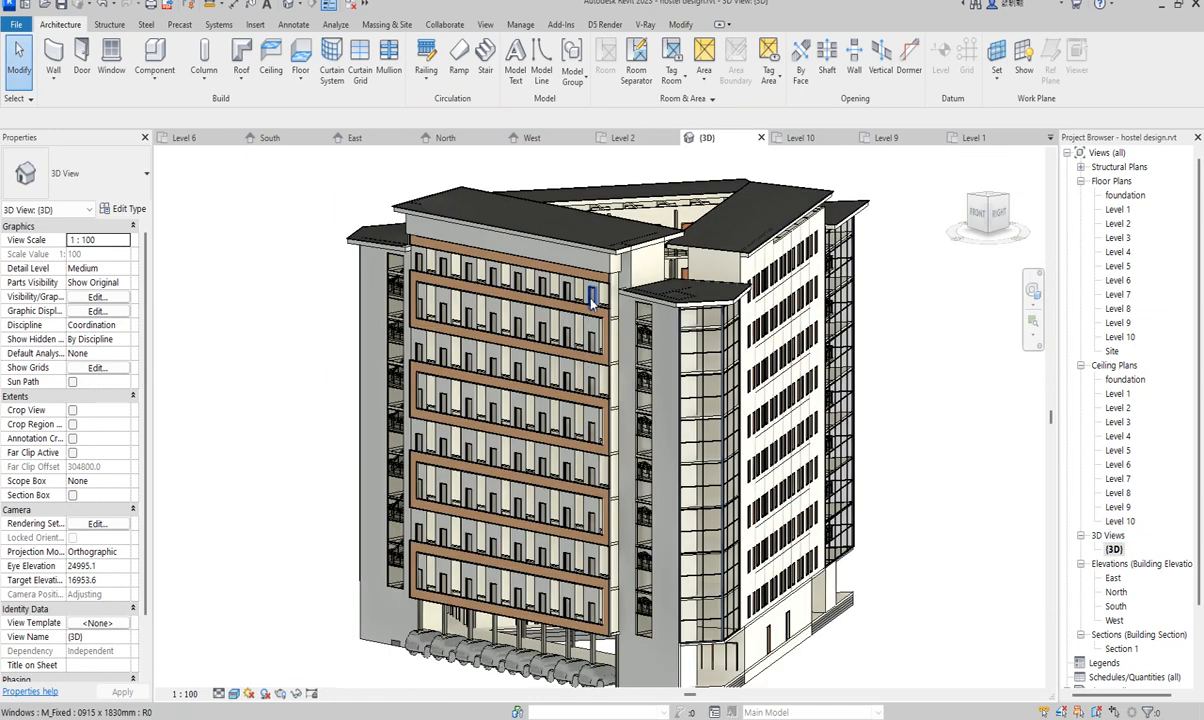
{"action": "scroll", "coordinate": [600, 282], "scroll_direction": "up", "scroll_amount": 3}
{"action": "scroll", "coordinate": [615, 282], "scroll_direction": "down", "scroll_amount": 2}
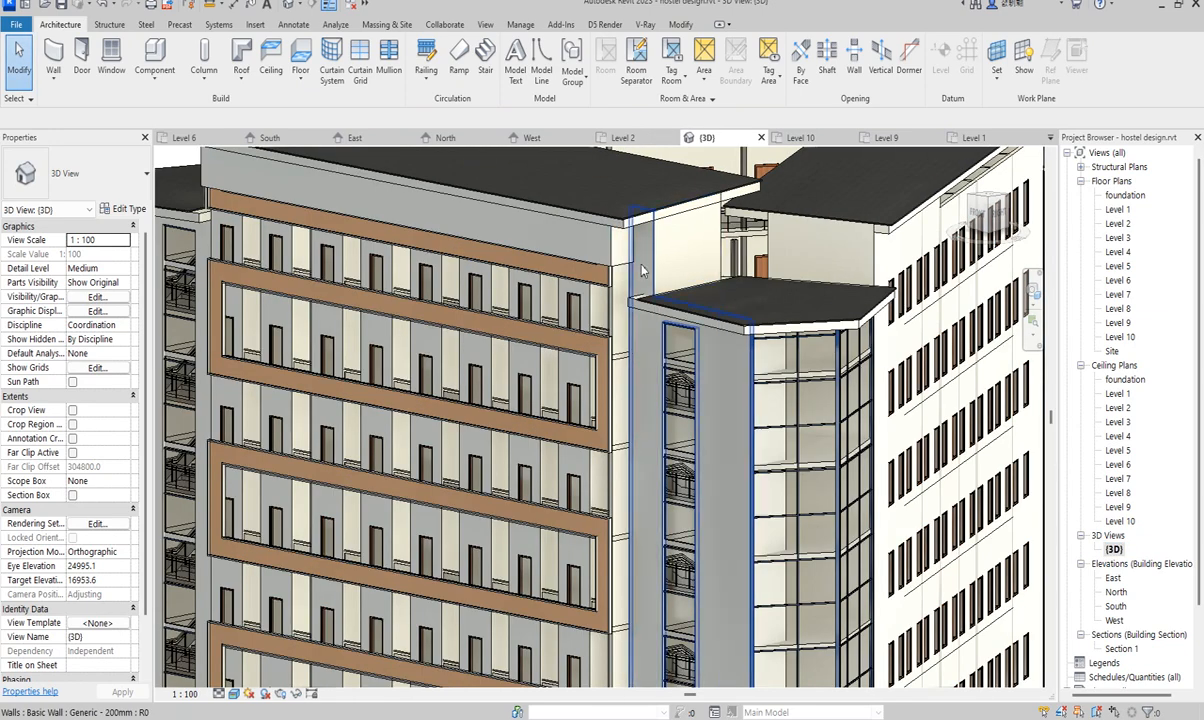
{"action": "scroll", "coordinate": [570, 325], "scroll_direction": "down", "scroll_amount": 3}
{"action": "scroll", "coordinate": [470, 465], "scroll_direction": "up", "scroll_amount": 3}
{"action": "scroll", "coordinate": [410, 450], "scroll_direction": "up", "scroll_amount": 2}
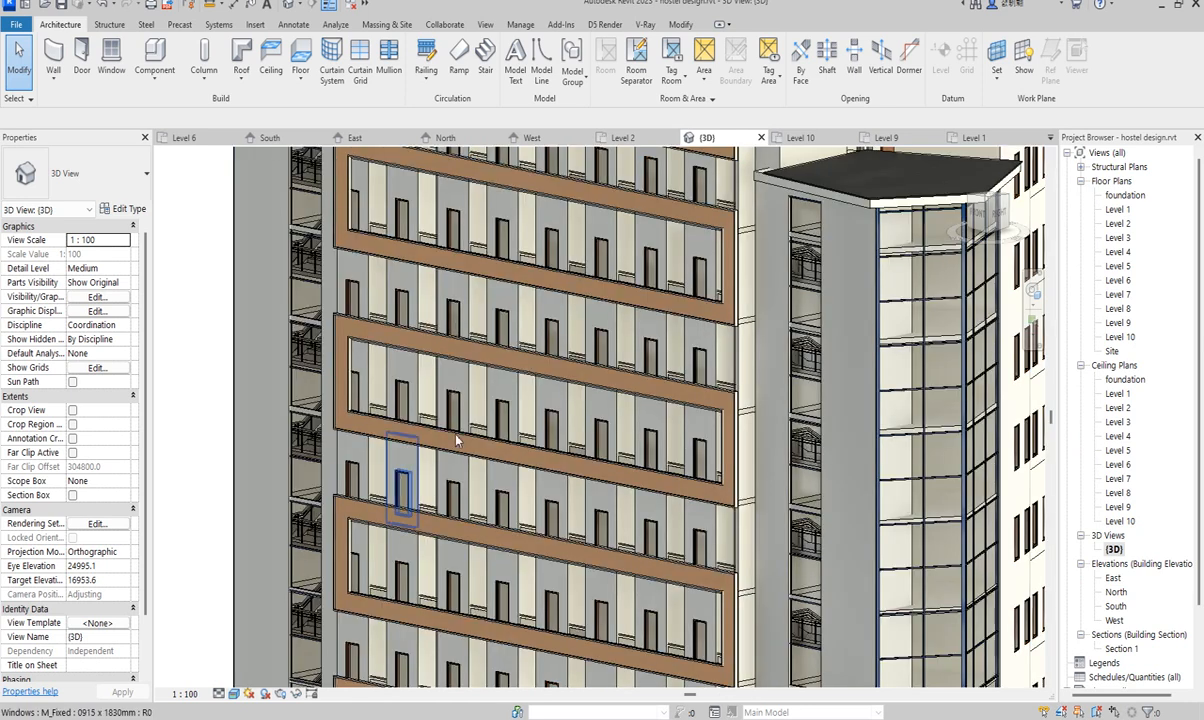
{"action": "scroll", "coordinate": [457, 312], "scroll_direction": "down", "scroll_amount": 3}
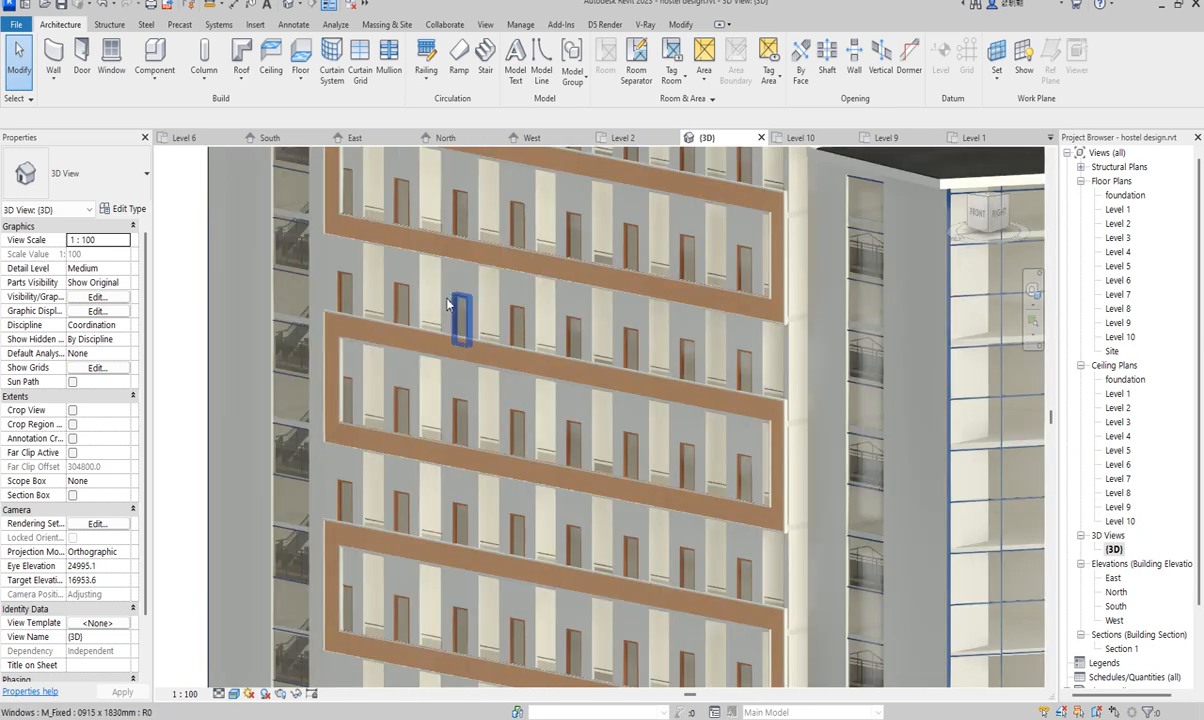
{"action": "scroll", "coordinate": [716, 222], "scroll_direction": "down", "scroll_amount": 2}
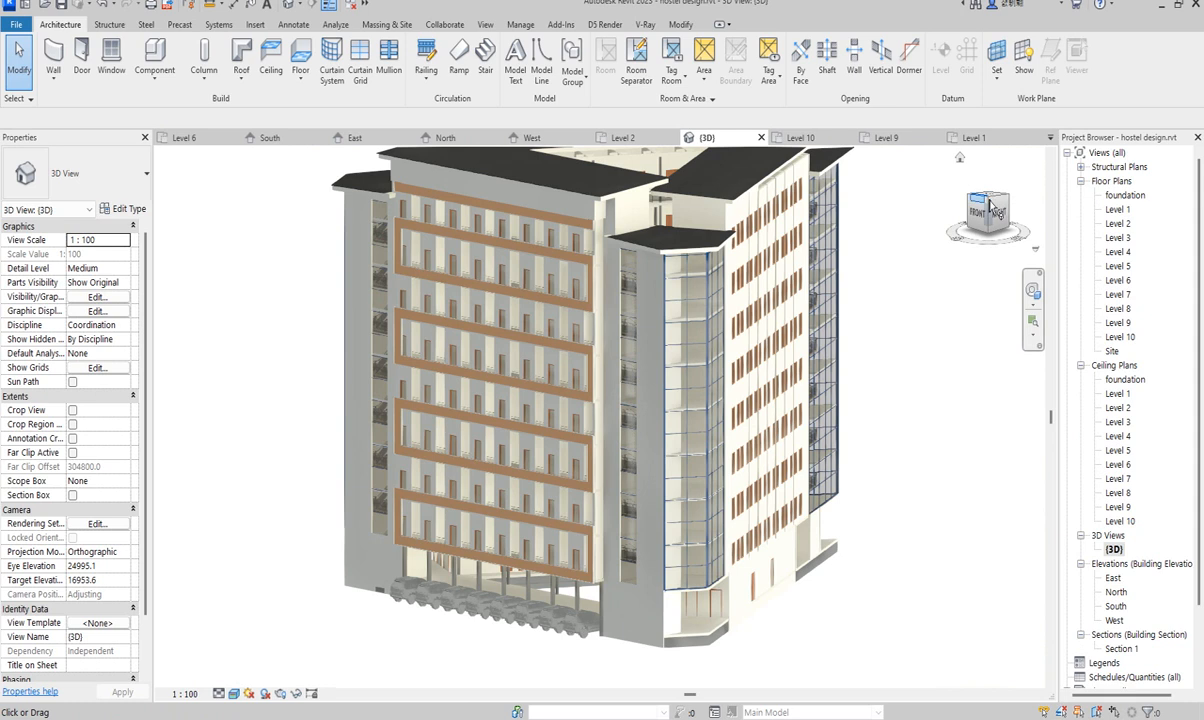
{"action": "left_click_drag", "start_coordinate": [988, 202], "coordinate": [845, 178]}
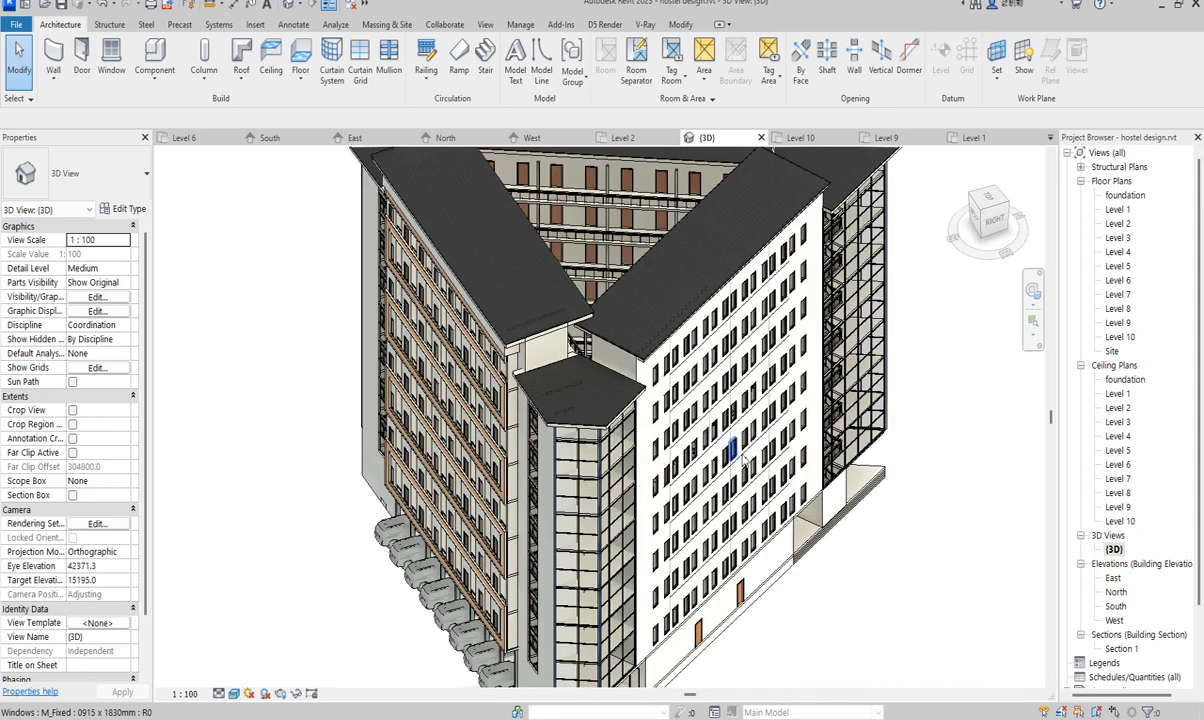
{"action": "scroll", "coordinate": [700, 445], "scroll_direction": "down", "scroll_amount": 5}
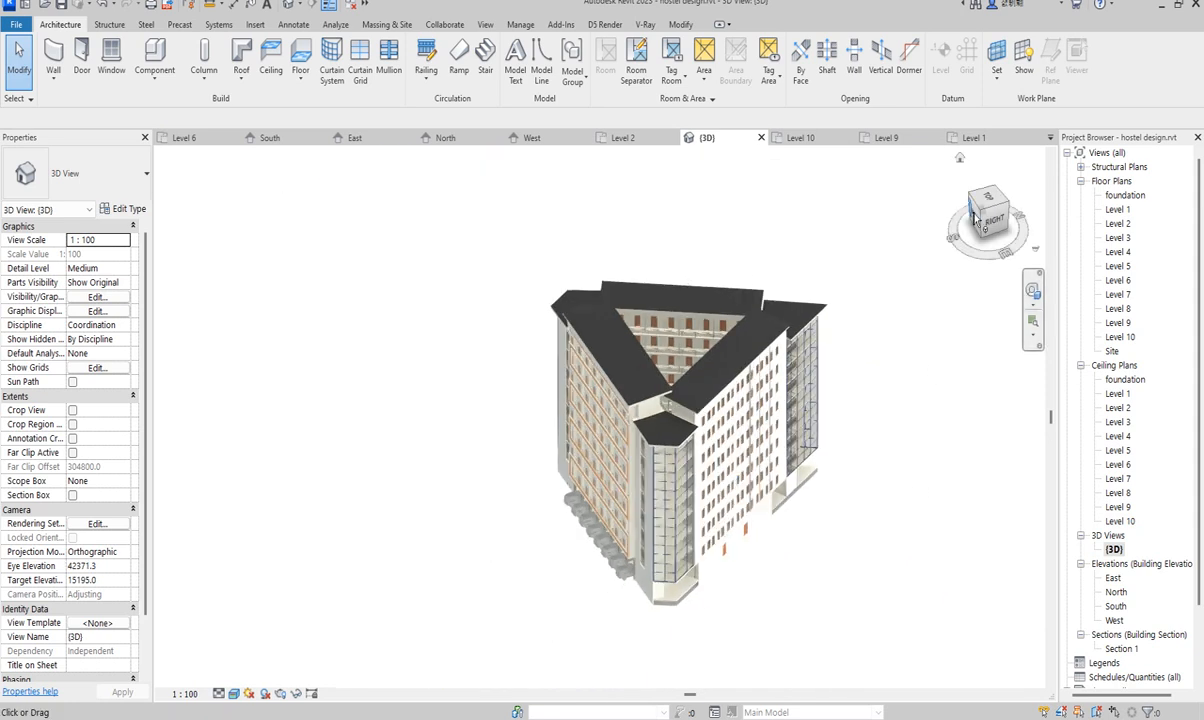
{"action": "left_click_drag", "start_coordinate": [981, 214], "coordinate": [935, 341]}
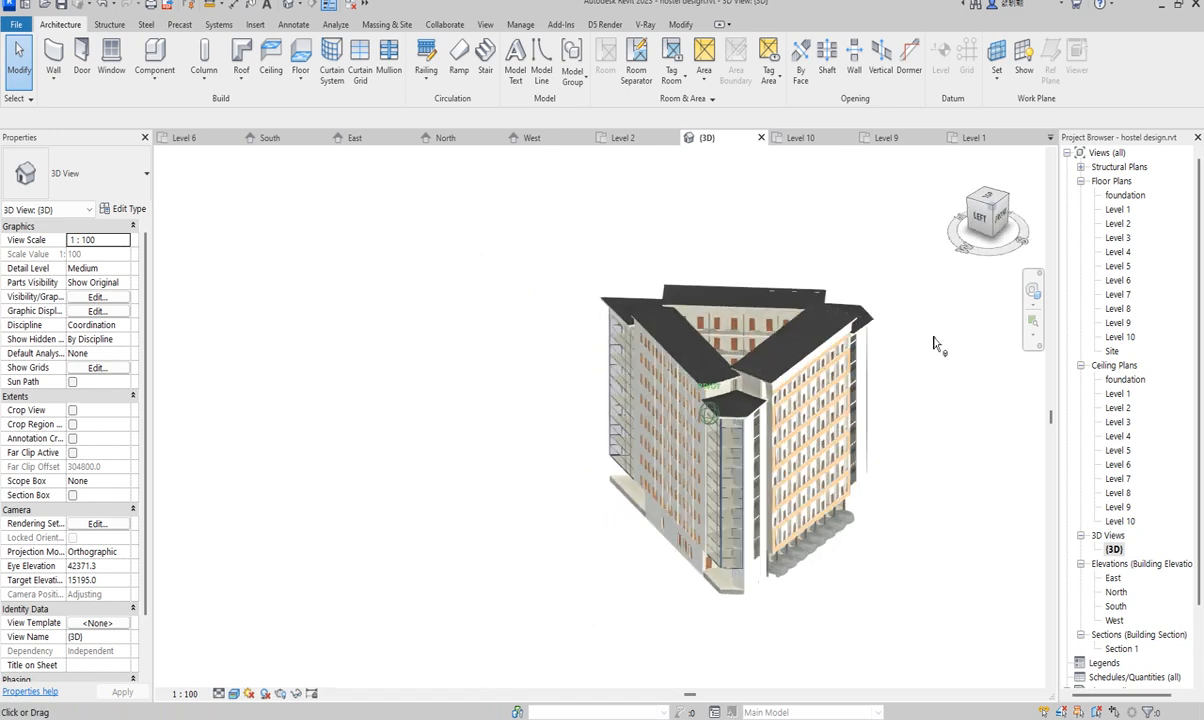
{"action": "left_click", "coordinate": [993, 212]}
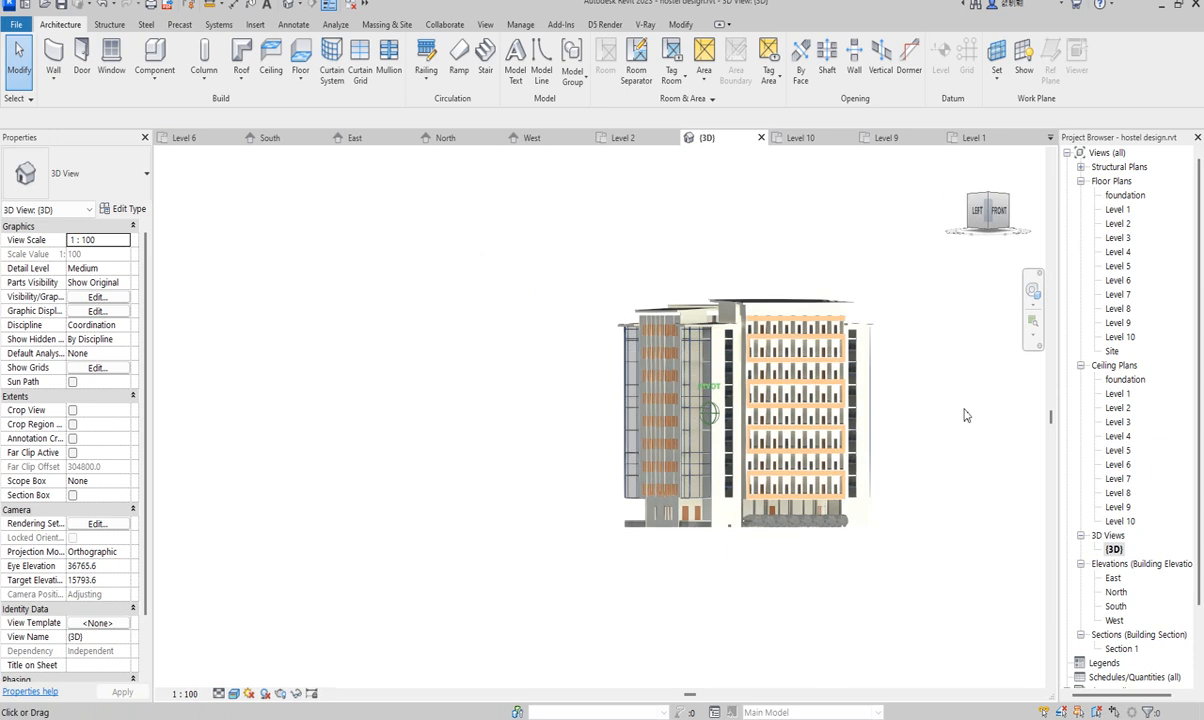
{"action": "scroll", "coordinate": [963, 416], "scroll_direction": "up", "scroll_amount": 3}
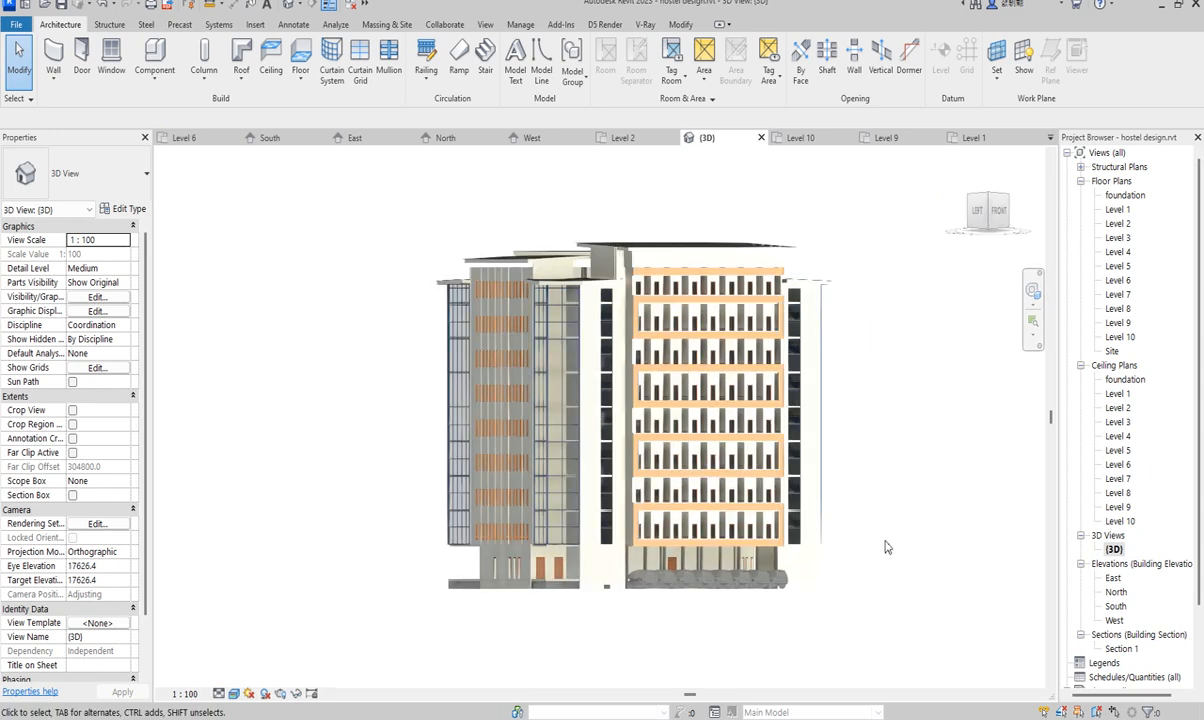